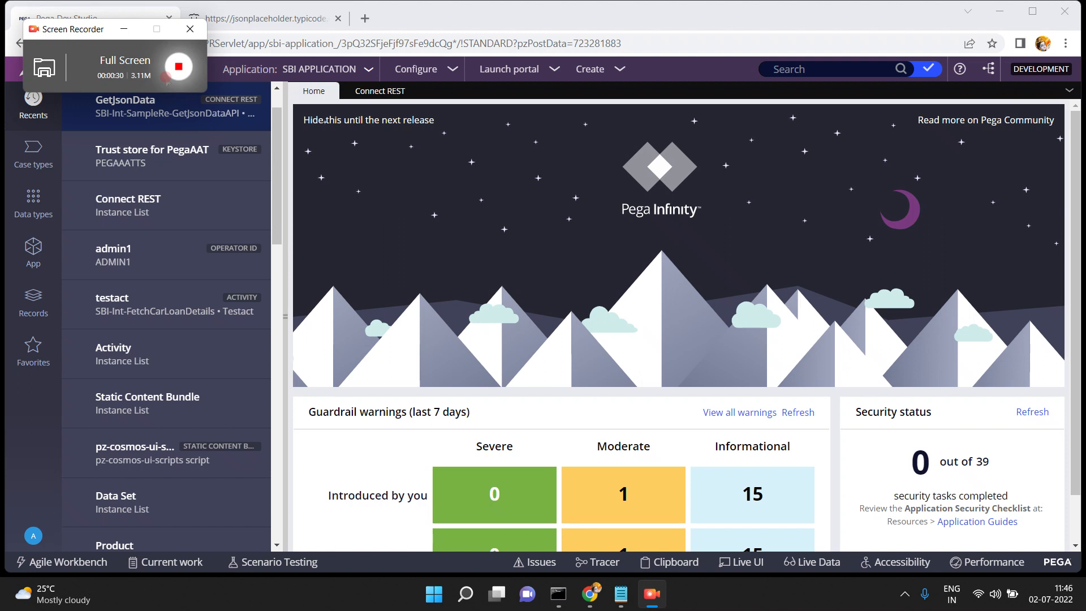
Copy the jsonplaceholder.typicode.com/todos/1 page address and paste it into a new browser tab to view the full URL.
click(227, 24)
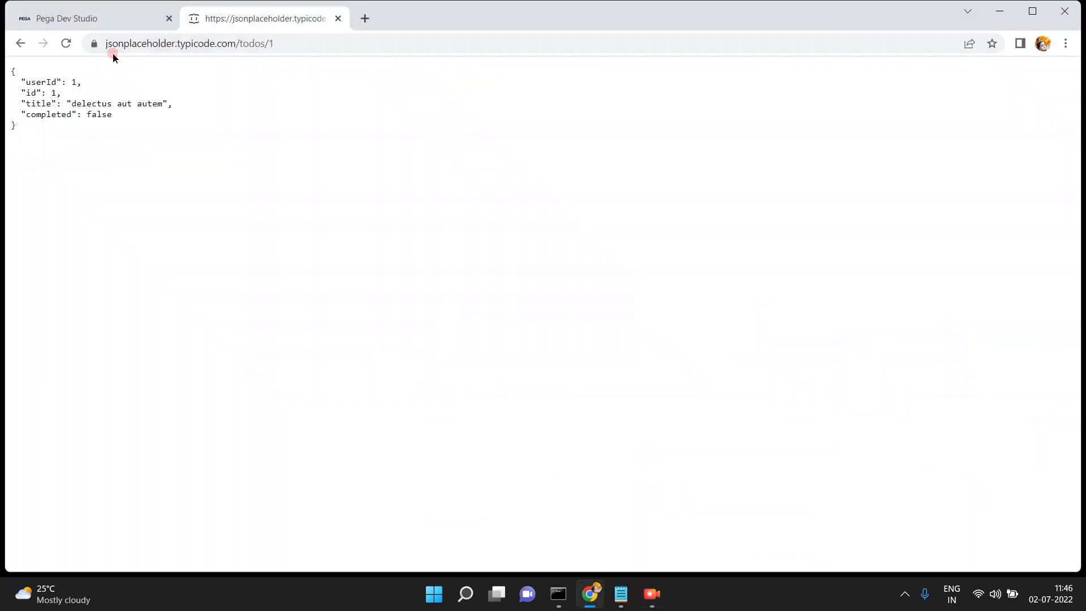
click(346, 37)
key(ctrl+c)
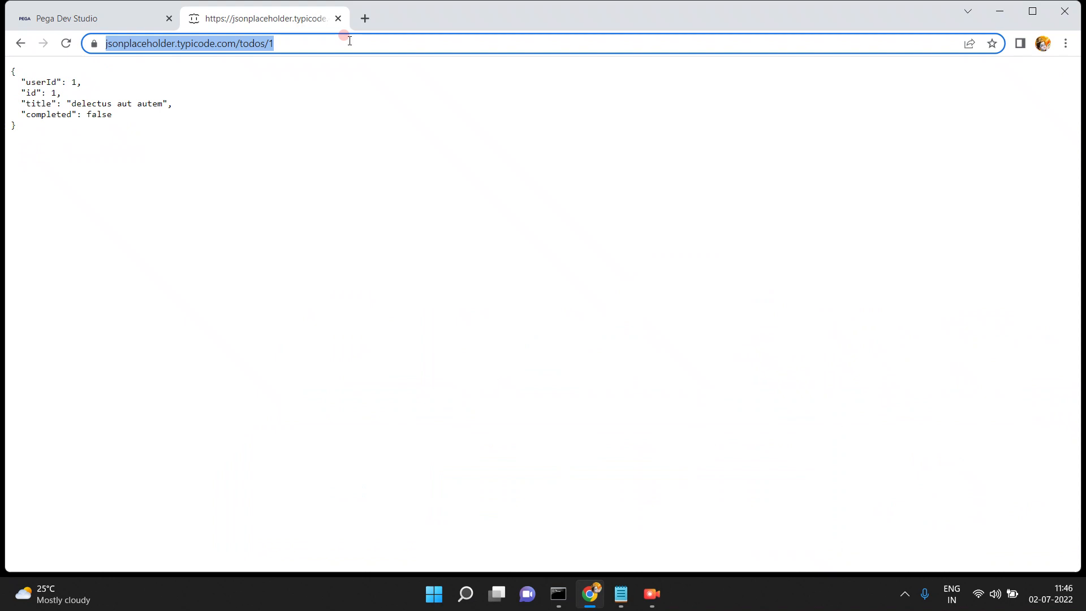
click(364, 18)
key(ctrl+v)
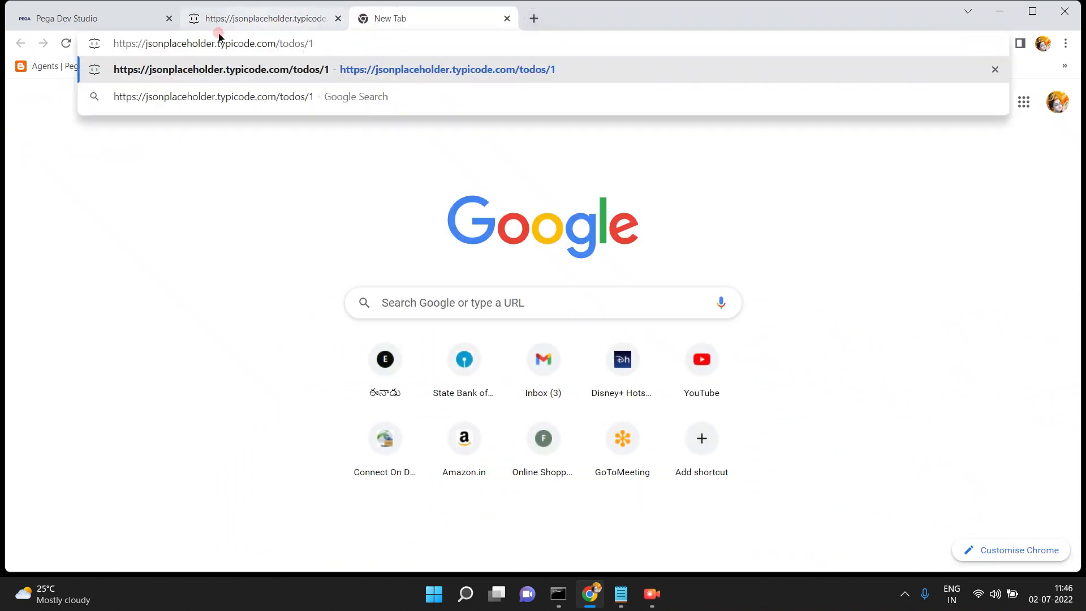
click(137, 43)
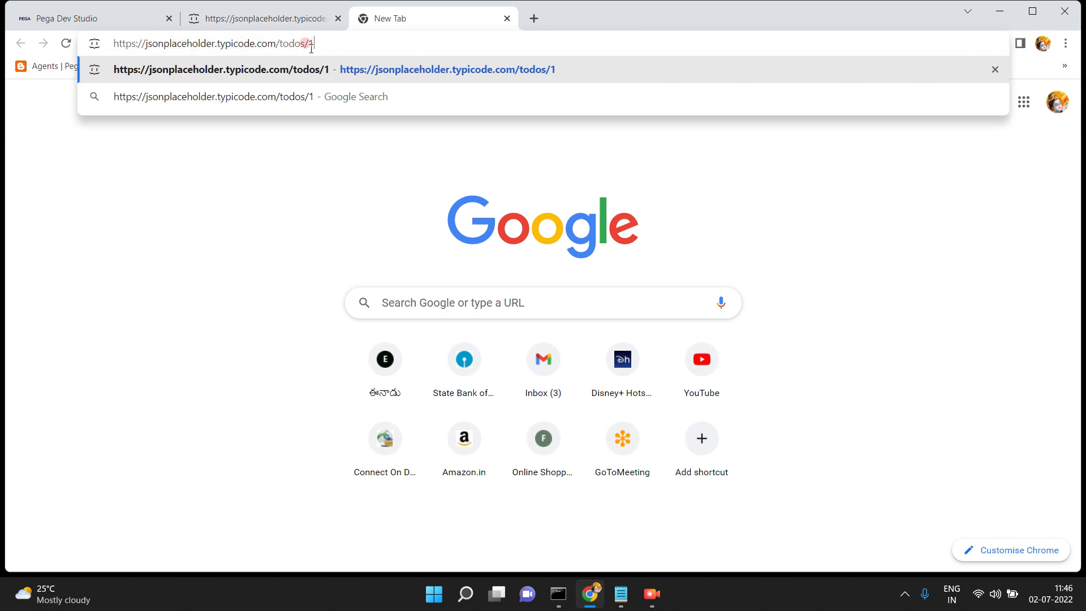
View the SSL certificate of jsonplaceholder.typicode.com, including its general information, details and certification path, and close it.
click(255, 19)
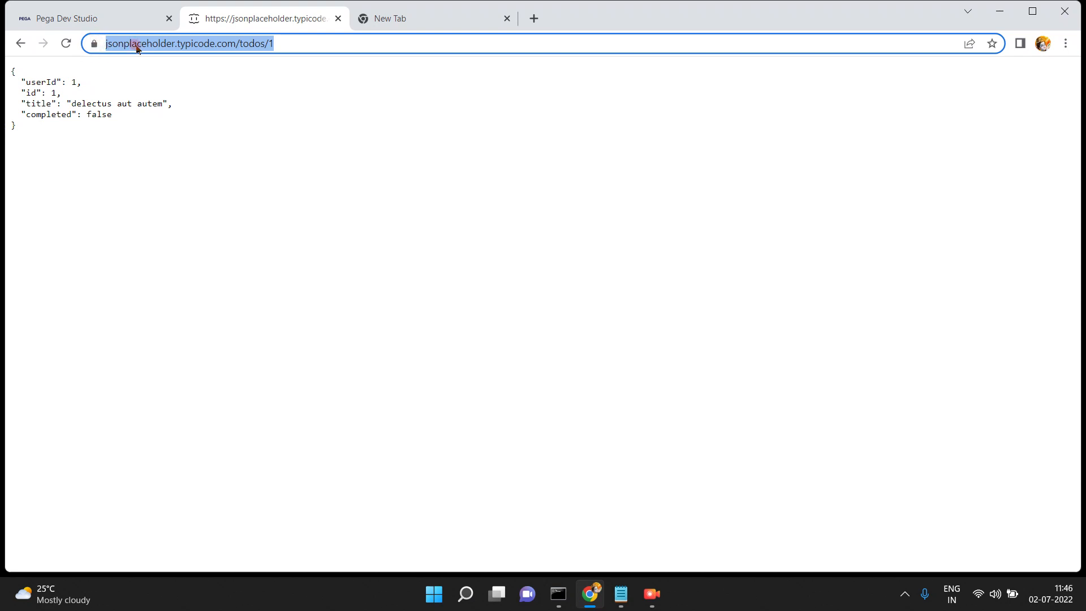
click(93, 45)
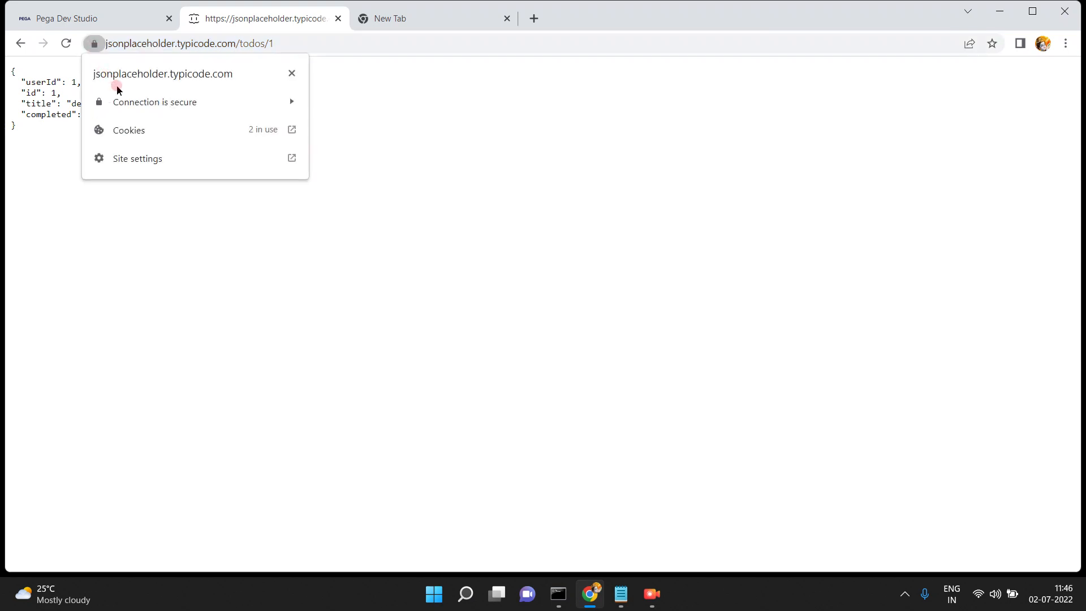
click(148, 108)
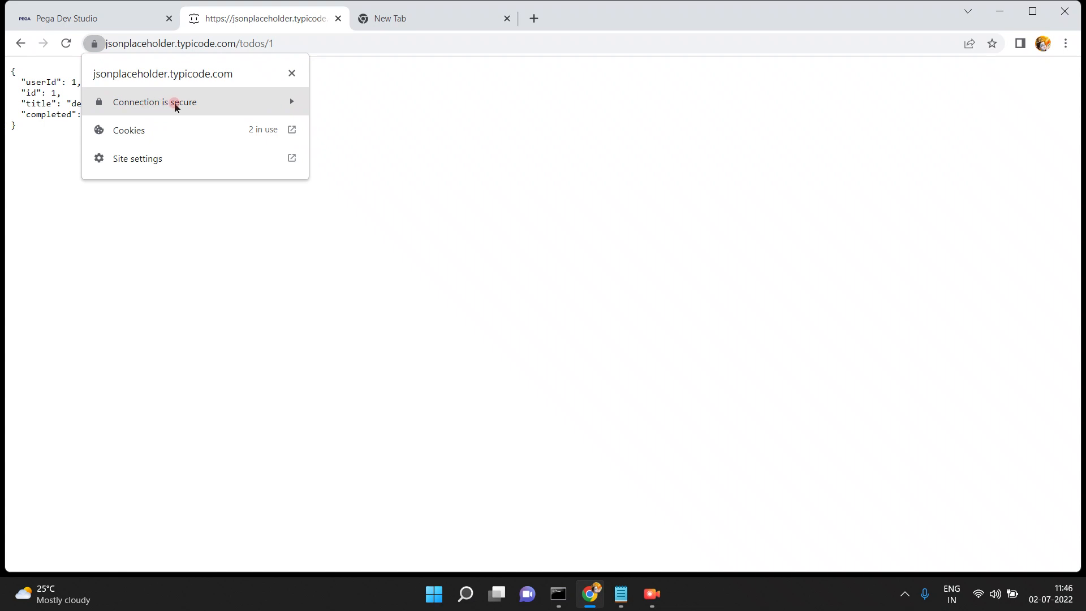
click(294, 103)
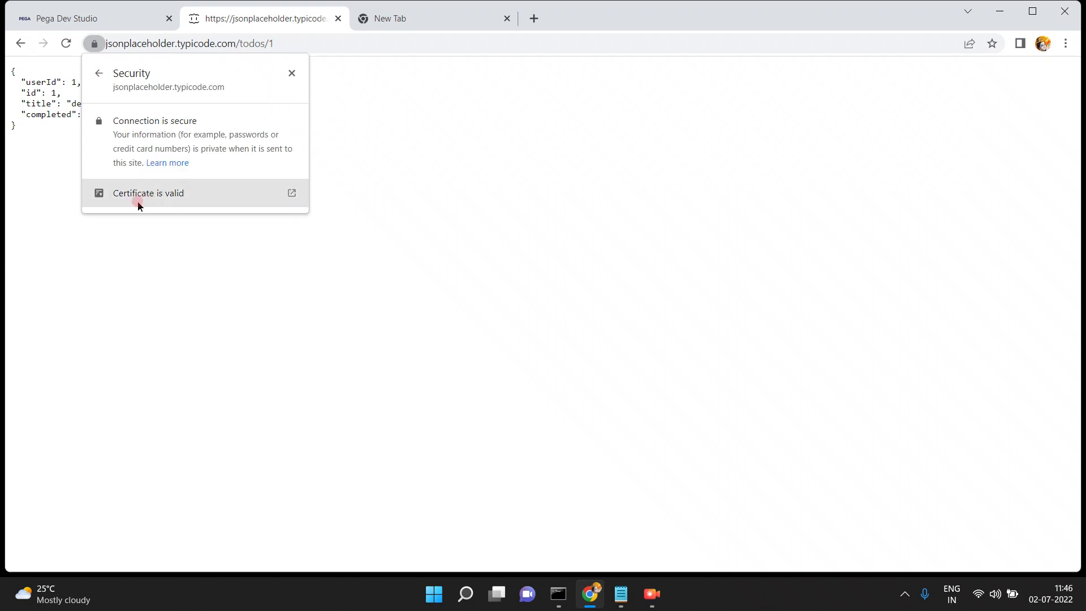
click(292, 194)
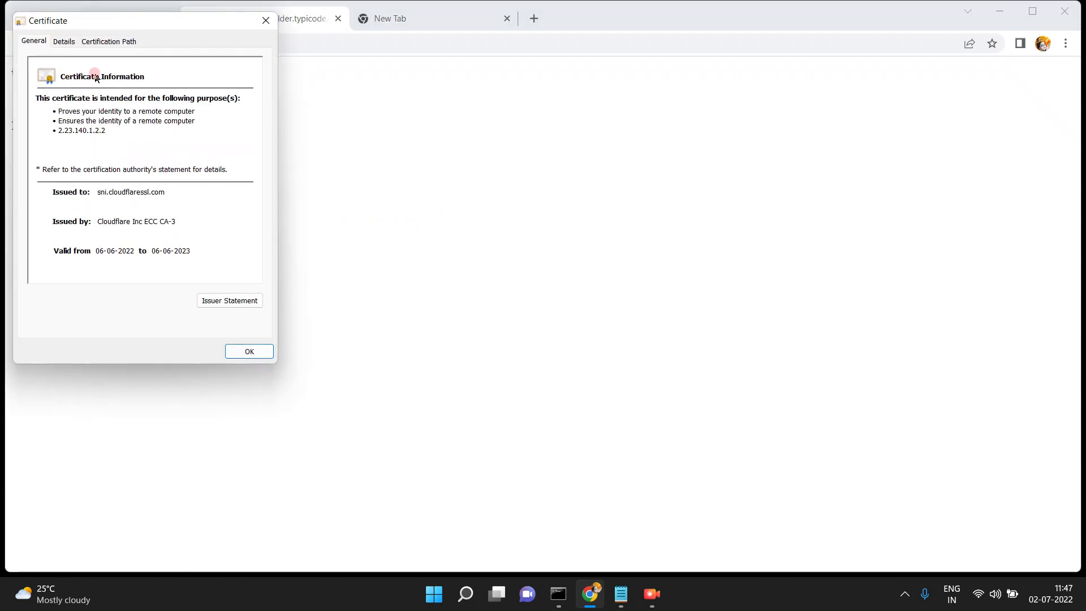
click(65, 45)
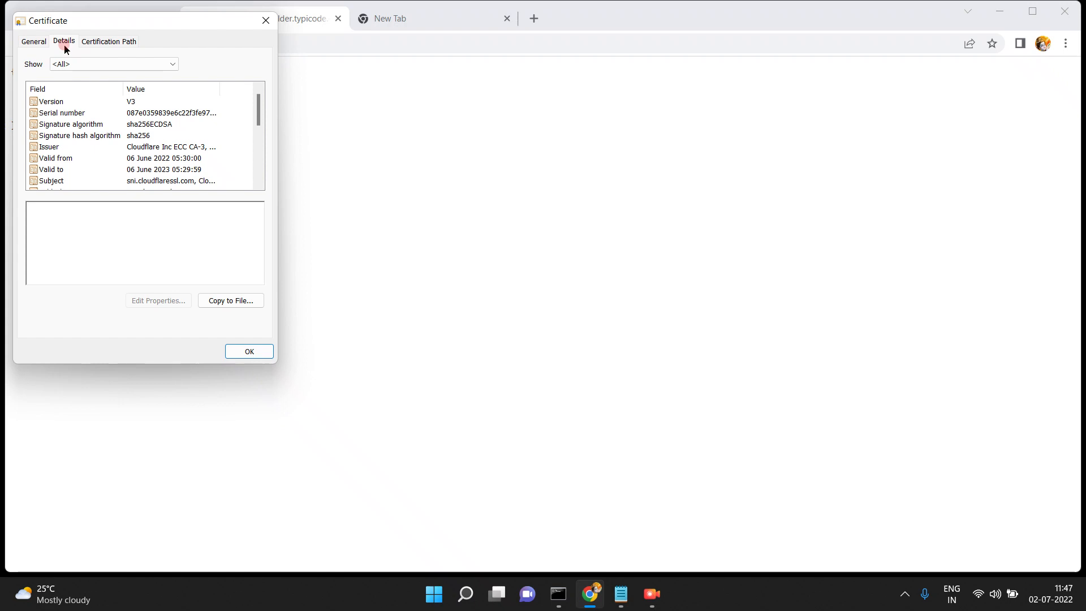
click(102, 45)
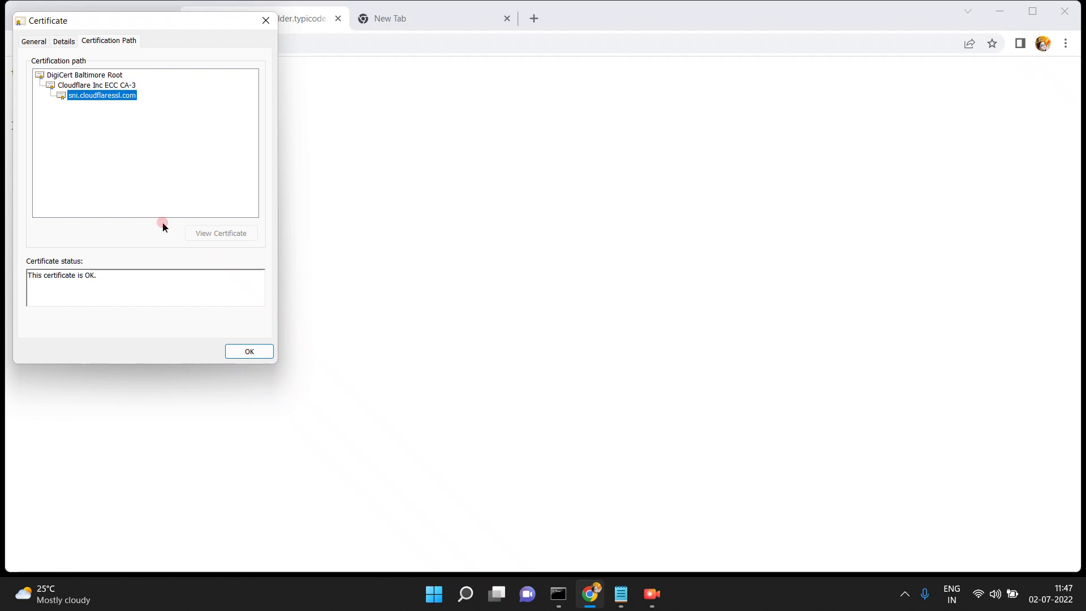
click(250, 352)
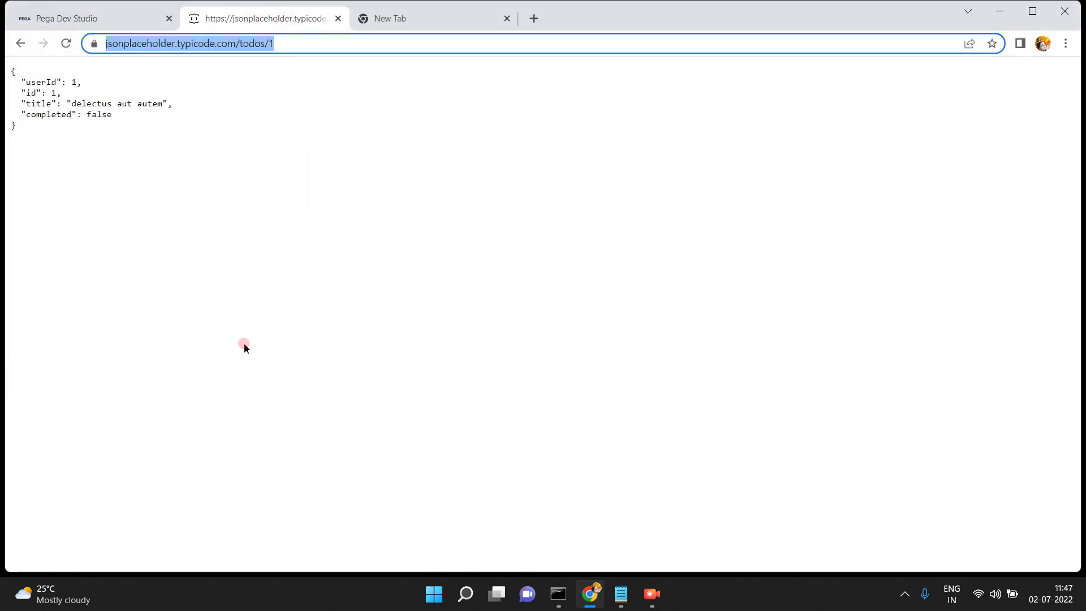
Compare the connection security information of the jsonplaceholder.typicode.com page with that of the localhost:8080 Pega Dev Studio page.
click(94, 45)
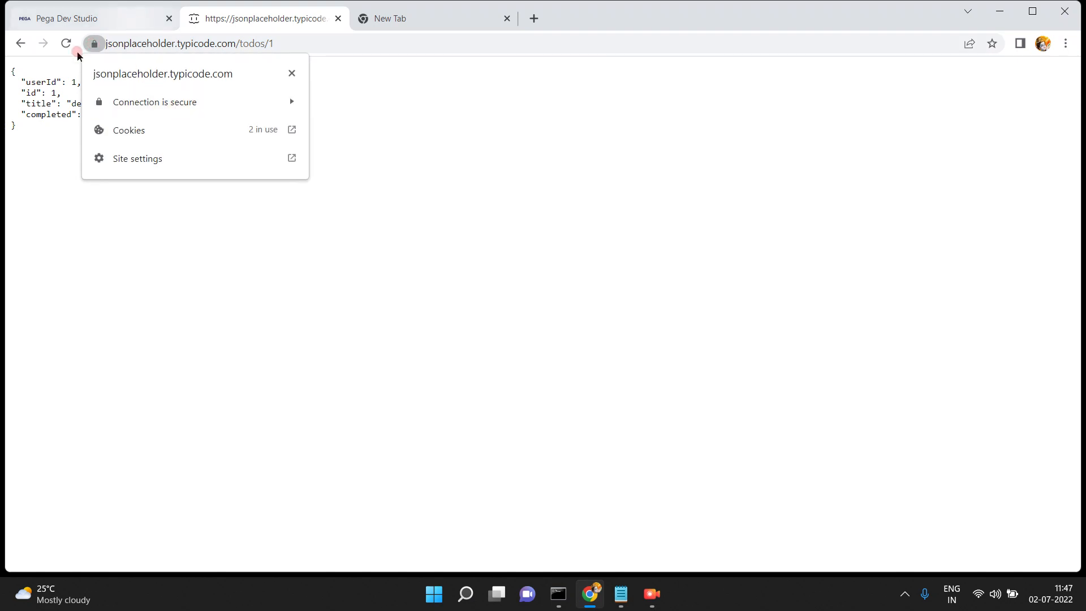
click(394, 22)
click(133, 19)
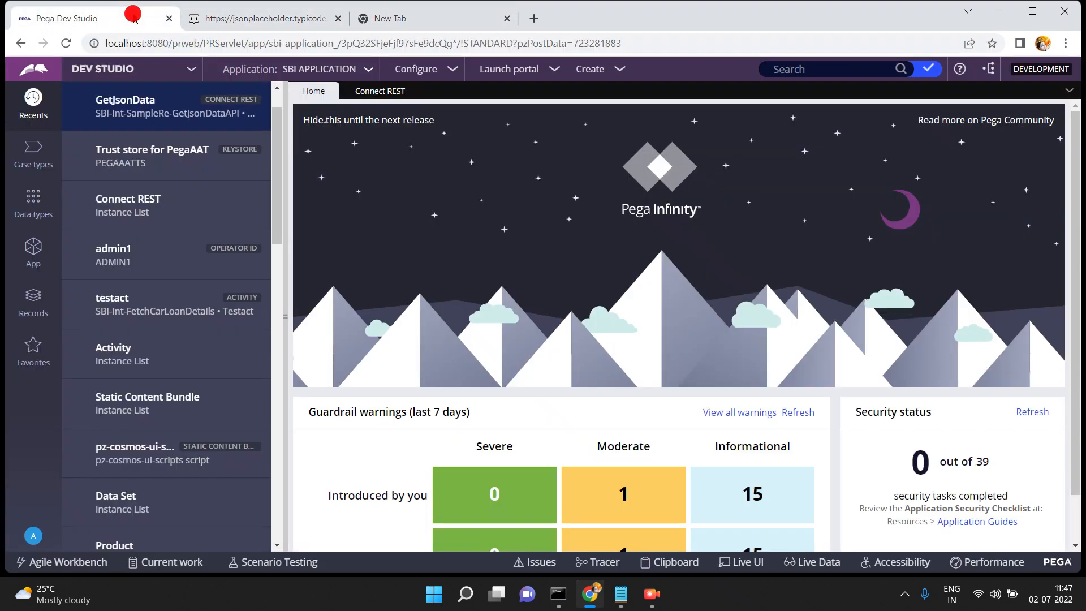
click(94, 46)
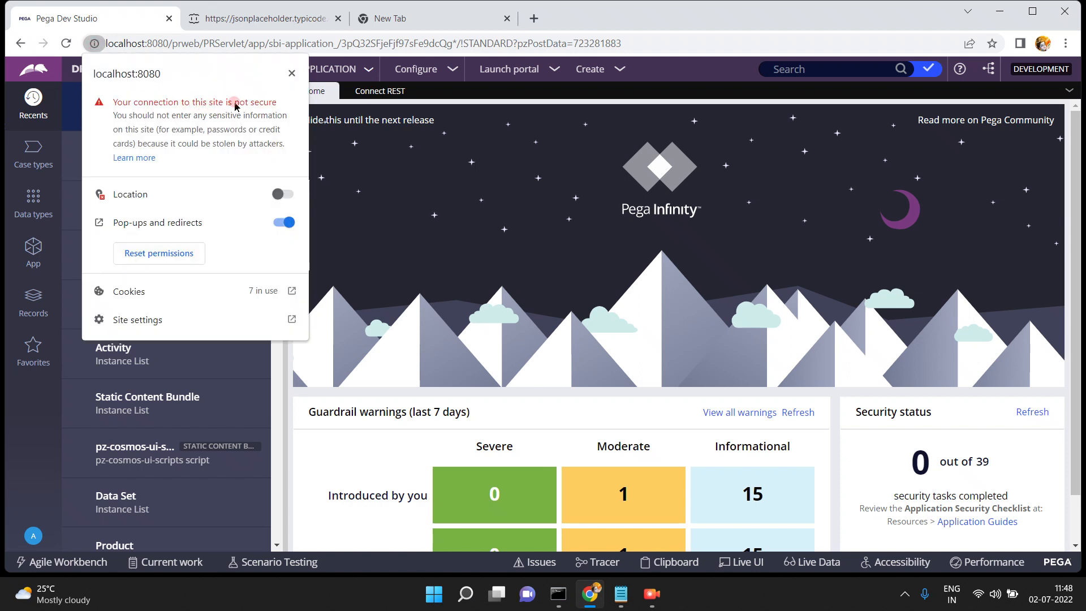
click(260, 18)
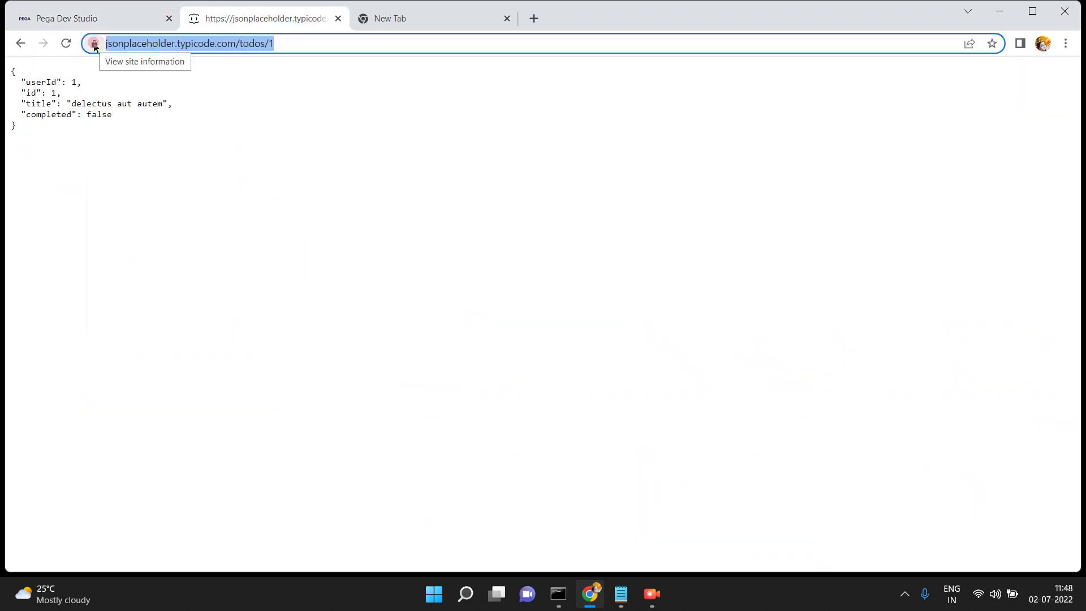
Replace the pasted address in the new tab with w3schools.com and load the site.
click(430, 19)
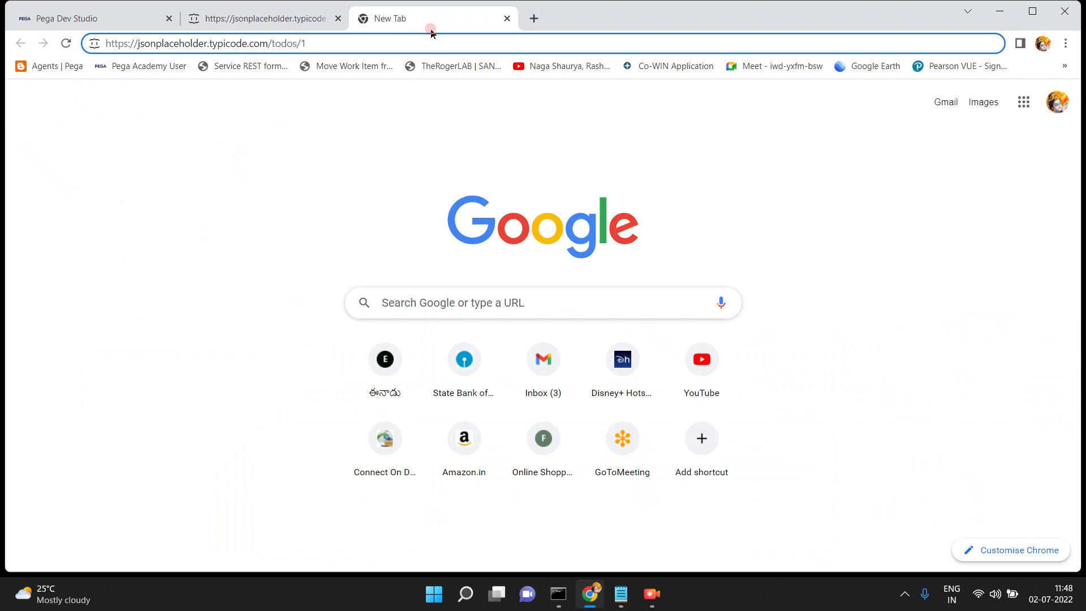
click(431, 39)
double_click(431, 38)
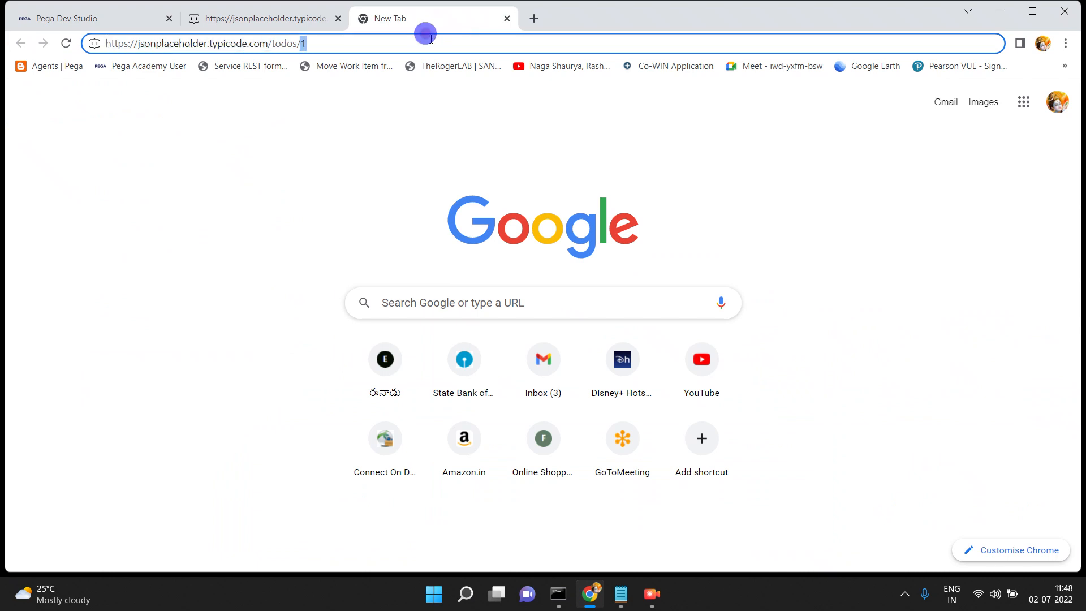
click(431, 39)
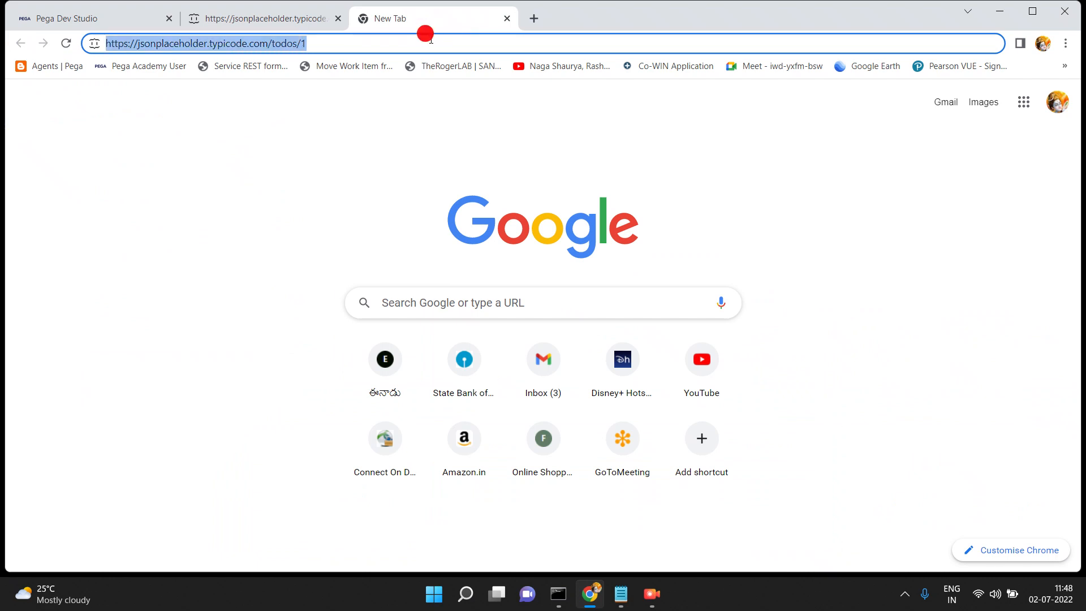
text(w3sc)
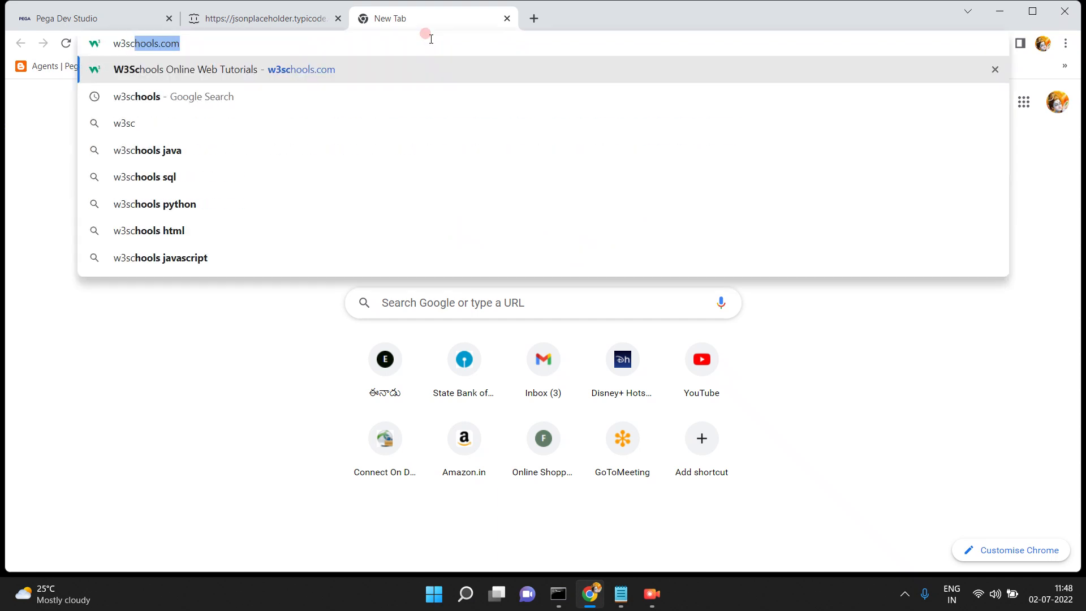
key(Return)
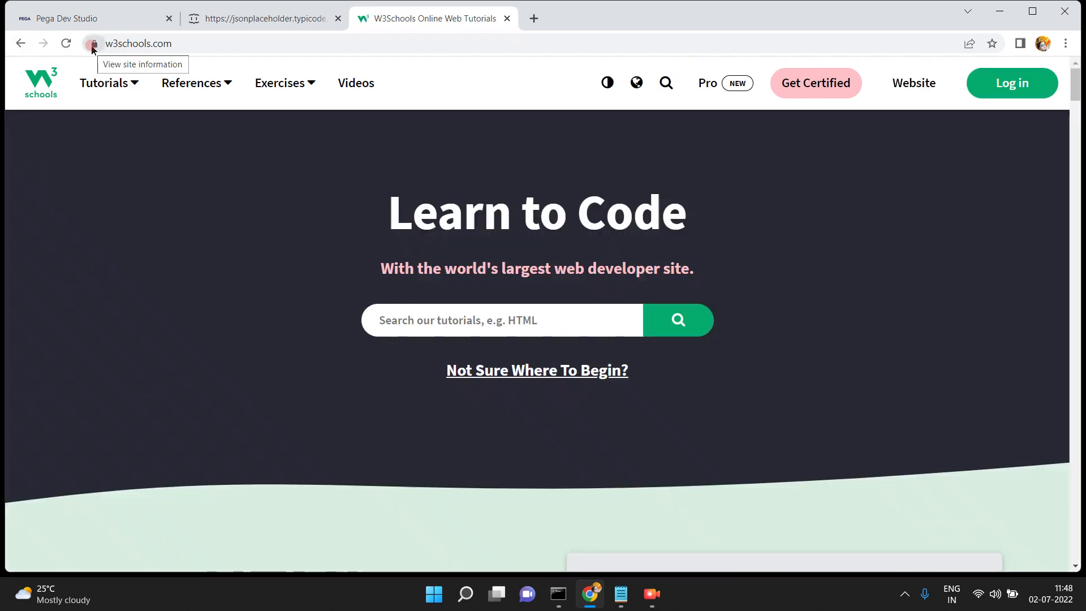
Inspect the w3schools.com certificate's issuer, details and certification path, and close the certificate window.
click(93, 45)
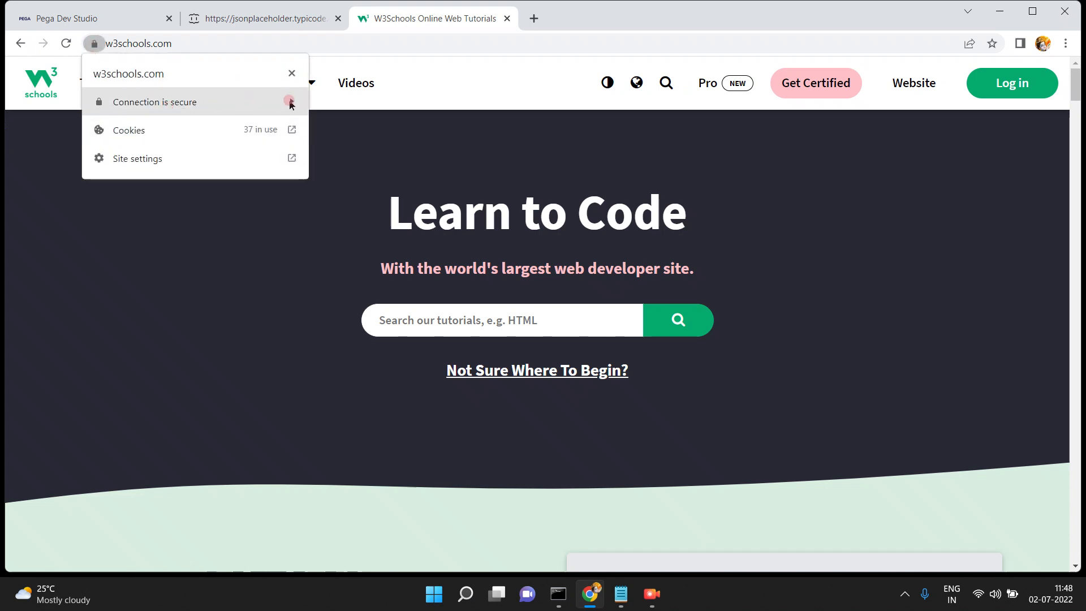
click(288, 102)
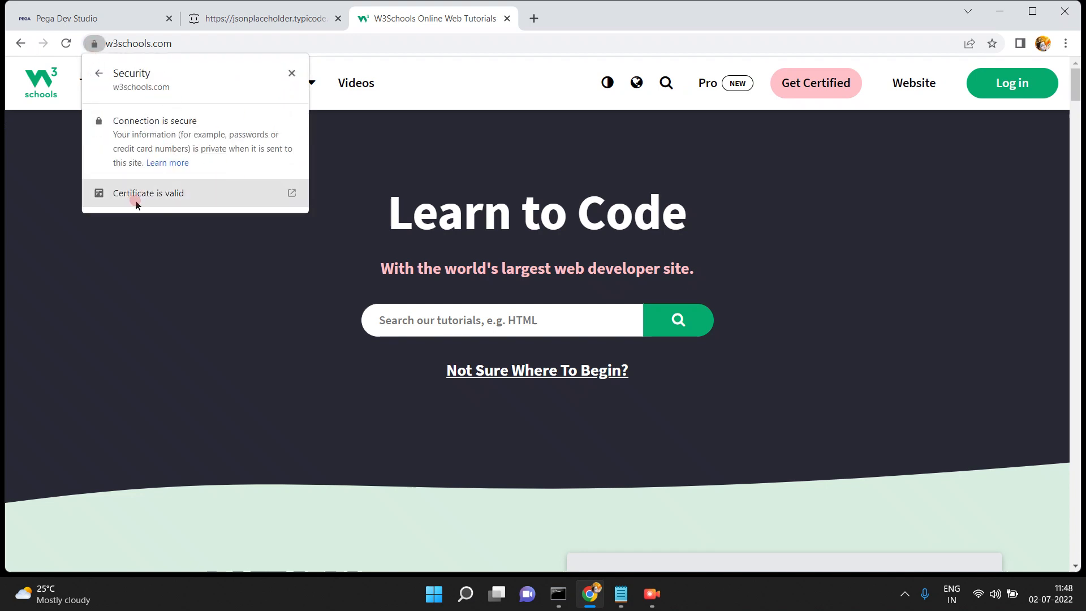
click(292, 193)
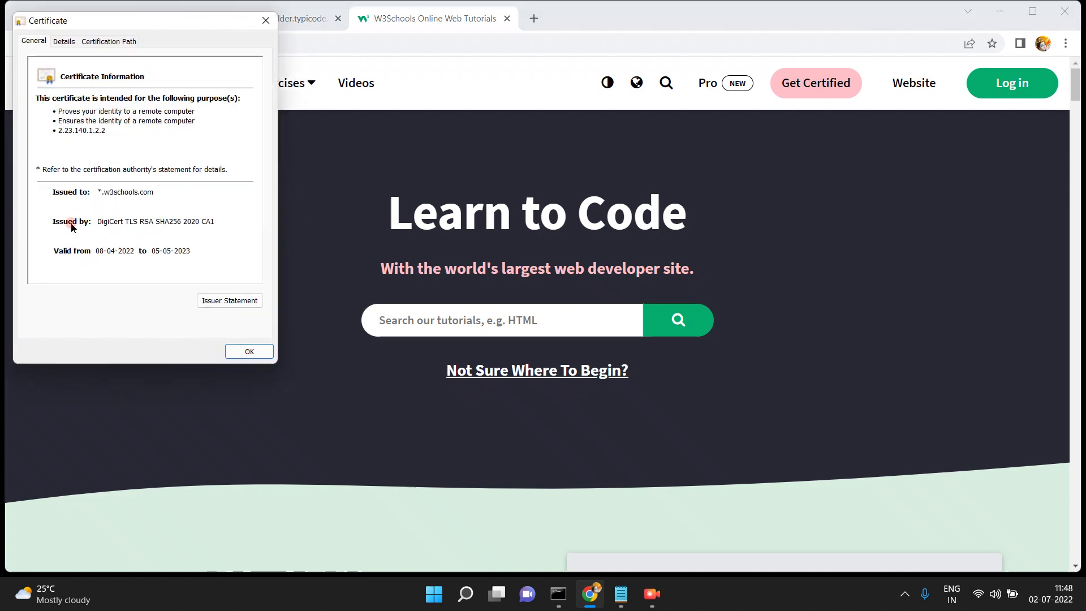
click(111, 223)
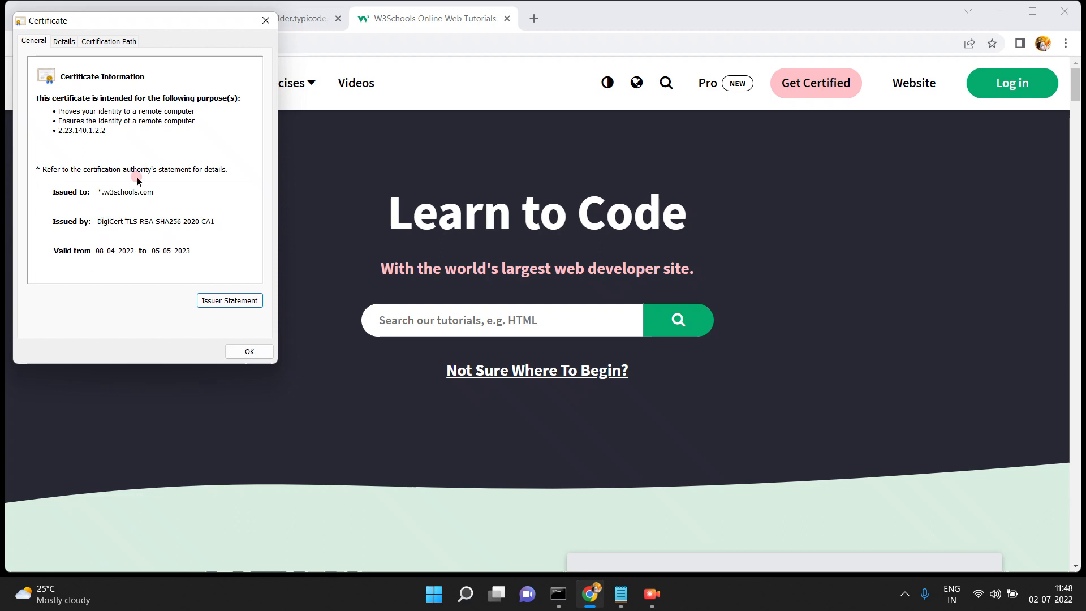
click(69, 43)
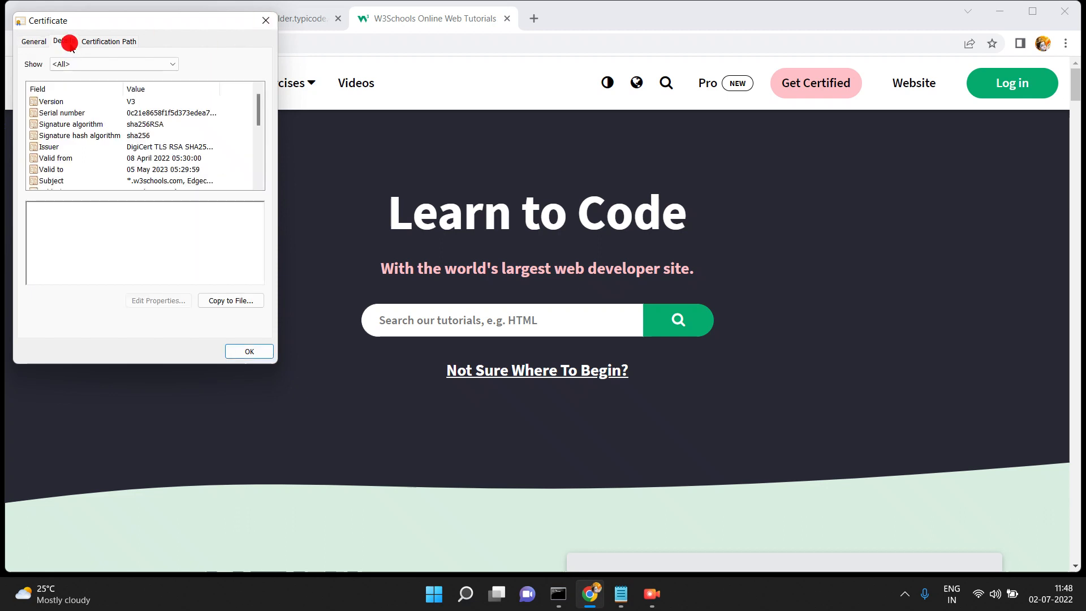
click(118, 41)
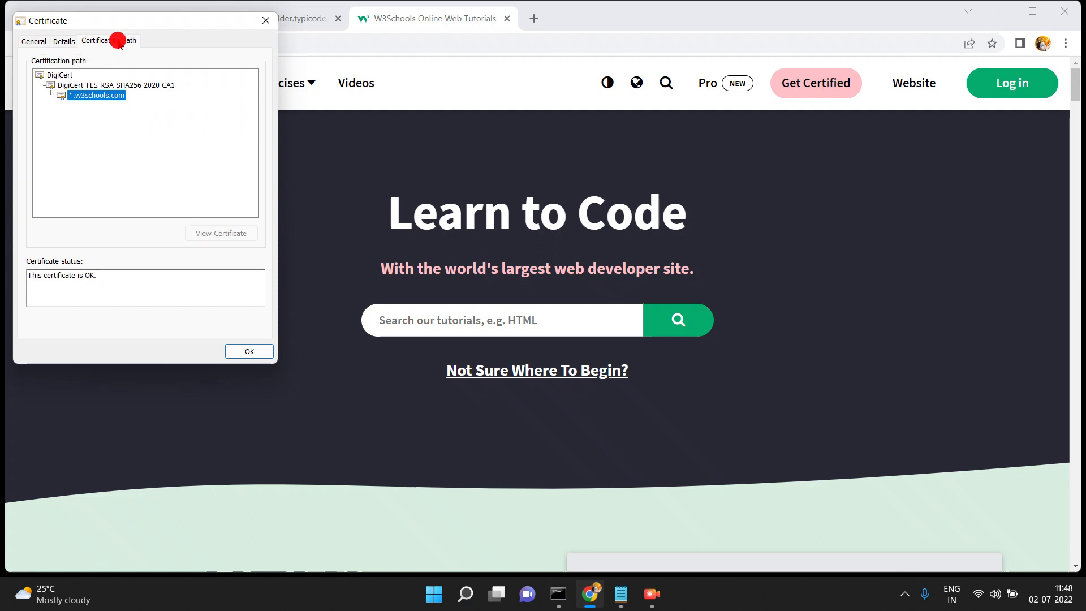
click(248, 352)
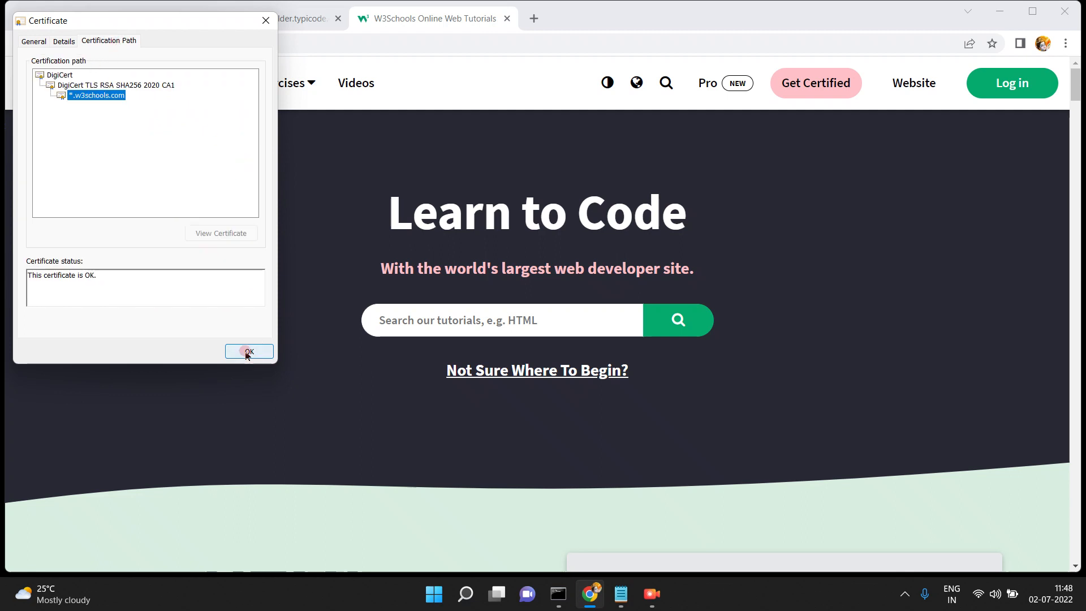
Return to the jsonplaceholder.typicode.com page, review its certificate's general information again, and close it.
click(213, 29)
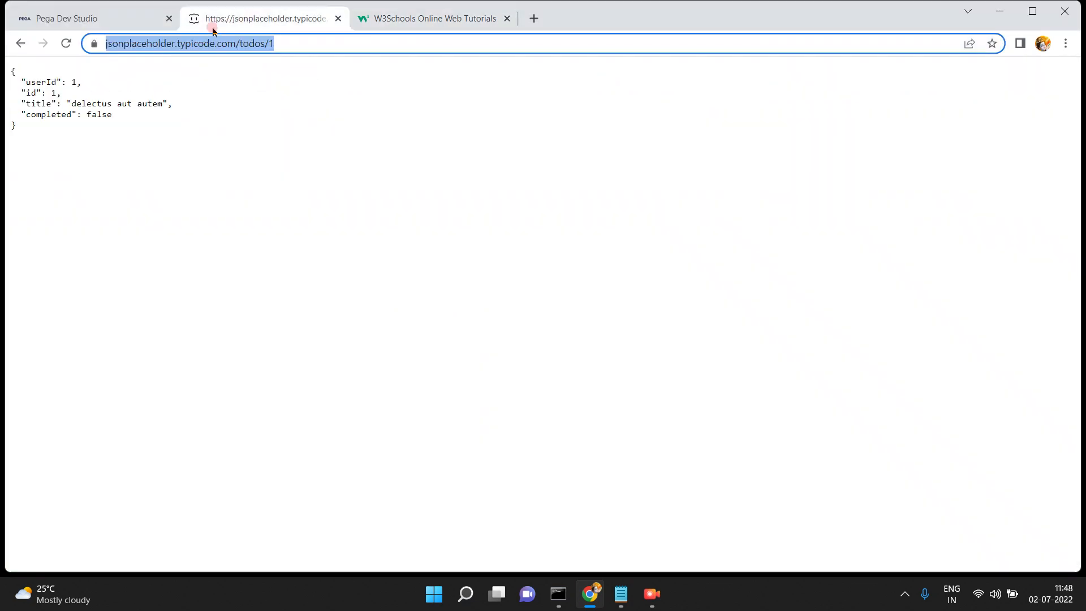
click(94, 43)
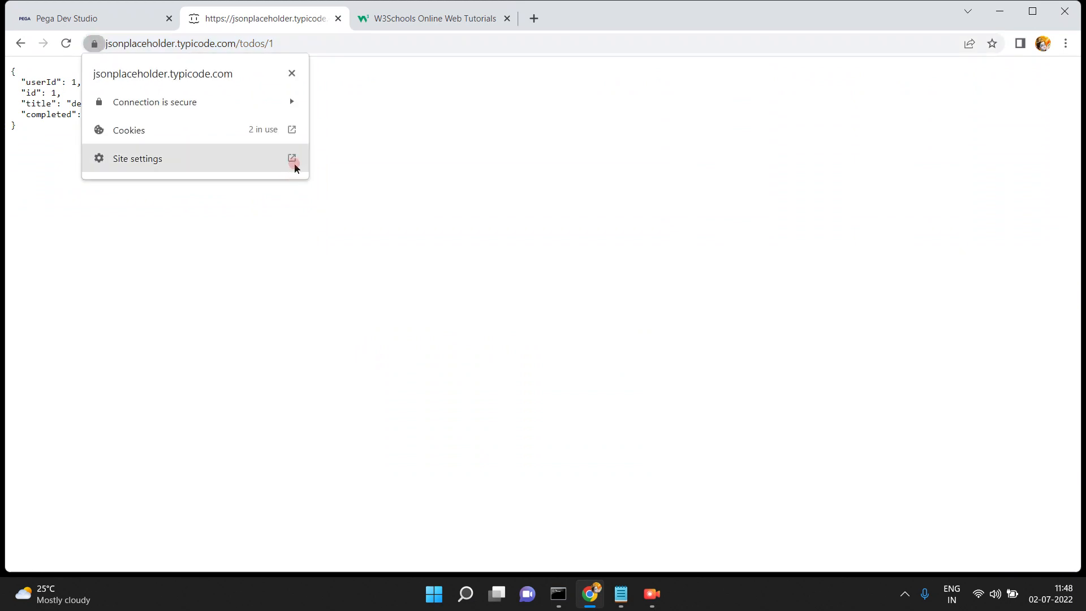
click(291, 102)
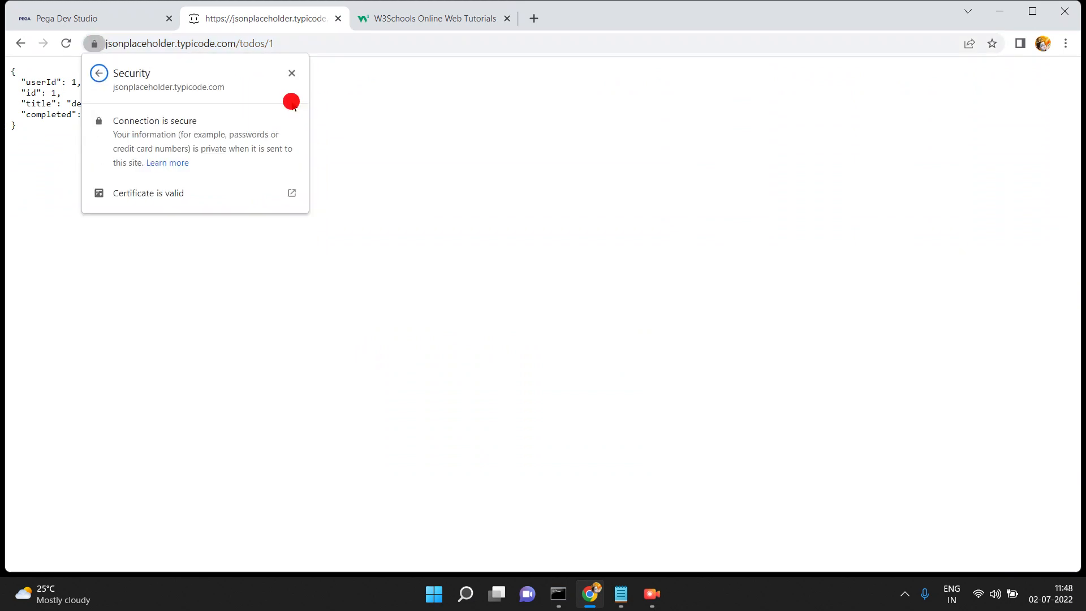
click(291, 193)
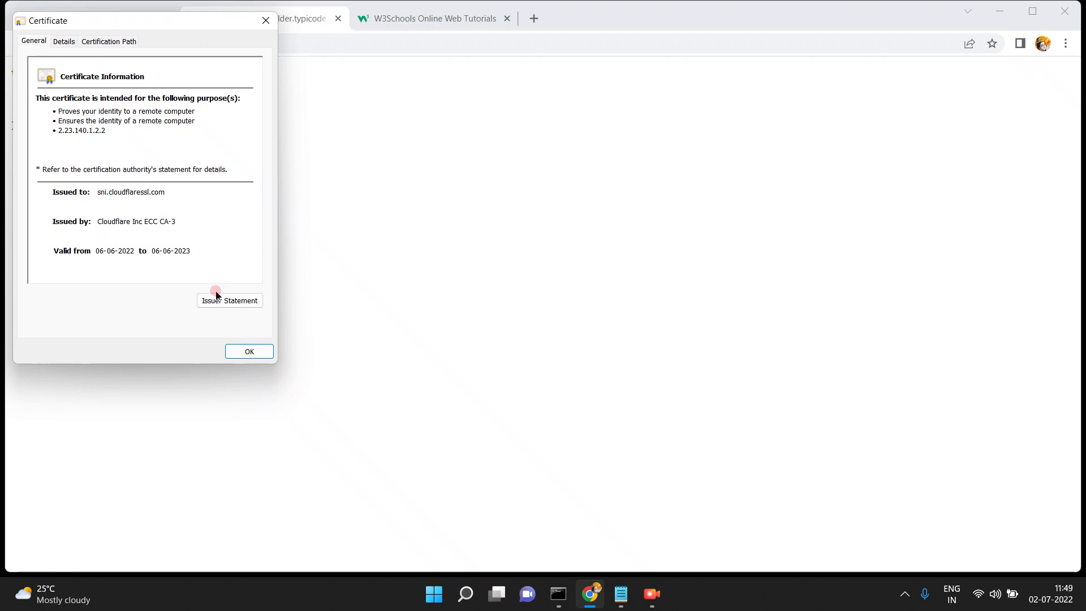
click(249, 354)
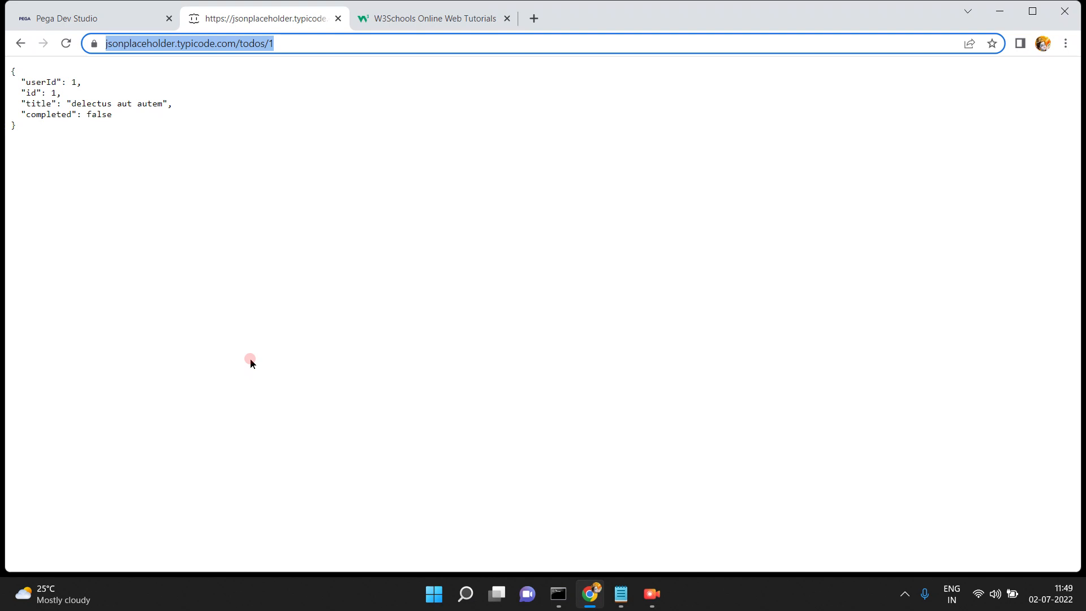
double_click(311, 41)
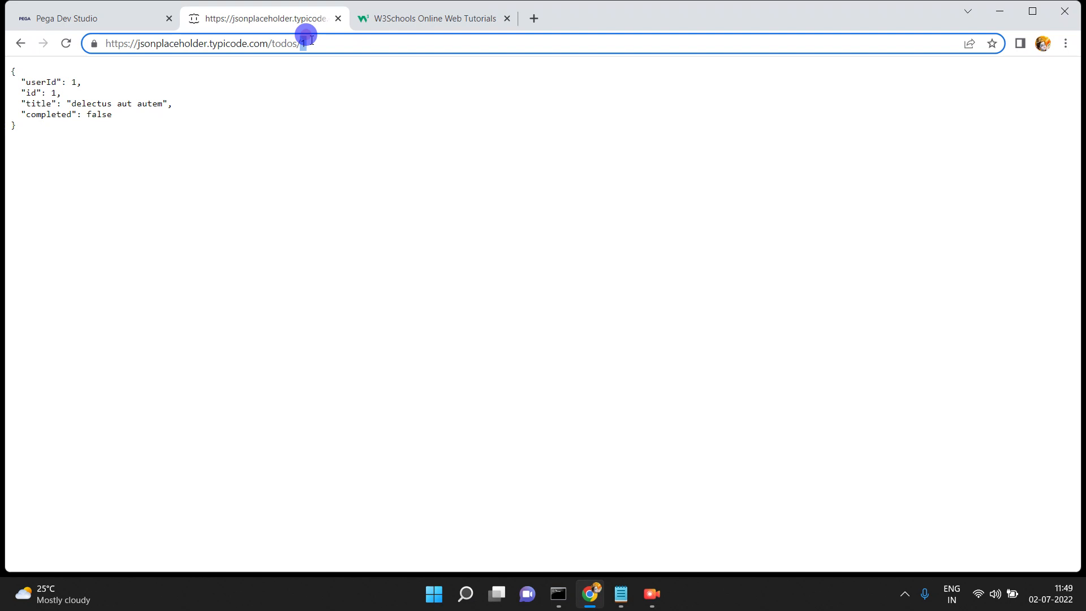
triple_click(312, 41)
double_click(312, 41)
click(352, 46)
double_click(352, 45)
click(351, 42)
key(Return)
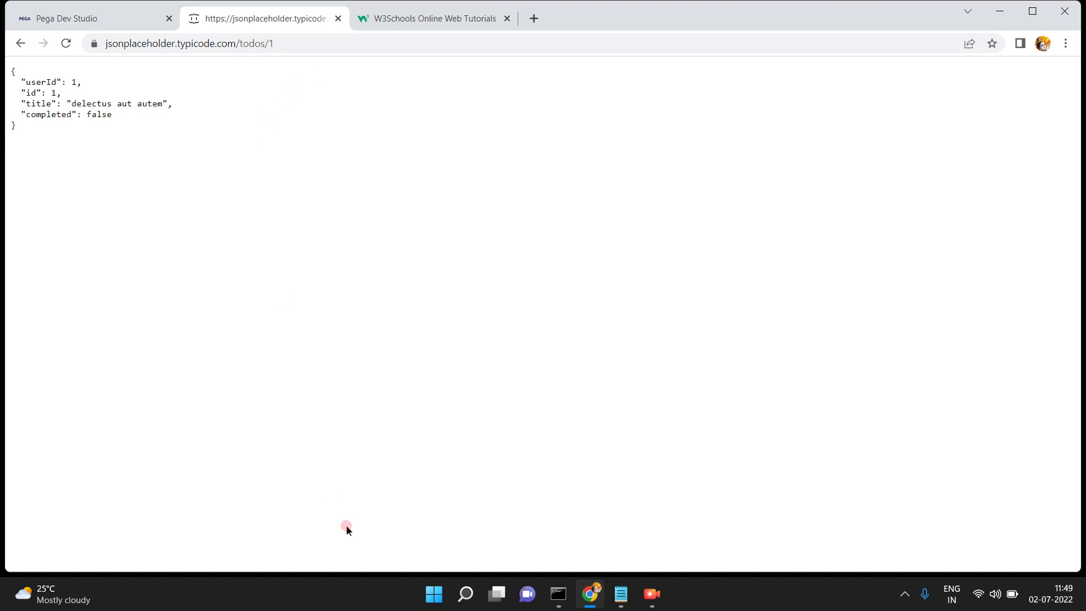
Find Command Prompt with a system search for cmd and open a new Command Prompt window.
click(441, 600)
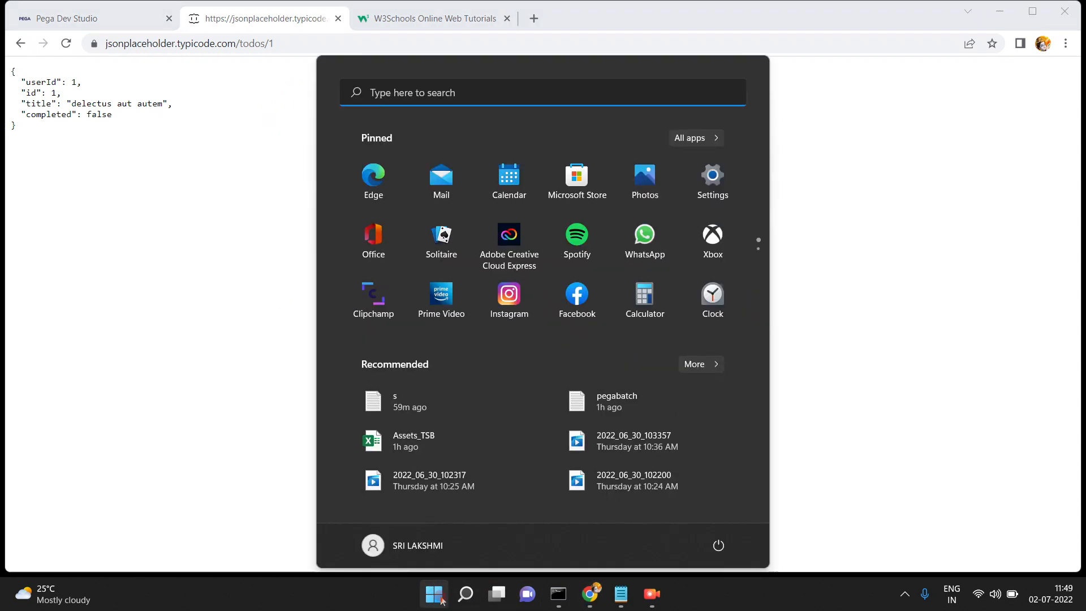
click(439, 91)
text(cmd)
key(BackSpace)
key(BackSpace)
key(BackSpace)
text(c)
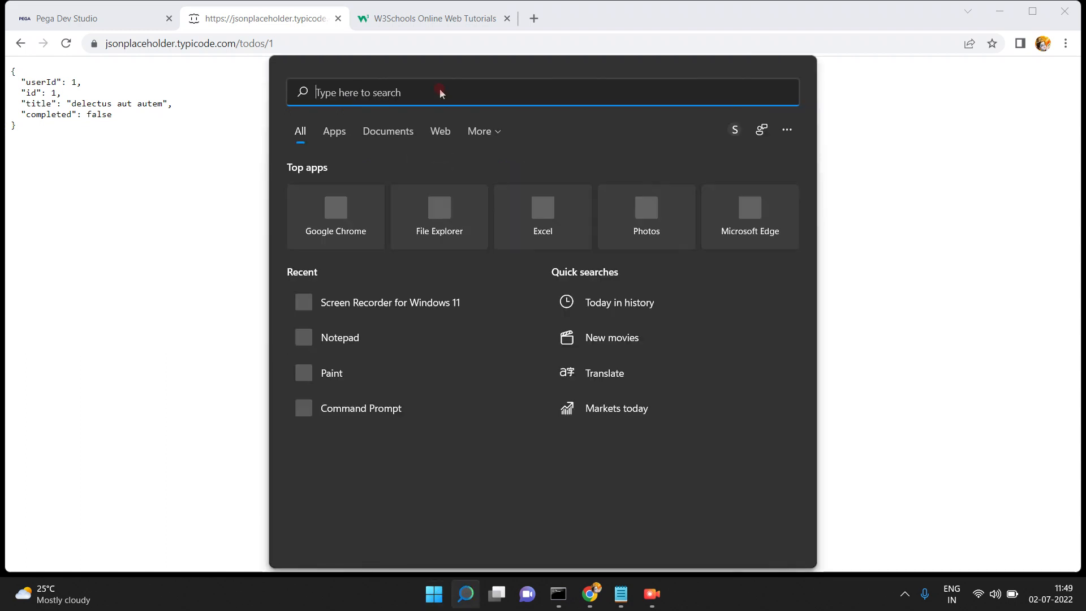
text(md)
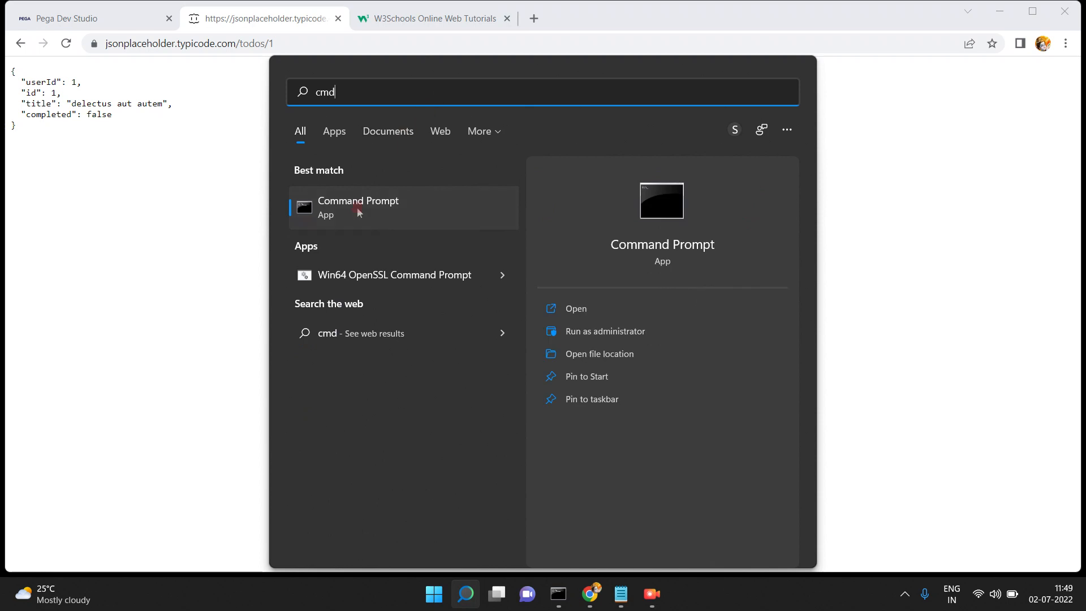
click(358, 208)
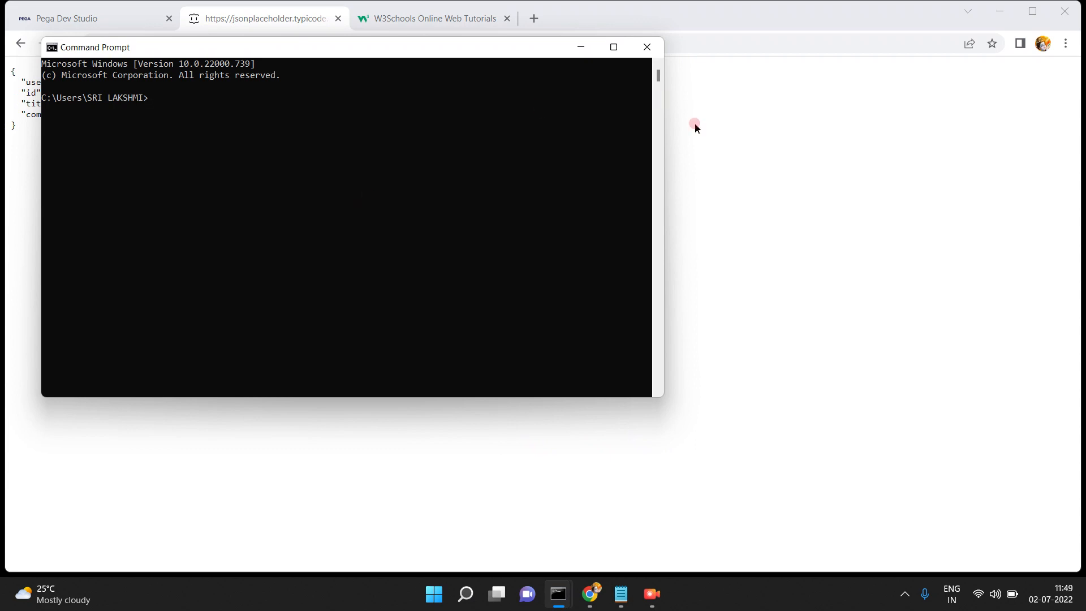
click(489, 299)
Search Google in a new browser tab for "how to hit url from command prompt".
click(533, 18)
text(dos command )
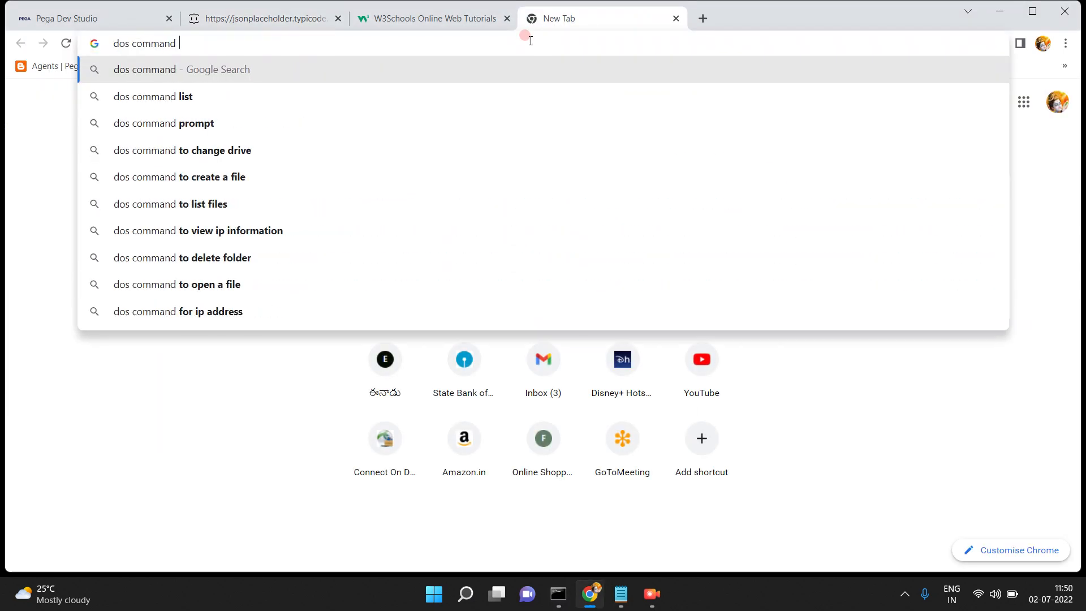
text(to hti url)
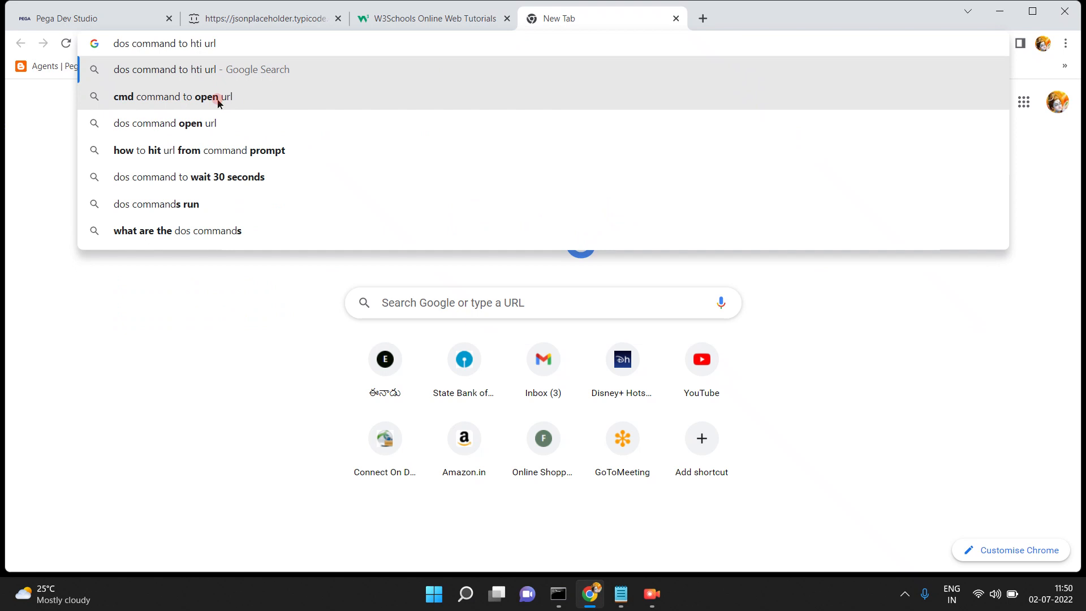
click(206, 151)
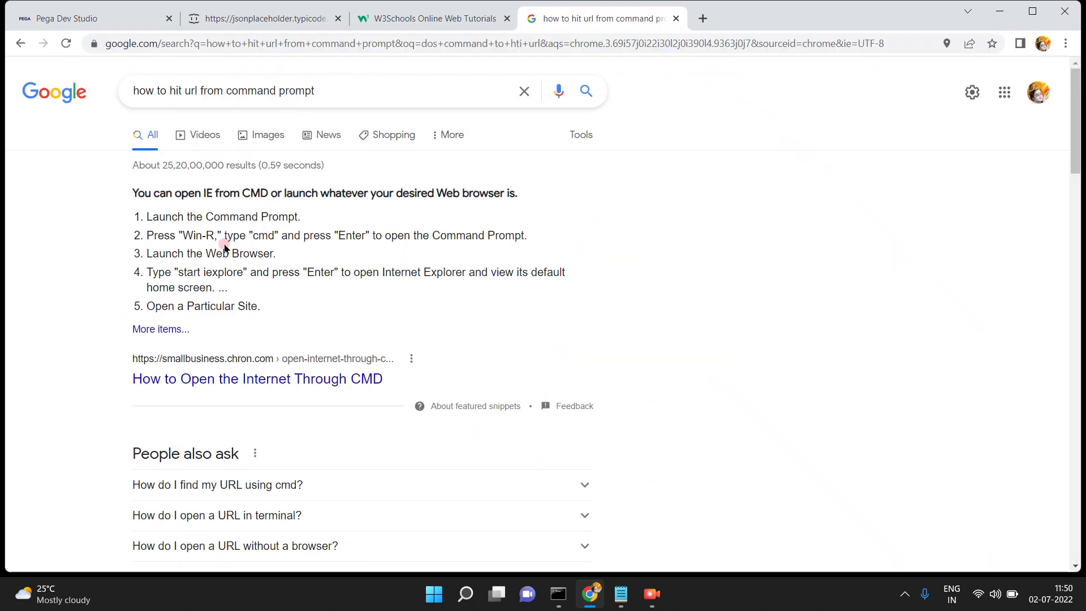
Read through the chron.com article "How to Open the Internet Through CMD" and return to the search results.
click(240, 385)
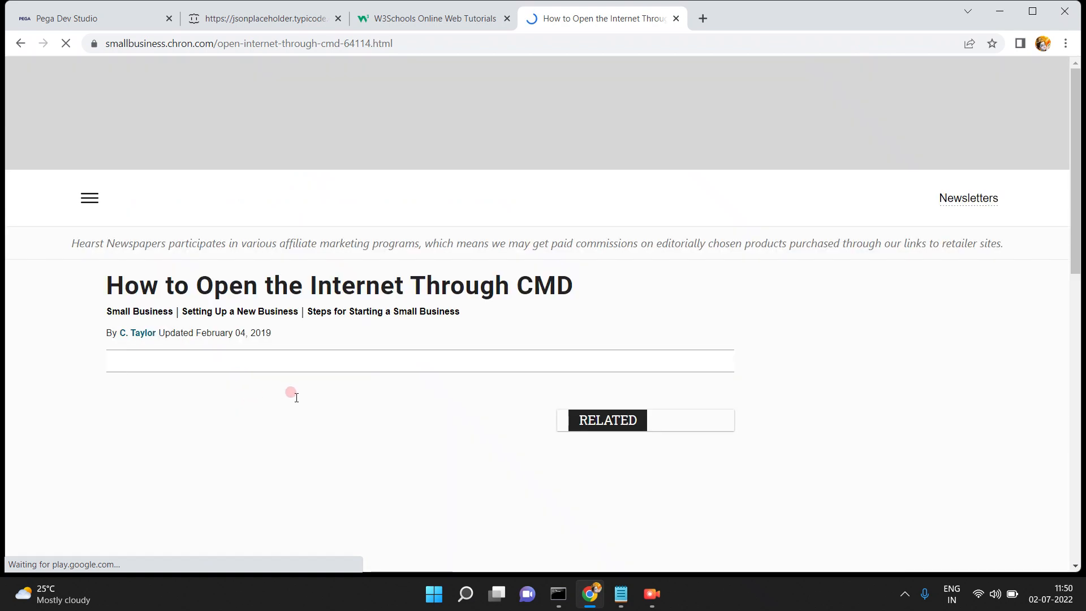
scroll(296, 396, down, 7)
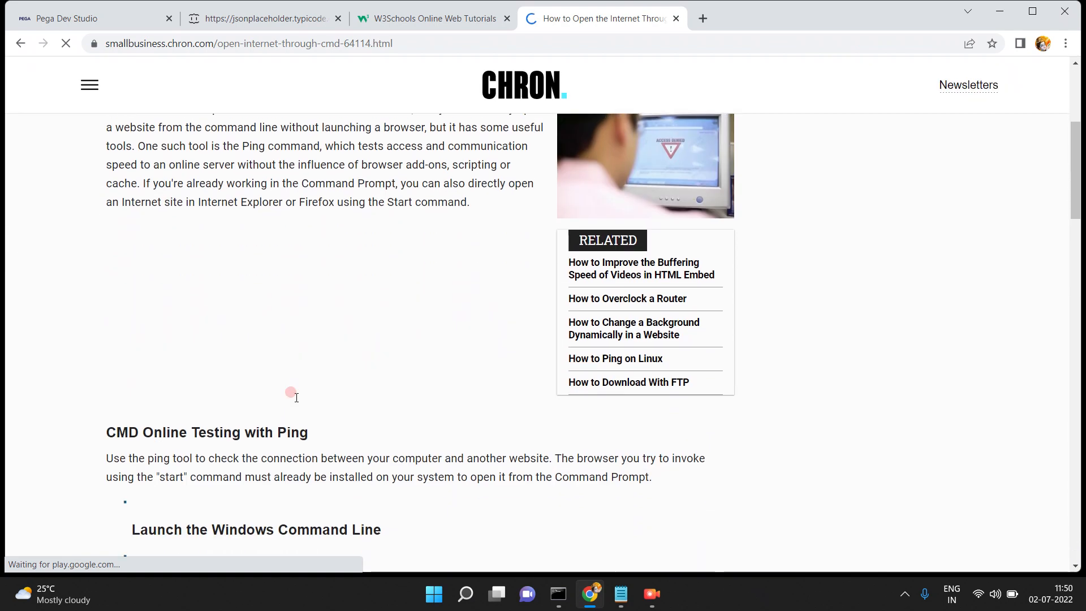
scroll(296, 399, down, 6)
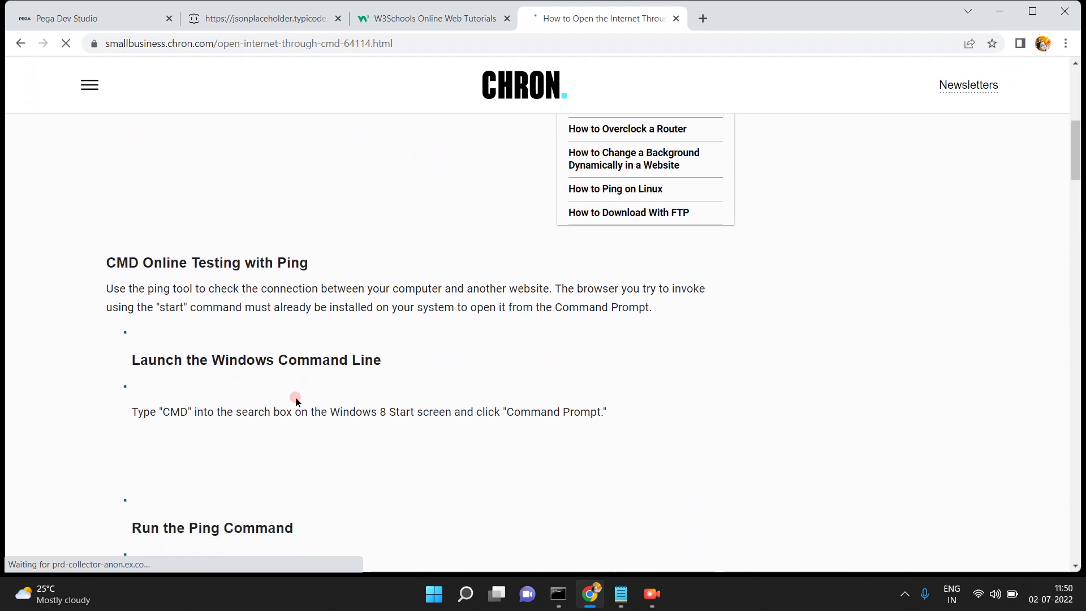
scroll(296, 398, down, 3)
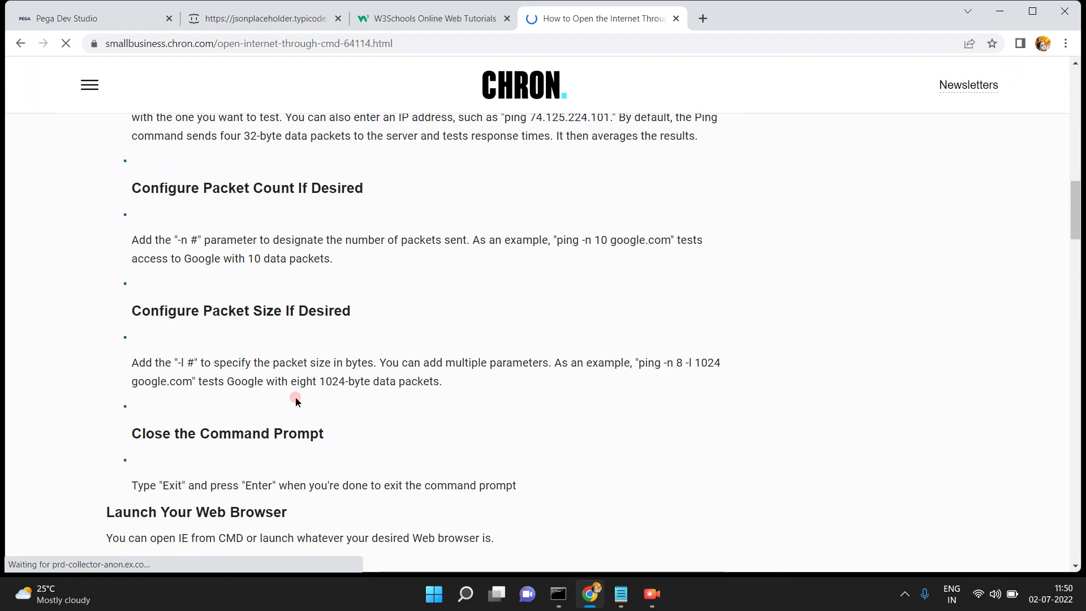
scroll(297, 399, down, 1)
scroll(295, 400, down, 7)
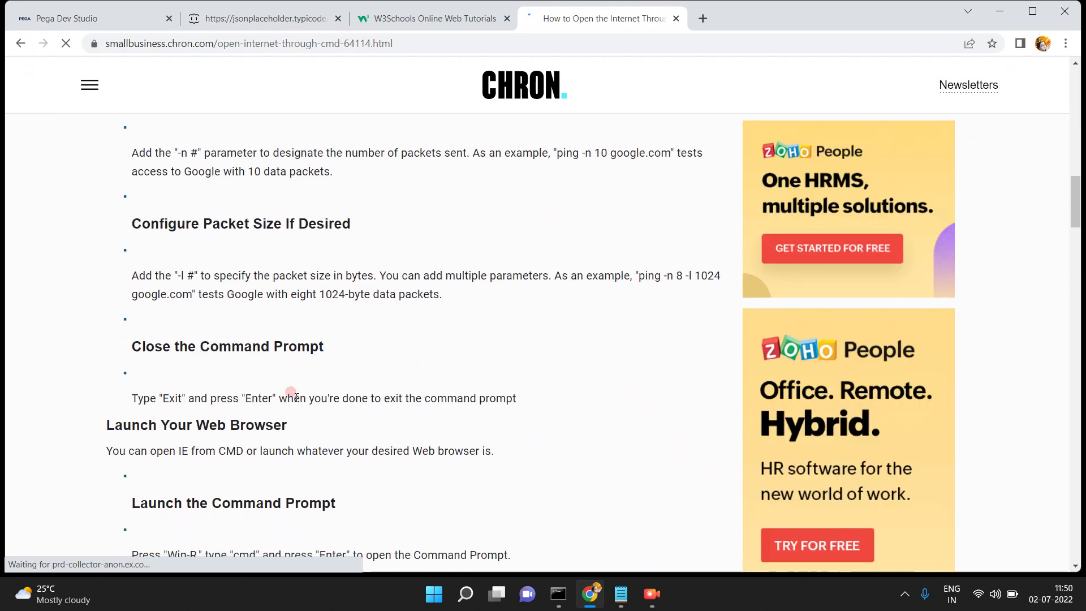
scroll(296, 400, down, 7)
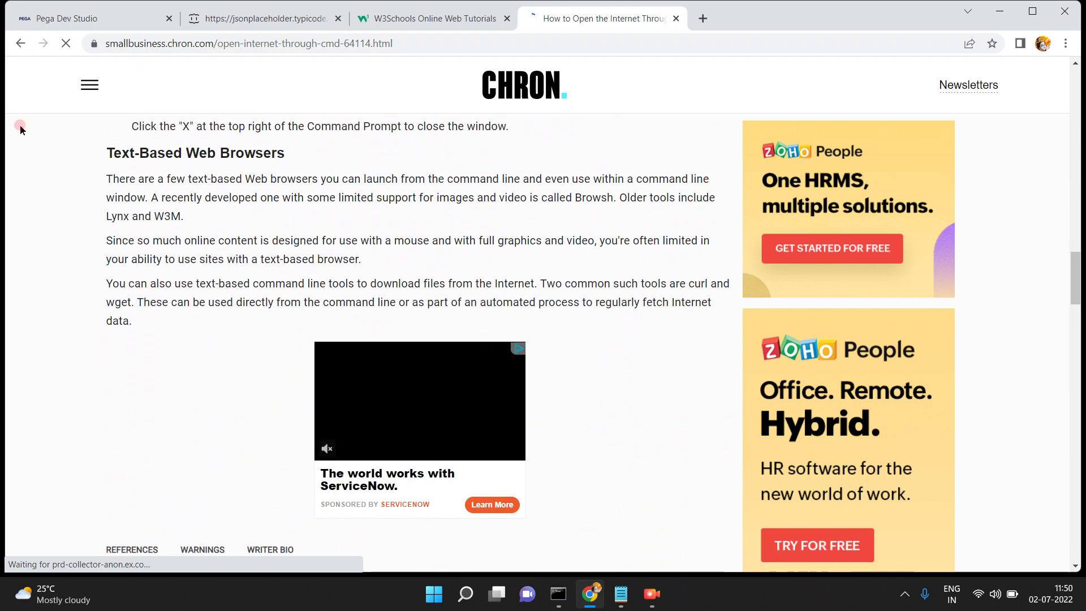
scroll(19, 124, down, 6)
click(20, 45)
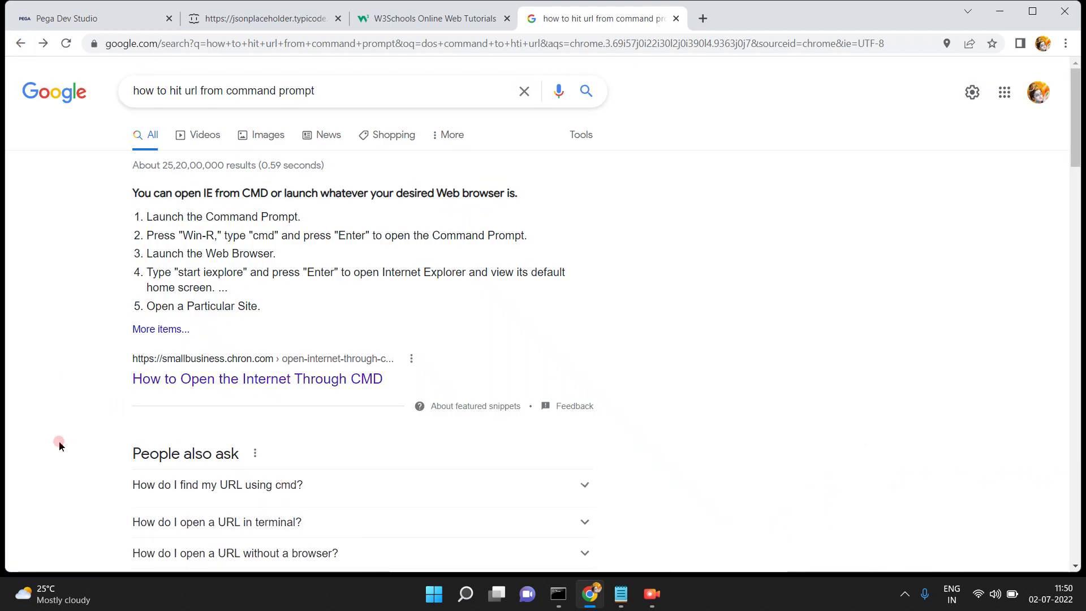
Expand the answer to the related question "How do I open a URL in terminal?" in the search results.
scroll(60, 447, down, 2)
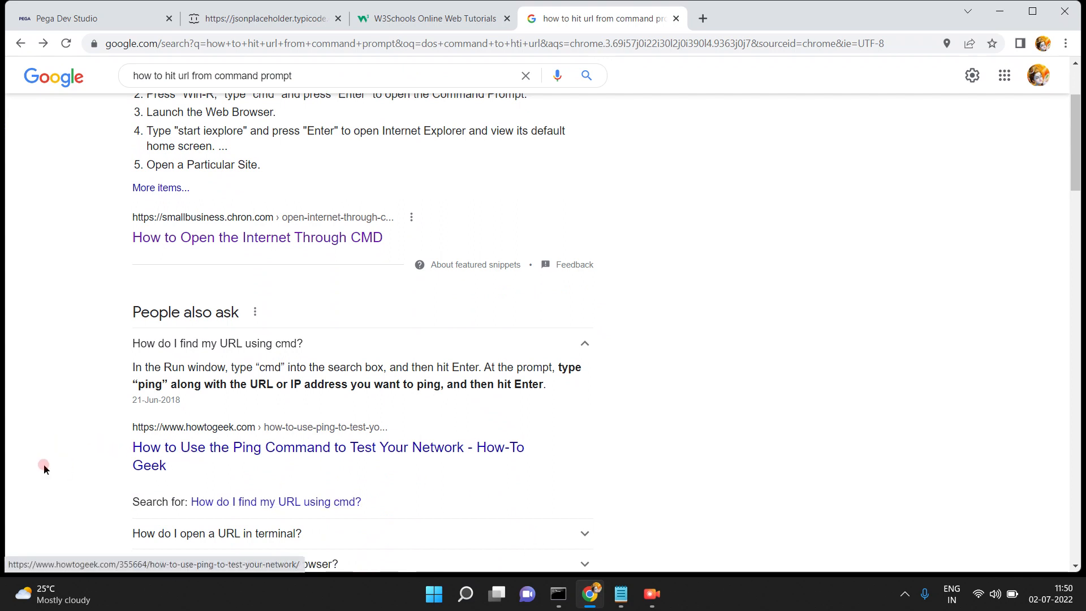
scroll(44, 467, down, 5)
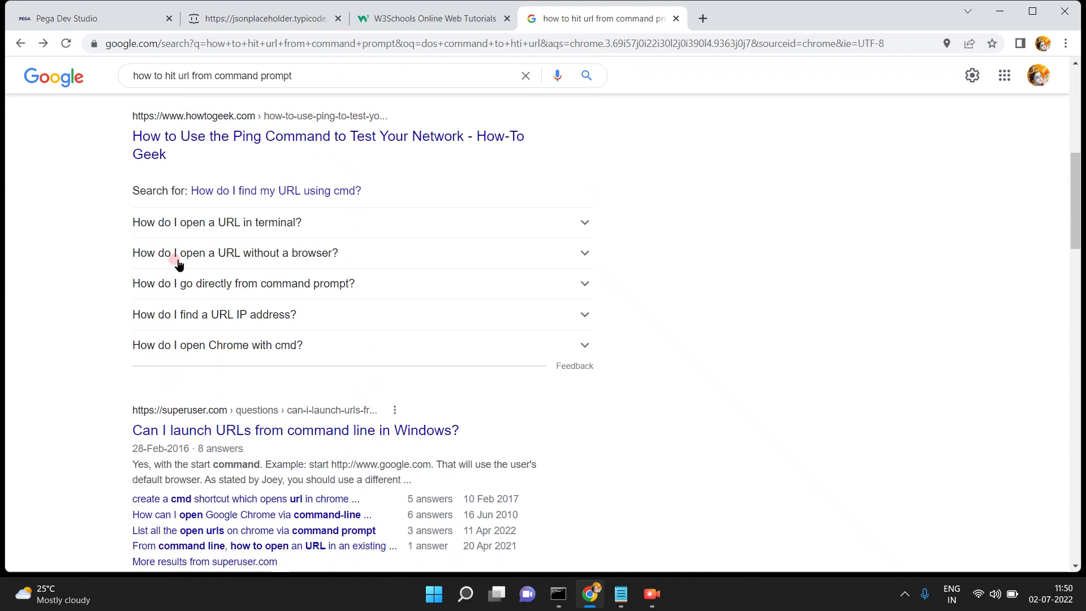
click(238, 224)
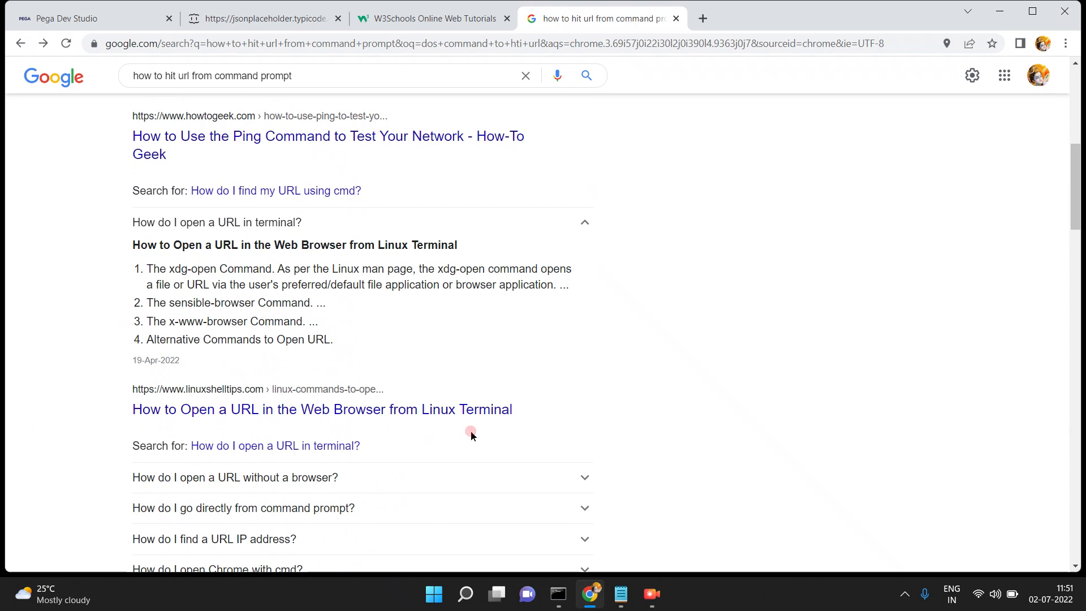
Try running xdg-open in the Command Prompt, and close the Google search results tab in the browser.
mouse_move(558, 594)
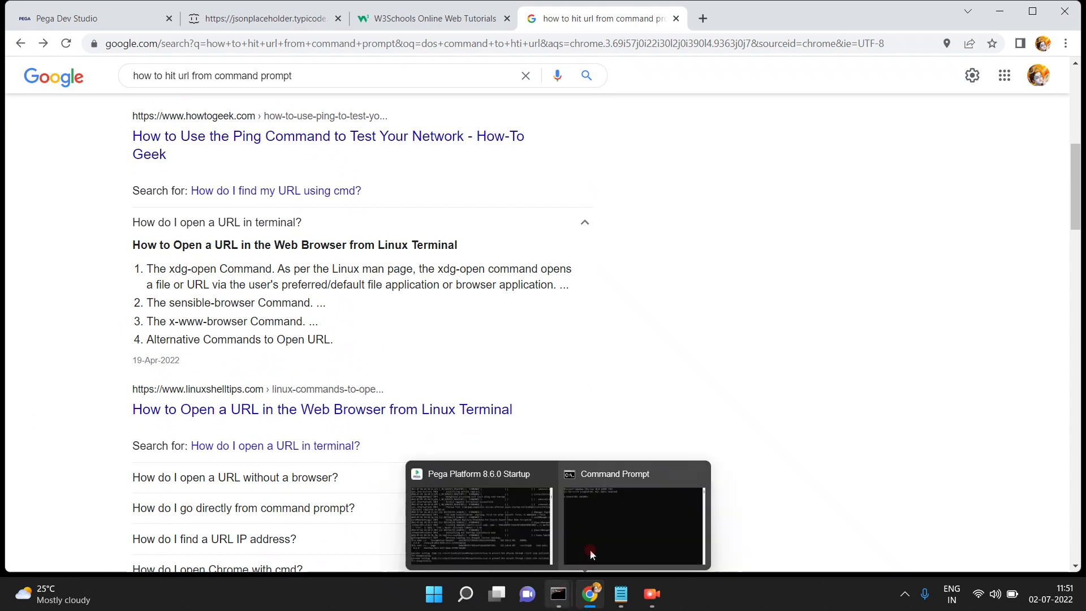
click(588, 550)
text(xdg-open)
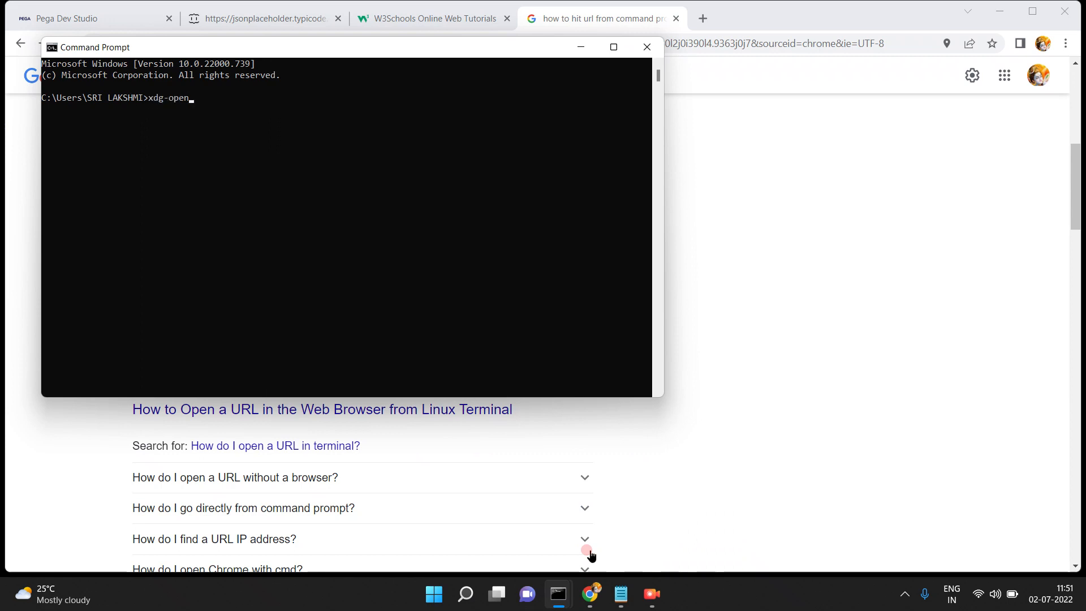
key(Return)
click(904, 461)
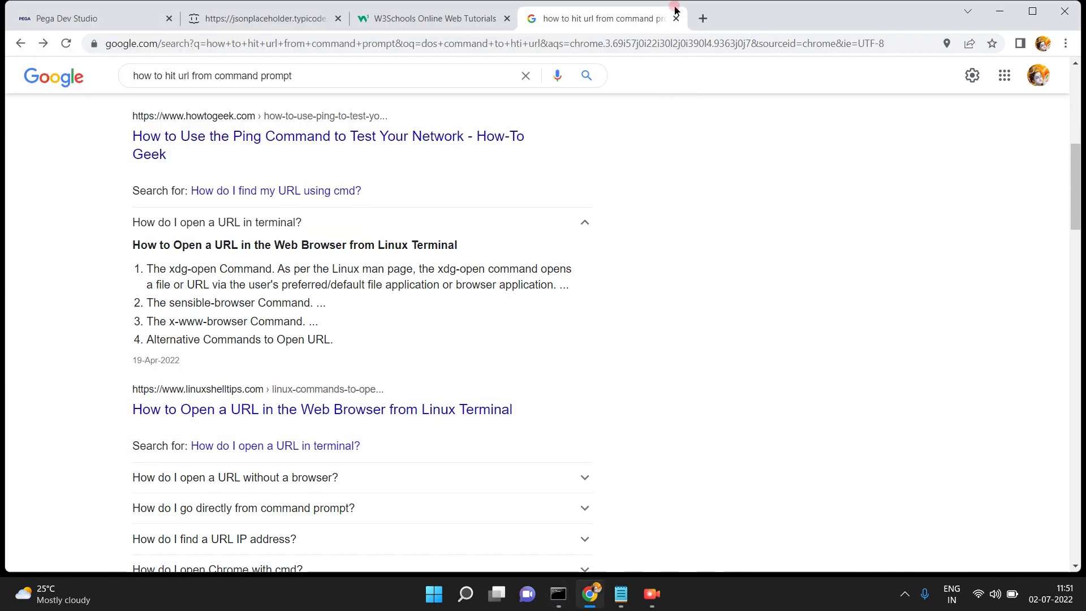
click(675, 17)
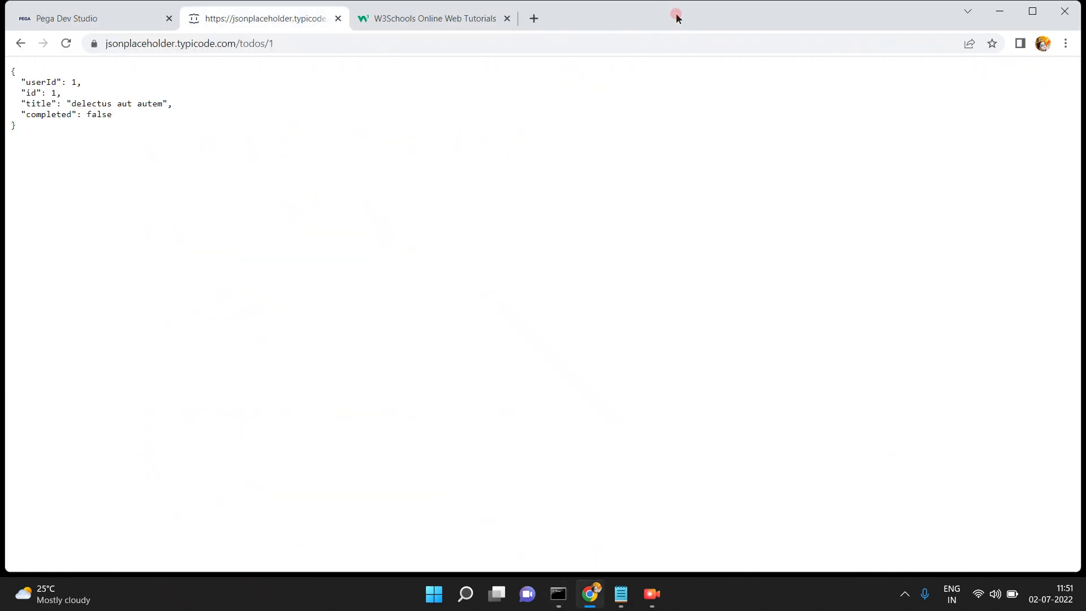
click(338, 36)
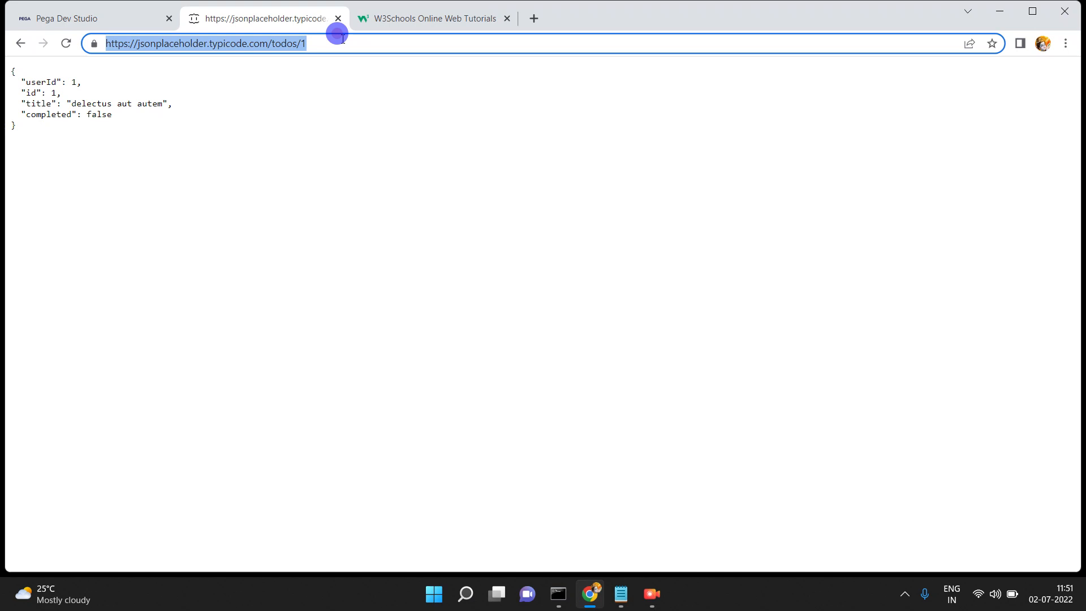
double_click(315, 43)
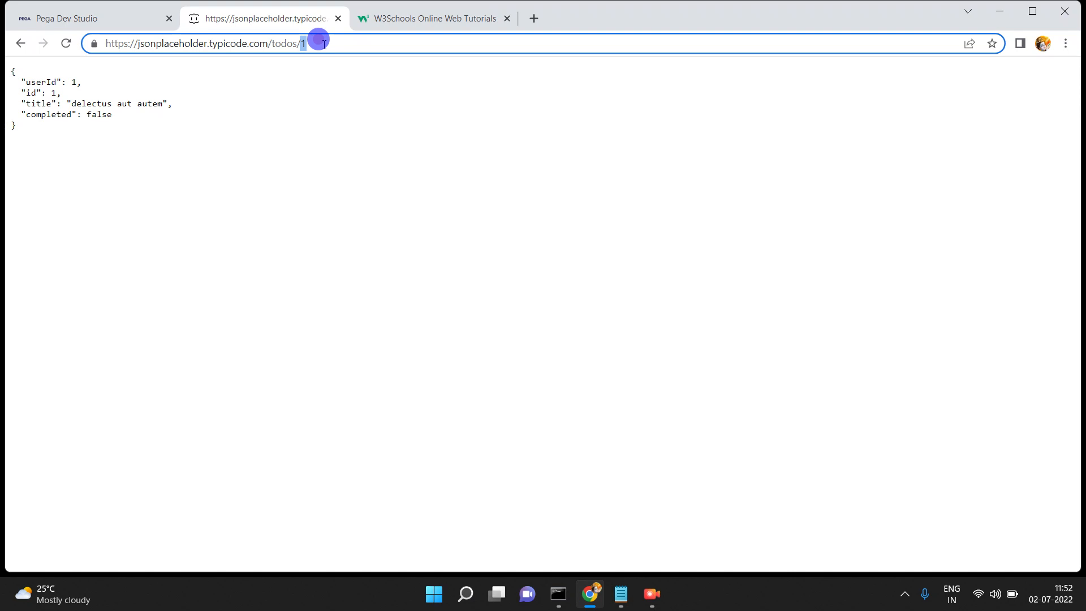
mouse_move(556, 595)
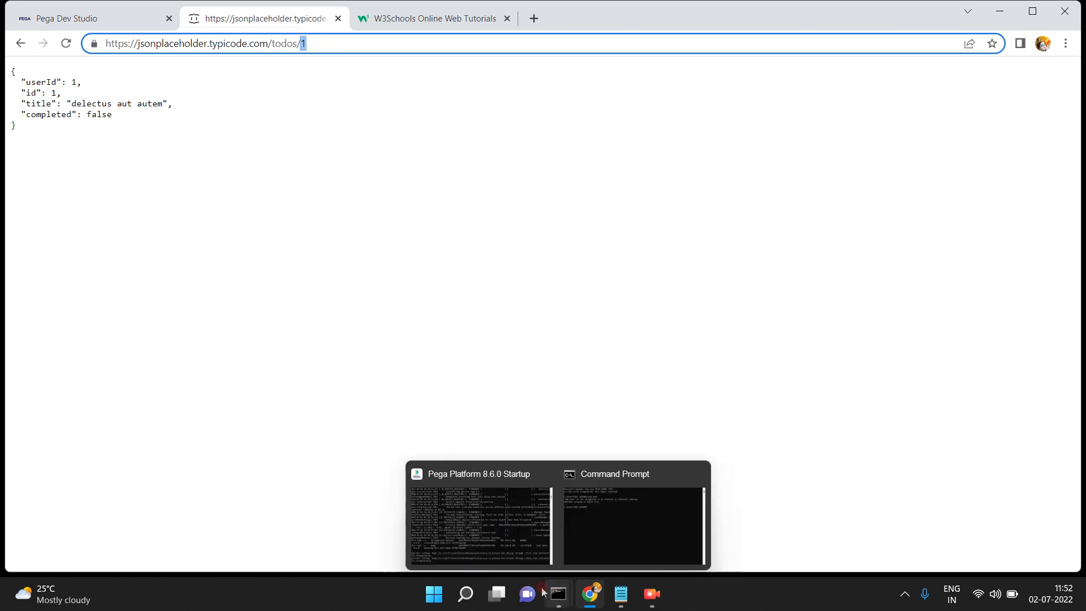
double_click(32, 126)
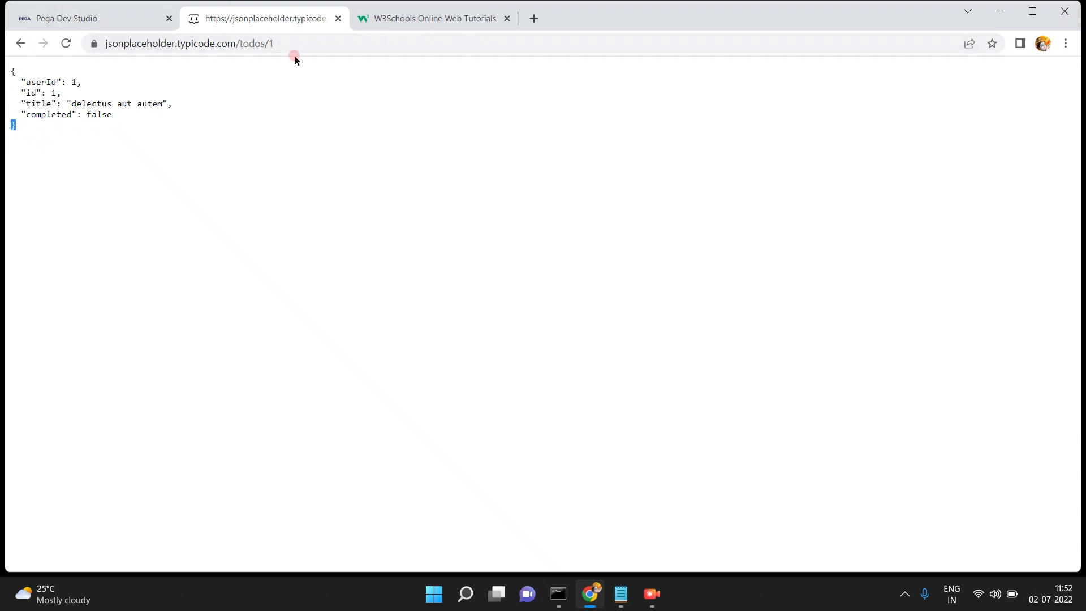
Resubmit the jsonplaceholder.typicode.com/todos/1 address to request its JSON response again.
click(298, 41)
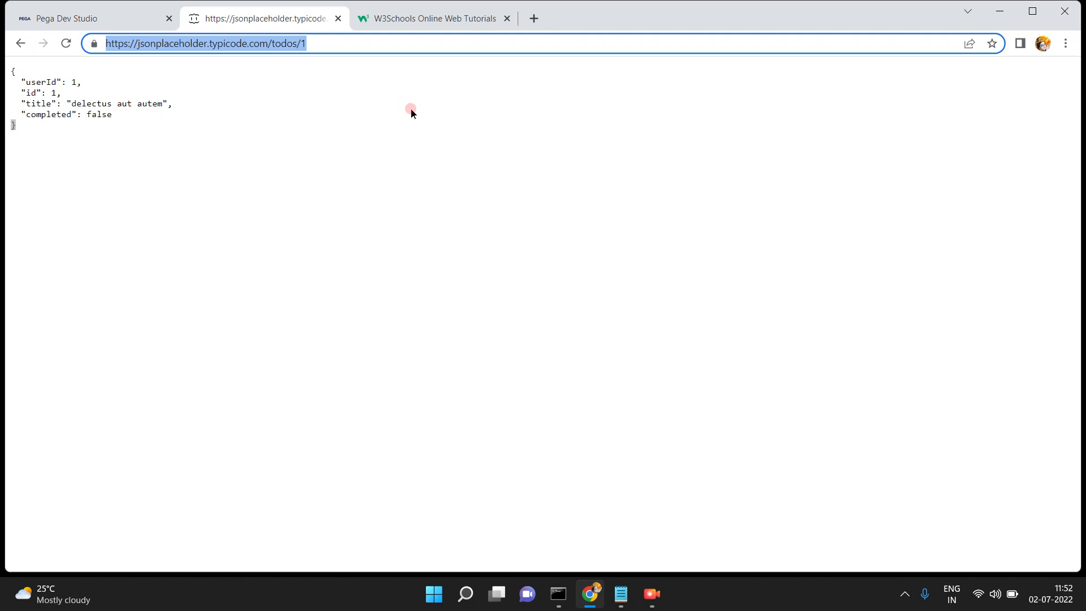
triple_click(331, 37)
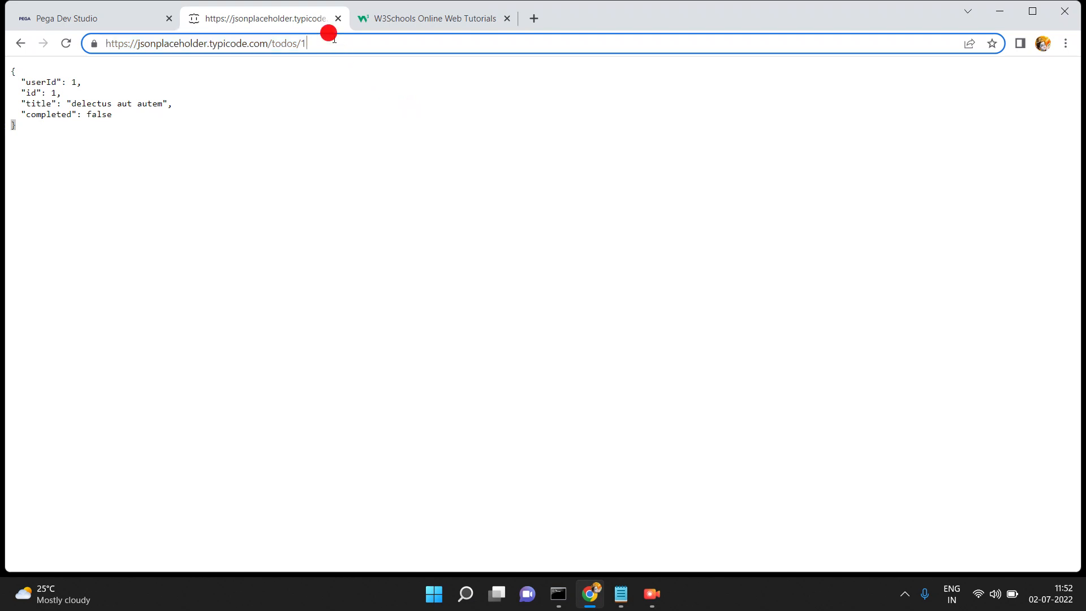
double_click(333, 39)
drag(334, 38, 322, 48)
triple_click(321, 48)
double_click(322, 48)
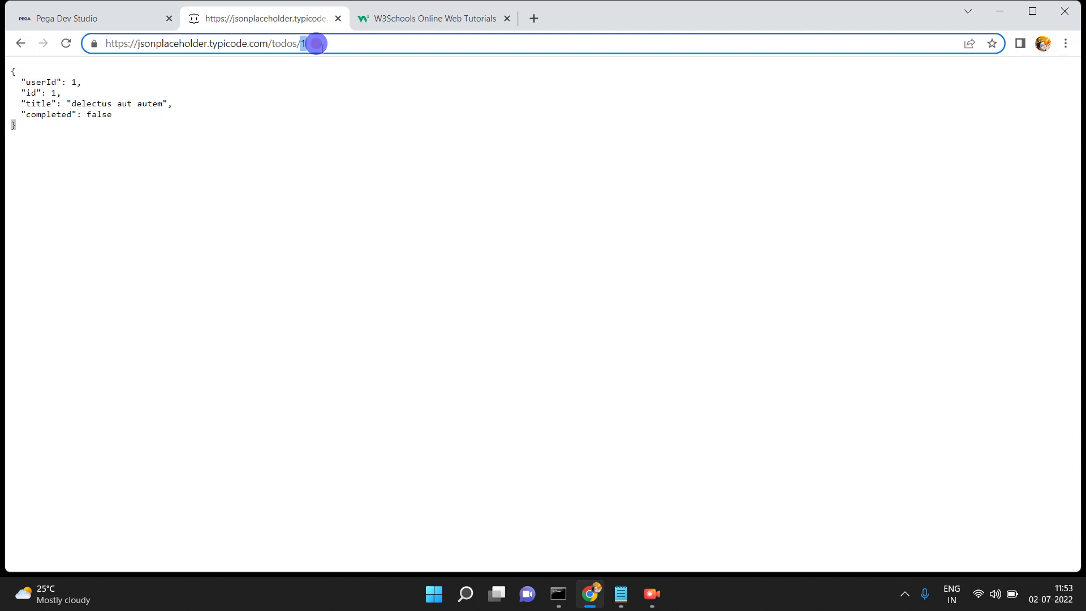
double_click(315, 44)
key(Return)
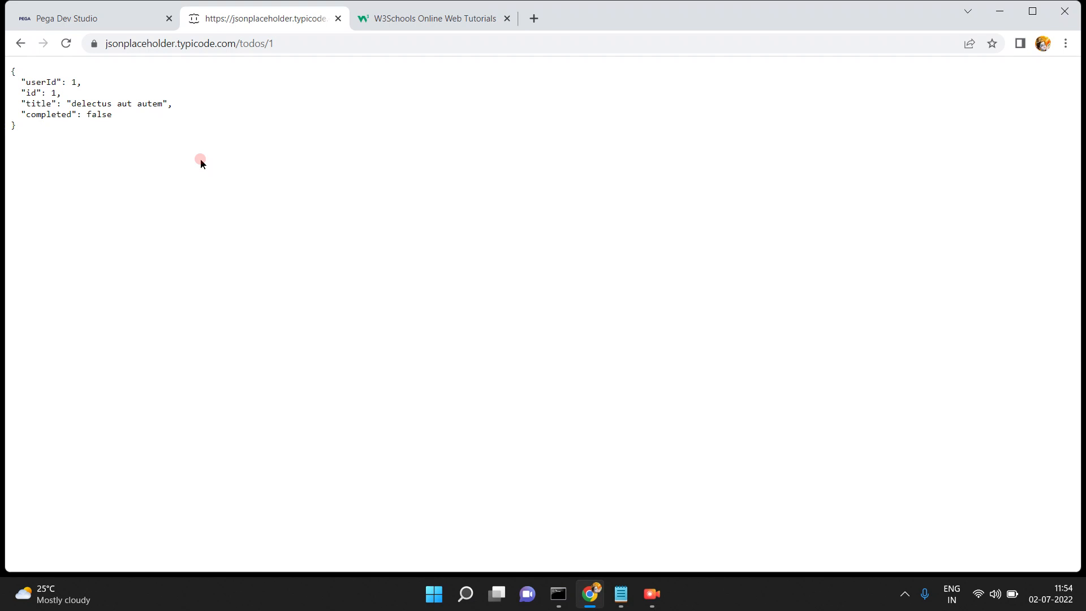
Use the W3Schools tab to search Google for "how to get a data from url in python".
click(387, 20)
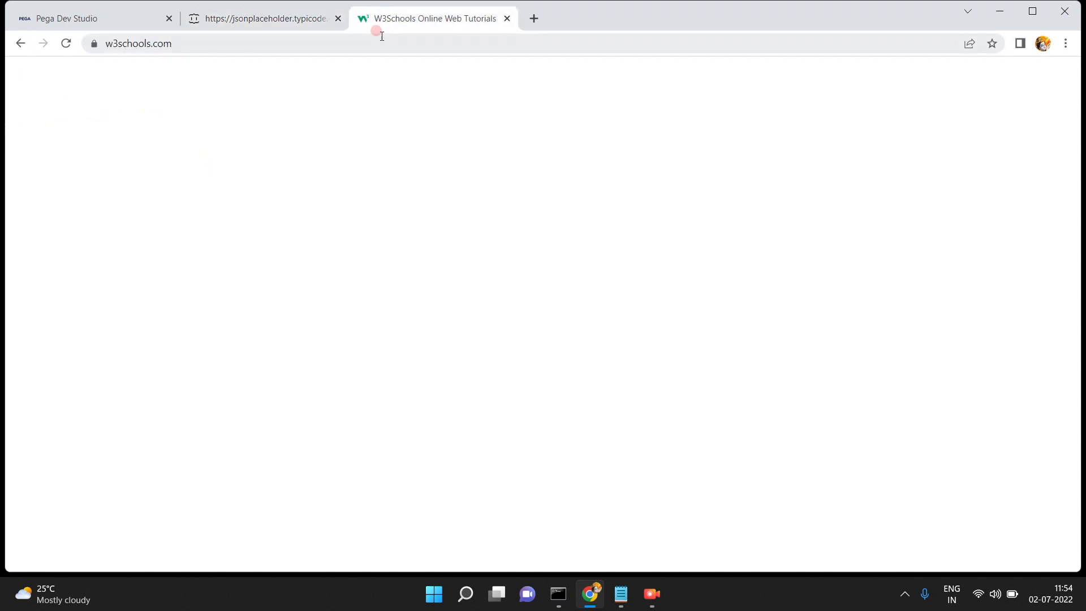
click(382, 44)
text(ho)
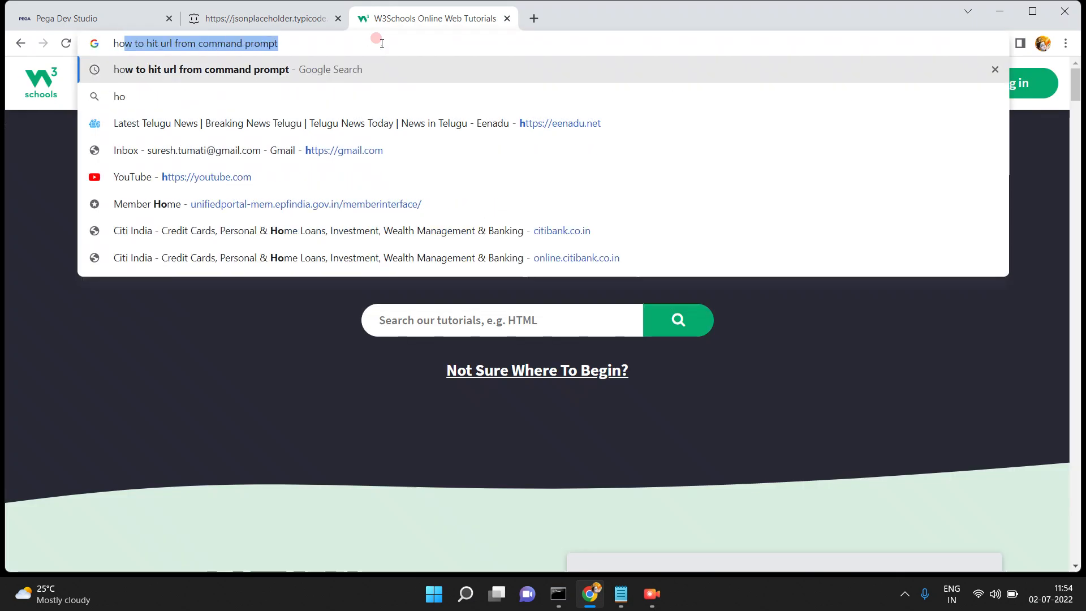
text(w to get a)
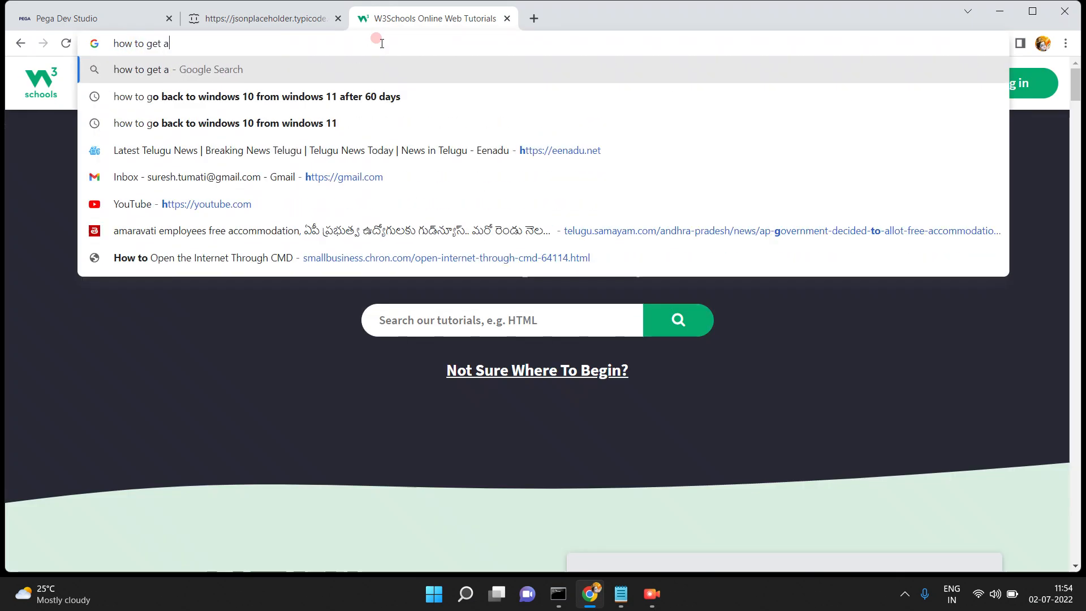
text( data from )
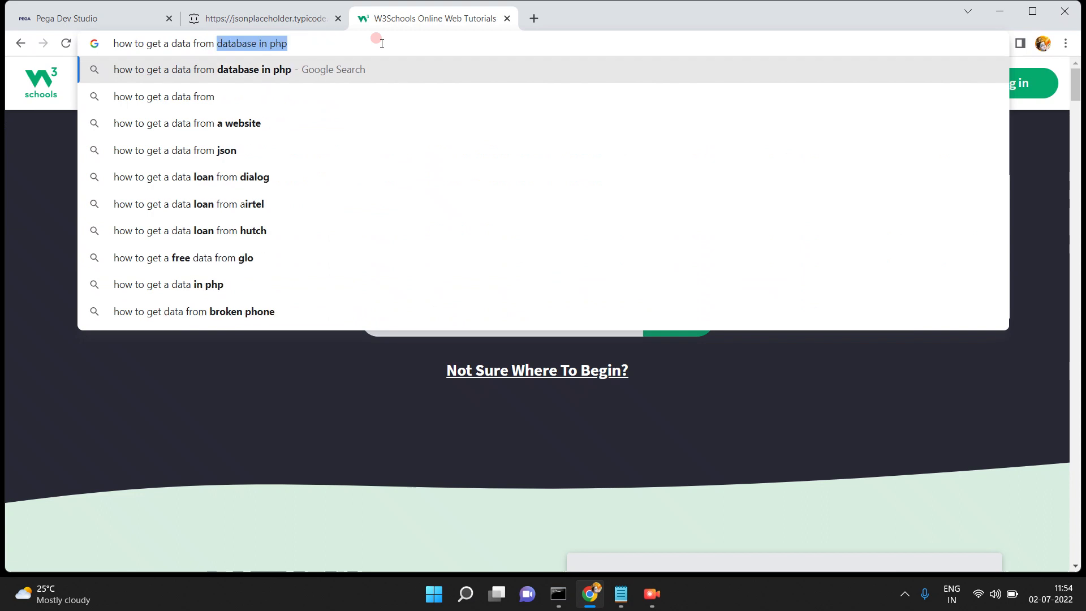
text(url in p)
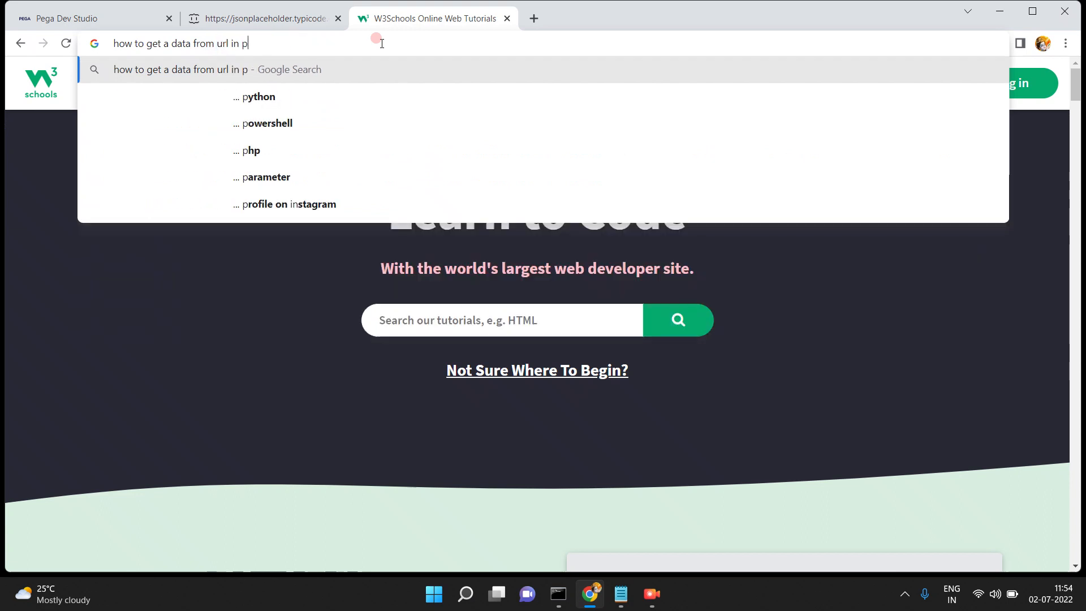
key(BackSpace)
text(python)
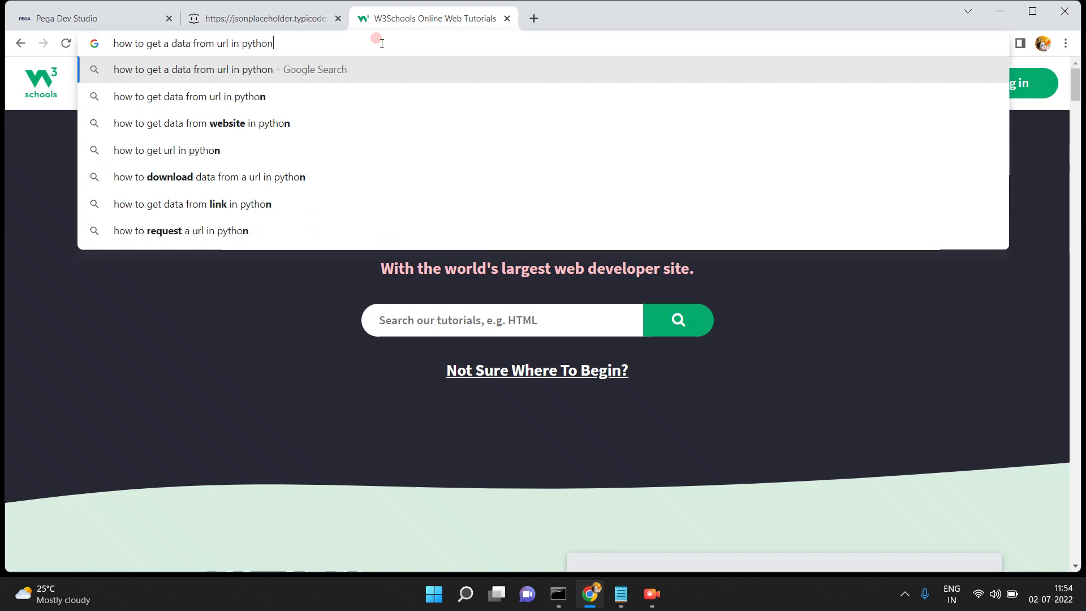
click(294, 69)
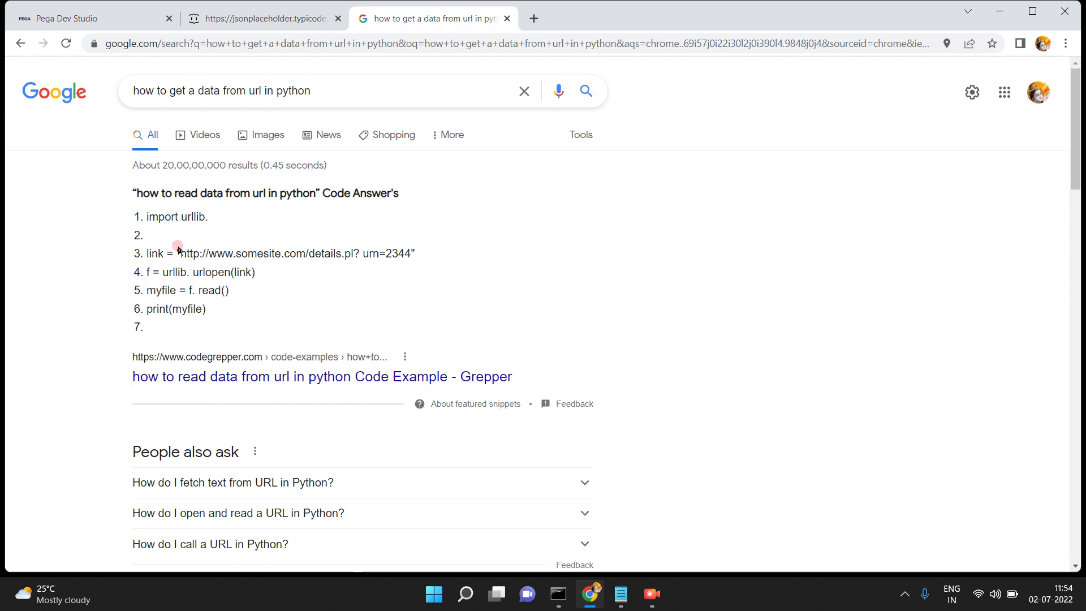
Examine the import, link and print lines of the Python code answer in the search results.
triple_click(168, 217)
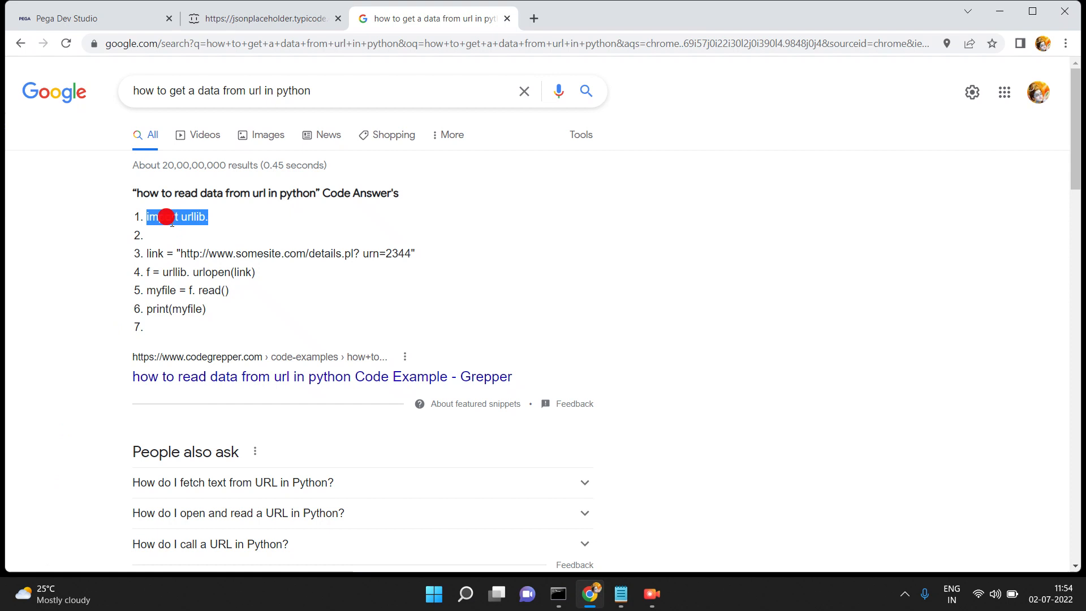
triple_click(237, 250)
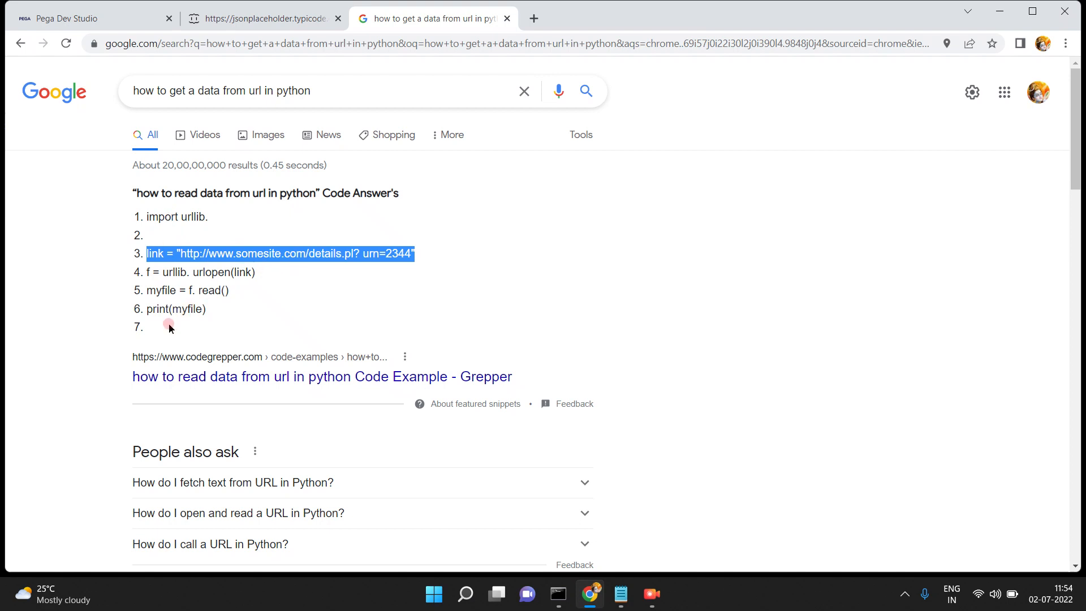
triple_click(152, 308)
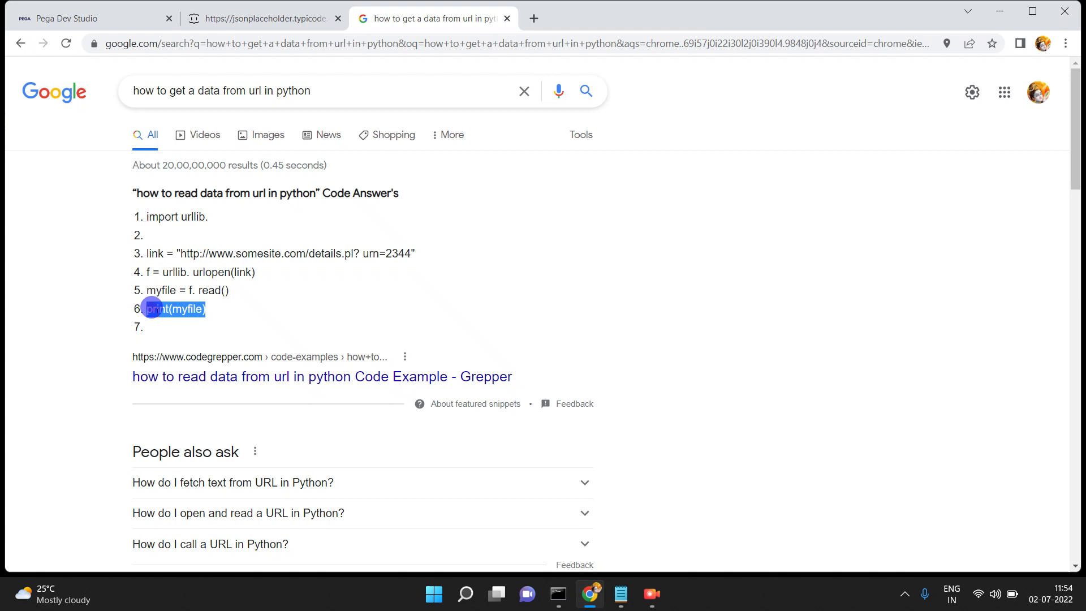
Change the search query to "how to get a data from url in php" and run it.
click(293, 87)
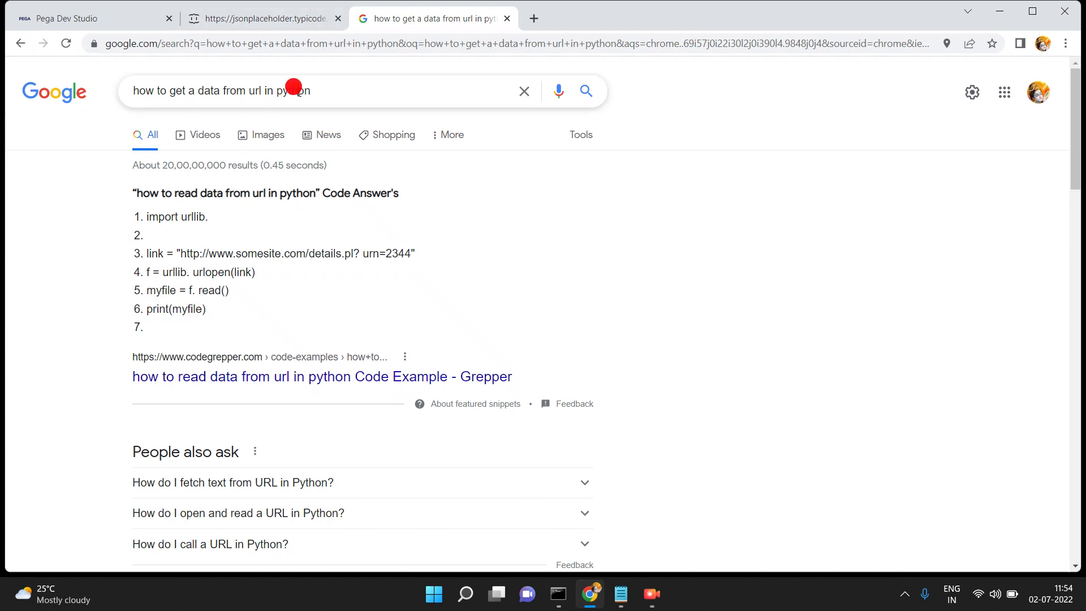
double_click(298, 92)
click(298, 92)
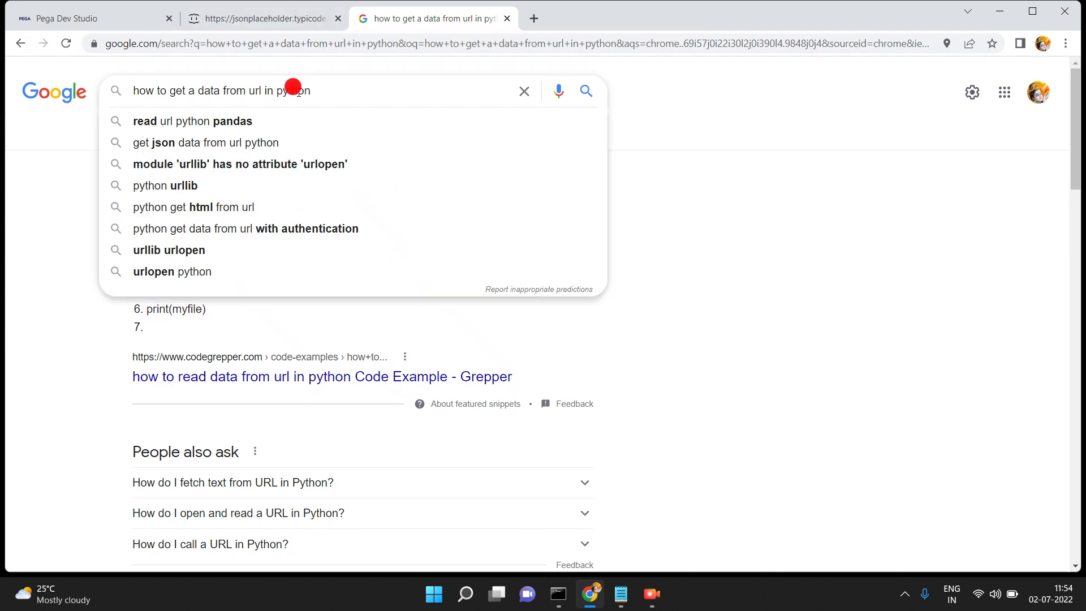
double_click(295, 90)
text(php)
key(Return)
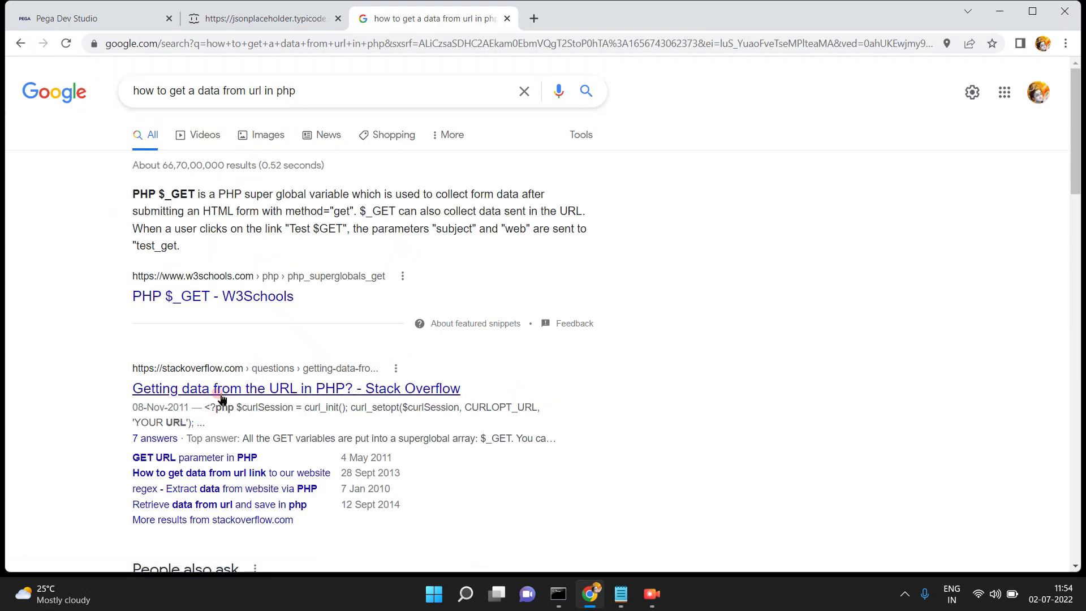
Search for the same question with java as the language instead of php.
double_click(282, 89)
text(java)
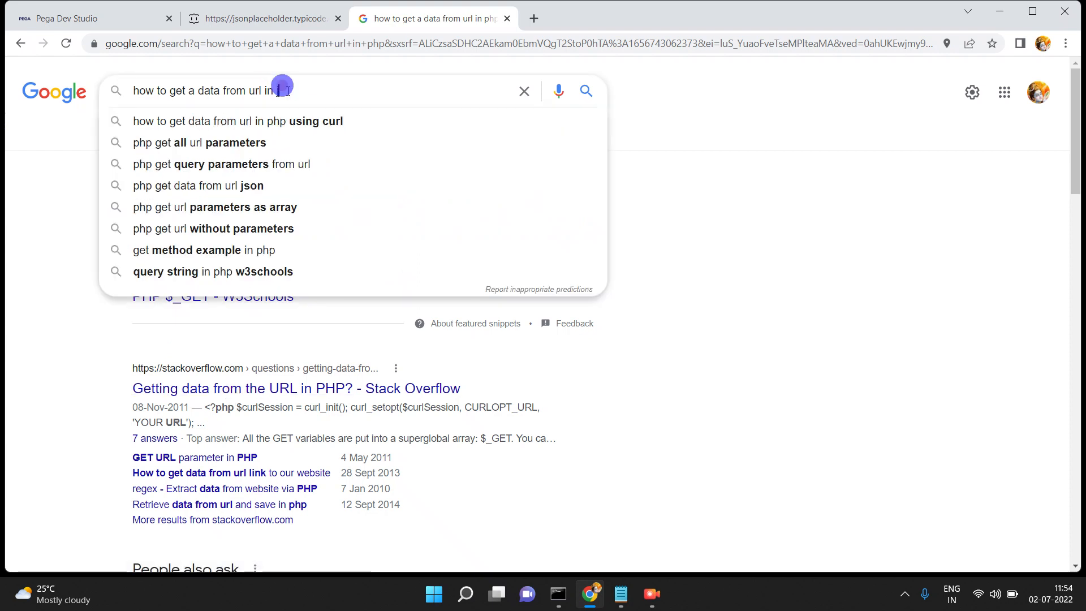
key(Return)
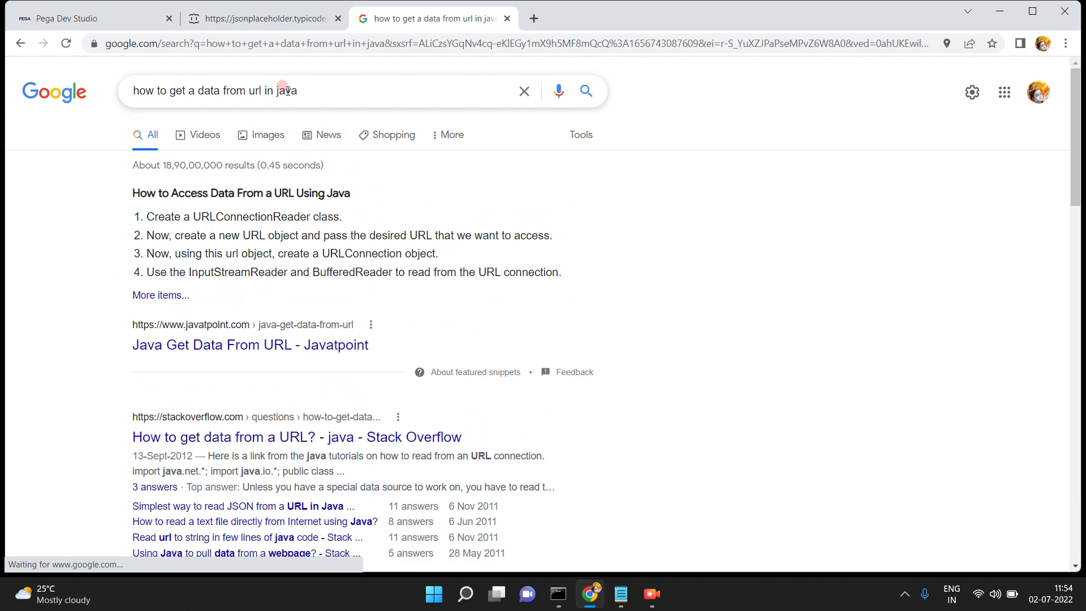
Read the URLExample.java code and its output in Javatpoint's "Java Get Data From URL" article, and close its tab.
click(193, 346)
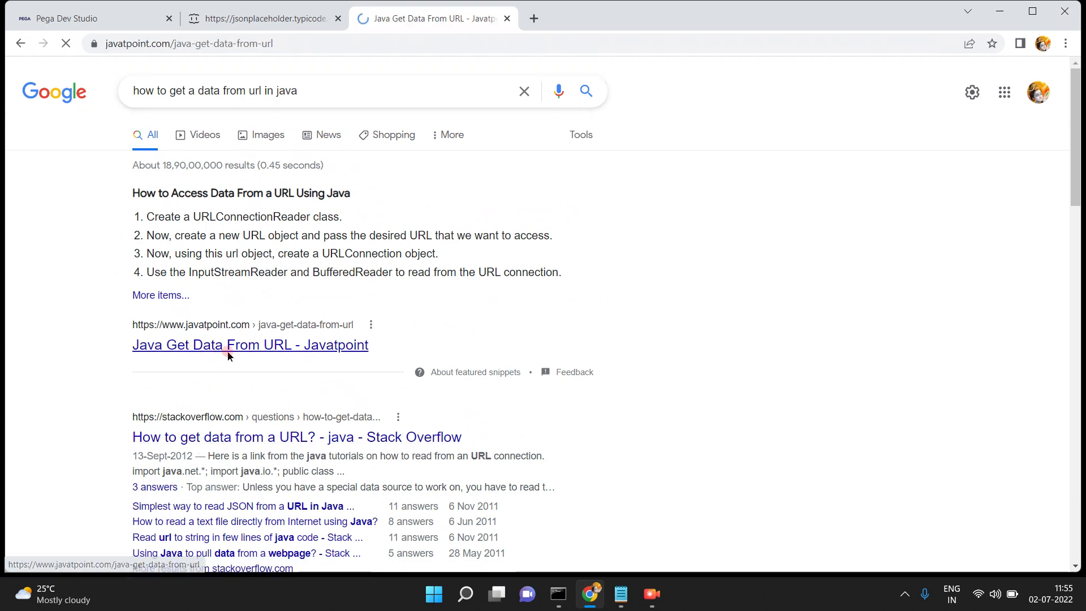
click(378, 362)
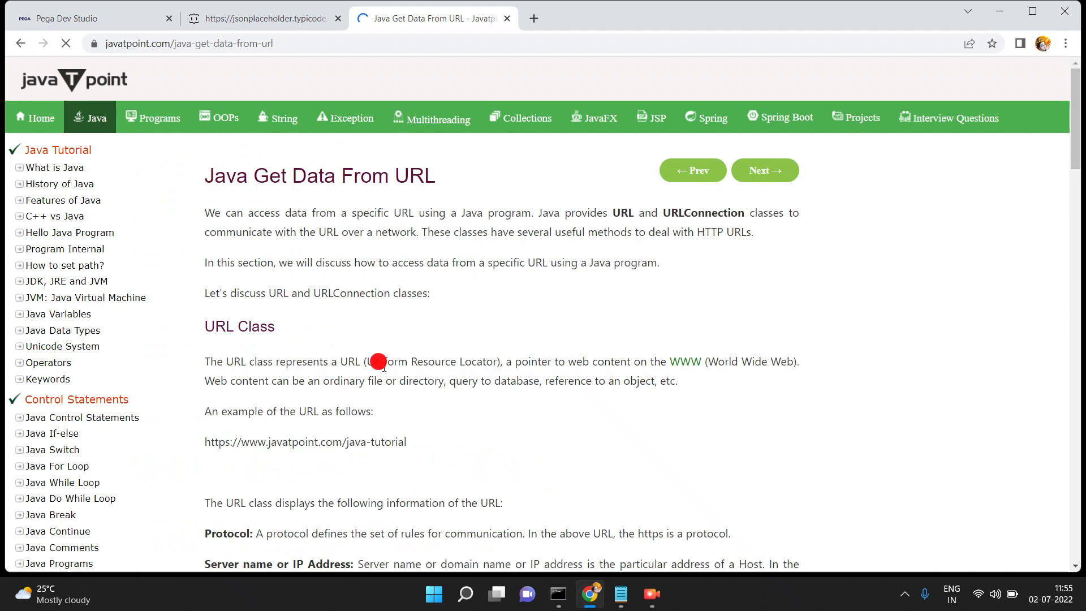
scroll(384, 367, down, 10)
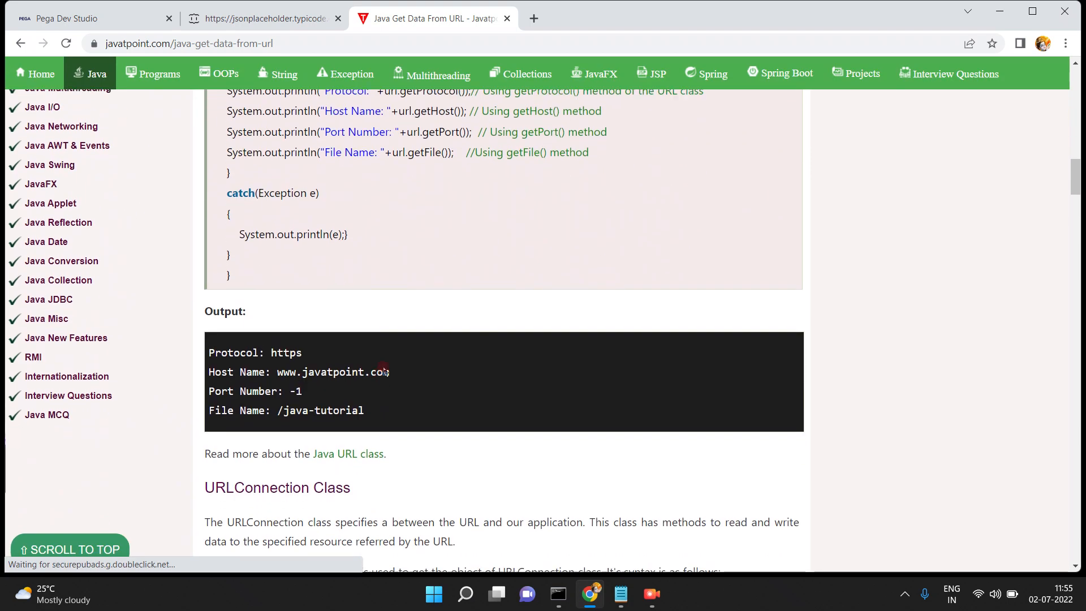
scroll(382, 369, up, 4)
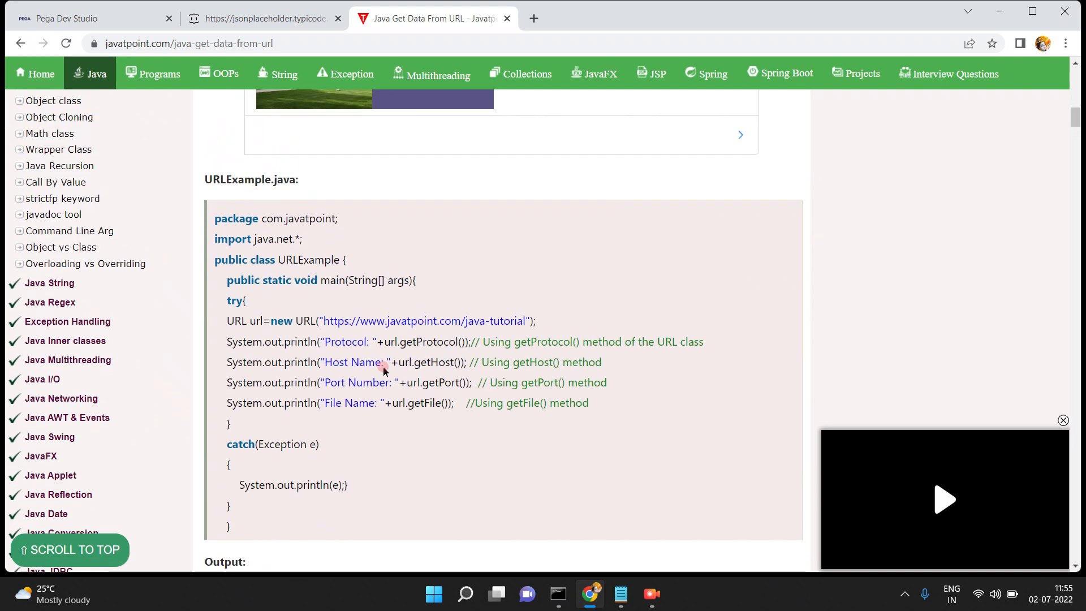
scroll(383, 369, down, 1)
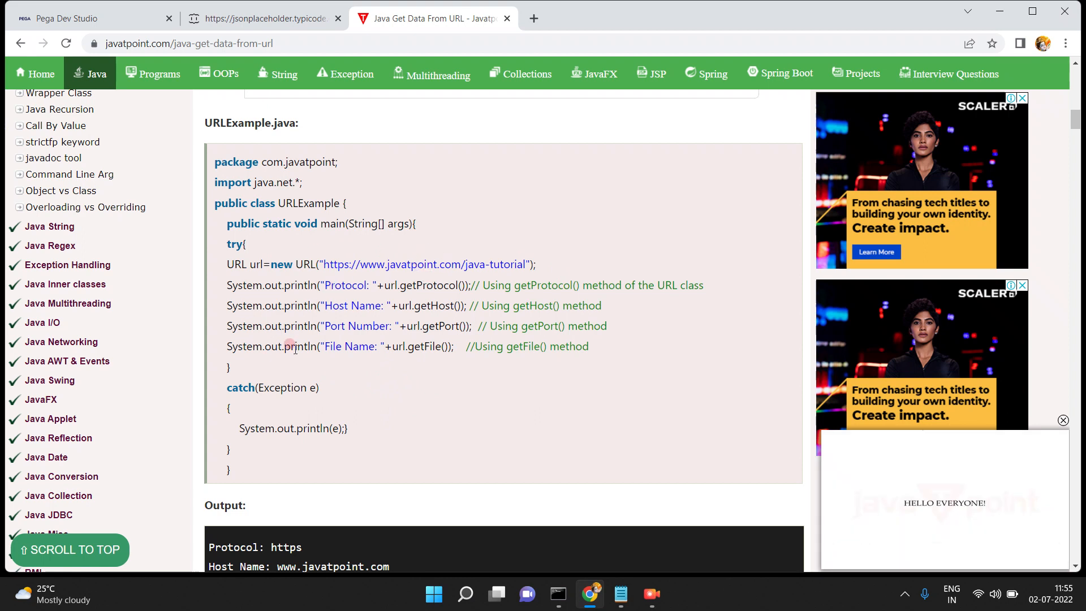
scroll(315, 375, down, 2)
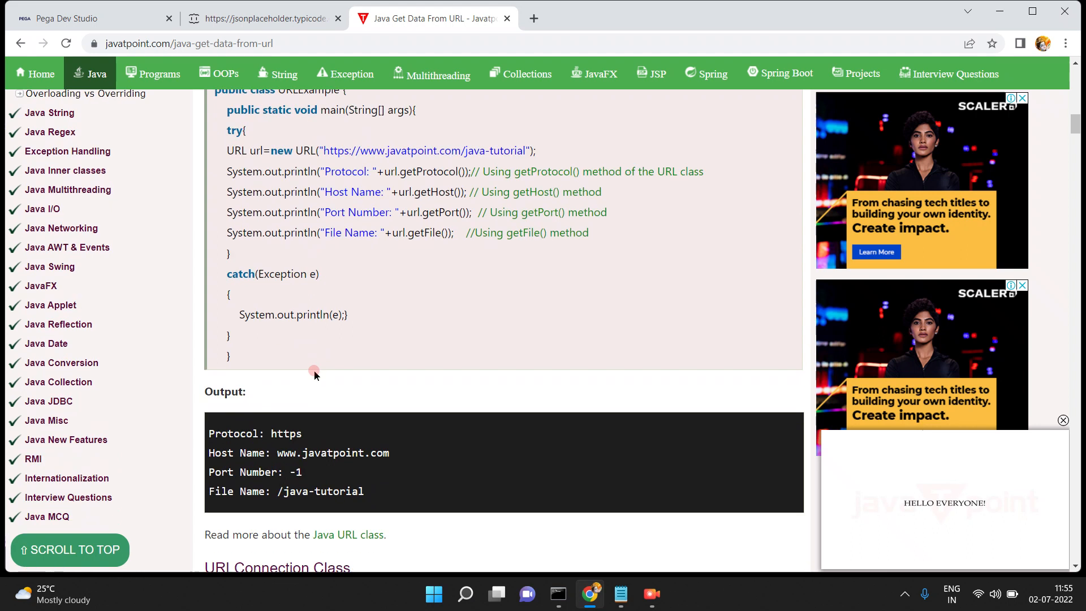
scroll(248, 134, down, 3)
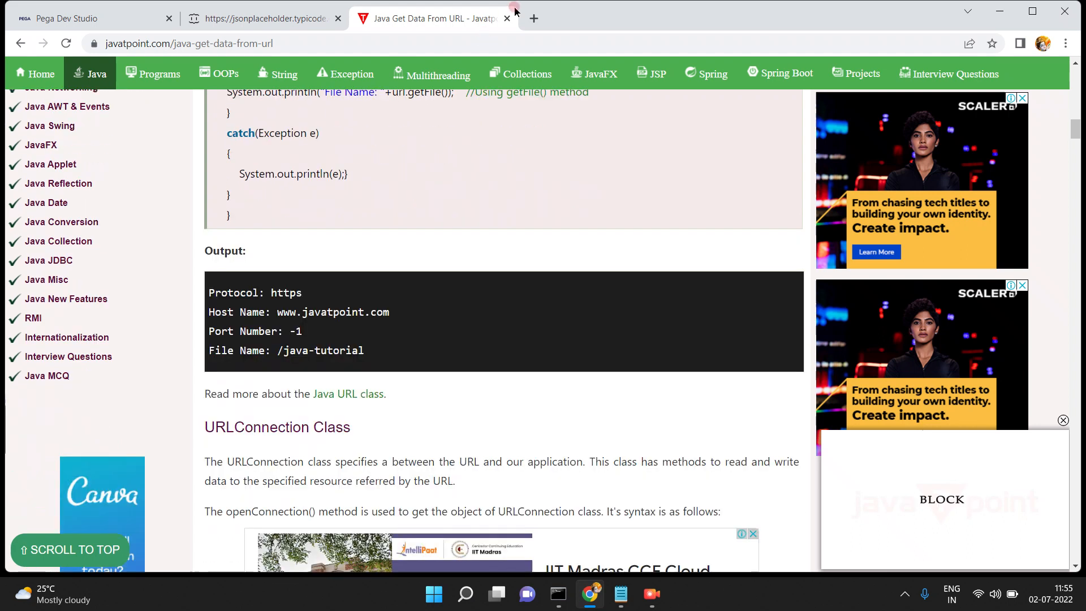
click(508, 19)
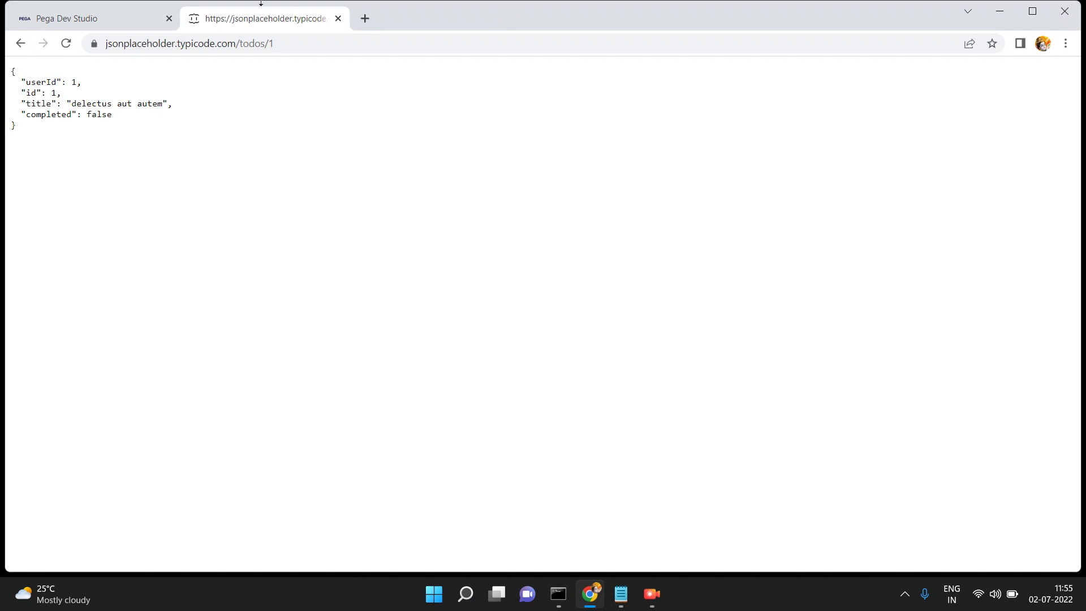
Switch to Pega Dev Studio and expand the Integration-Connectors category in the Records explorer.
click(52, 20)
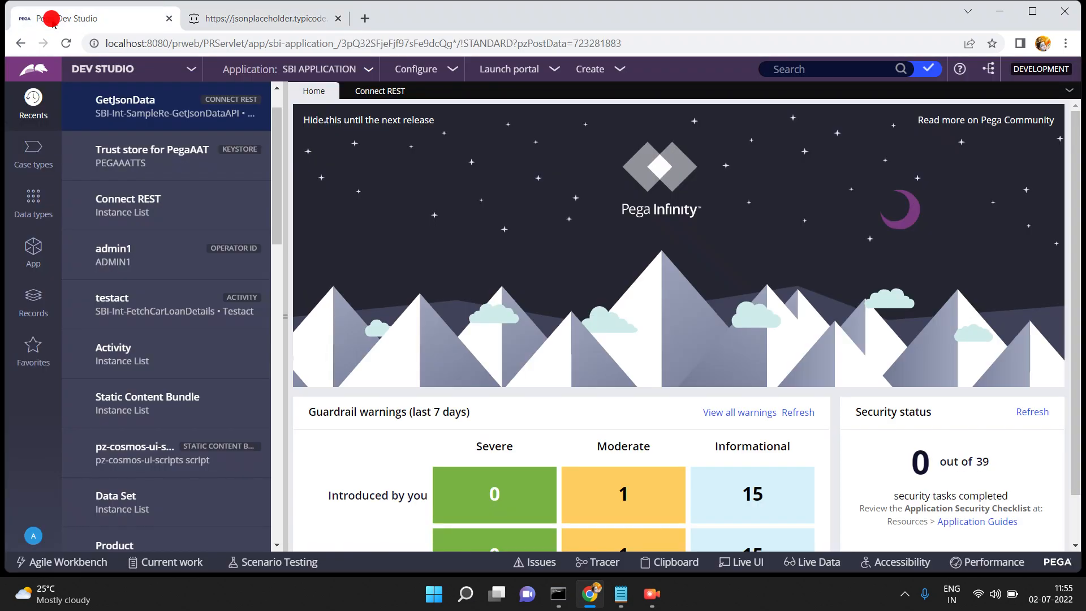
click(30, 311)
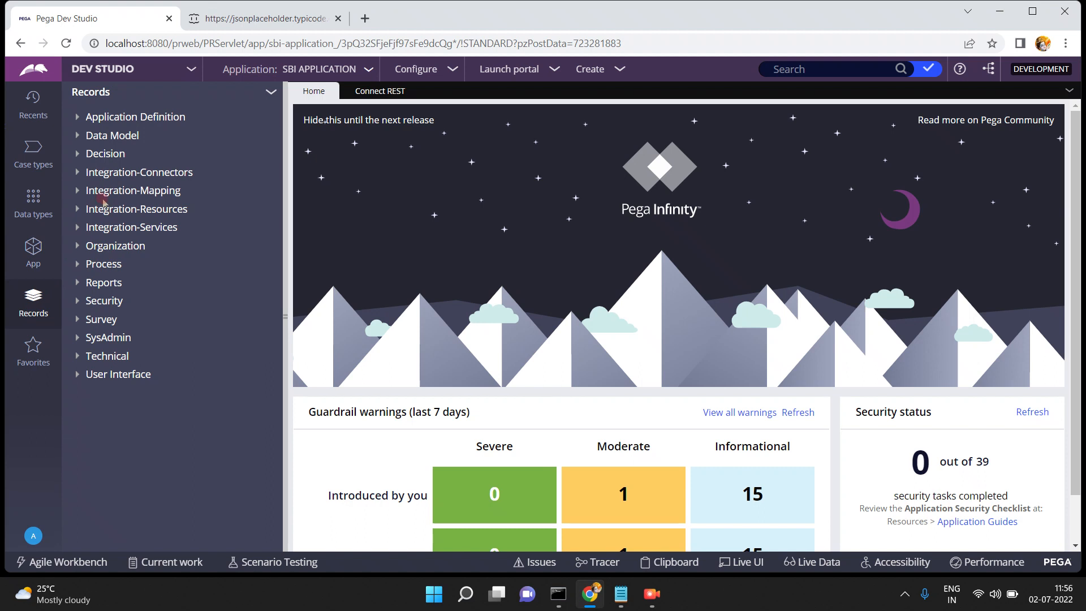
click(75, 171)
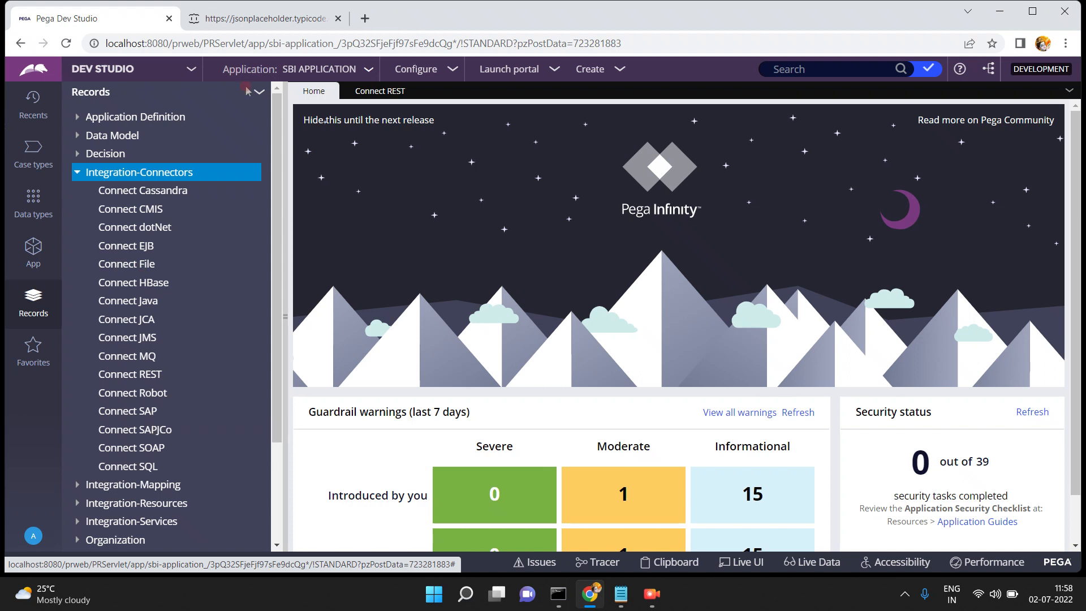
click(262, 19)
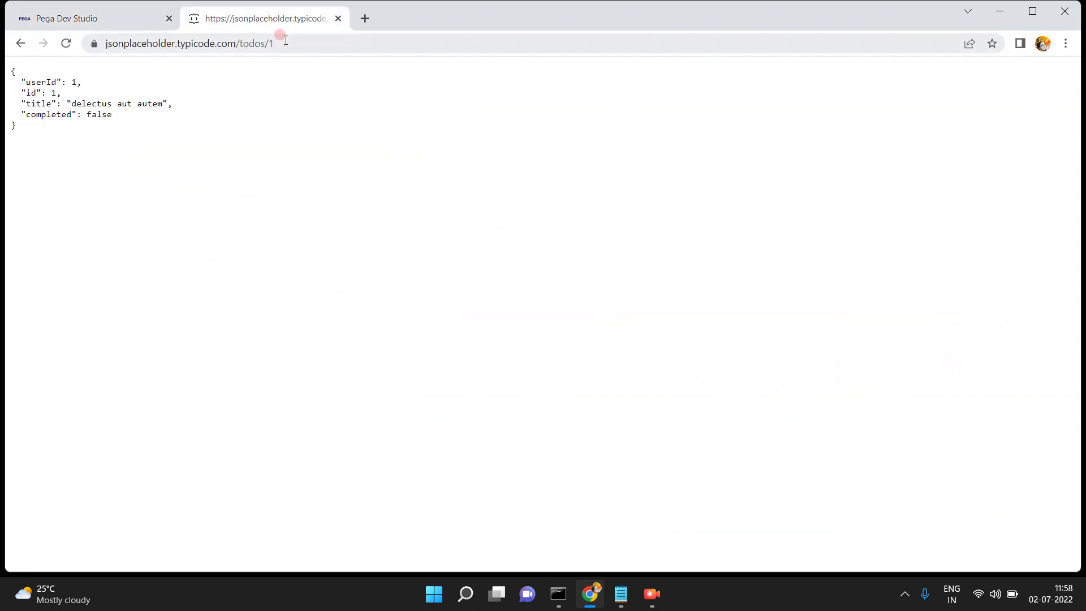
click(281, 39)
triple_click(329, 45)
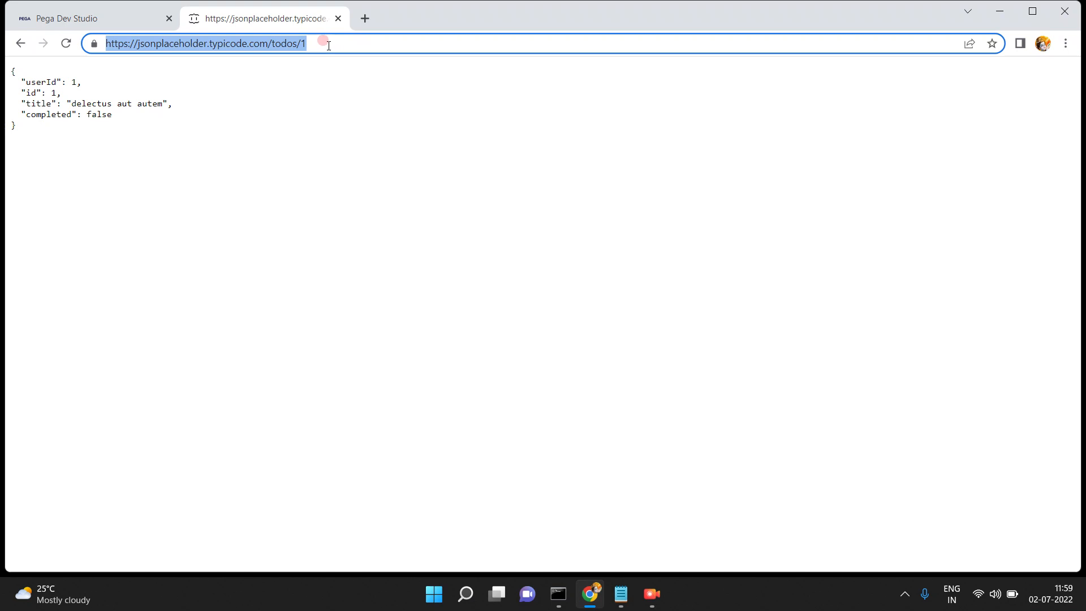
triple_click(328, 46)
Go back to Pega Dev Studio and list the Connect REST rule instances.
click(135, 20)
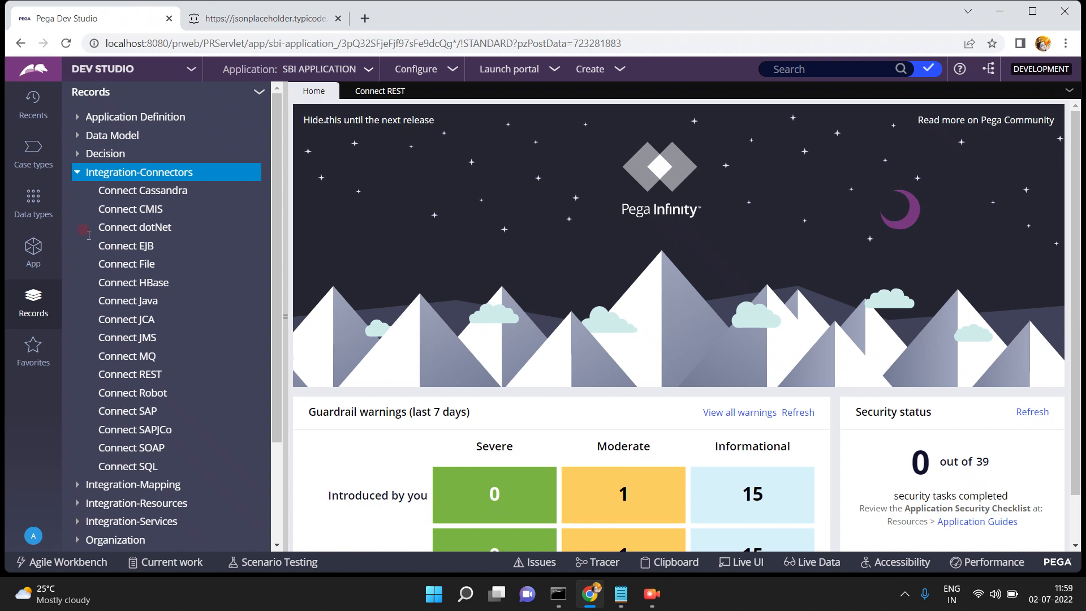
click(135, 376)
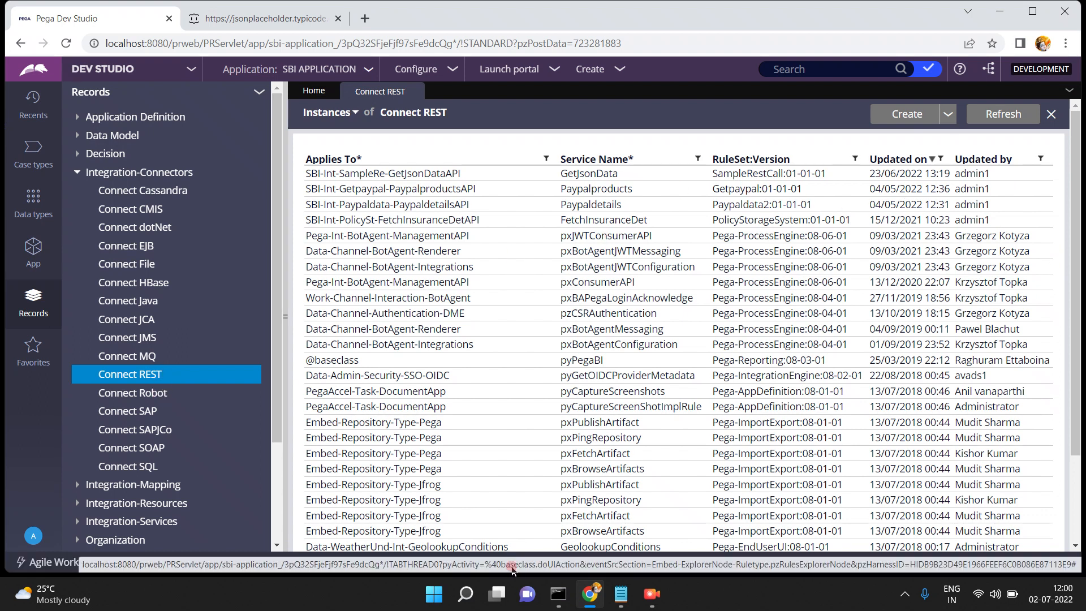
Switch to the blank untitled Notepad window.
mouse_move(621, 593)
click(546, 535)
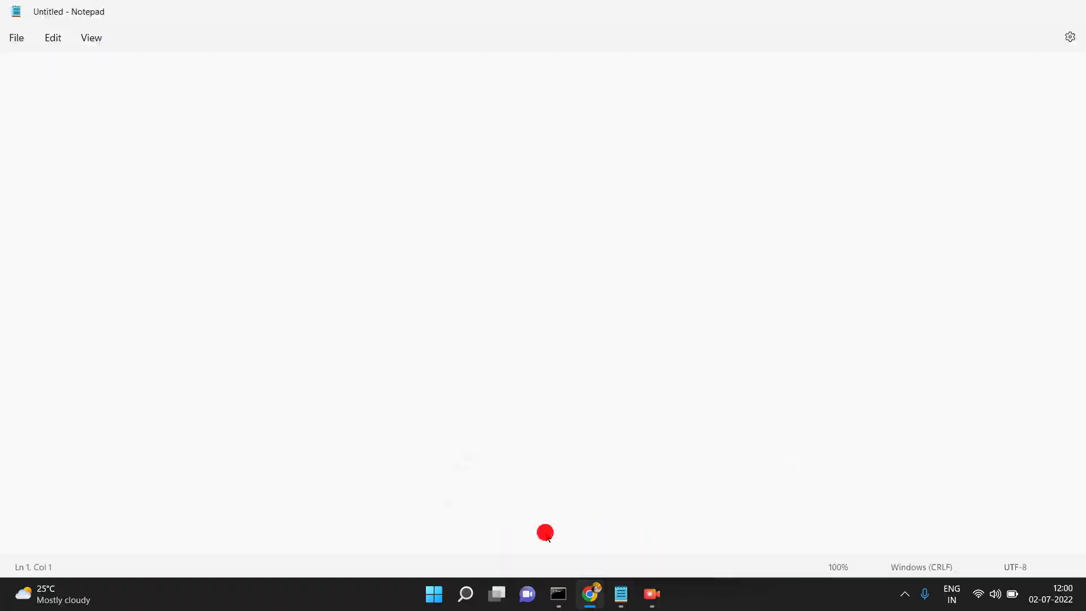
click(621, 594)
click(580, 543)
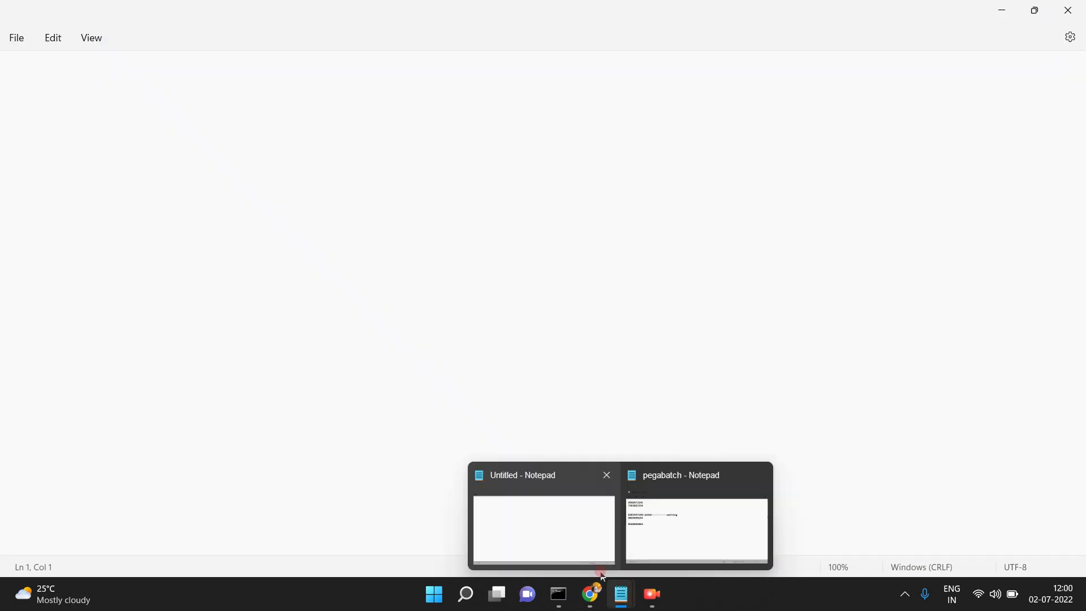
click(564, 541)
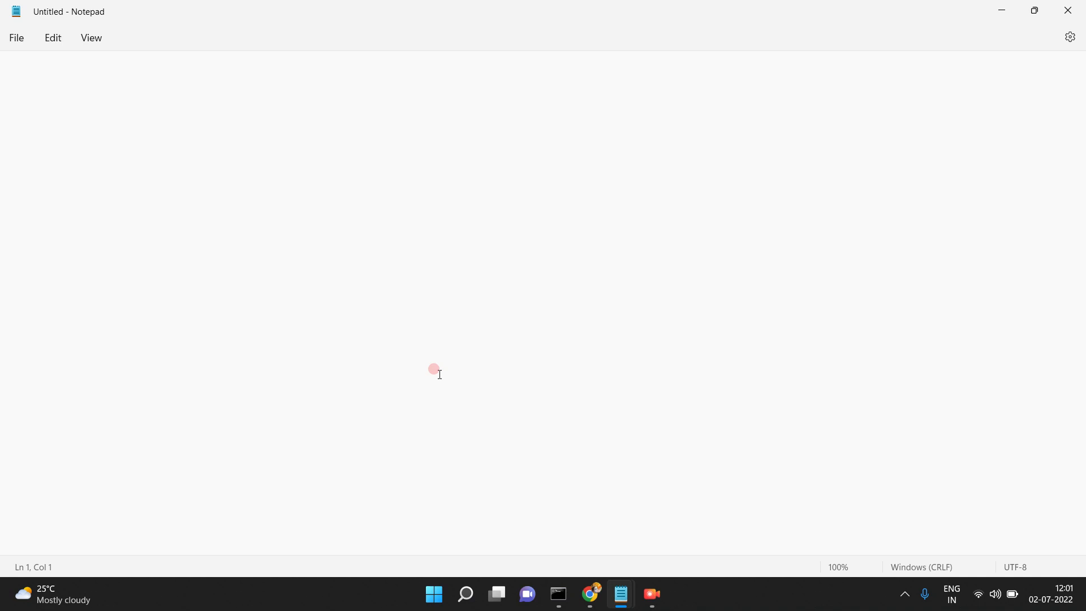
Minimize Notepad to return to the Connect REST instance list, and bring the blank untitled note back up.
click(1003, 13)
click(473, 250)
mouse_move(626, 593)
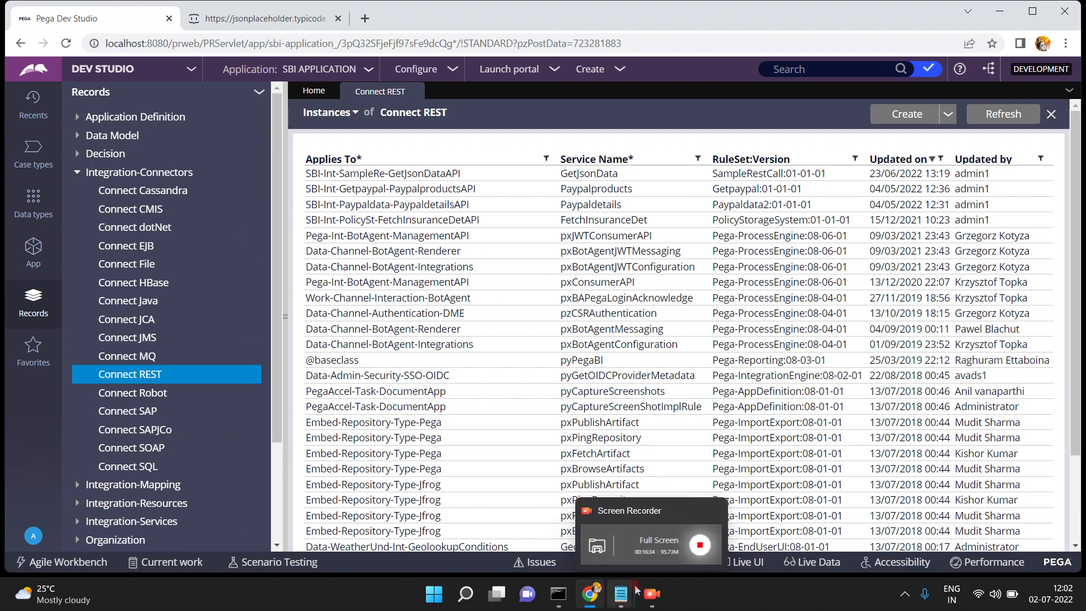
click(562, 544)
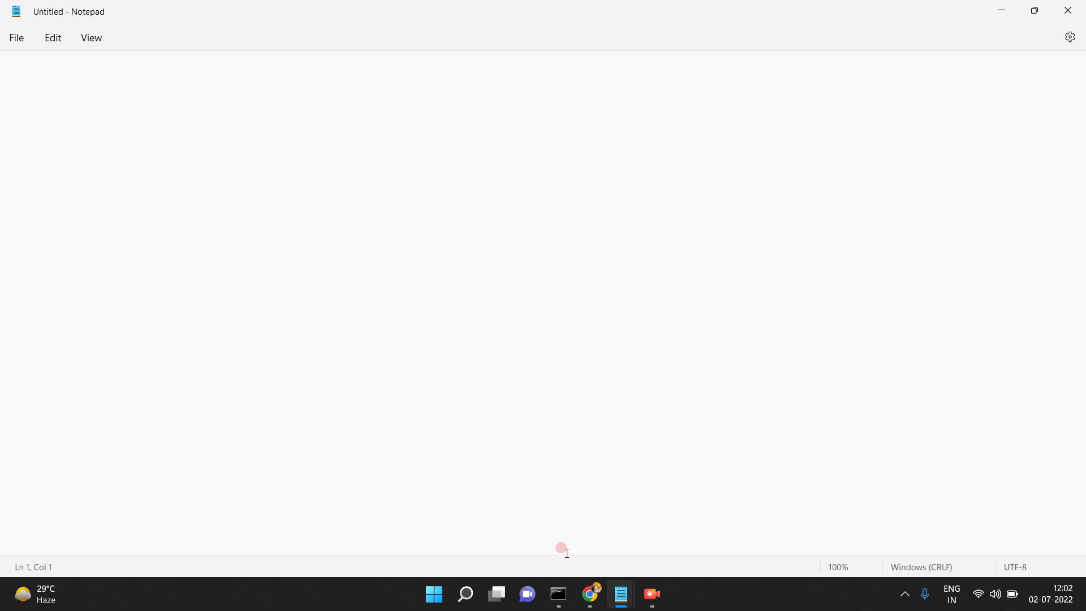
Switch to Pega Dev Studio in Chrome and start creating a new REST integration from the integration connectors.
mouse_move(559, 594)
click(588, 593)
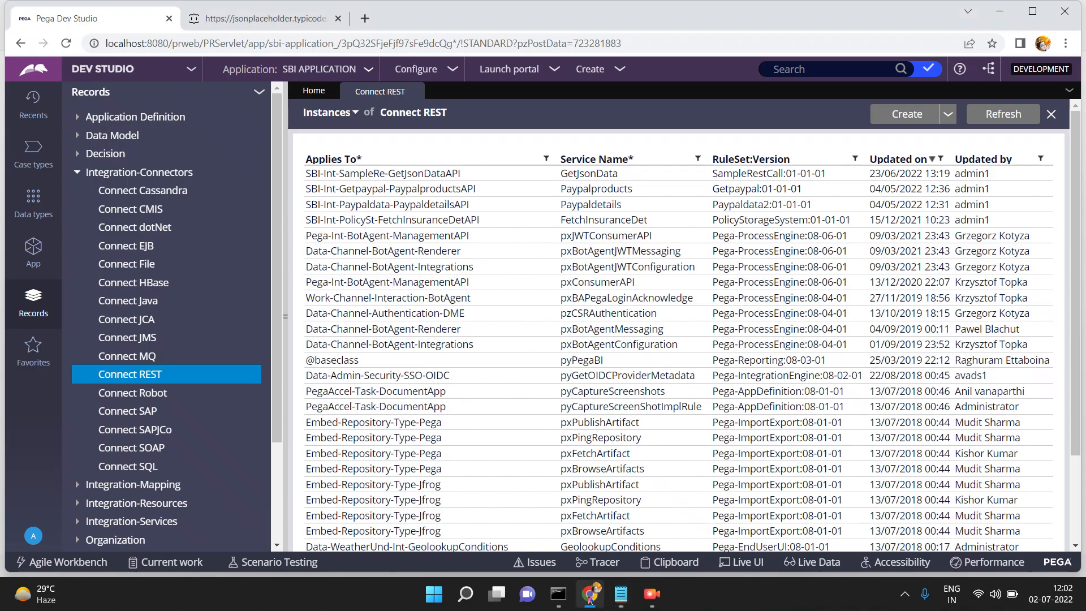
click(450, 72)
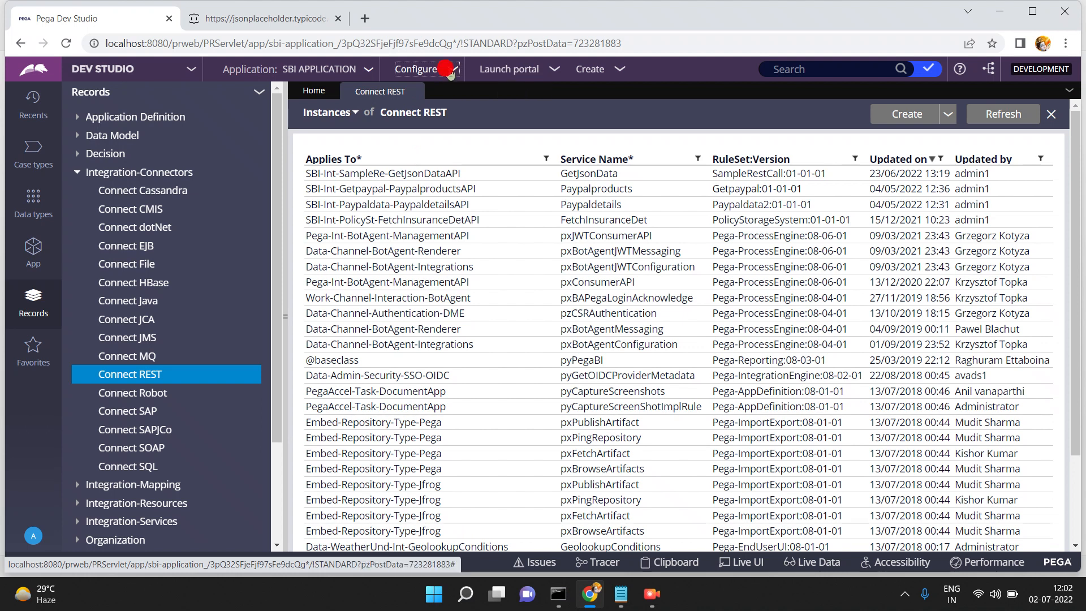
mouse_move(393, 208)
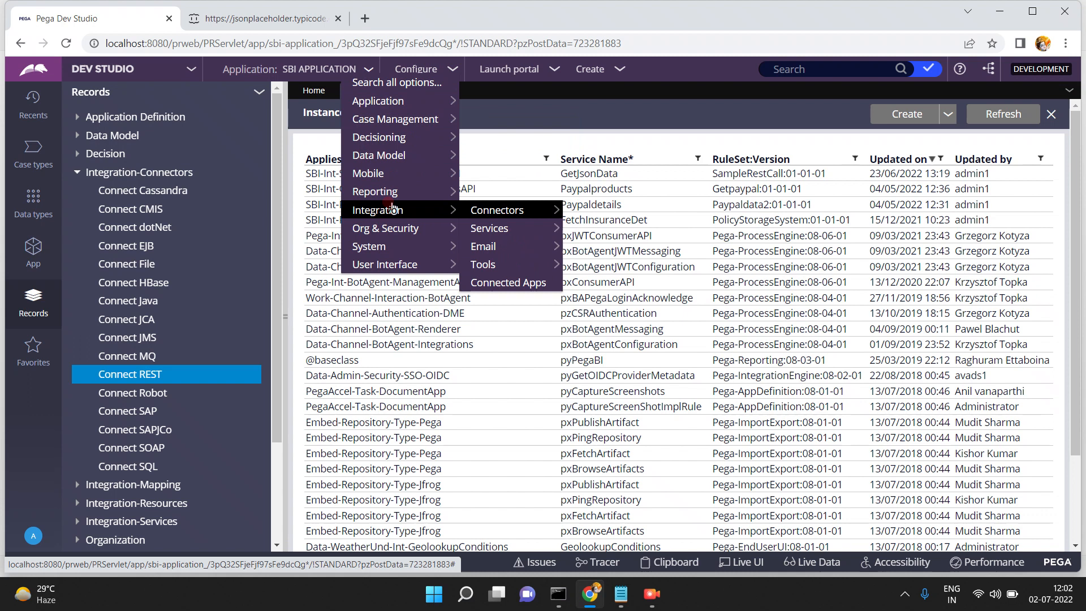
mouse_move(480, 217)
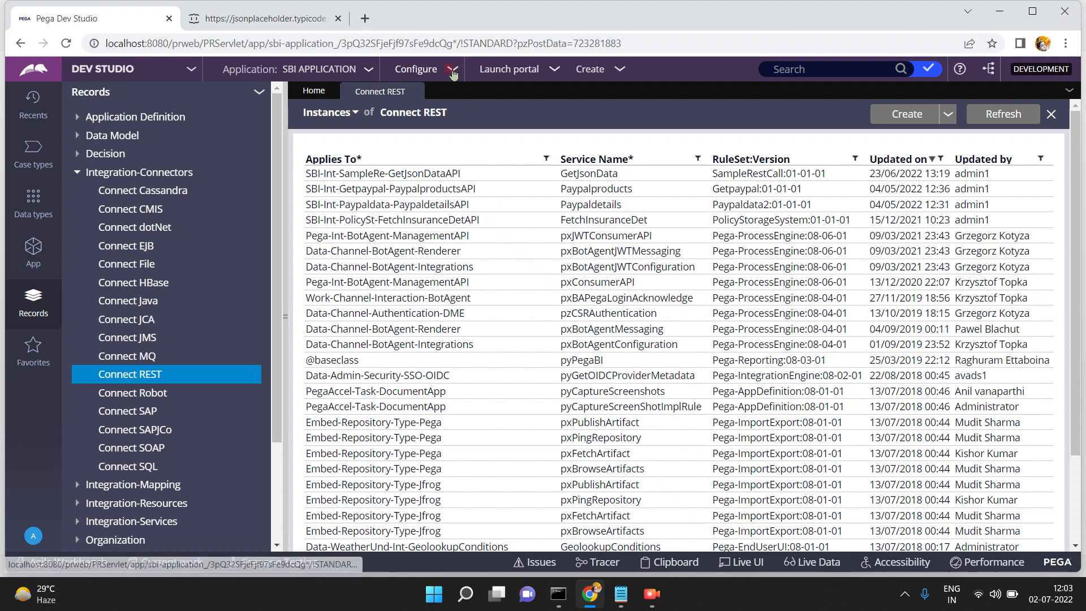
click(418, 68)
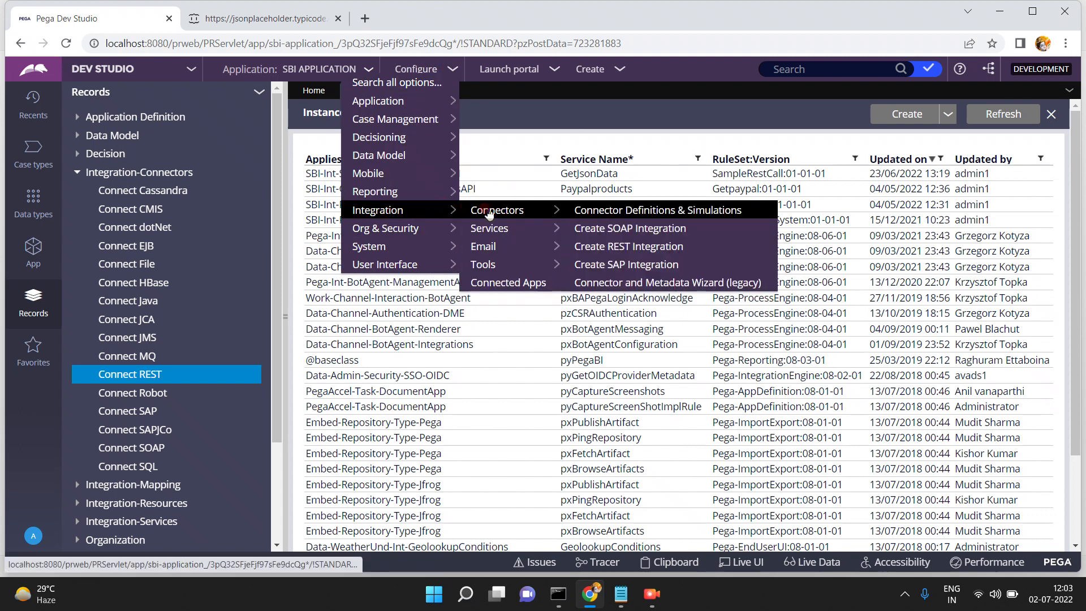
mouse_move(432, 211)
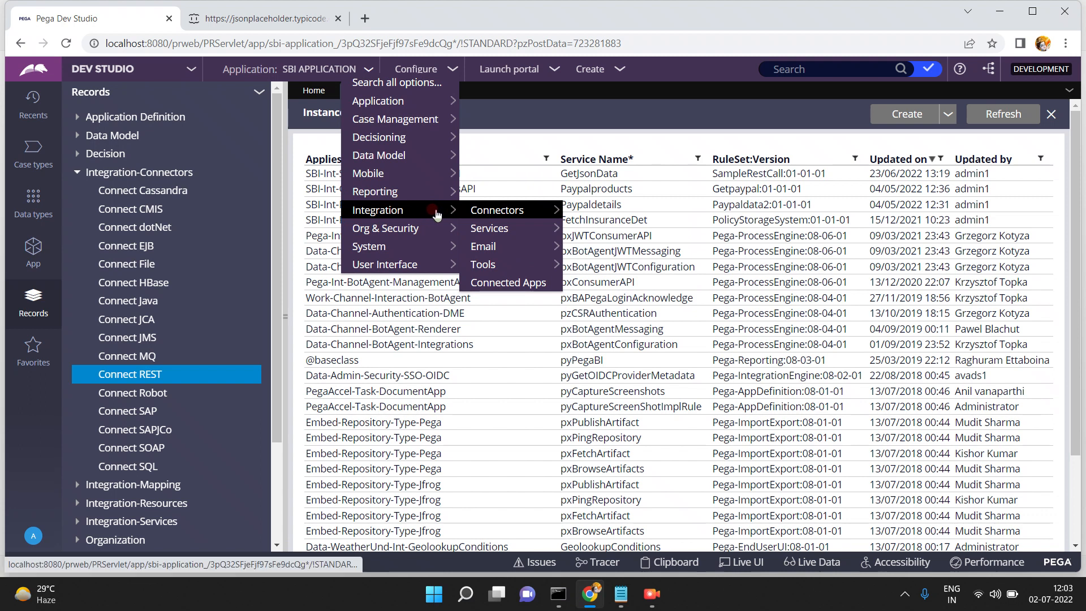
mouse_move(497, 210)
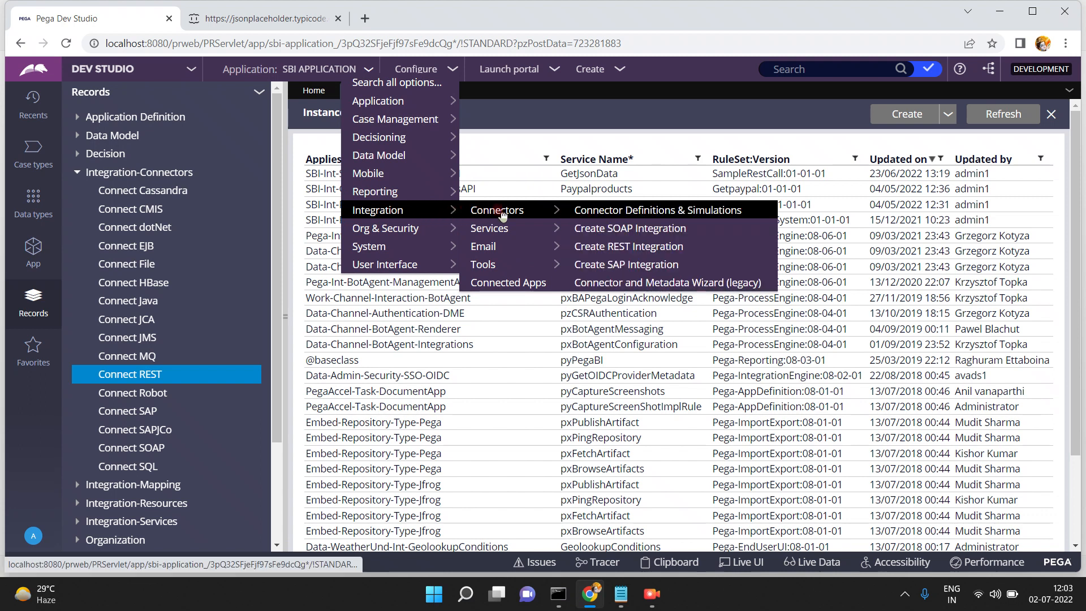
click(595, 246)
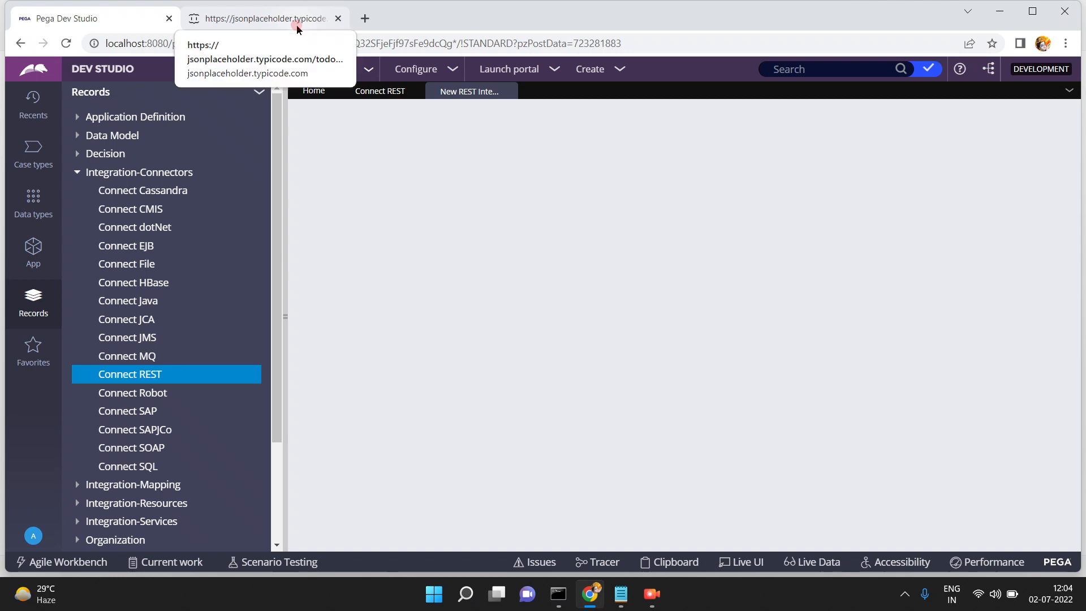
Check the jsonplaceholder todo page, and return to the Name field of the new REST integration in Pega.
click(297, 27)
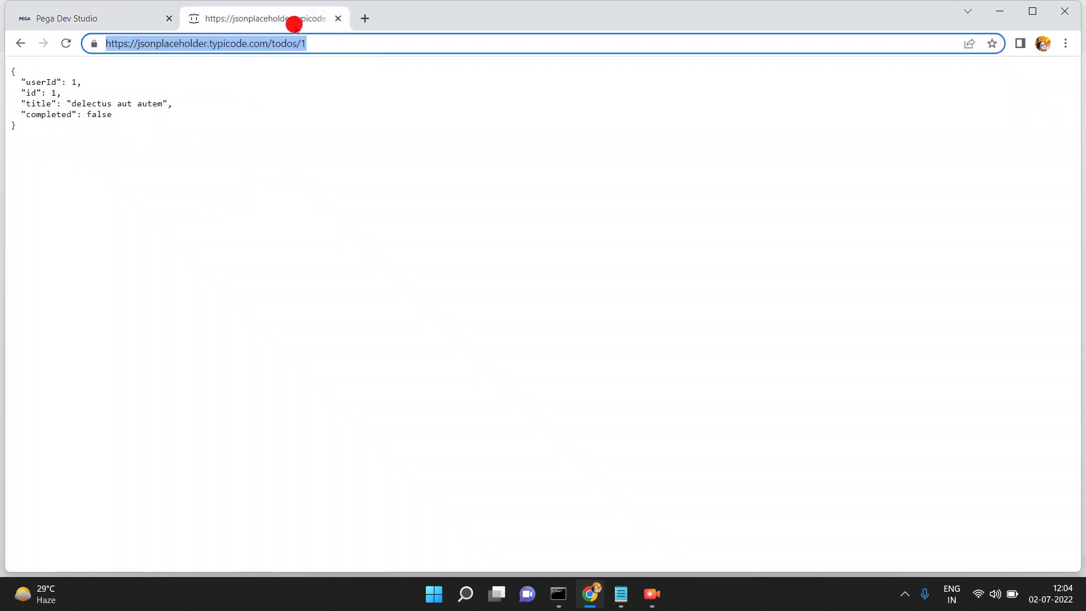
click(107, 18)
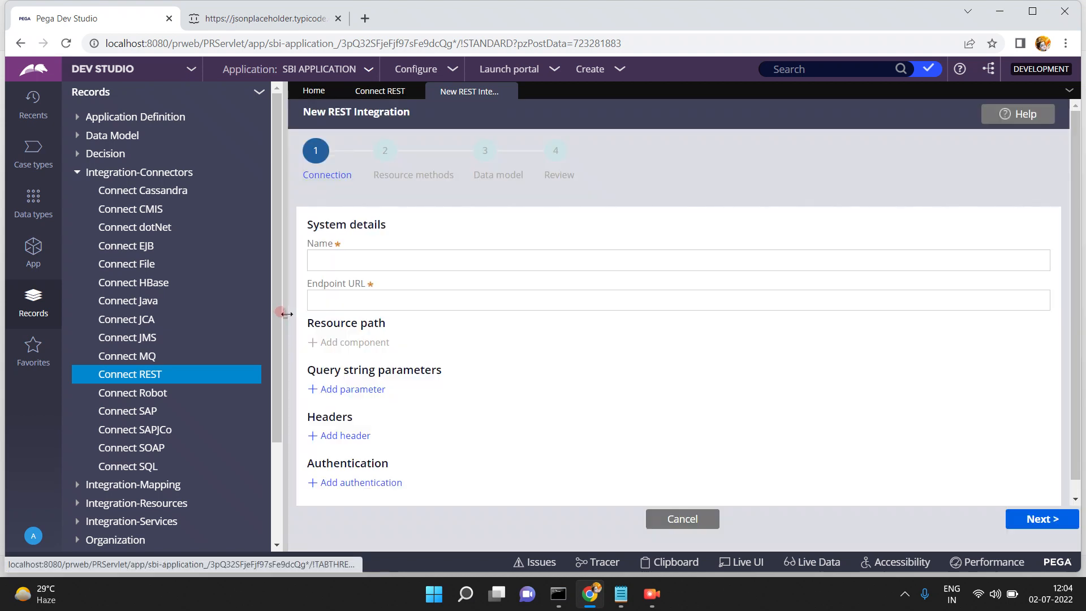
click(362, 255)
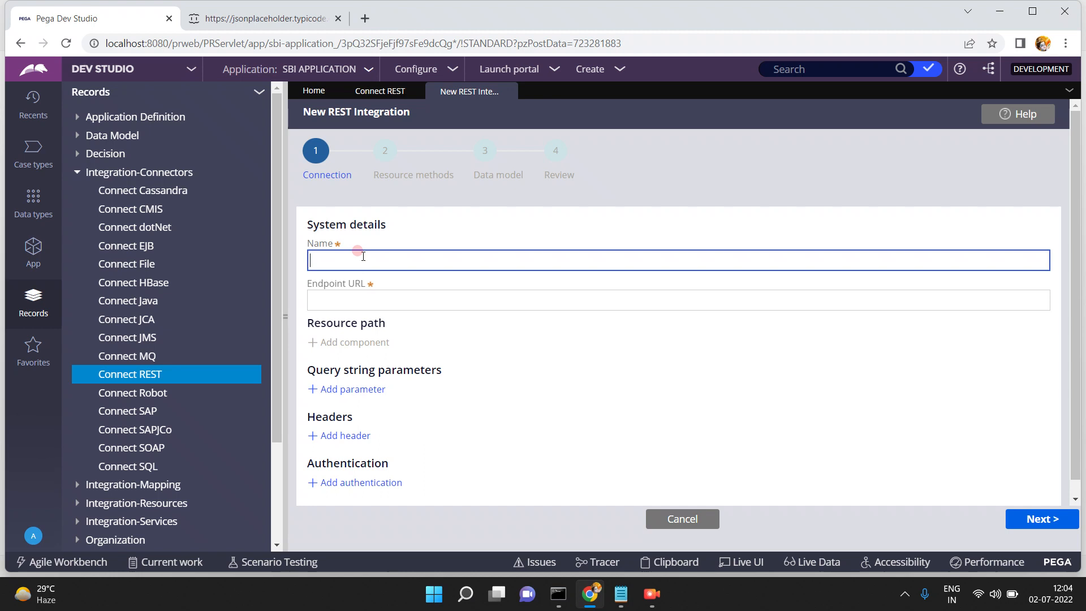
text(Get)
text(Test)
text(Json)
text(Data)
key(BackSpace)
key(BackSpace)
key(BackSpace)
key(BackSpace)
key(BackSpace)
key(BackSpace)
key(BackSpace)
key(BackSpace)
key(BackSpace)
key(BackSpace)
key(BackSpace)
key(BackSpace)
key(BackSpace)
key(BackSpace)
key(BackSpace)
text(GetRestServiceSampleData)
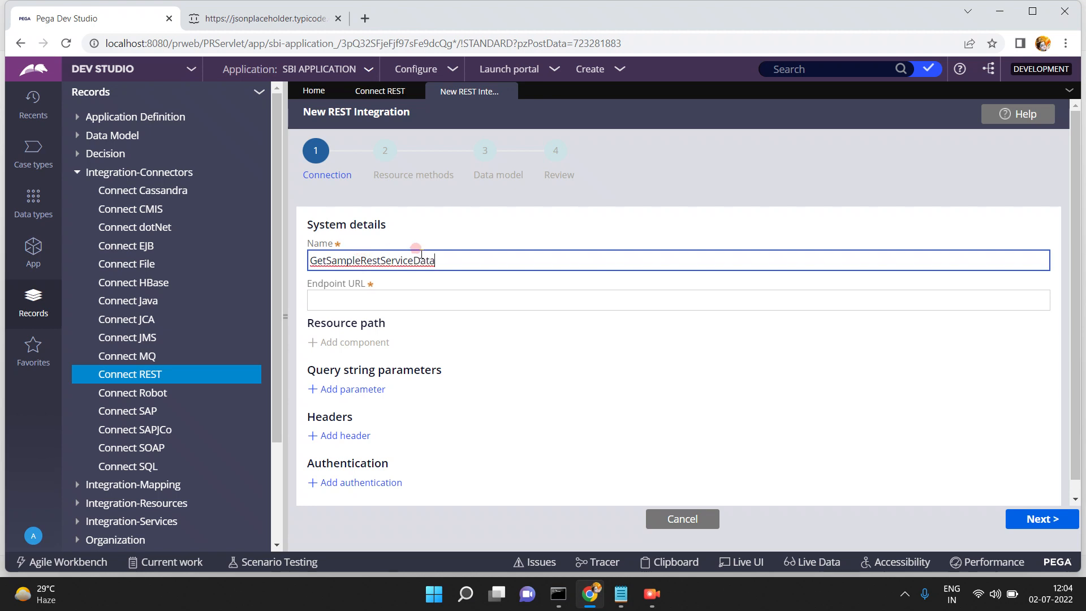
click(438, 299)
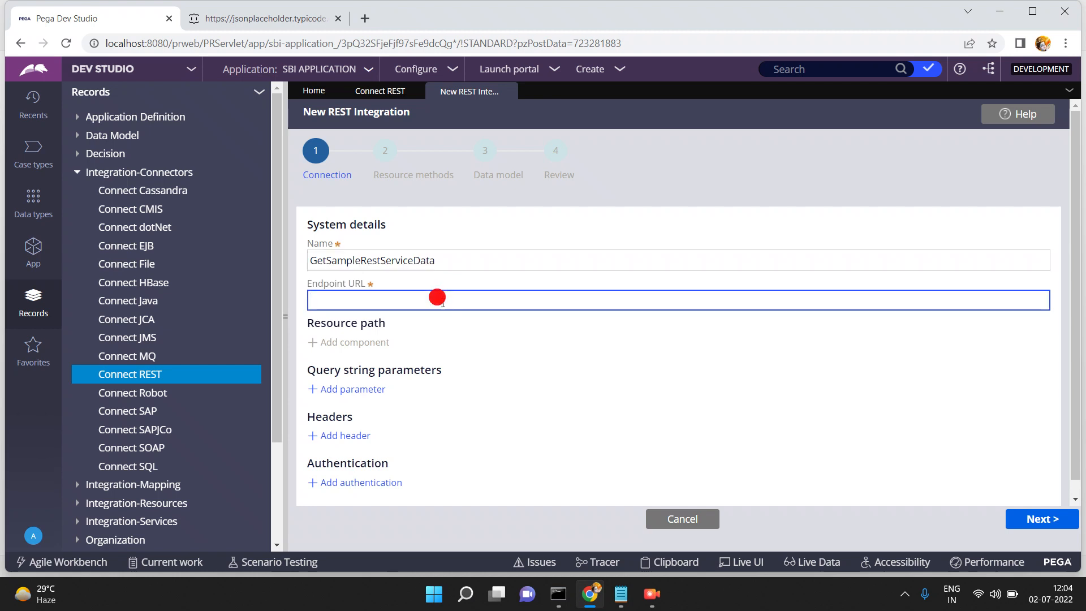
click(263, 19)
click(368, 47)
key(ctrl+c)
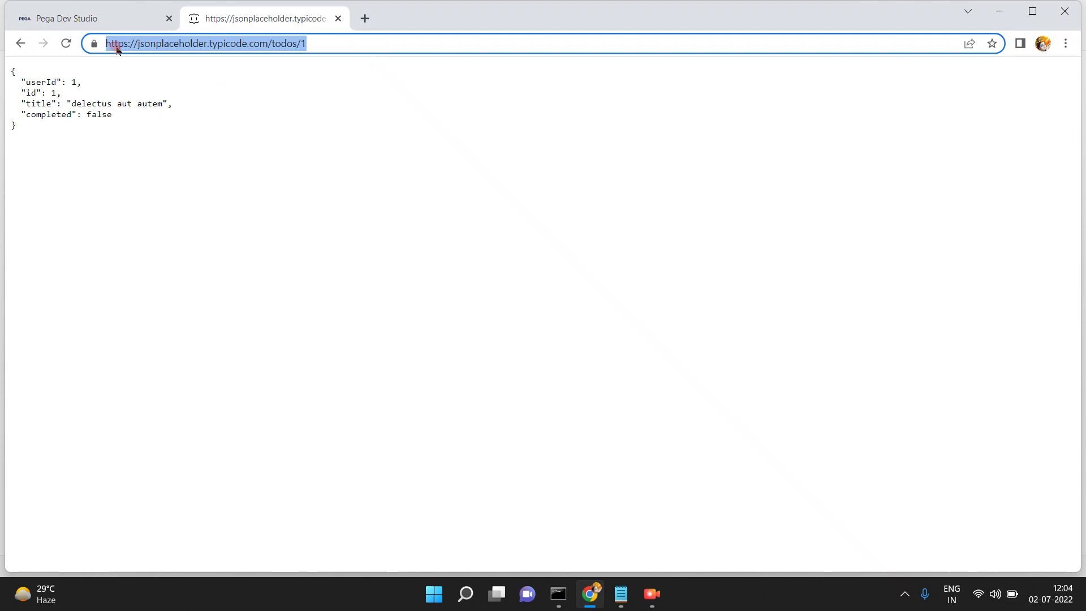
click(118, 20)
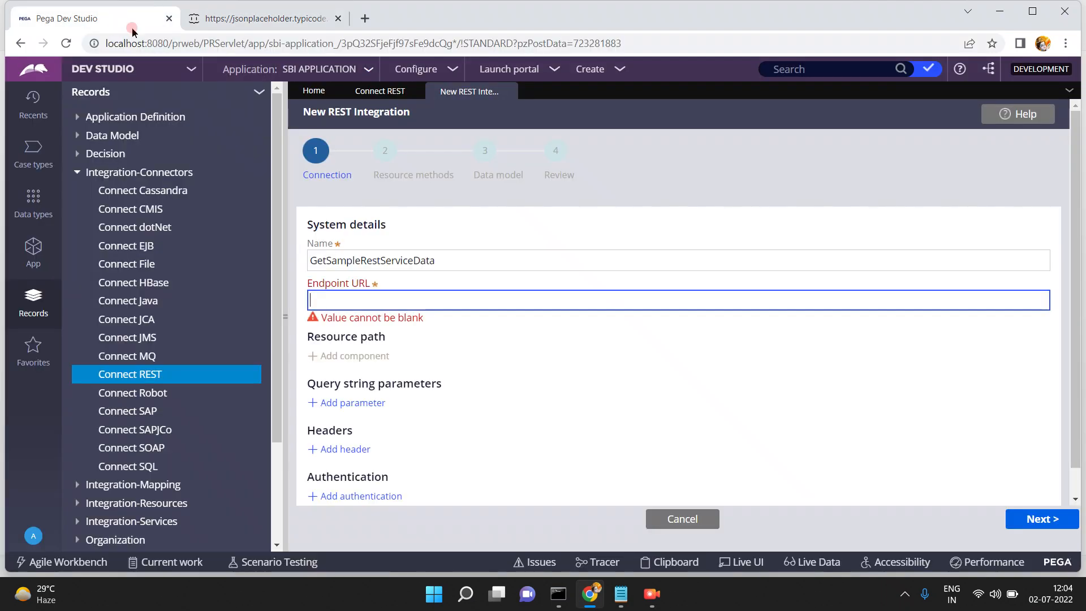
click(323, 294)
key(ctrl+v)
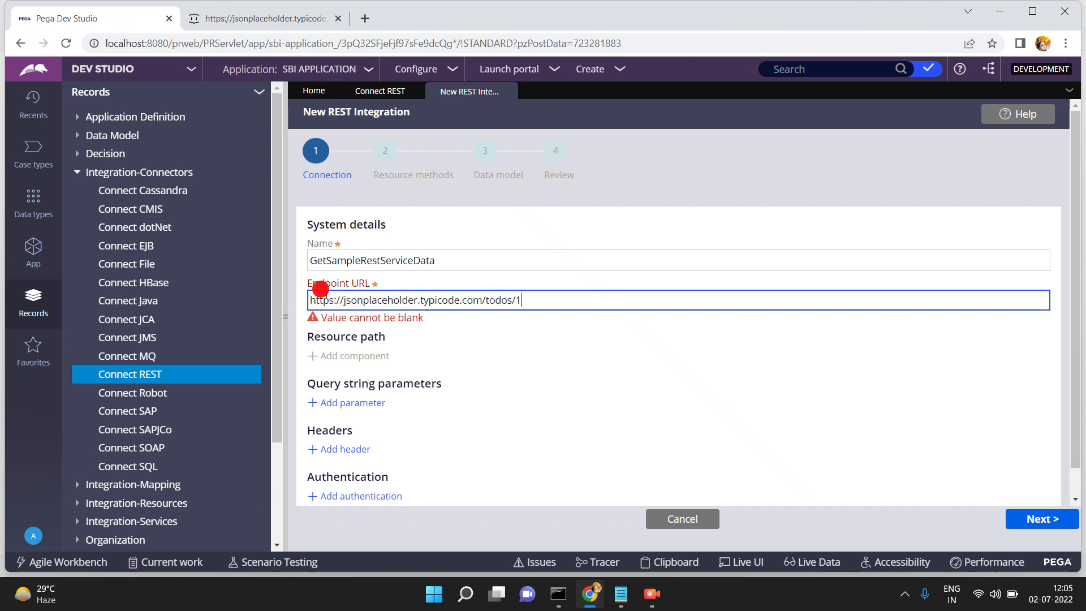
click(550, 363)
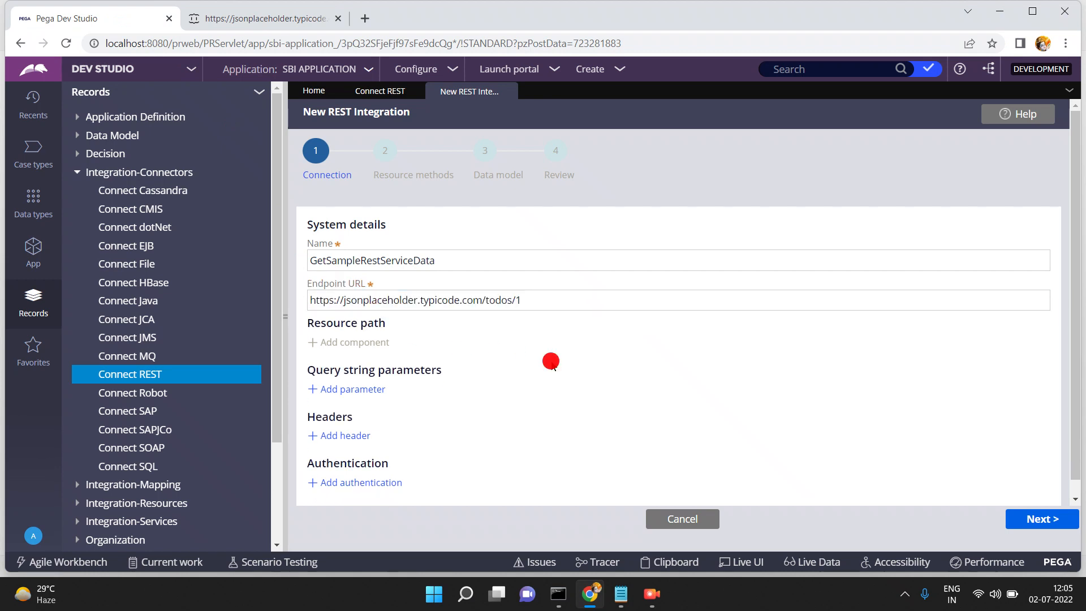
Highlight the protocol and the jsonplaceholder.typicode.com host name within the endpoint URL.
click(425, 299)
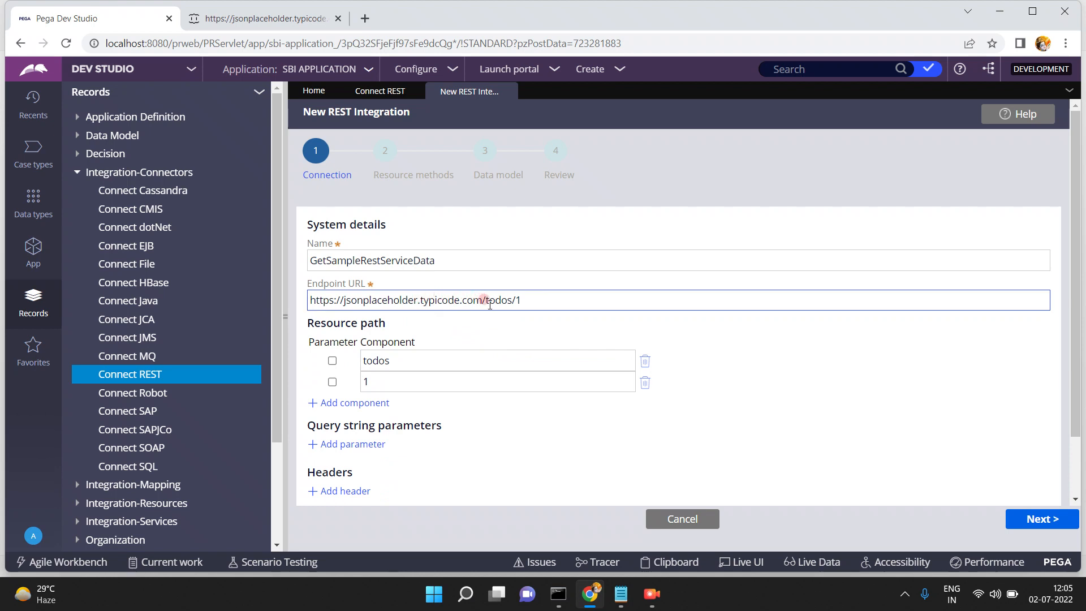
click(328, 300)
drag(324, 300, 334, 300)
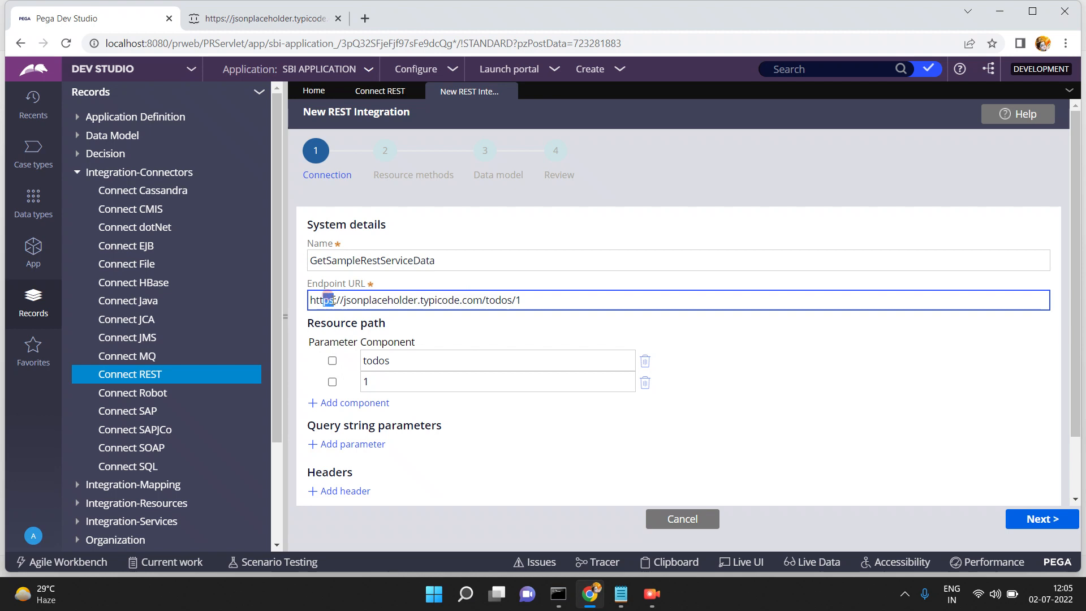
click(333, 300)
key(shift+Right)
key(shift+Right)
key(shift+Right)
key(shift+Right)
key(shift+Right)
key(shift+Right)
key(shift+Right)
key(shift+Right)
key(shift+Right)
key(shift+Right)
key(shift+Right)
key(shift+Right)
key(shift+Right)
key(shift+Right)
key(shift+Right)
key(shift+Right)
key(shift+Right)
key(shift+Right)
key(shift+Right)
key(shift+Right)
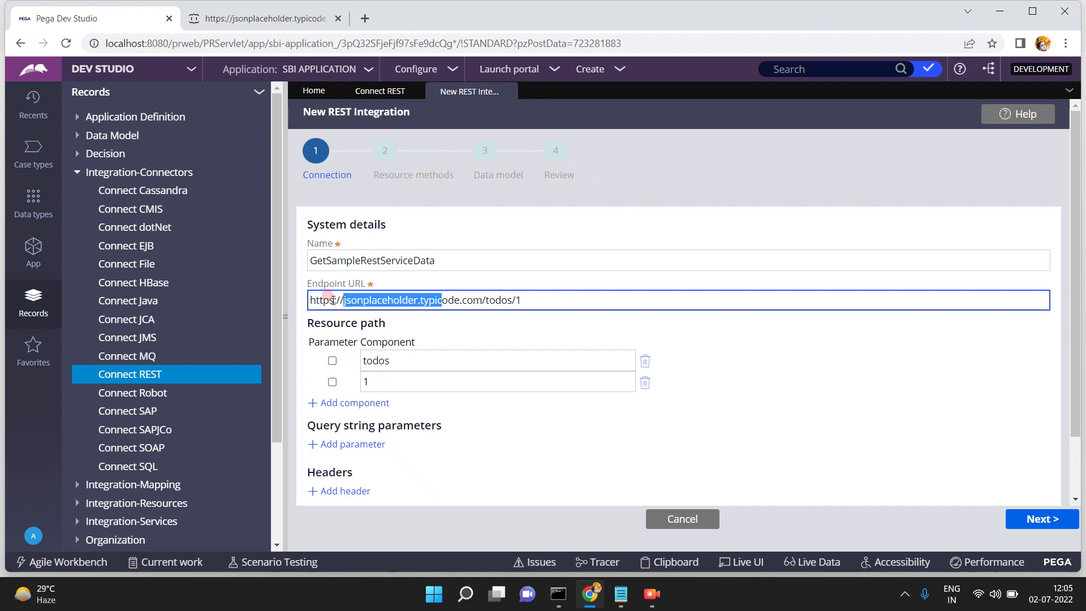
key(shift+Right)
key(shift+Right)
Highlight the todos/1 resource path within the endpoint URL and compare it with the resource path components.
key(Right)
key(shift+Right)
key(shift+Right)
key(shift+Right)
key(shift+Right)
key(shift+Right)
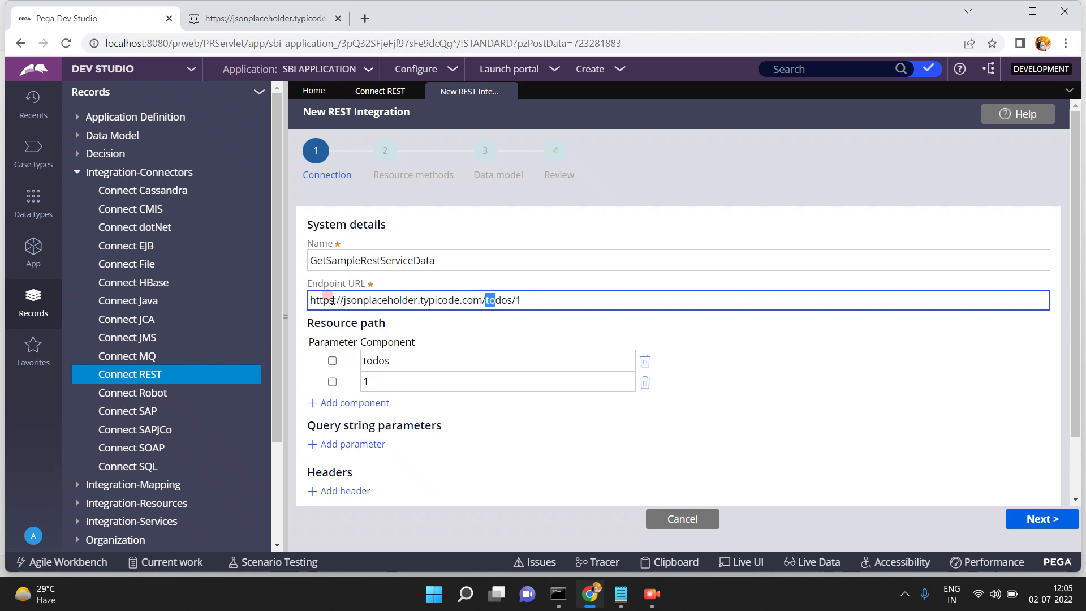
key(shift+Right)
key(shift+Right)
click(333, 361)
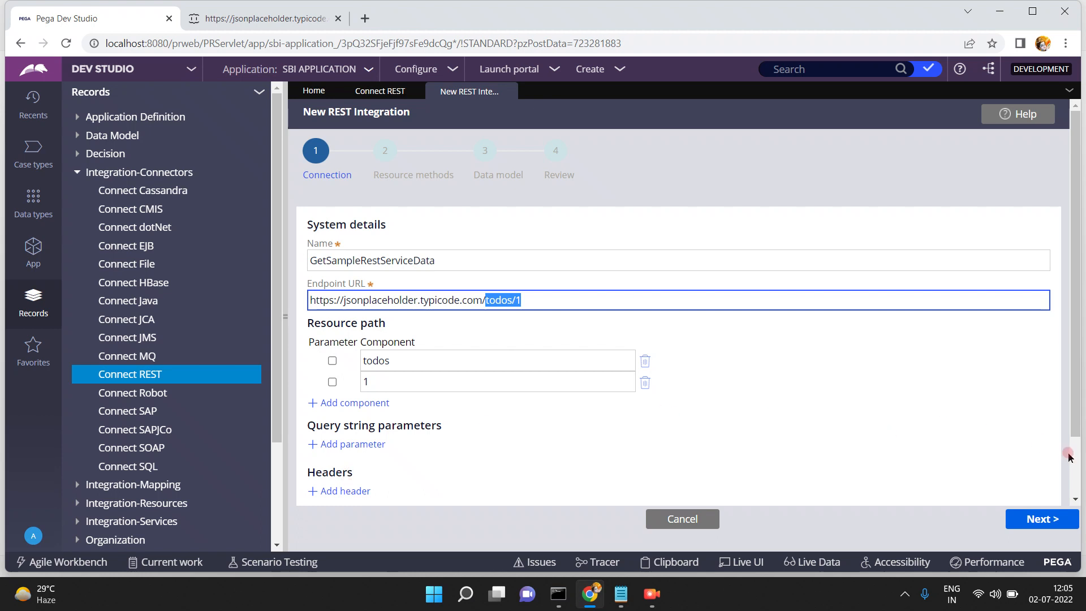
Examine the query string parameters and headers sections of the connection details against the endpoint URL.
scroll(1072, 447, down, 1)
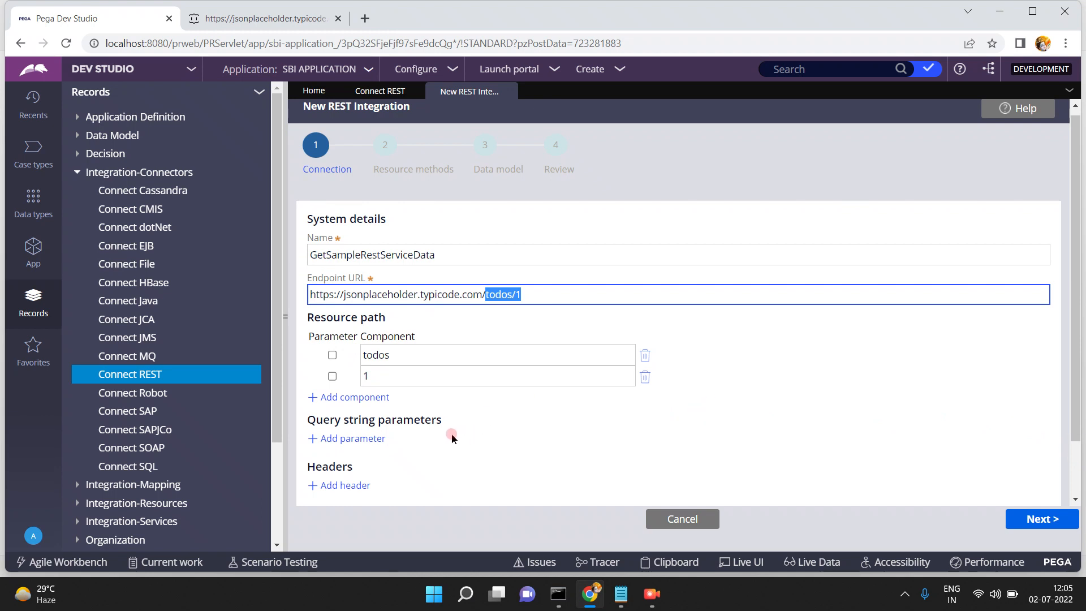
scroll(447, 430, down, 1)
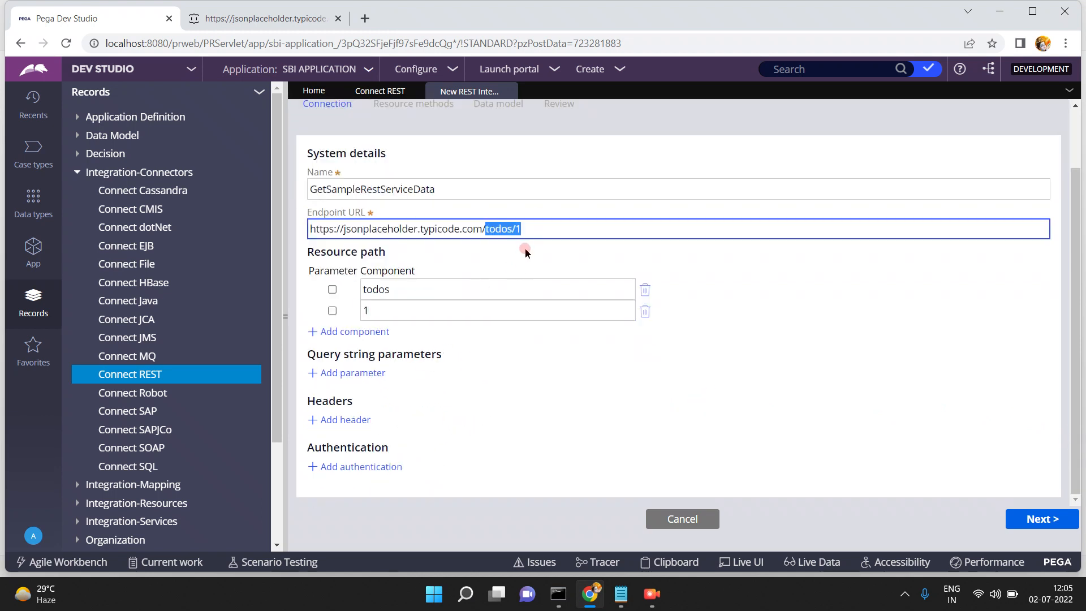
click(553, 227)
click(486, 229)
click(523, 232)
click(335, 367)
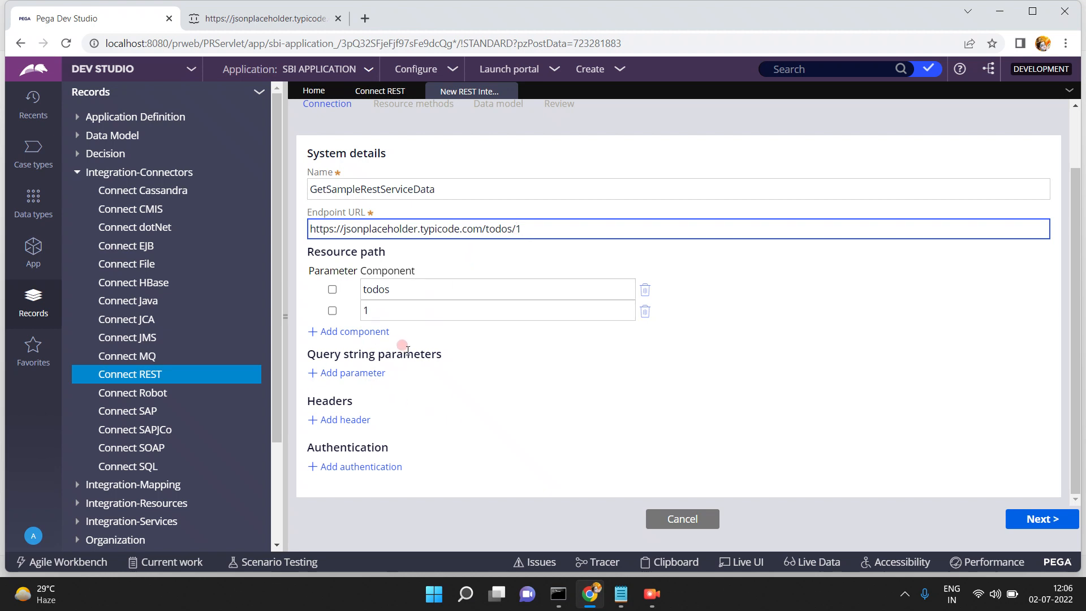
click(355, 376)
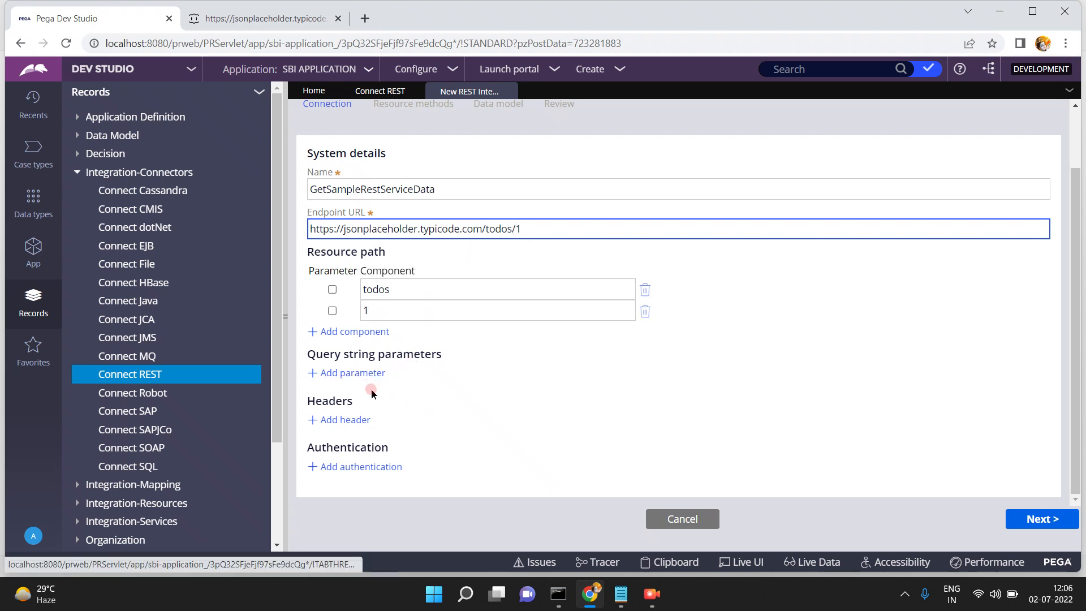
click(536, 227)
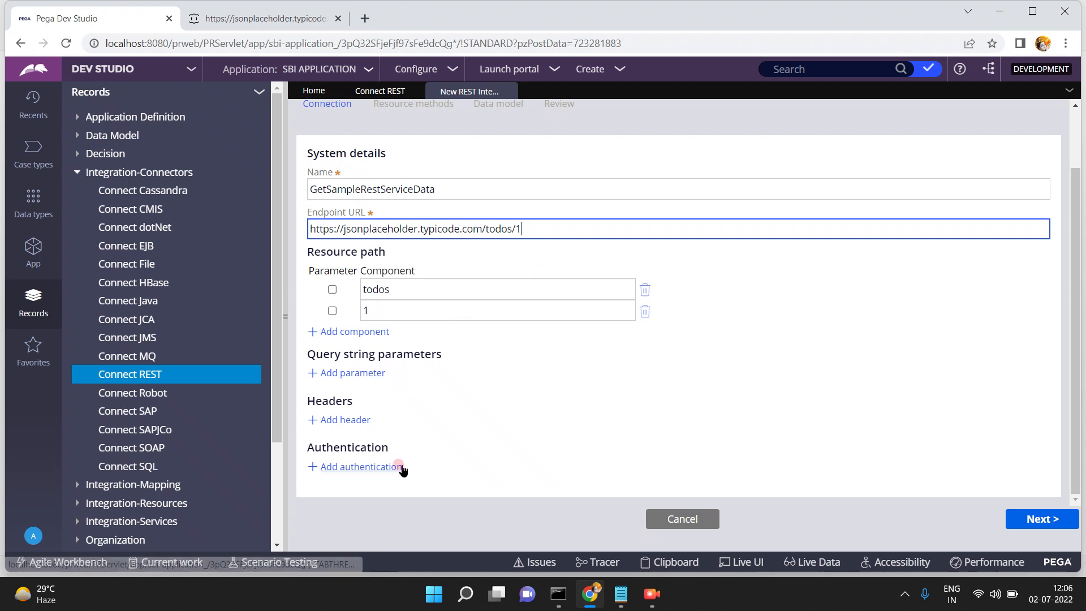
Examine the authentication option for the endpoint URL, check the jsonplaceholder page, and return to the REST integration.
click(365, 471)
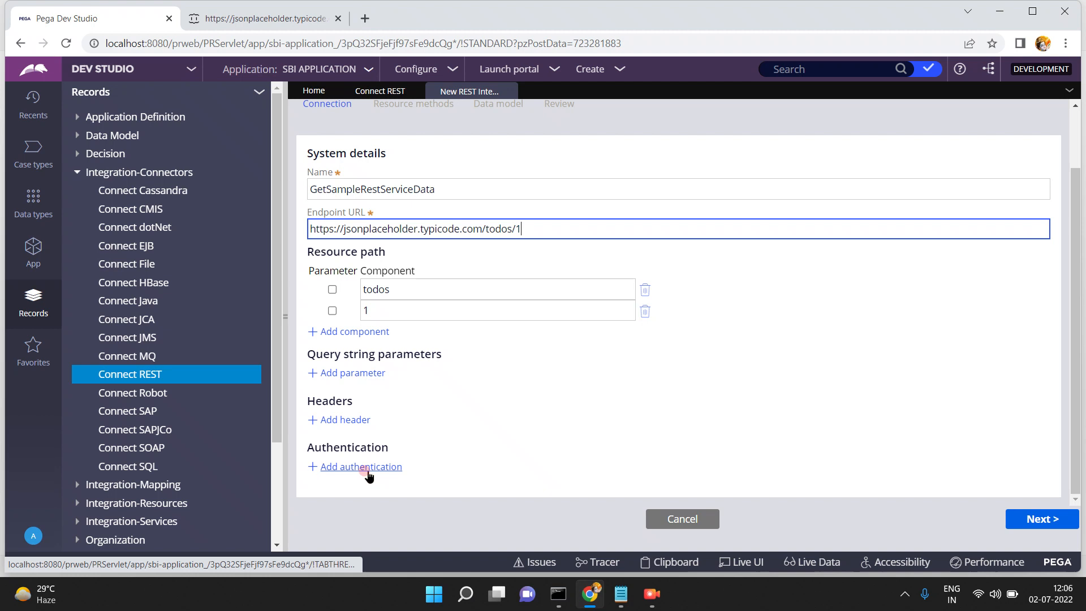
click(535, 226)
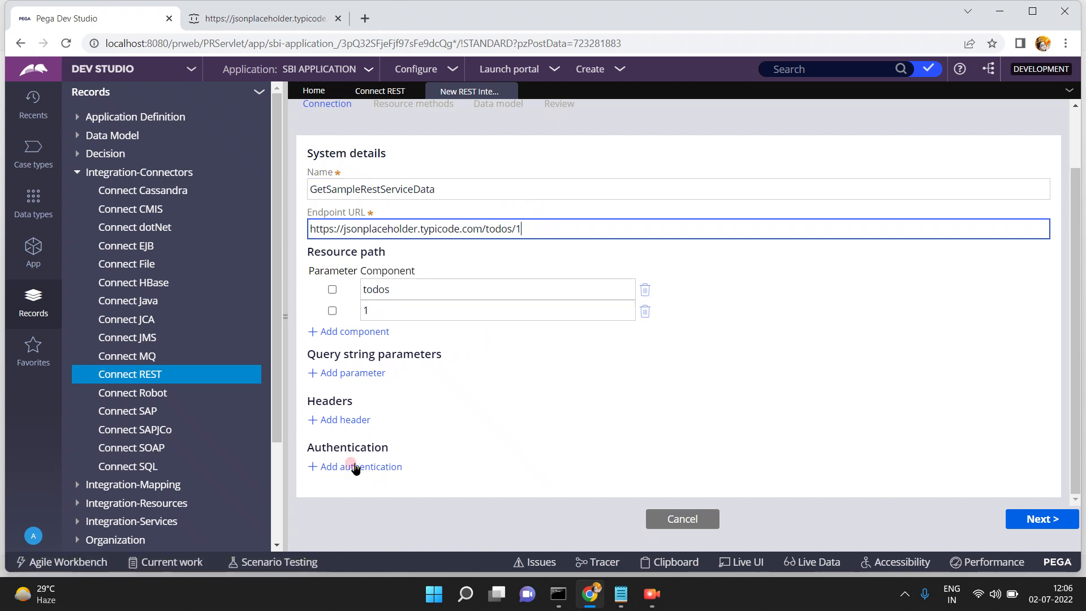
click(342, 468)
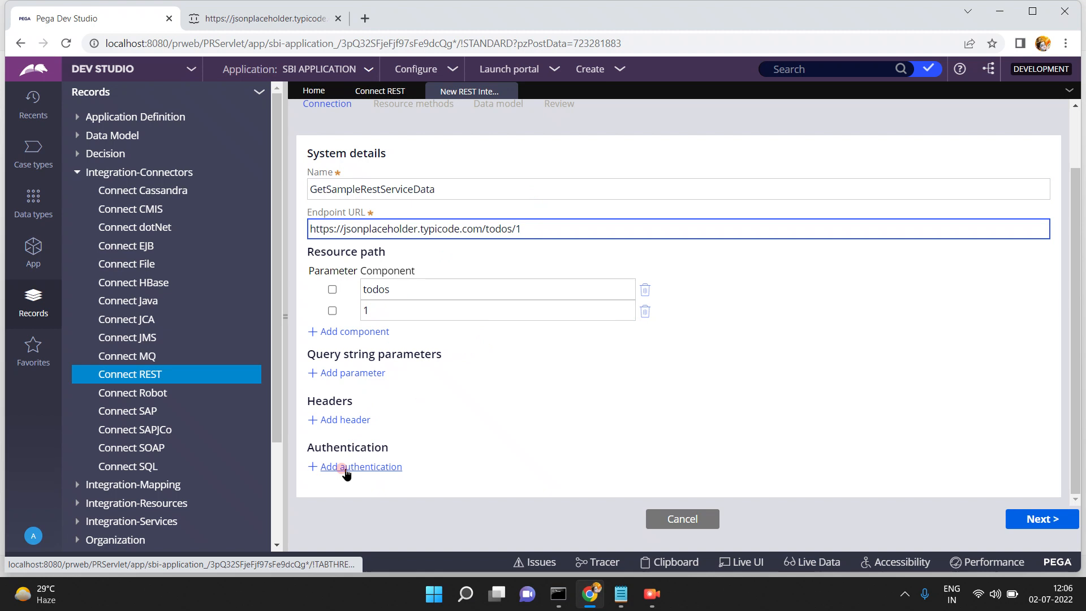
click(274, 19)
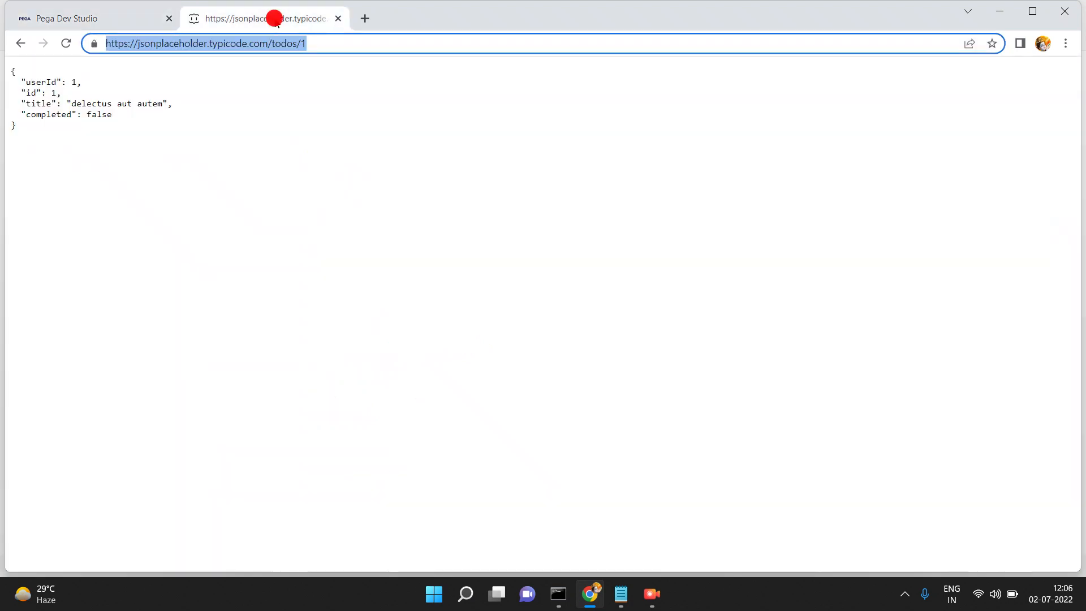
click(122, 18)
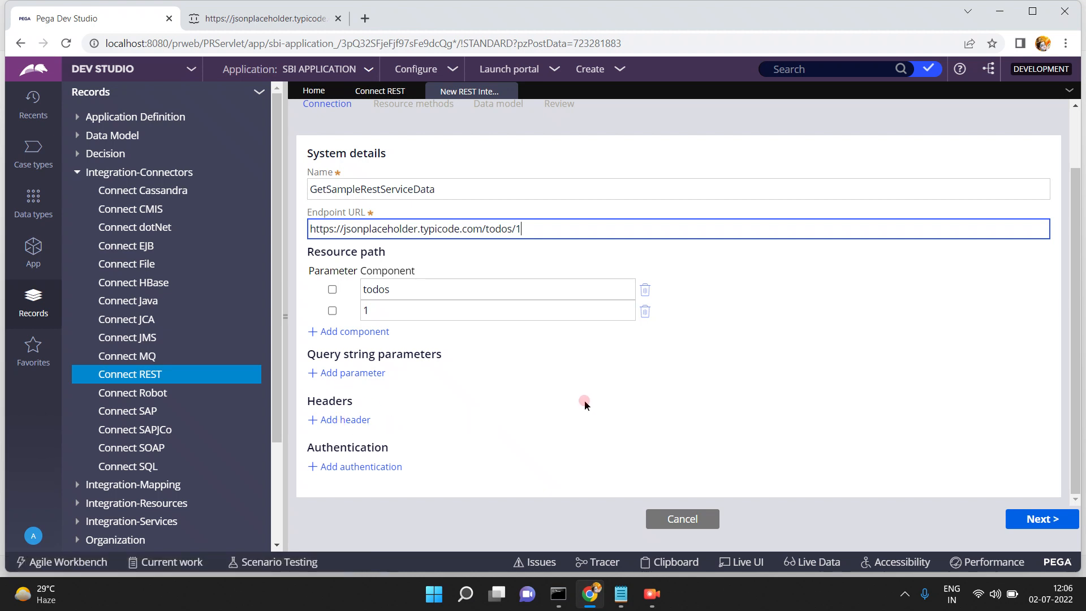
Try marking the resource path components todos and 1 as parameters, and unmark both again.
click(744, 413)
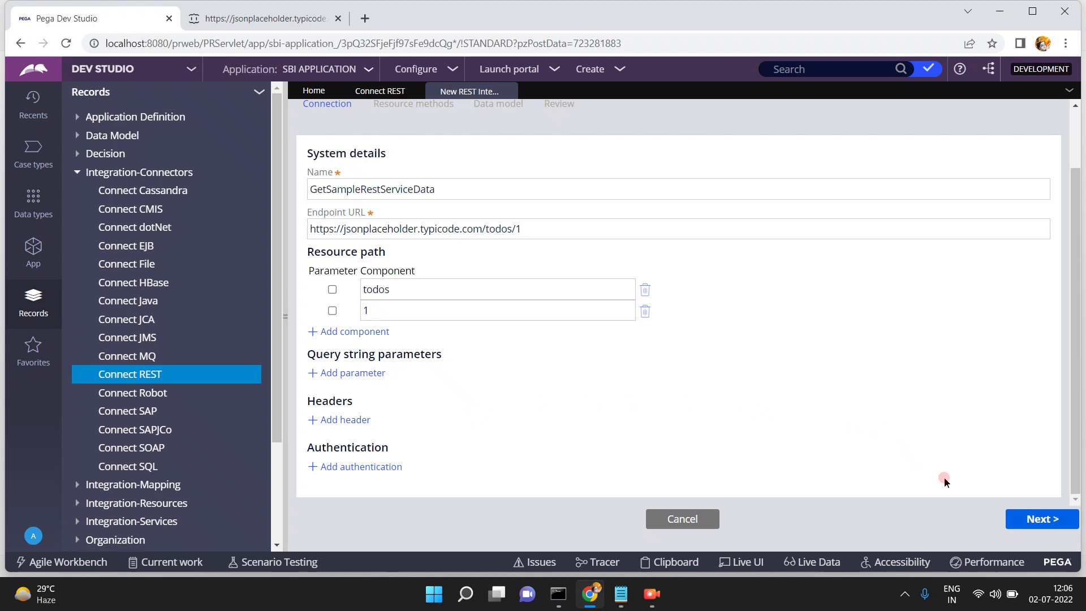
click(331, 289)
click(332, 310)
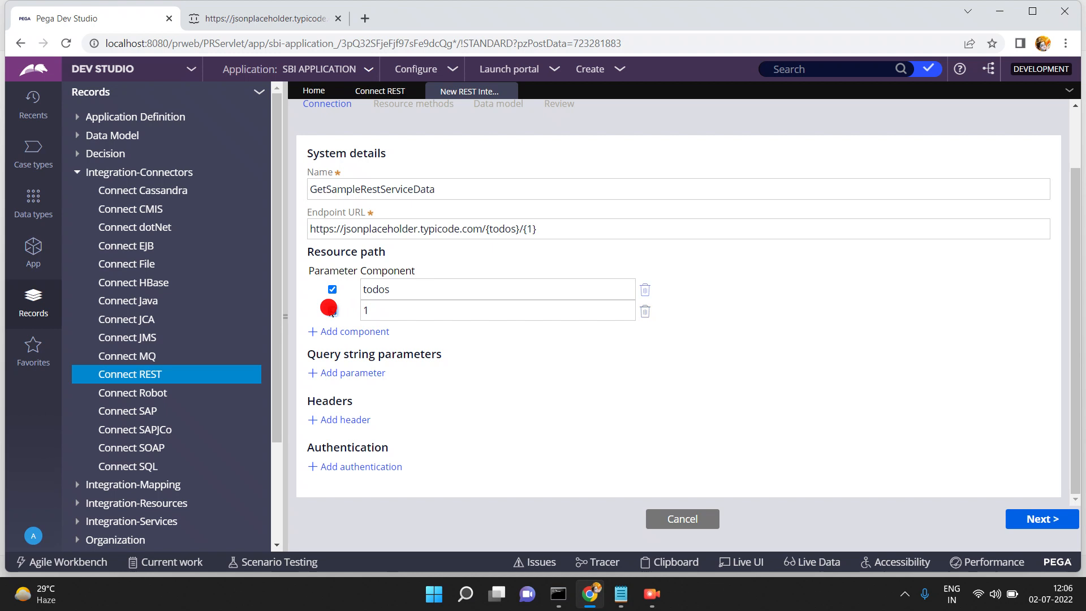
click(332, 309)
click(332, 289)
click(543, 233)
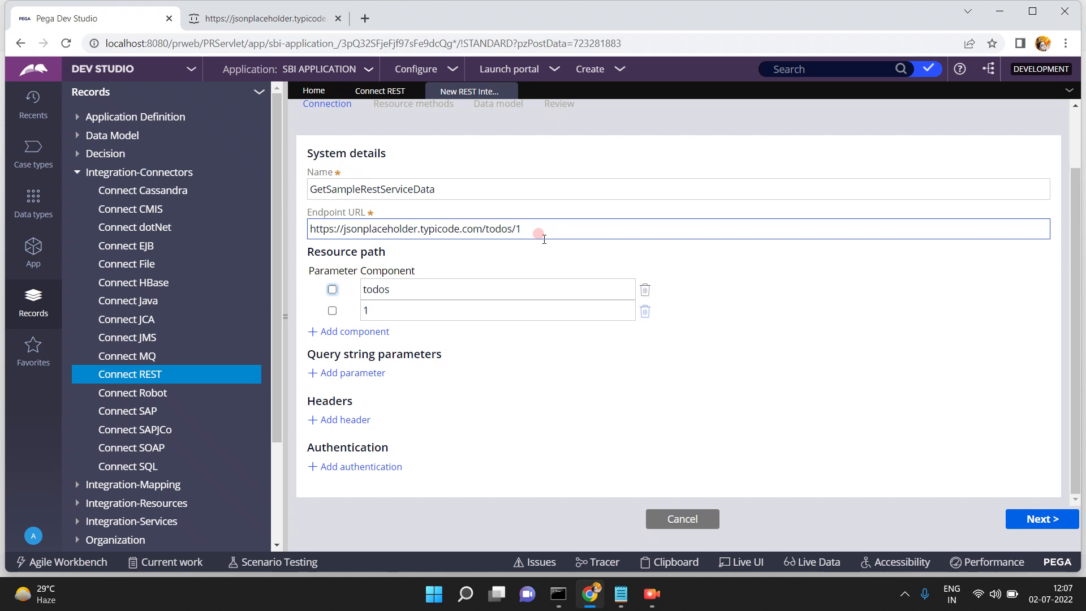
Proceed to the resource methods, name the resource GetSampleRestData with GET supported, and continue to the data model.
click(1015, 478)
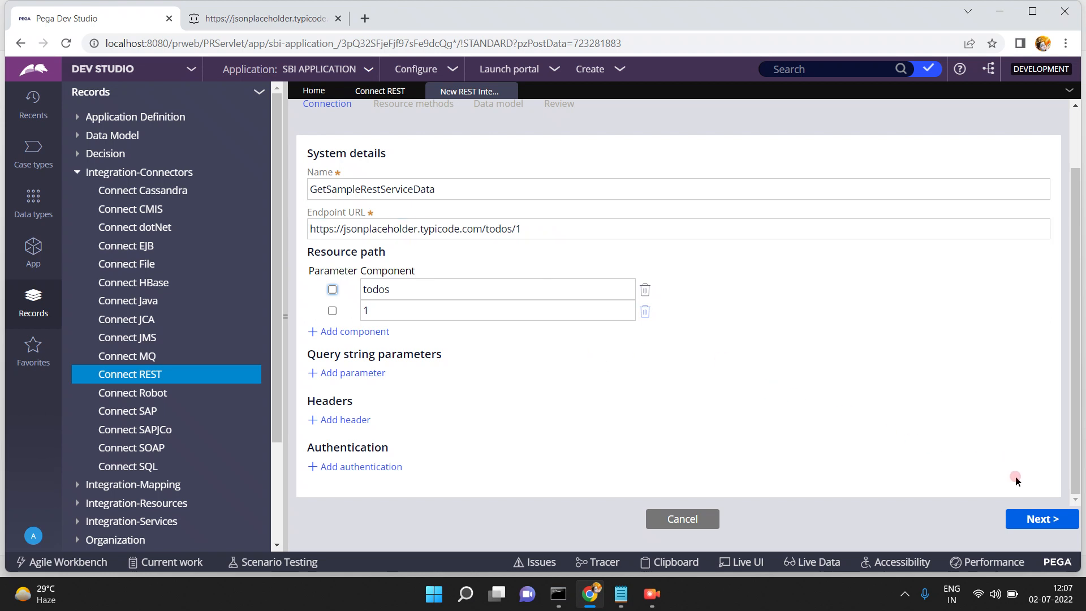
click(1028, 517)
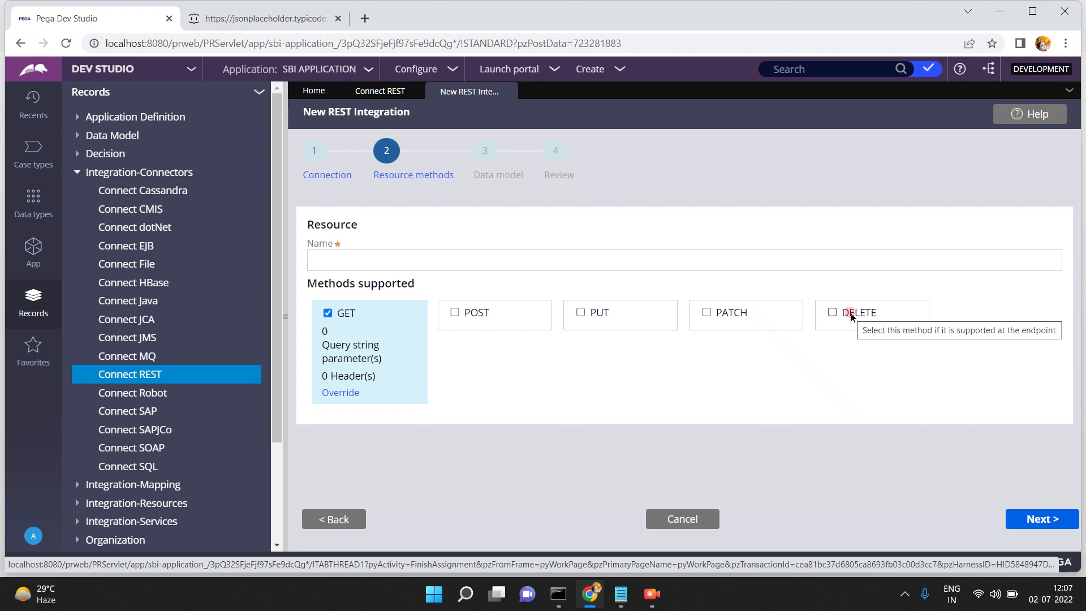
click(484, 260)
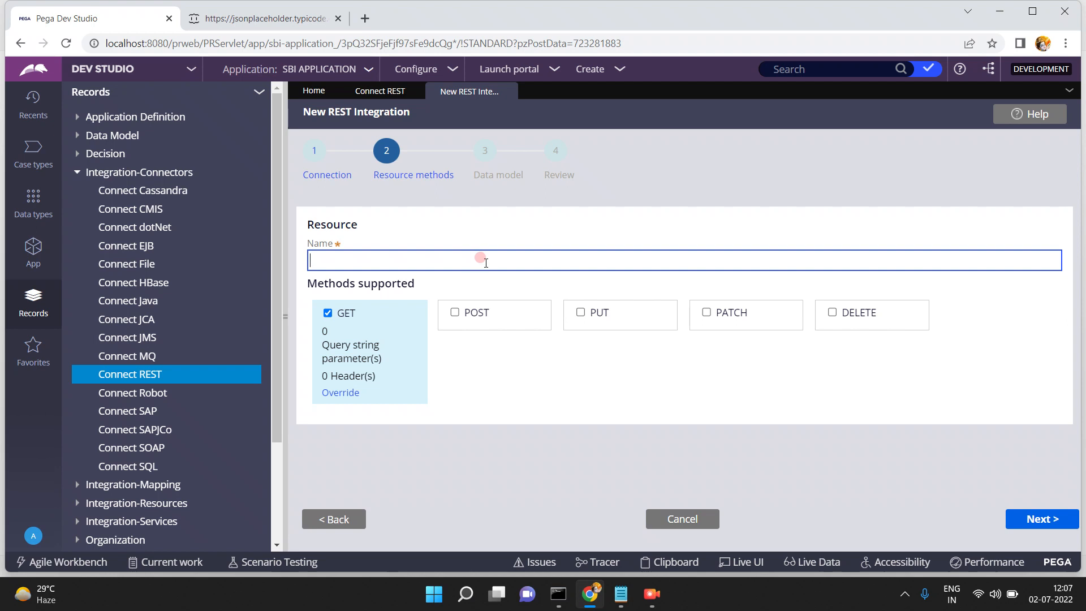
text(GetSampleRestData)
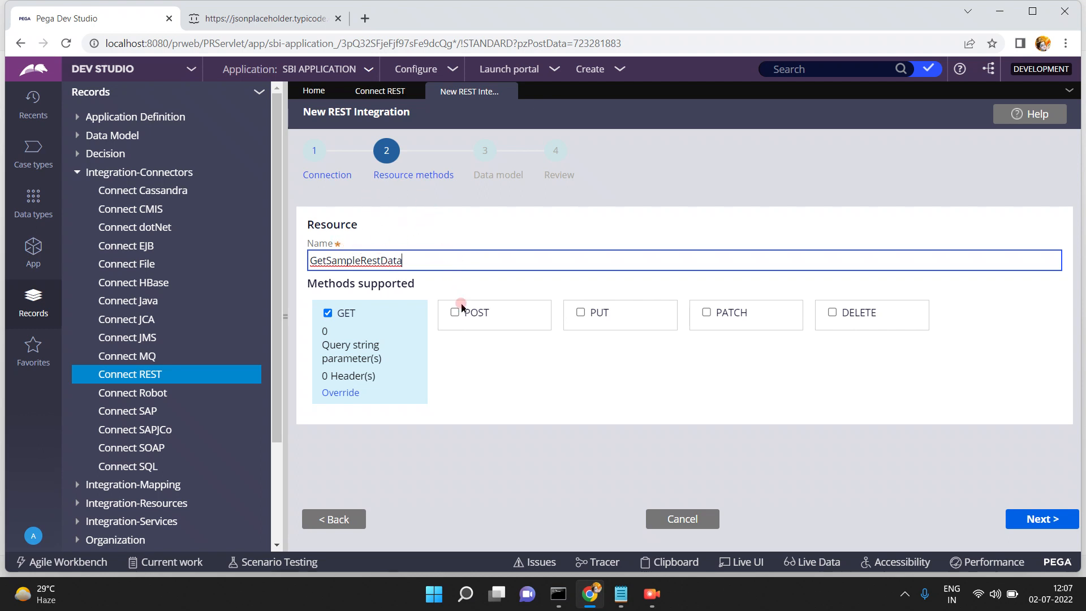
click(547, 391)
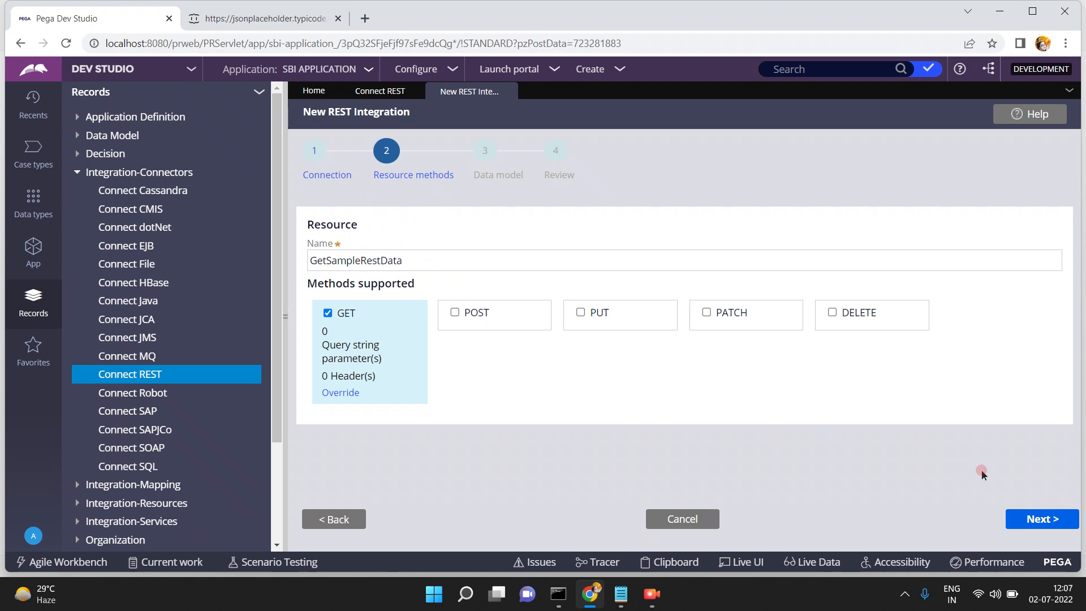
click(1024, 519)
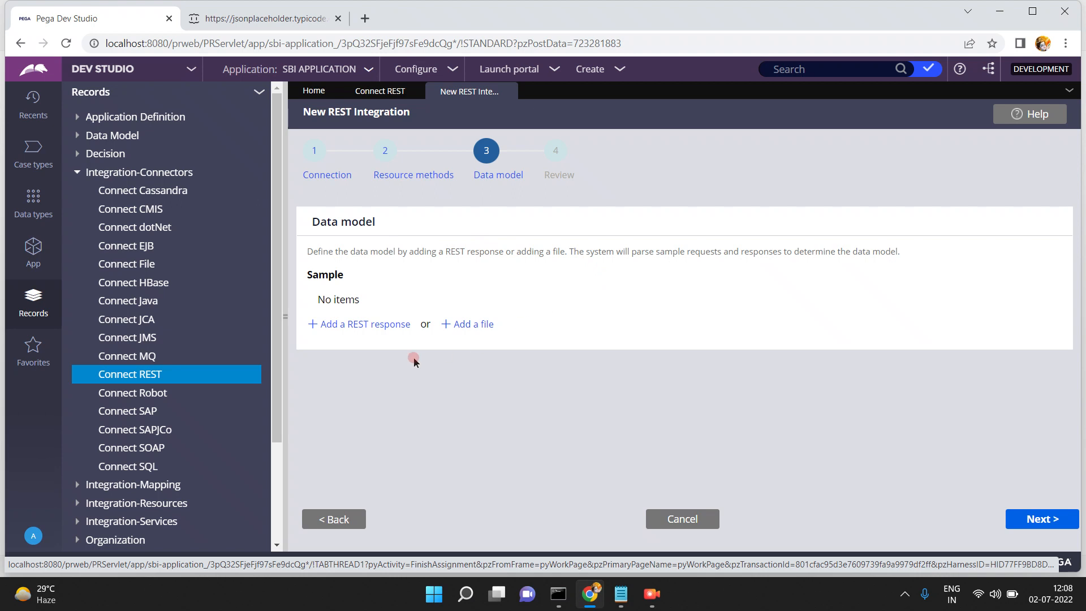
click(346, 326)
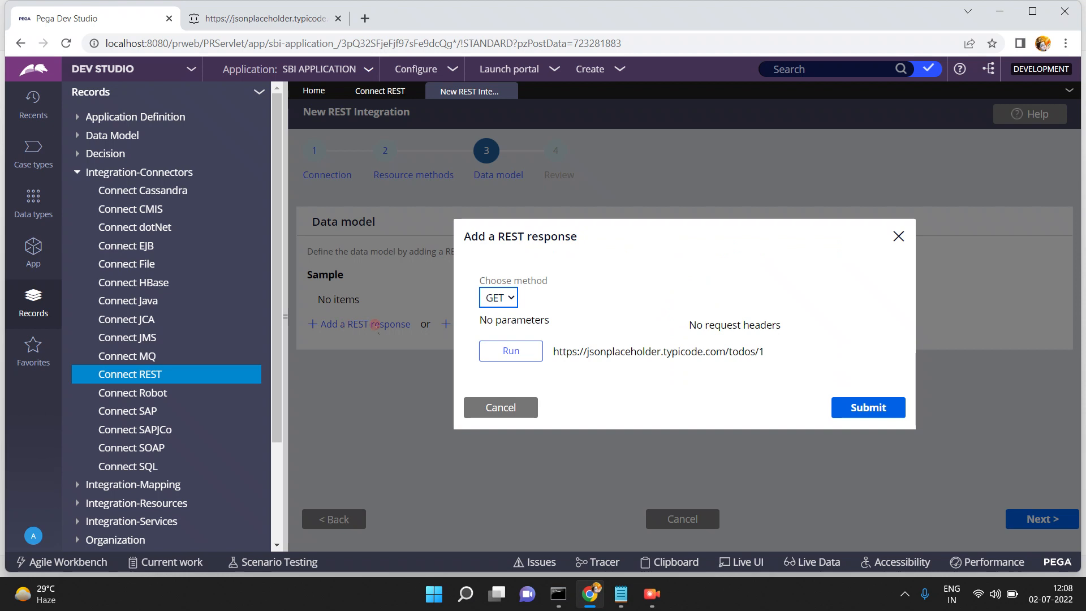
click(504, 356)
click(501, 415)
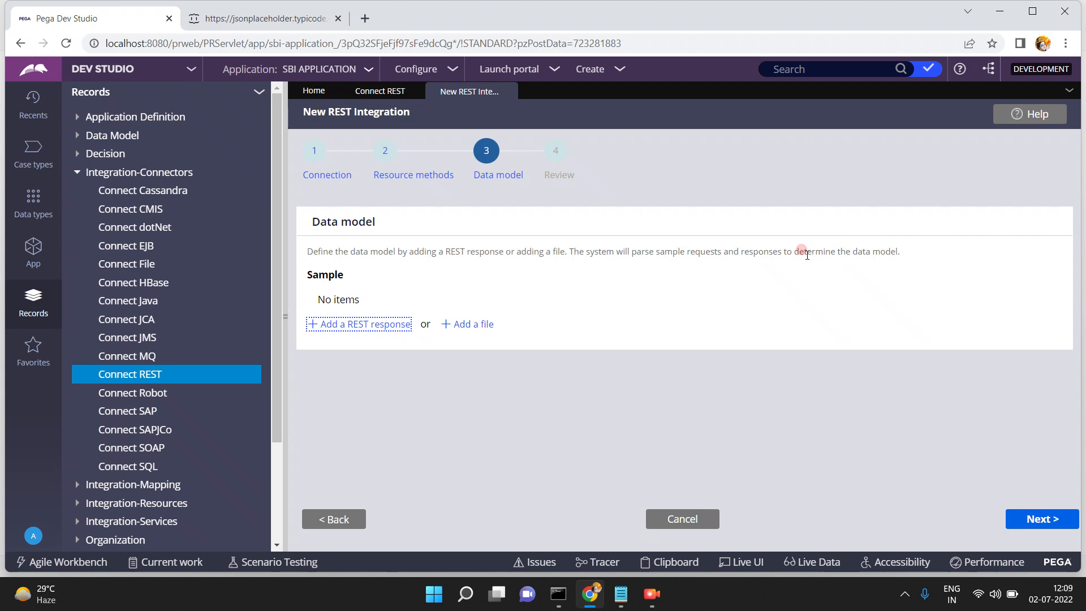
click(742, 272)
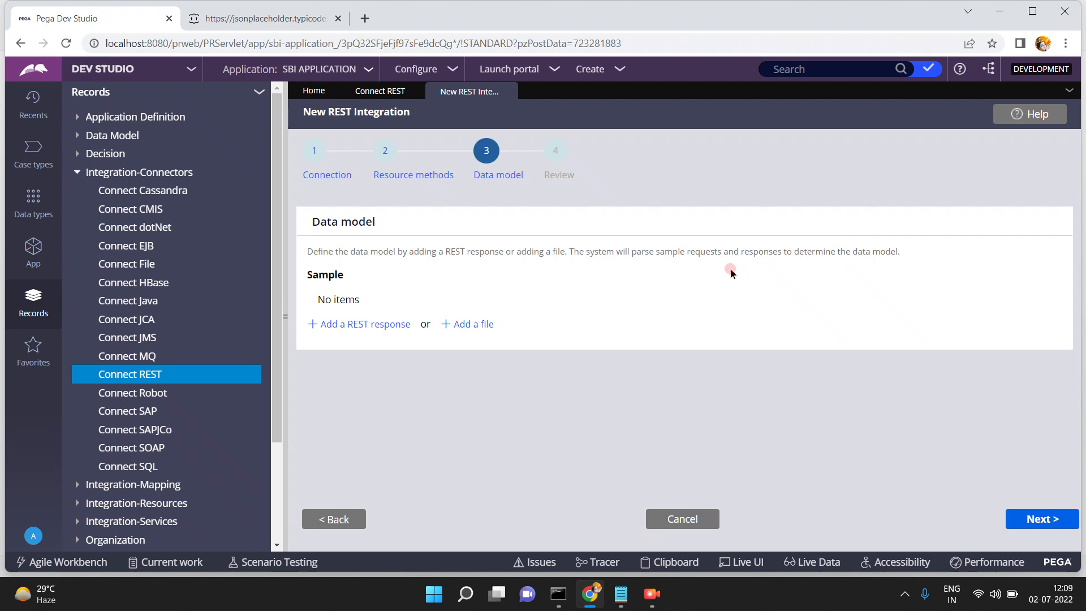
Add a REST response sample to the data model by running the GET method, and continue to the review.
click(377, 328)
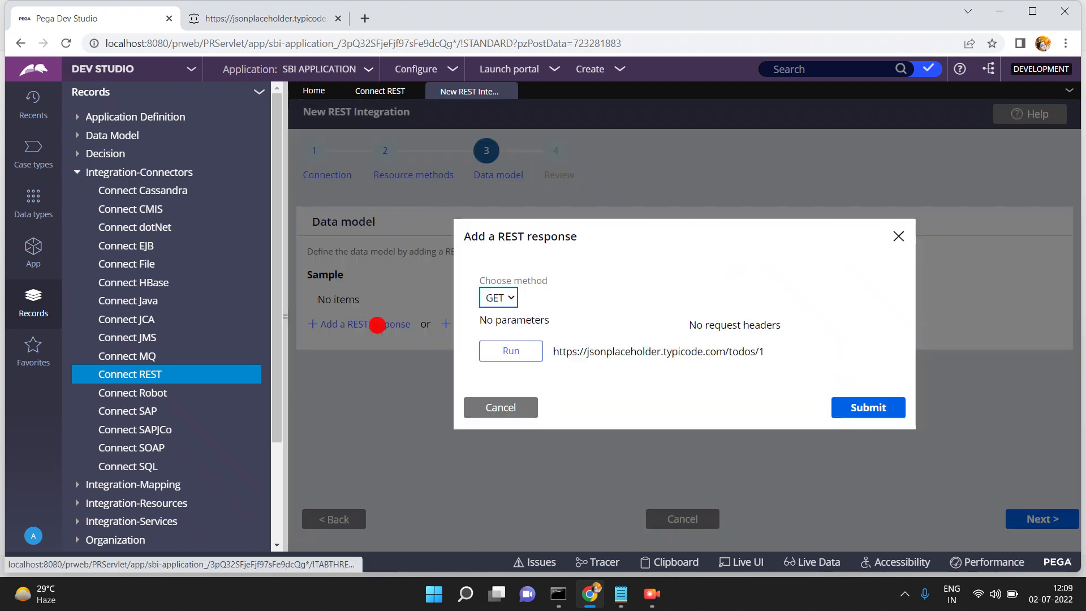
click(516, 349)
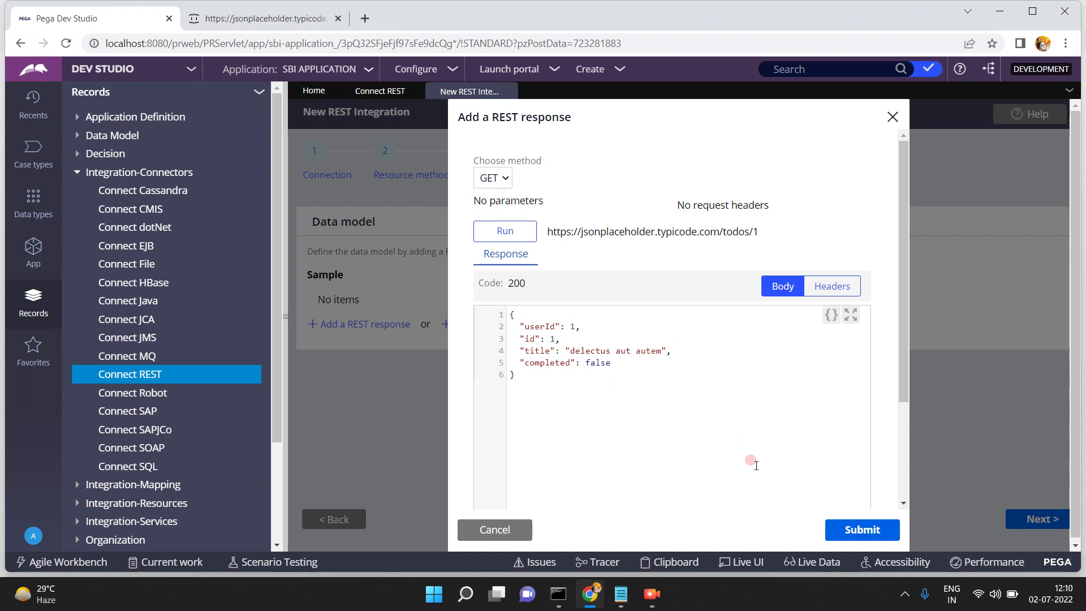
click(861, 531)
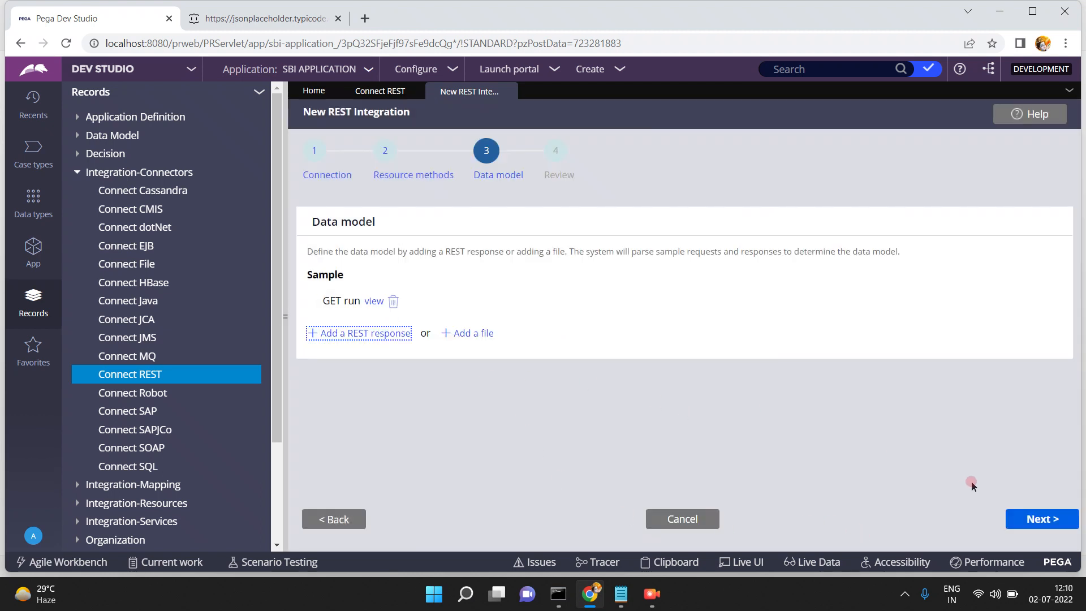
click(1027, 516)
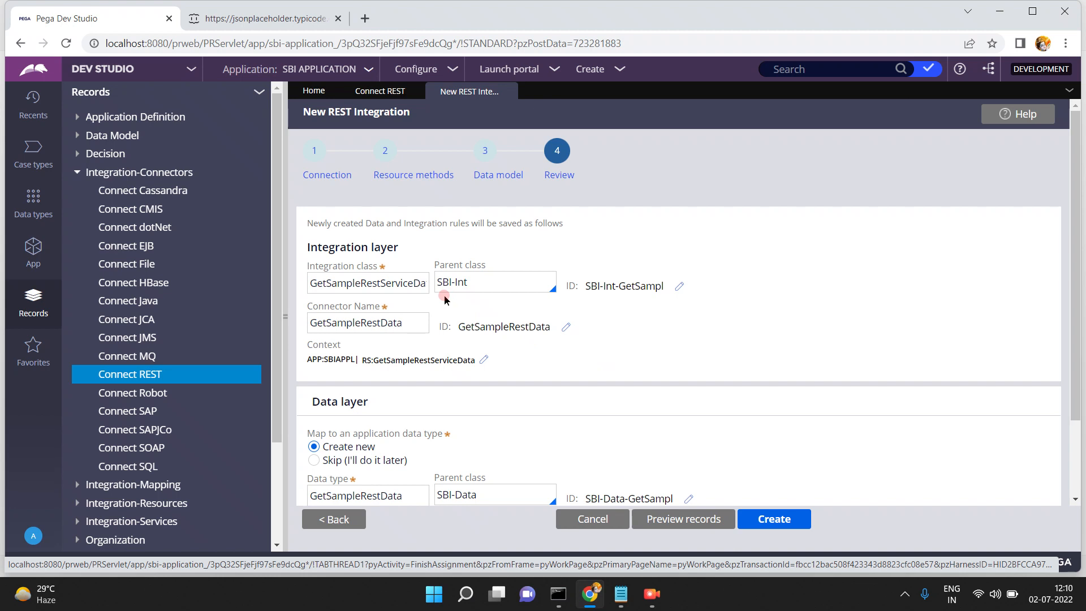
Set the integration class identifier to SBI-Int-GetRestServiceData.
click(367, 286)
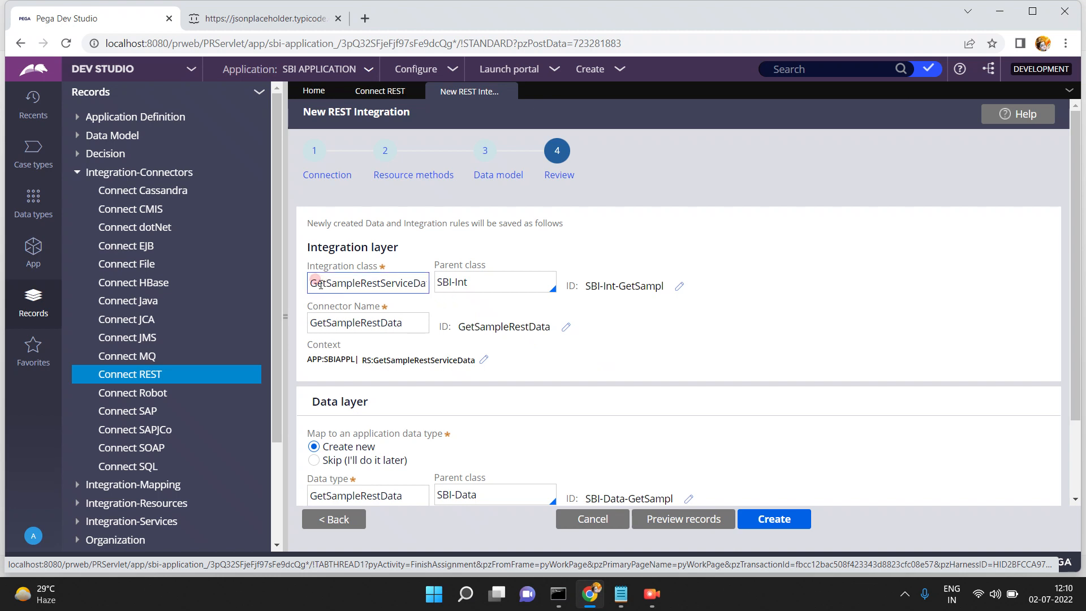
click(346, 282)
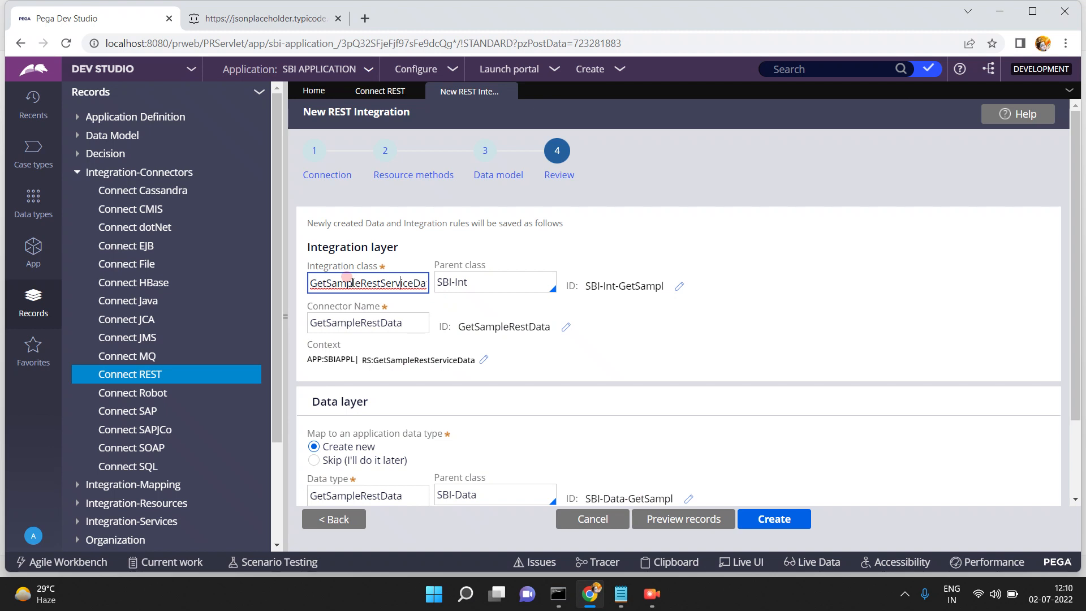
key(End)
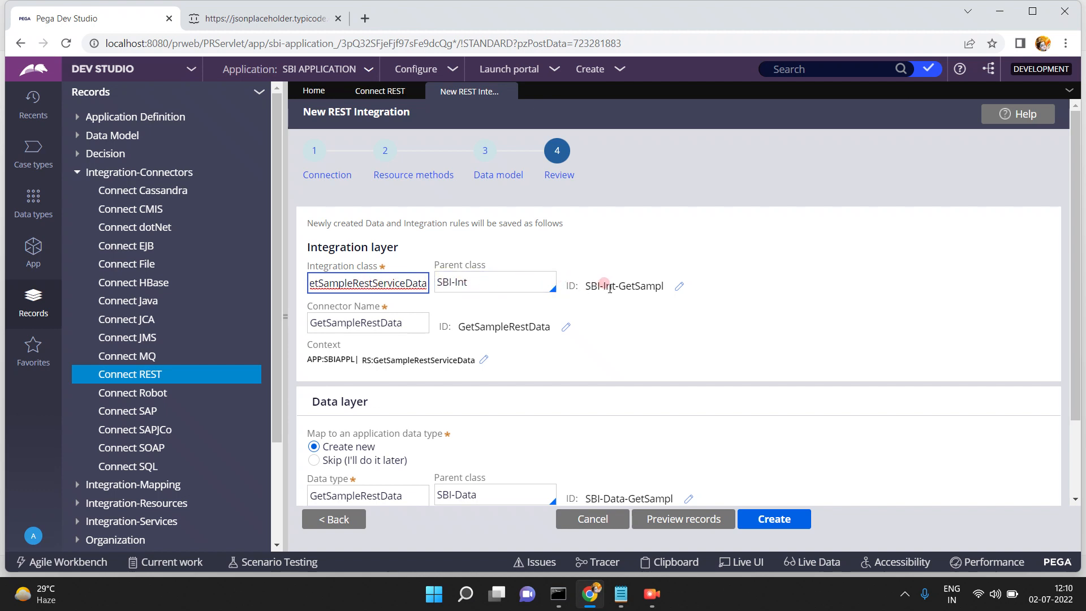
click(679, 289)
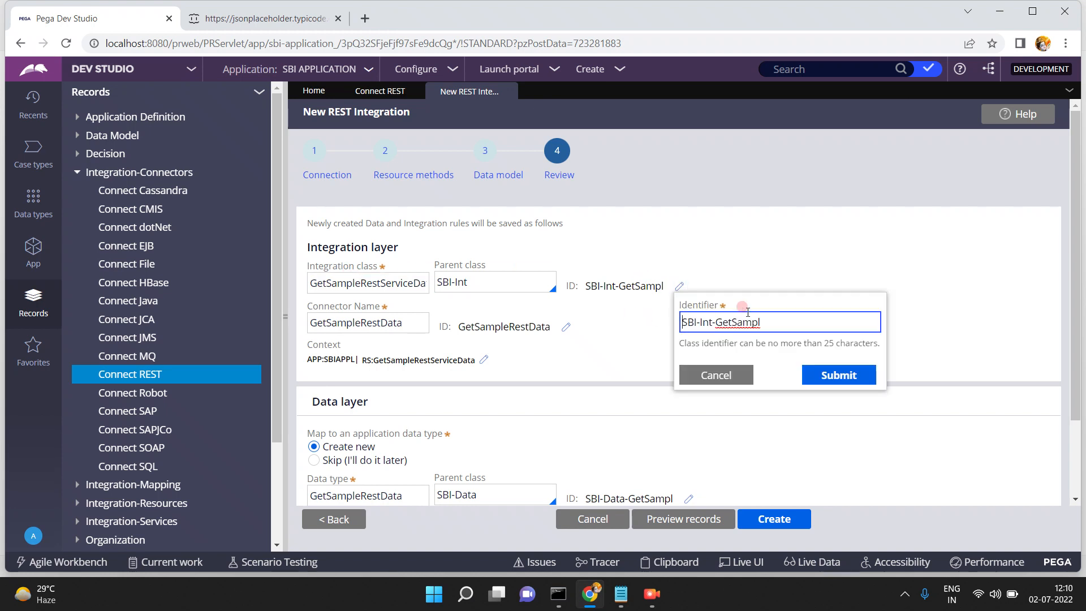
click(781, 315)
text(e)
text(Rest)
key(BackSpace)
key(BackSpace)
key(BackSpace)
key(BackSpace)
key(BackSpace)
key(BackSpace)
key(BackSpace)
key(BackSpace)
key(BackSpace)
key(BackSpace)
text(RestServiceData)
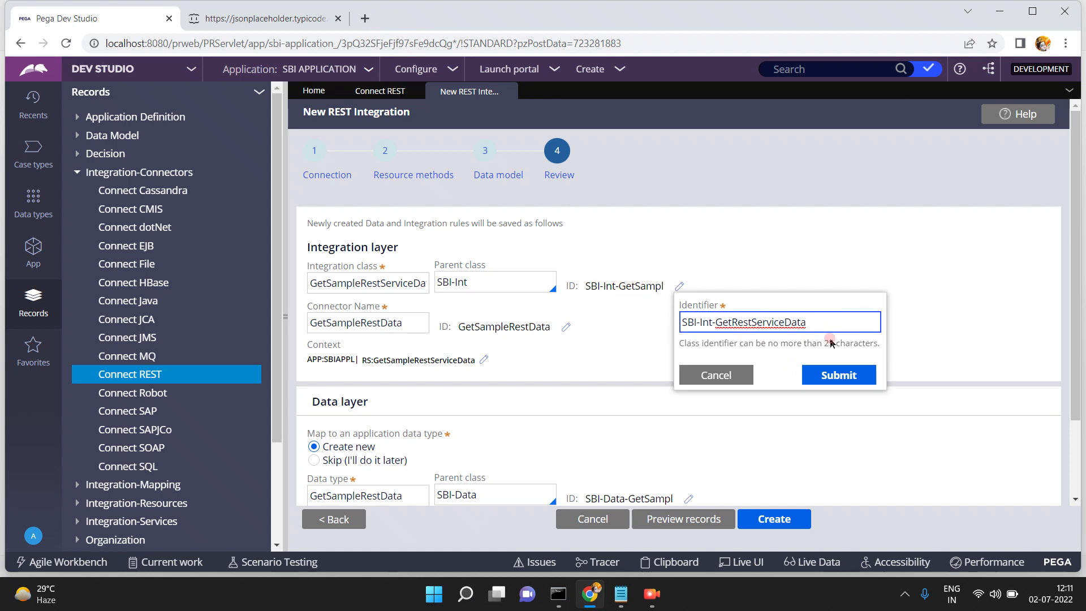
click(832, 373)
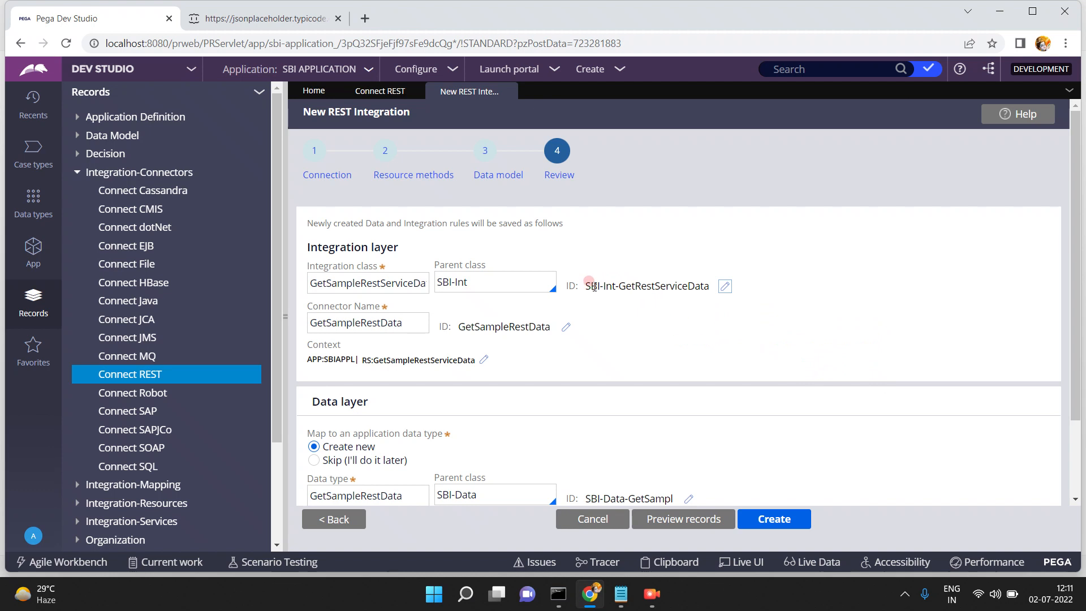
Examine the parent class, connector name and context of the integration layer.
click(482, 282)
double_click(489, 287)
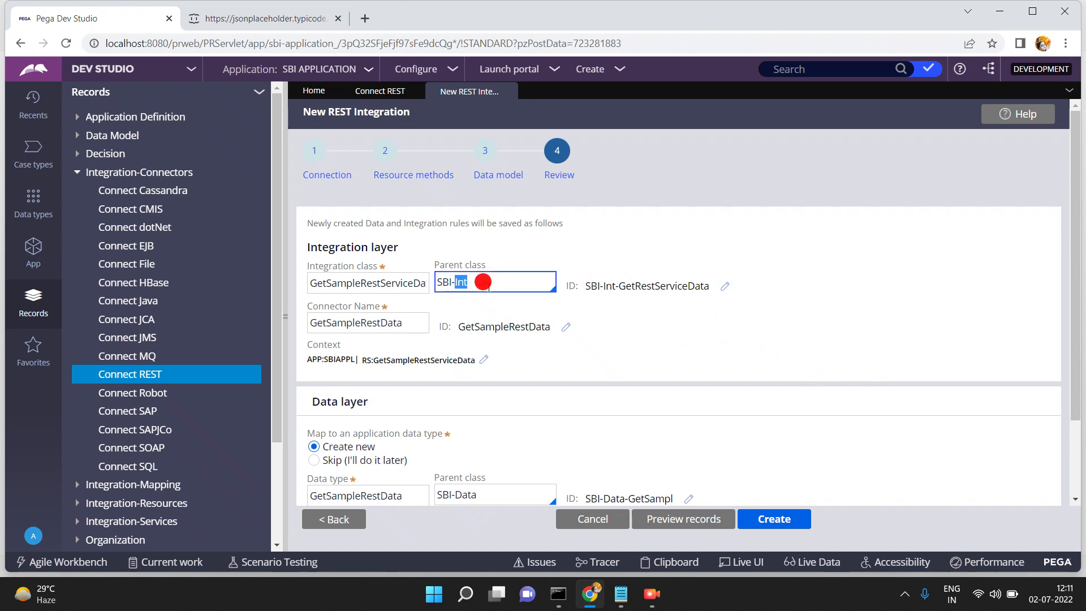
triple_click(482, 286)
click(439, 282)
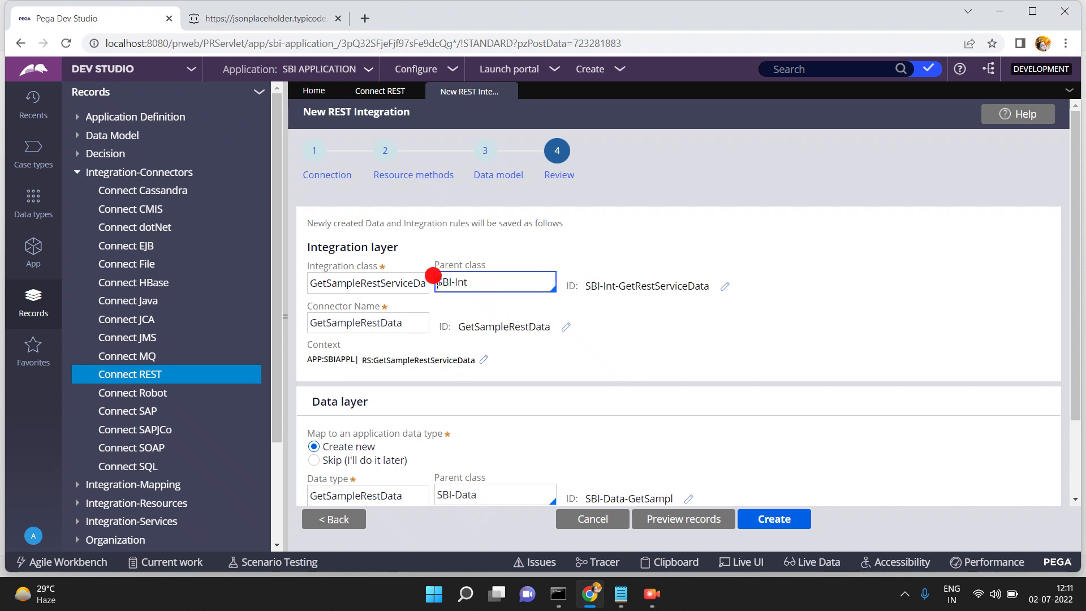
double_click(475, 280)
click(356, 323)
click(524, 360)
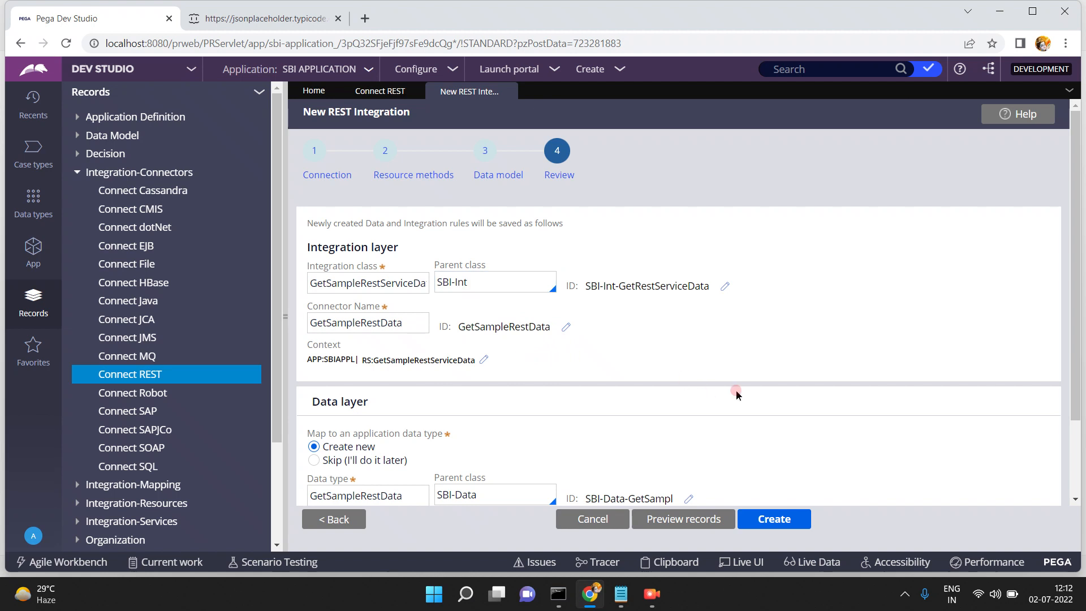
Set the class identifier of the data type in the data layer to SBI-Data-GetSampleRestData.
click(1076, 502)
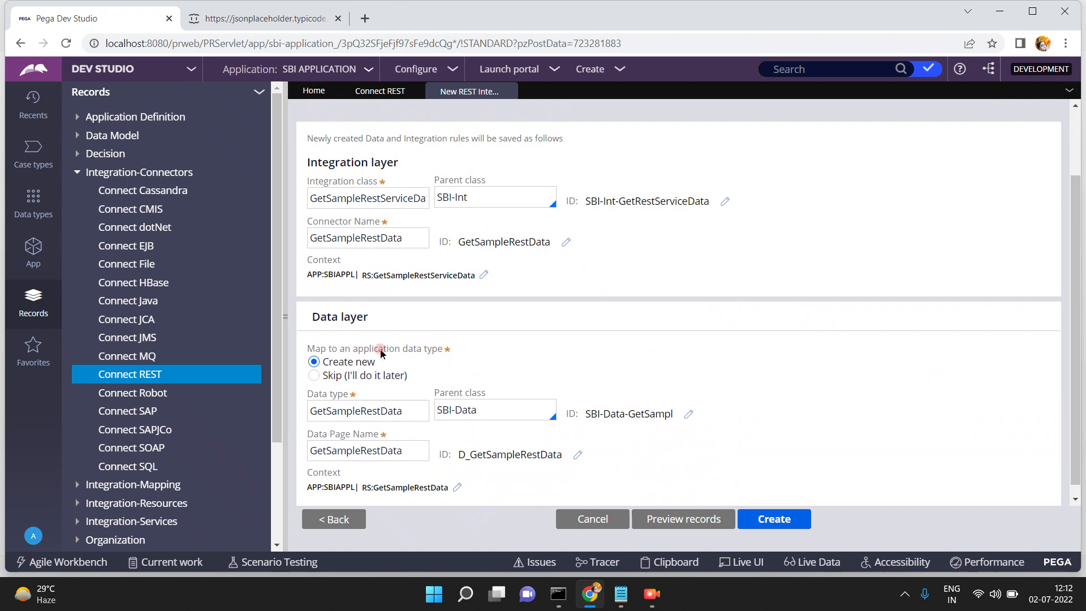
click(376, 415)
click(364, 414)
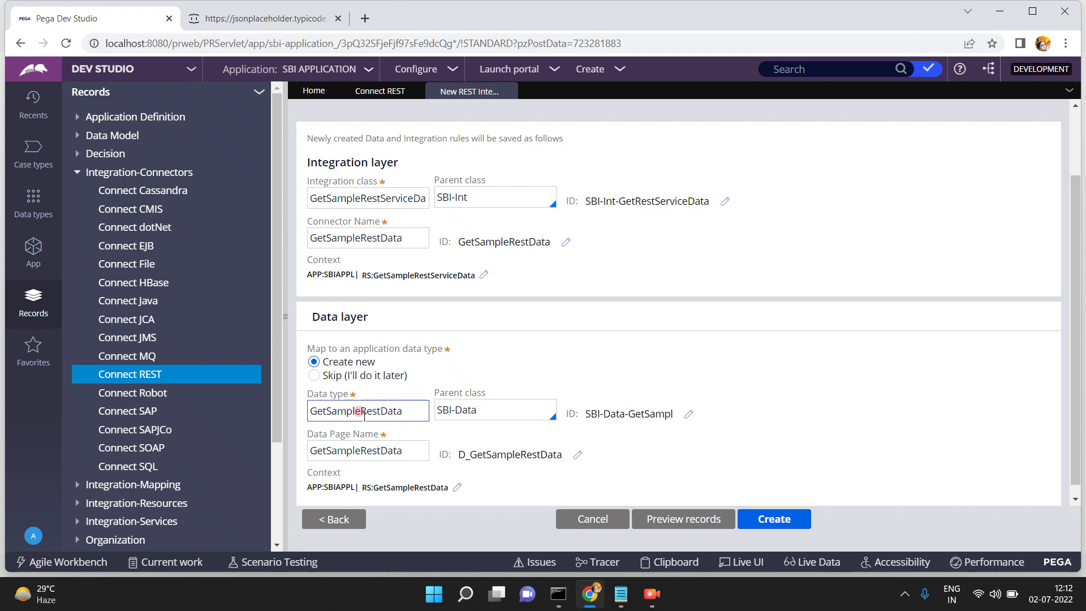
click(688, 417)
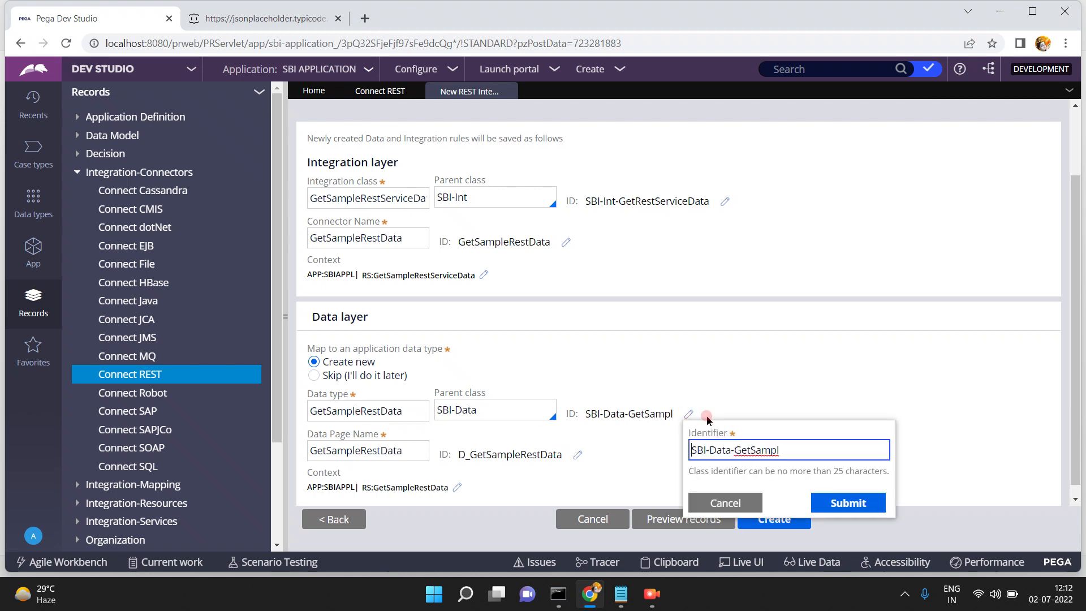
click(786, 449)
text(eRestData)
double_click(791, 453)
click(588, 299)
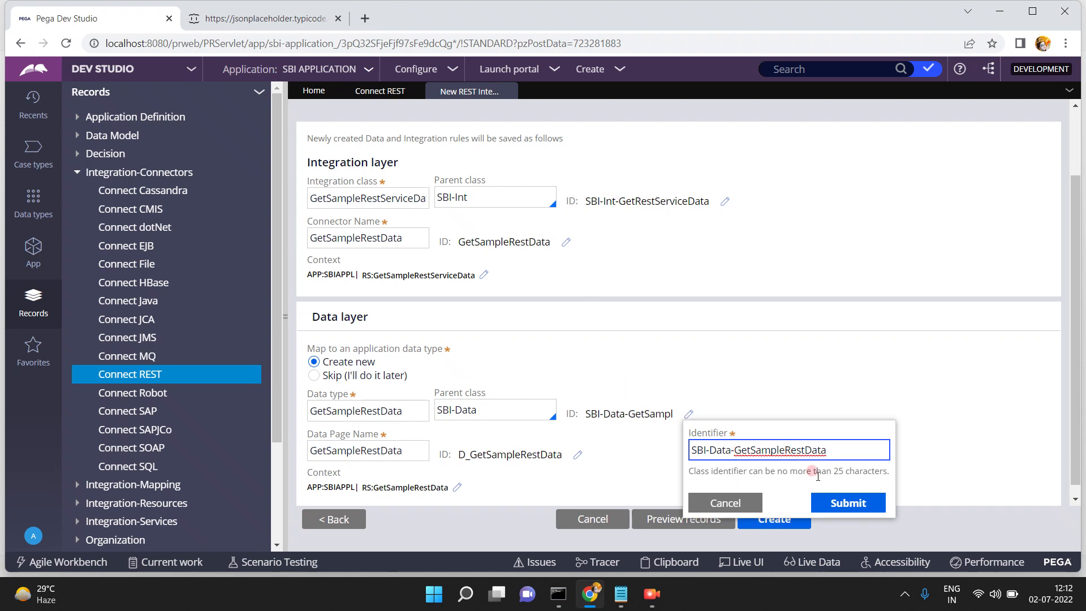
click(854, 502)
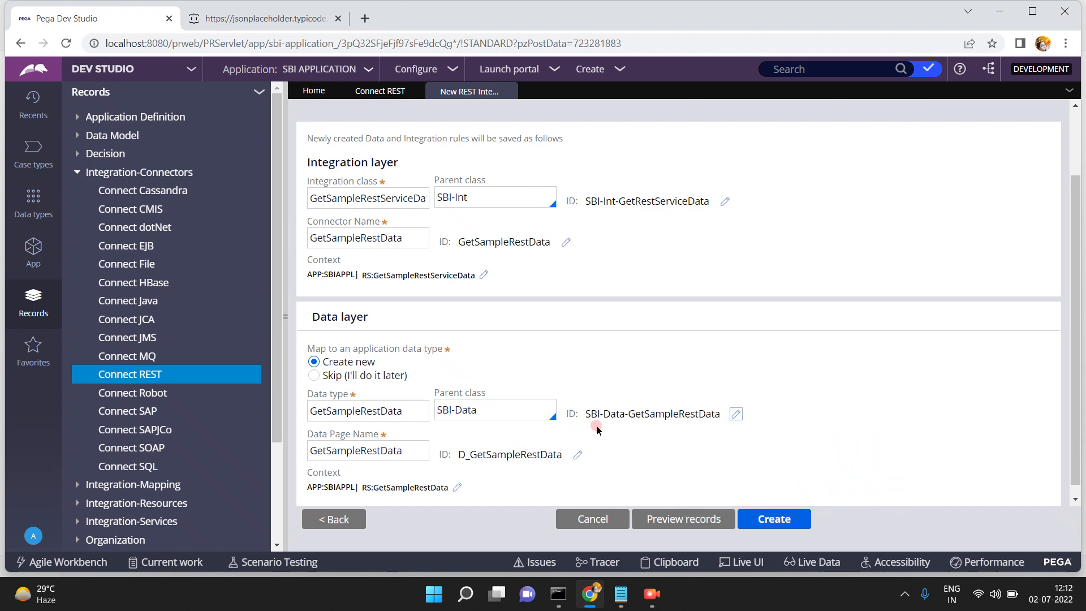
Examine the data page name in the data layer and highlight the ruleset in the integration layer's context.
click(1075, 497)
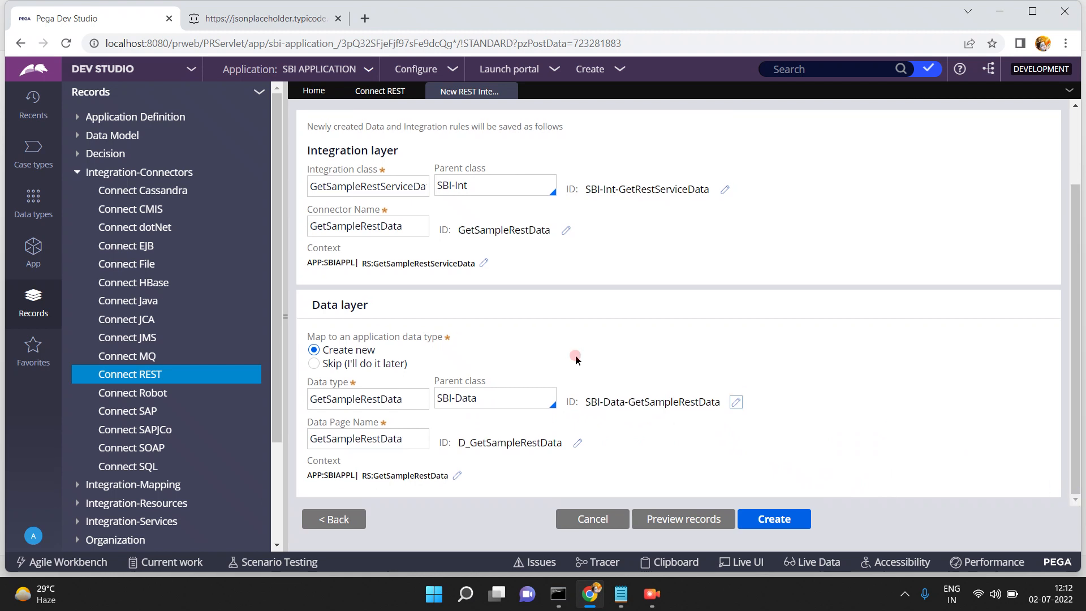
click(366, 436)
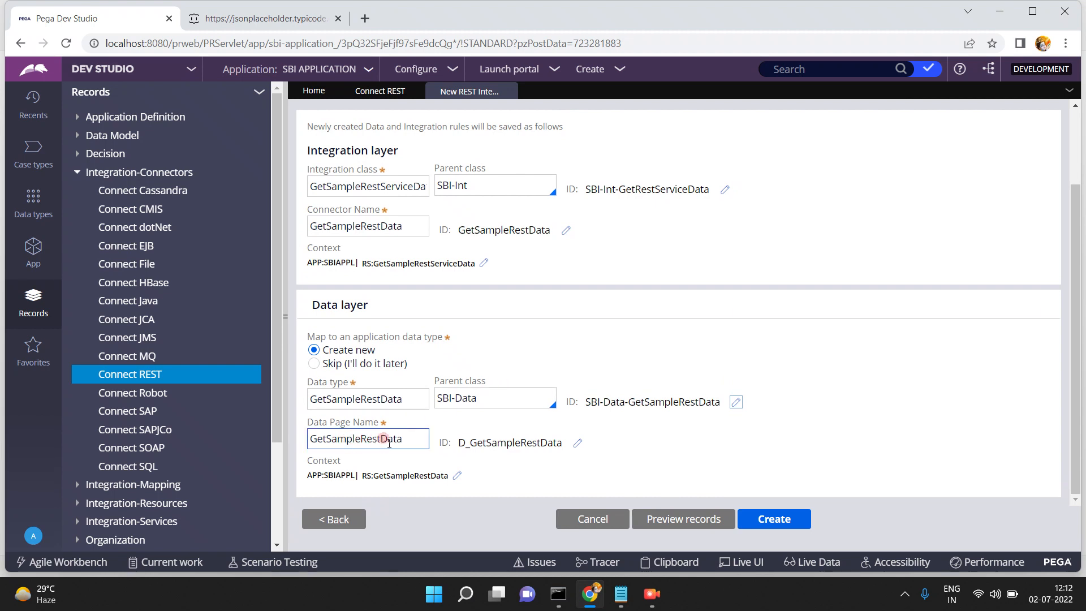
click(447, 433)
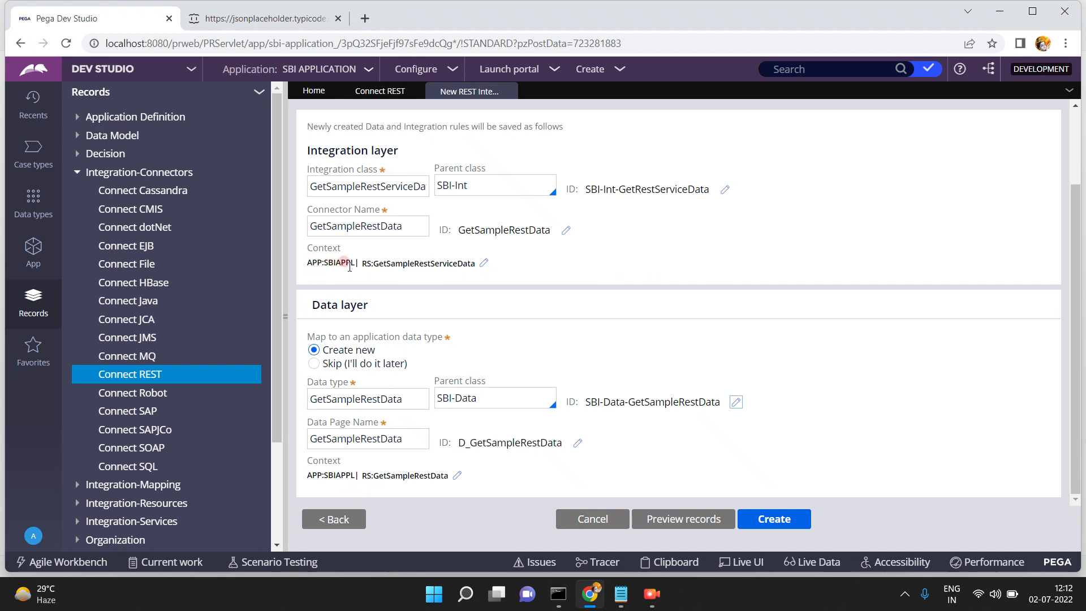
double_click(440, 265)
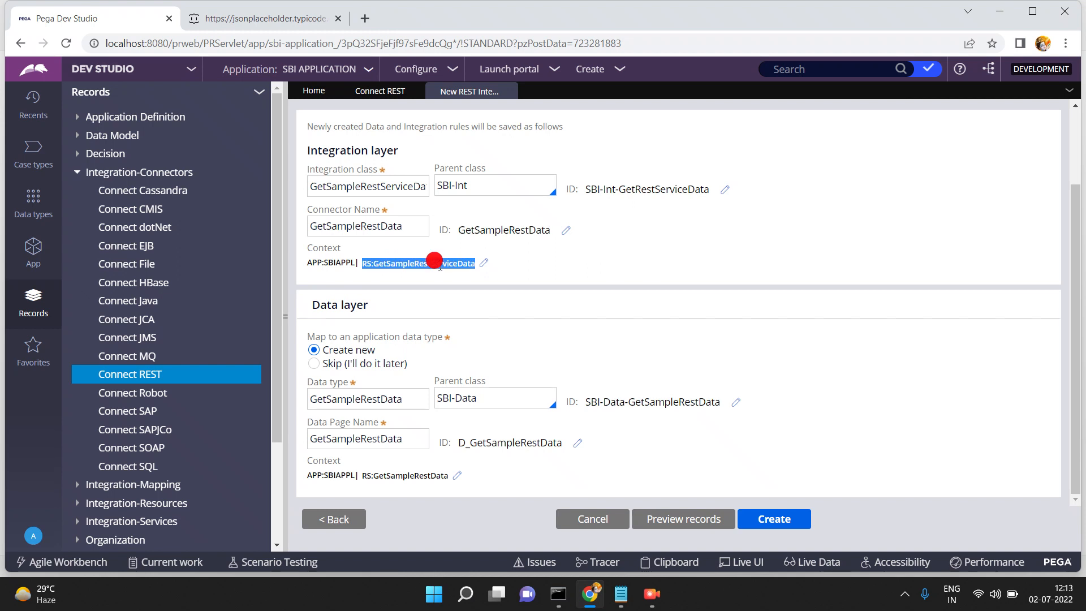
Set the integration layer's context to the existing ruleset SBIAPPL with a new version.
click(484, 264)
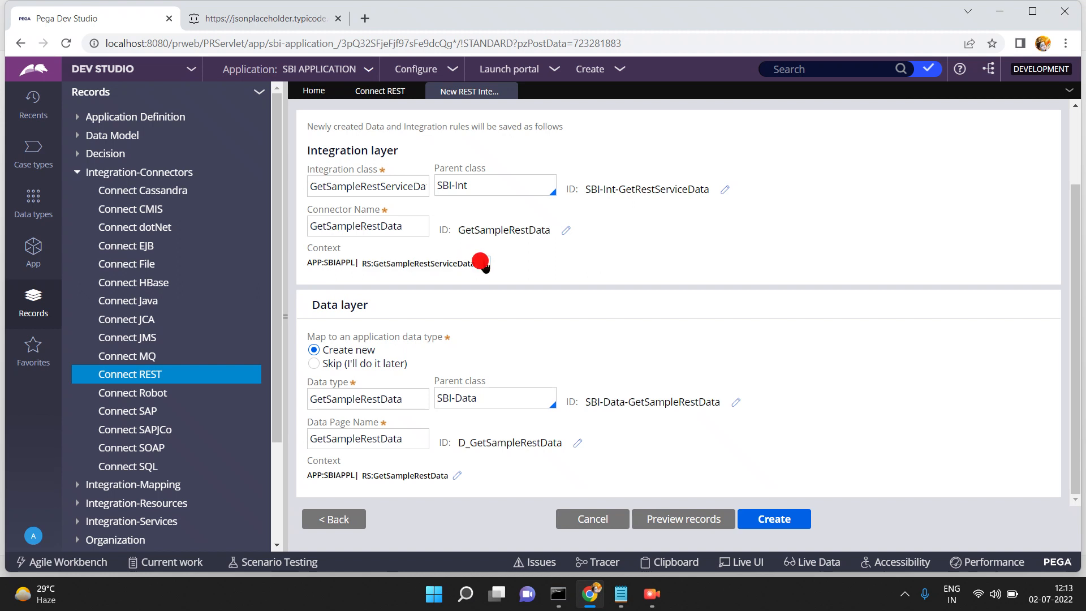
click(484, 263)
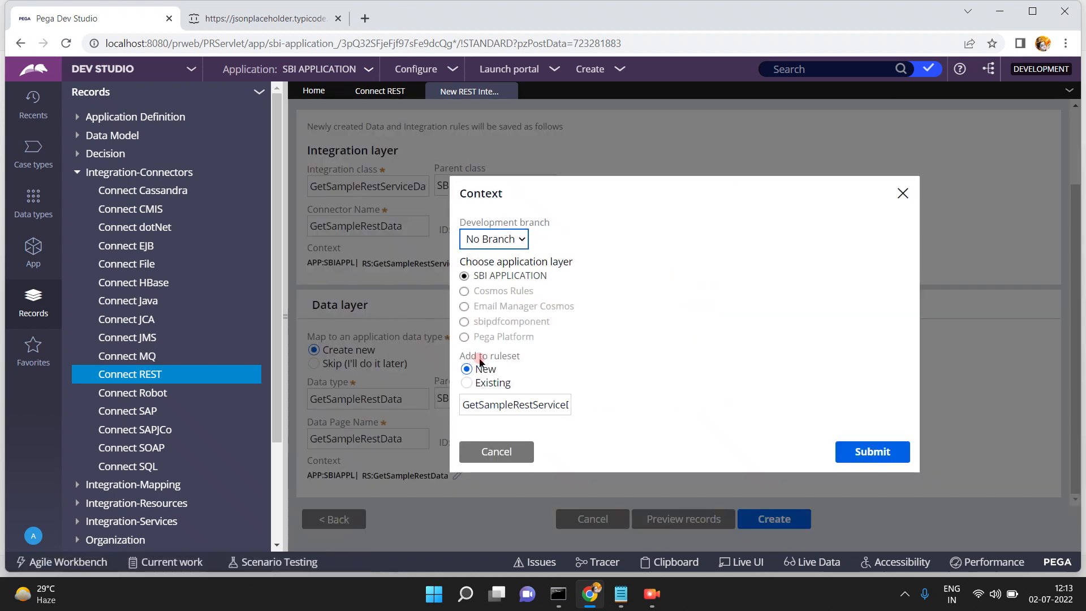
click(467, 384)
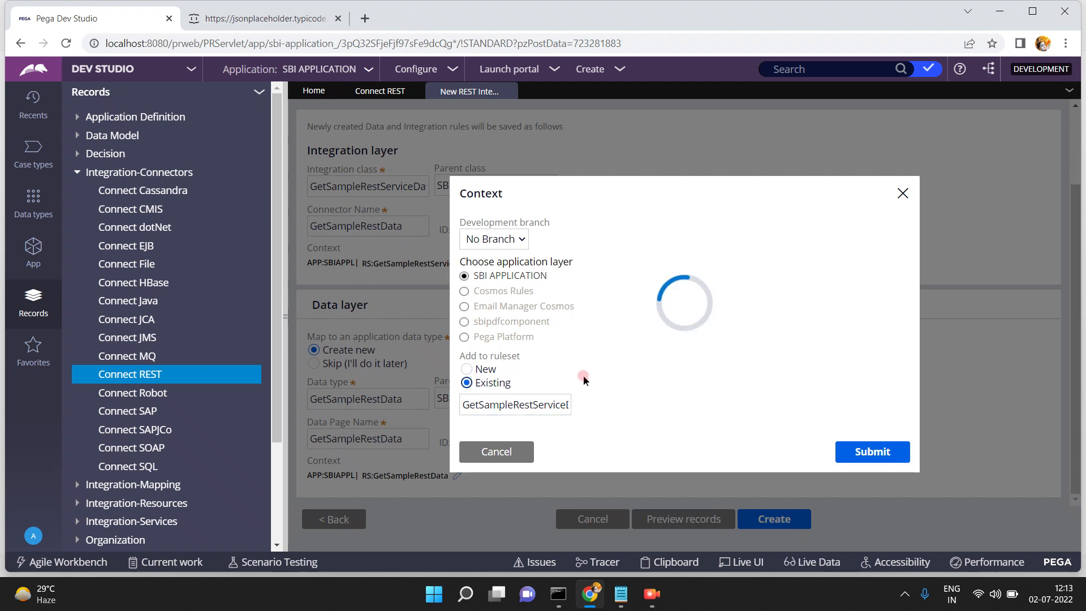
click(541, 411)
click(517, 149)
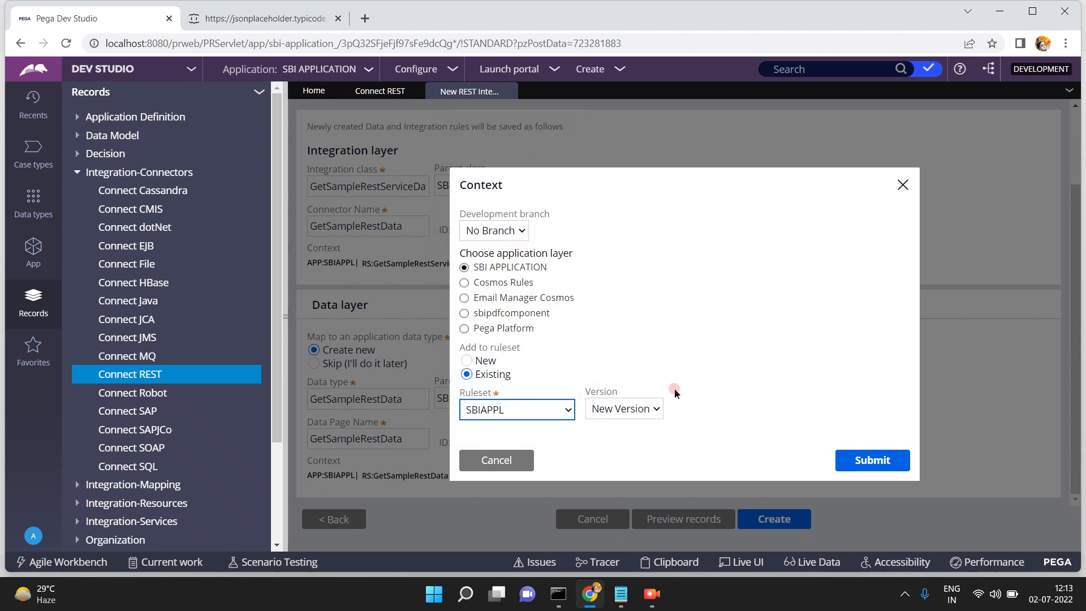
click(636, 417)
click(647, 411)
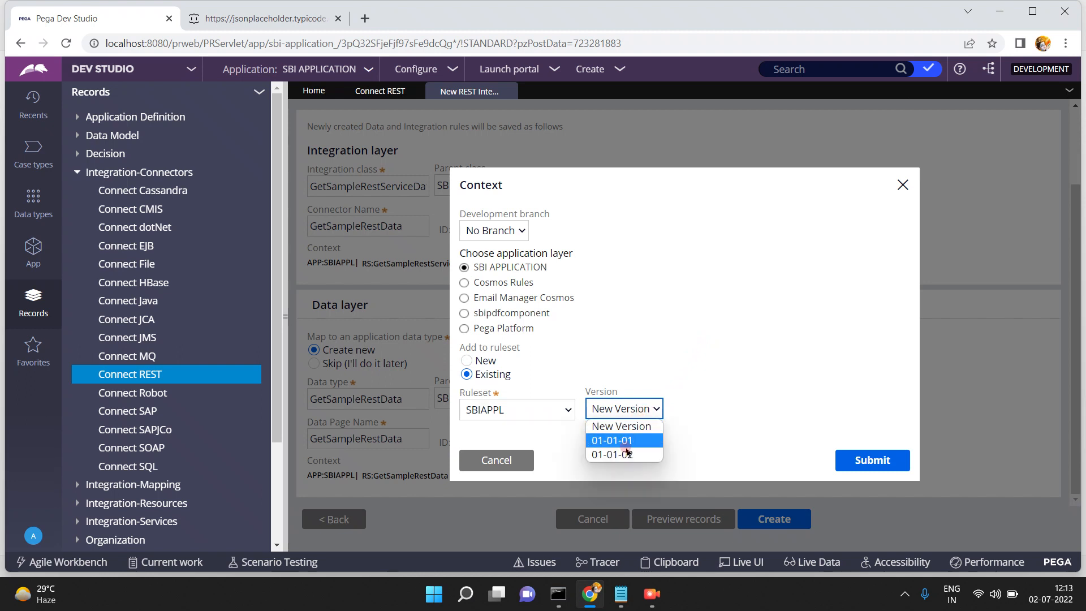
click(688, 386)
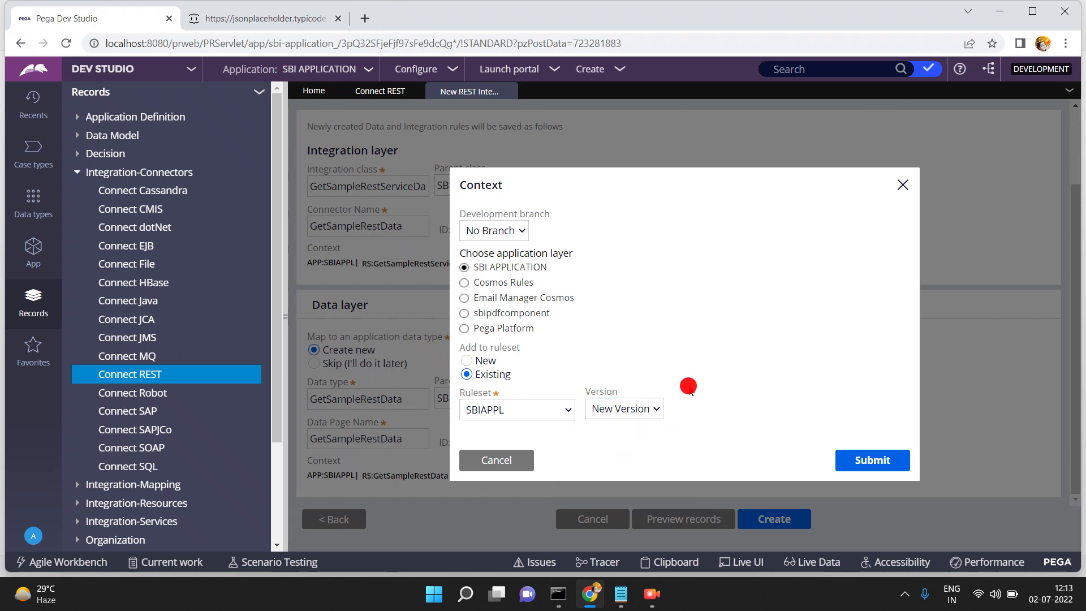
click(586, 412)
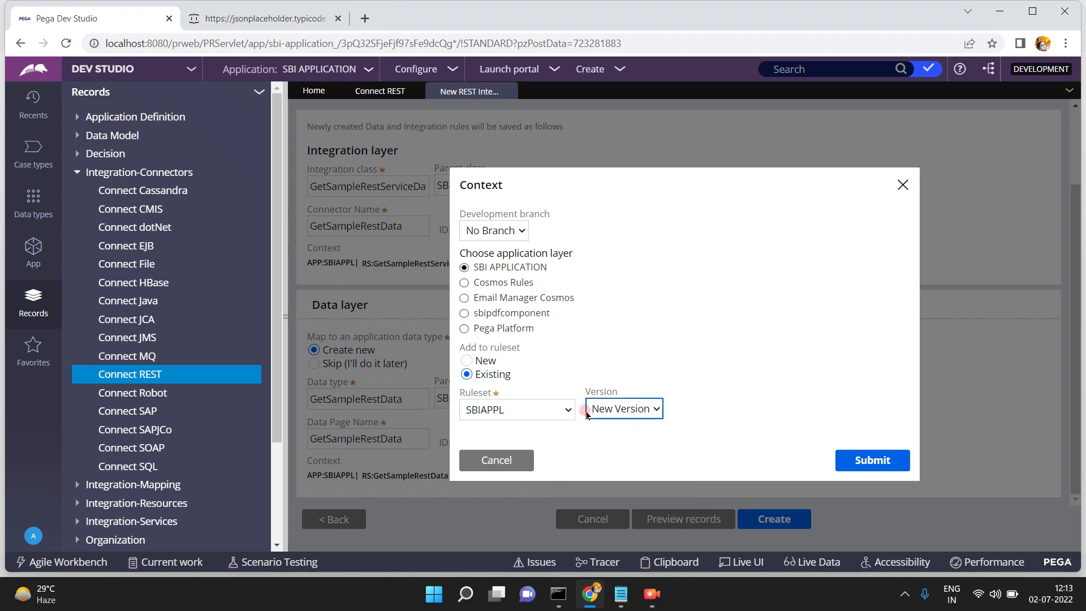
click(895, 462)
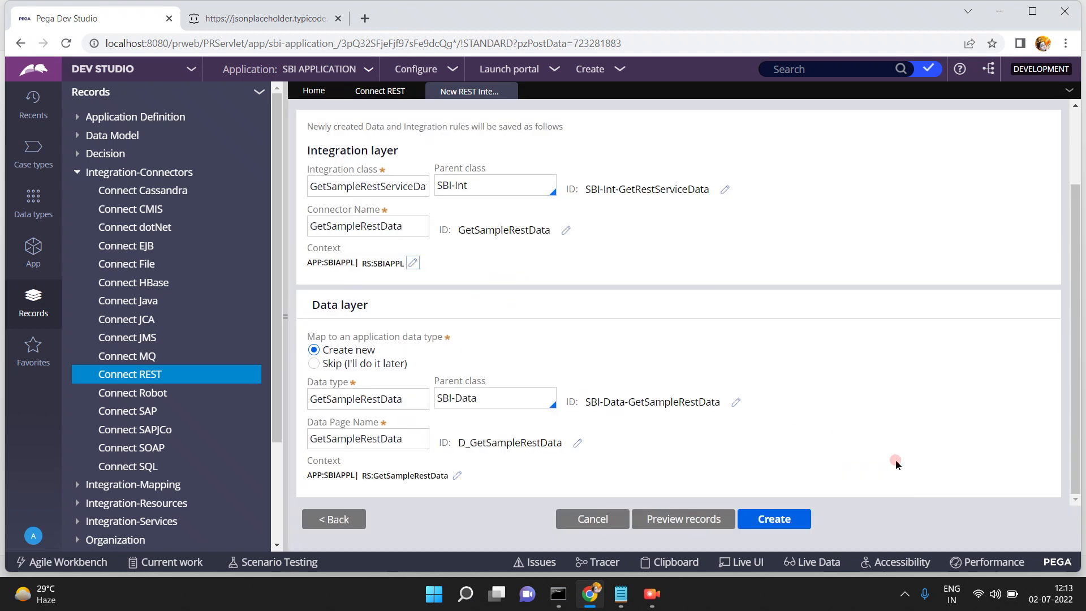
Set the data layer's context to the existing ruleset SBIAPPL with a new version.
click(523, 401)
click(456, 478)
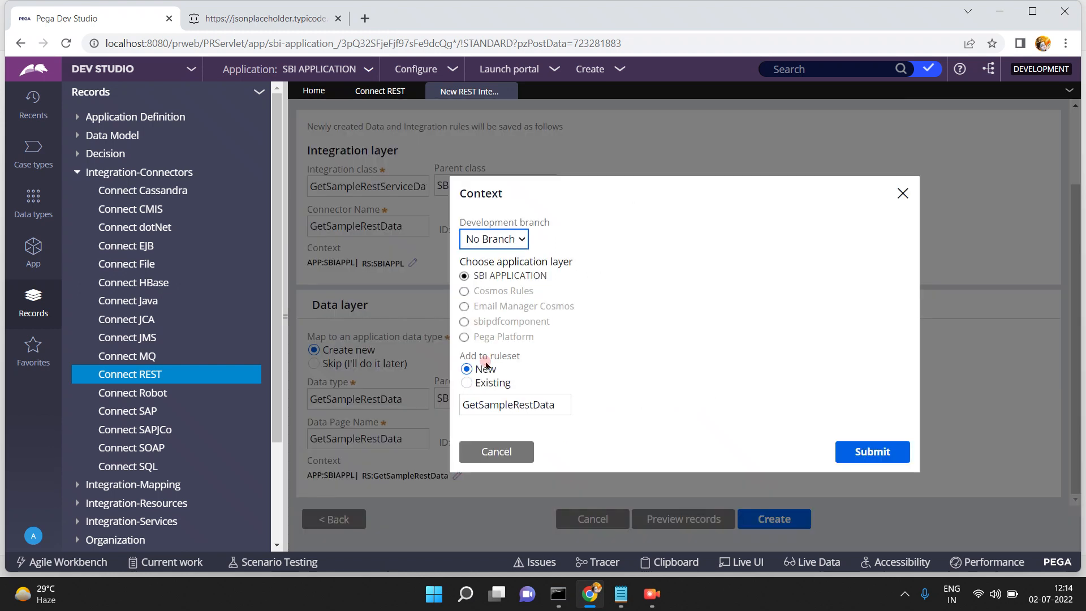
click(467, 382)
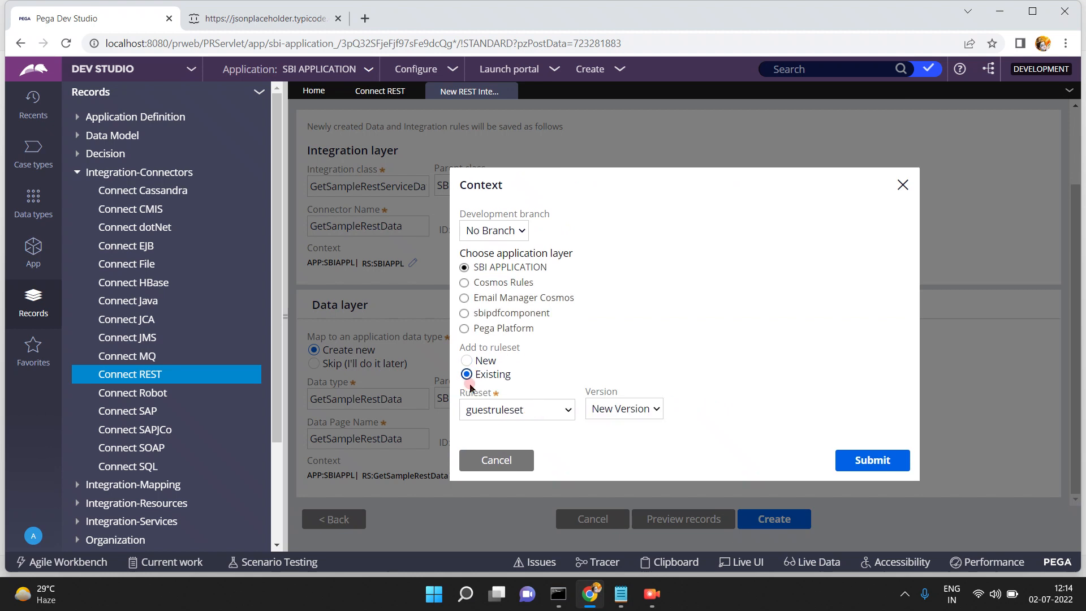
click(512, 410)
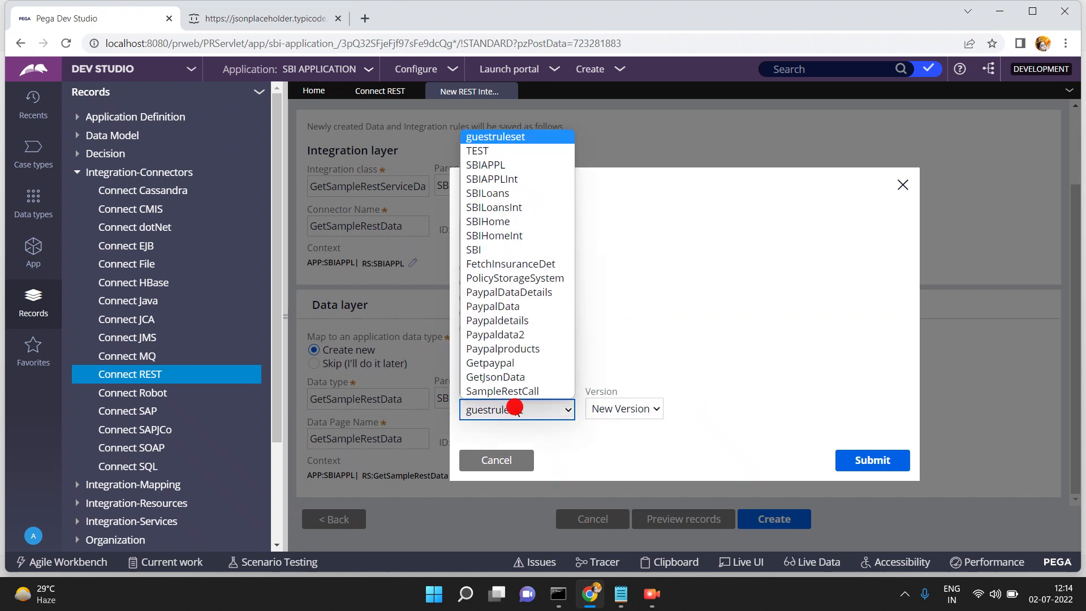
click(485, 165)
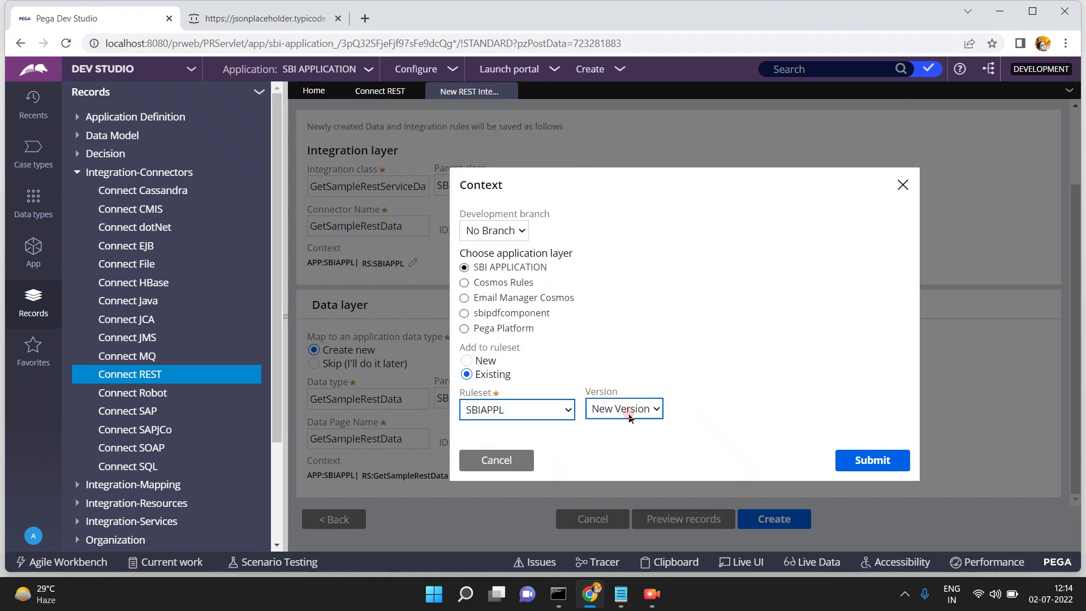
click(751, 391)
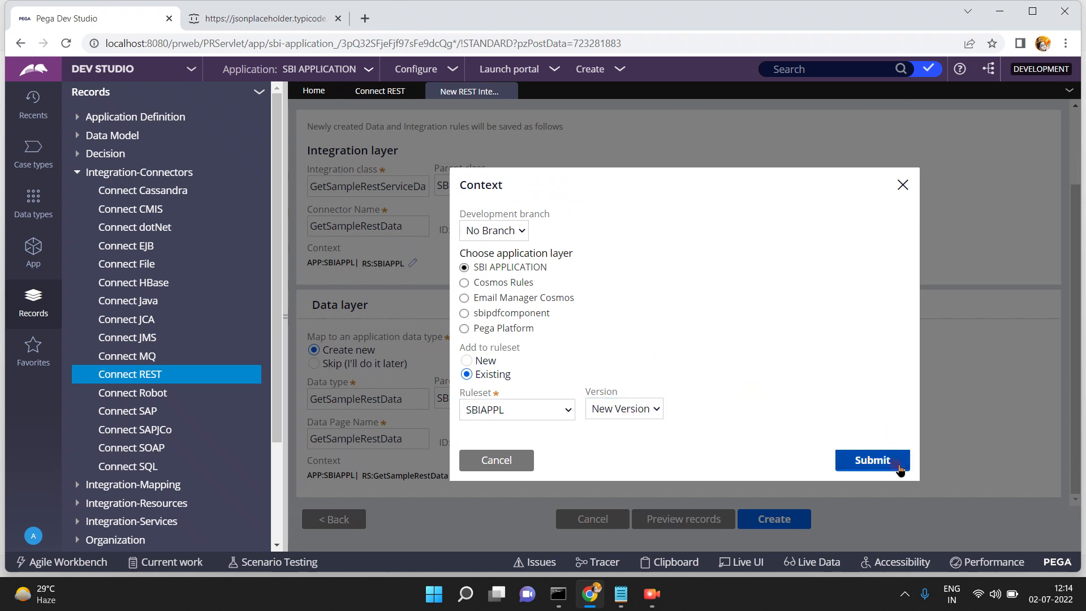
click(877, 460)
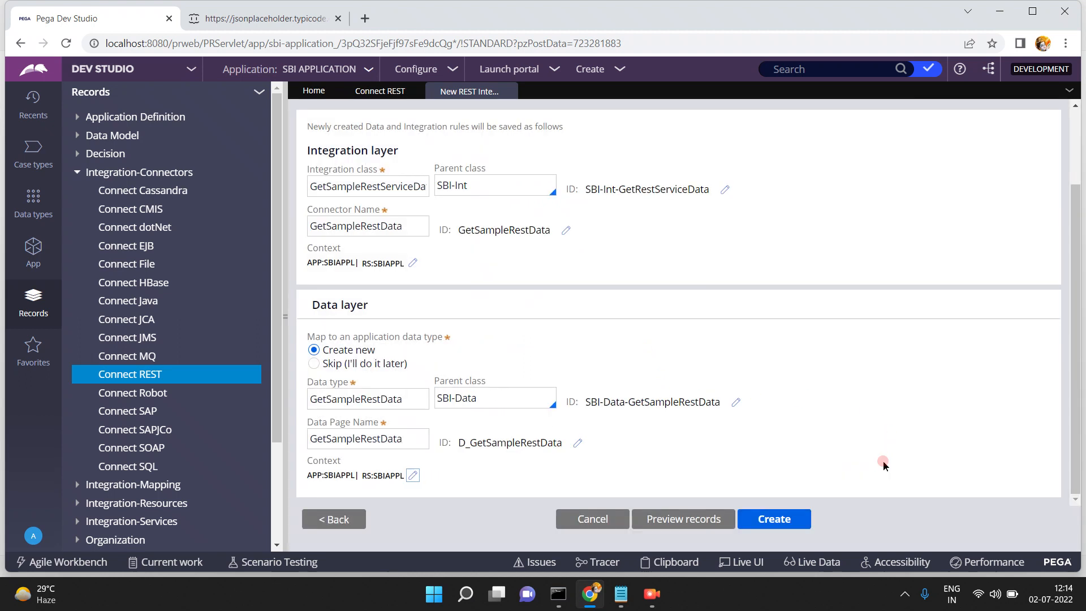
Preview the records the integration will generate and try to create the REST integration.
click(686, 519)
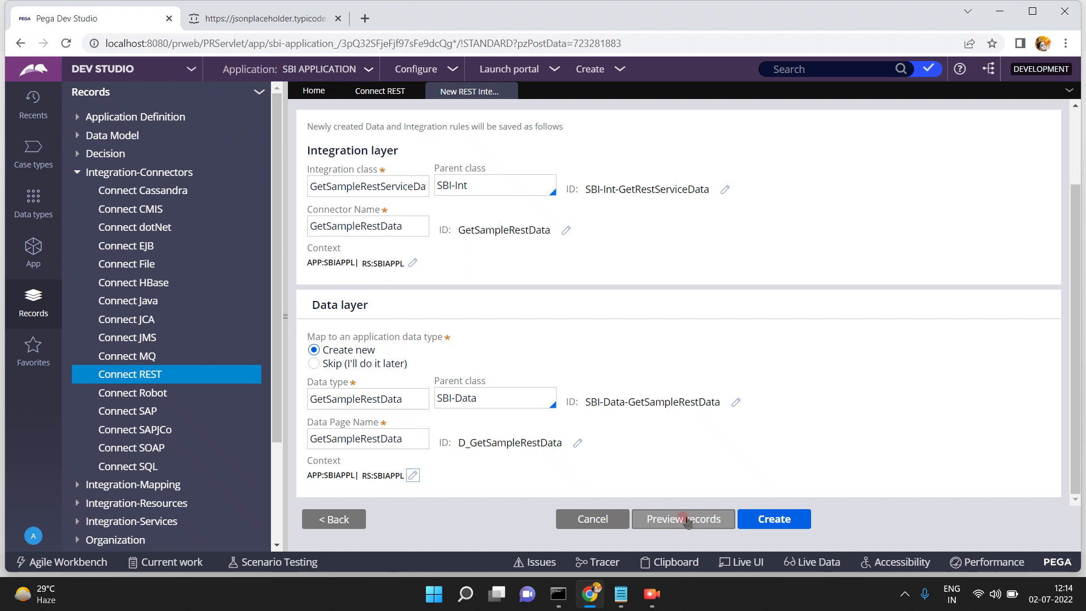
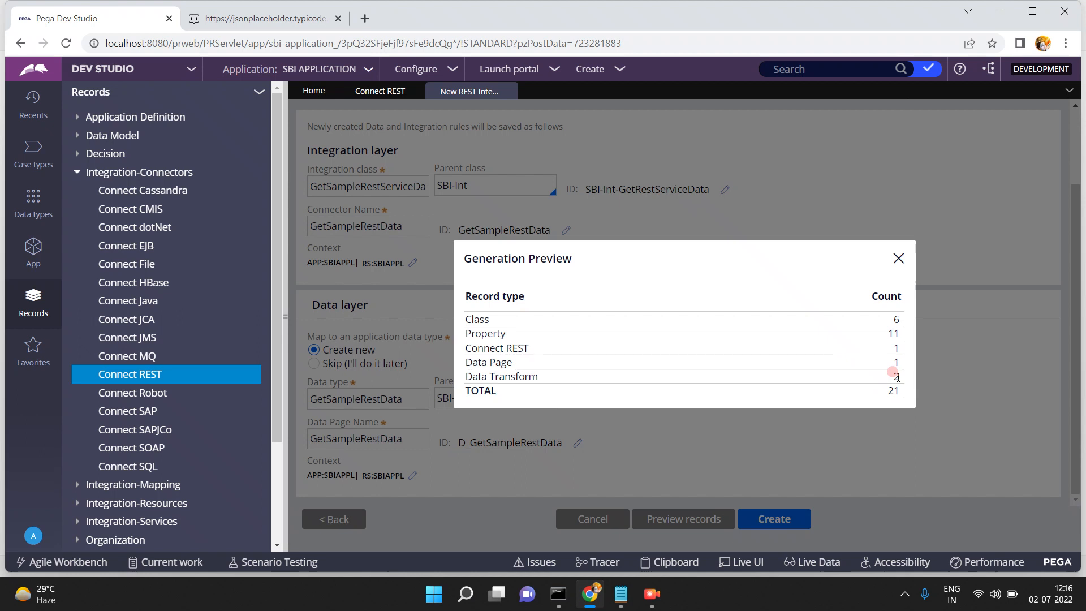
click(898, 258)
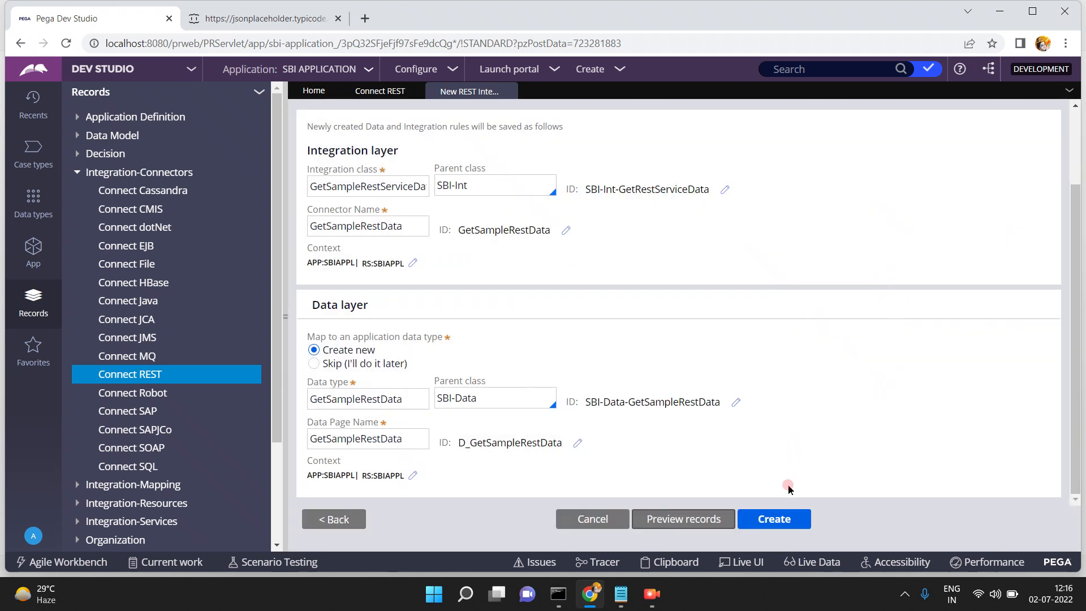
click(779, 519)
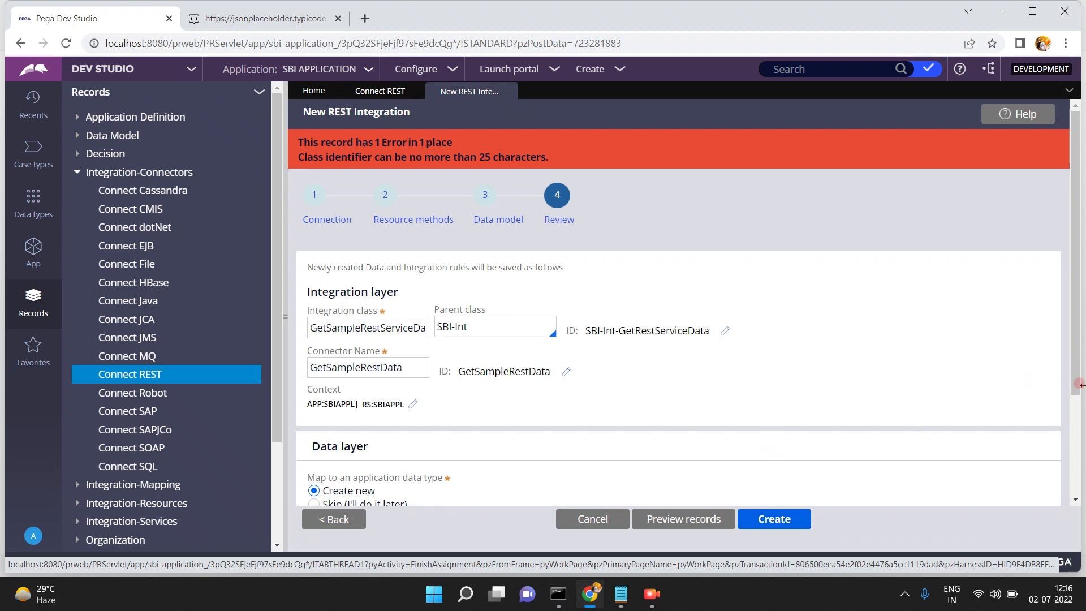
click(1077, 429)
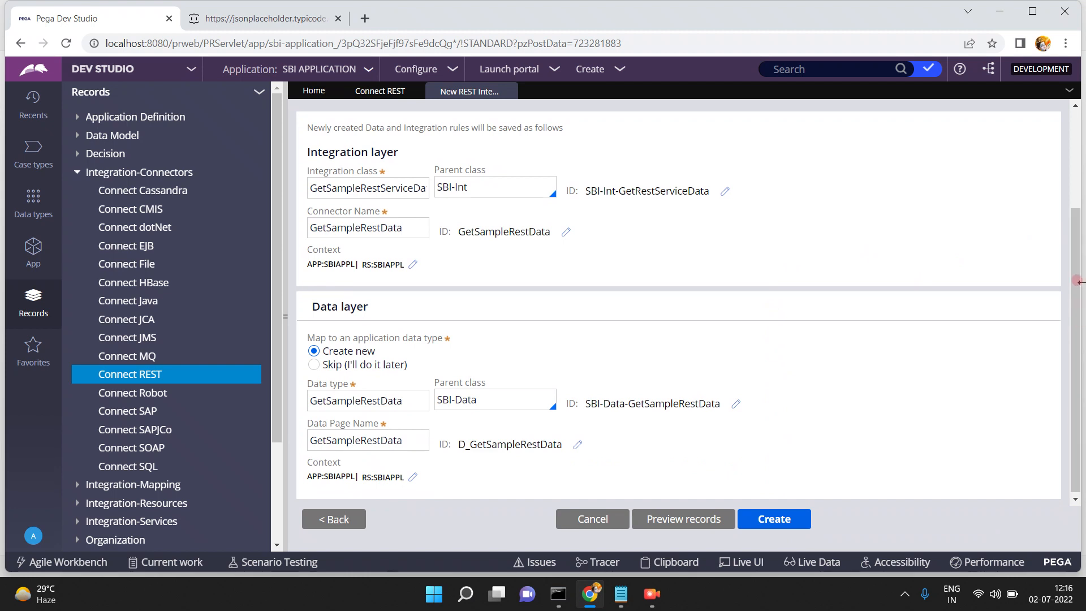
click(1075, 193)
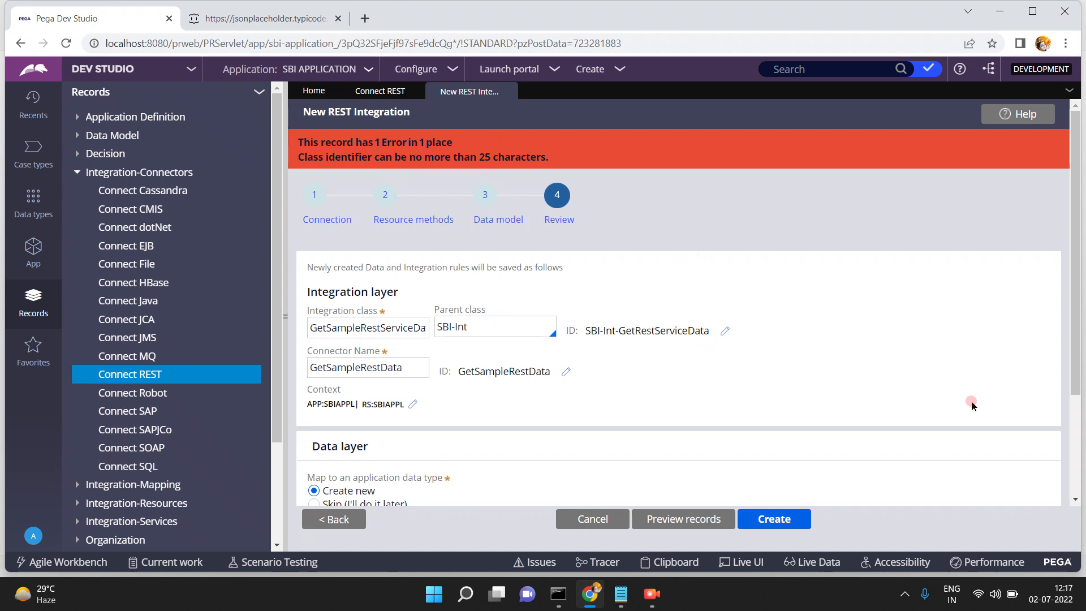
click(1075, 460)
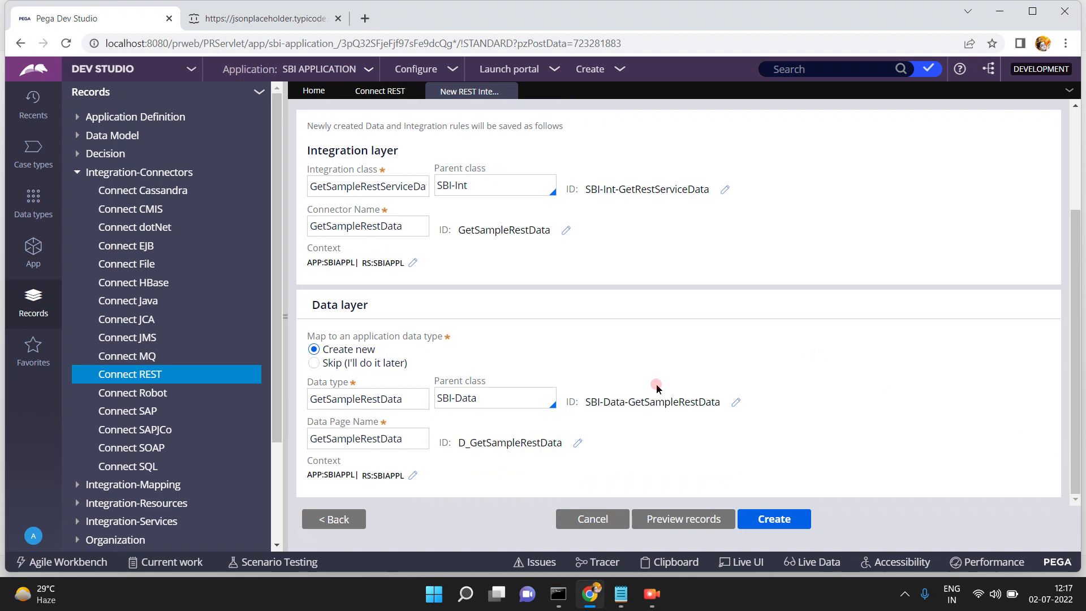
Go back to the resource methods stage and advance again to the review stage.
click(339, 518)
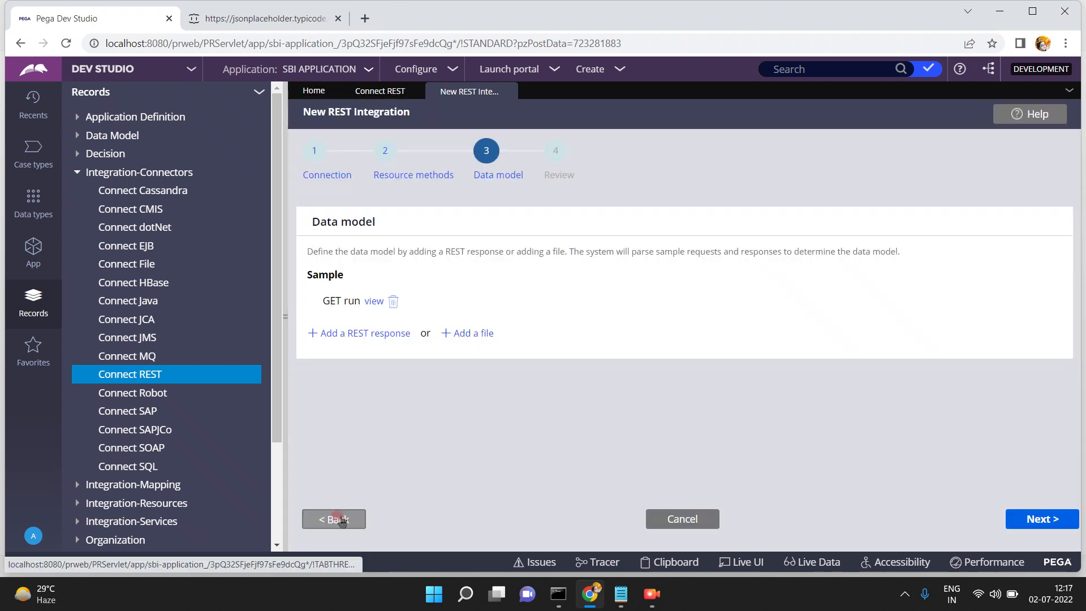
click(340, 518)
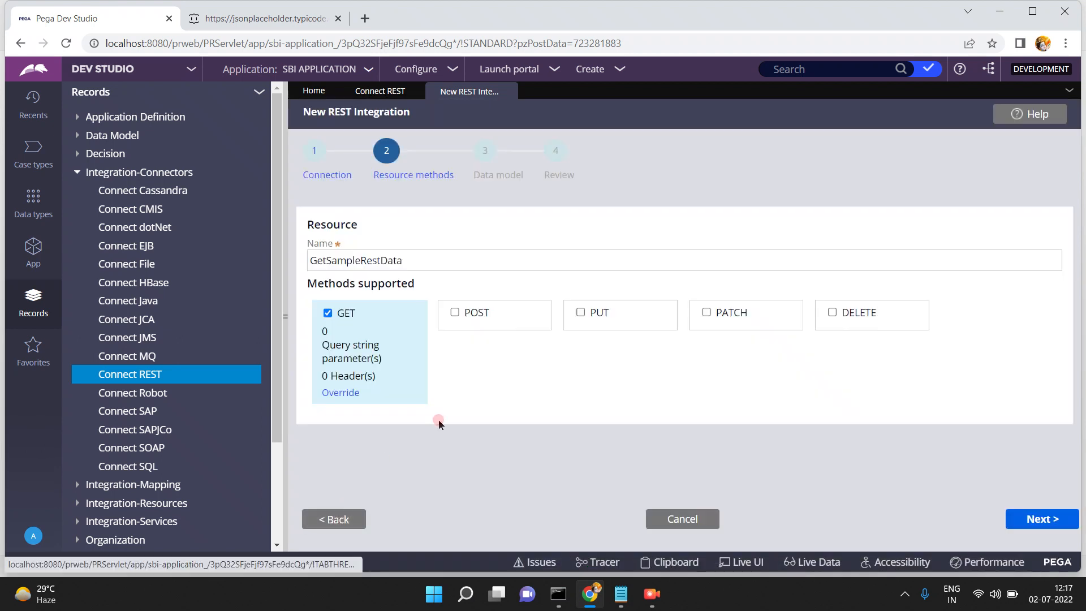
click(1040, 521)
click(1040, 520)
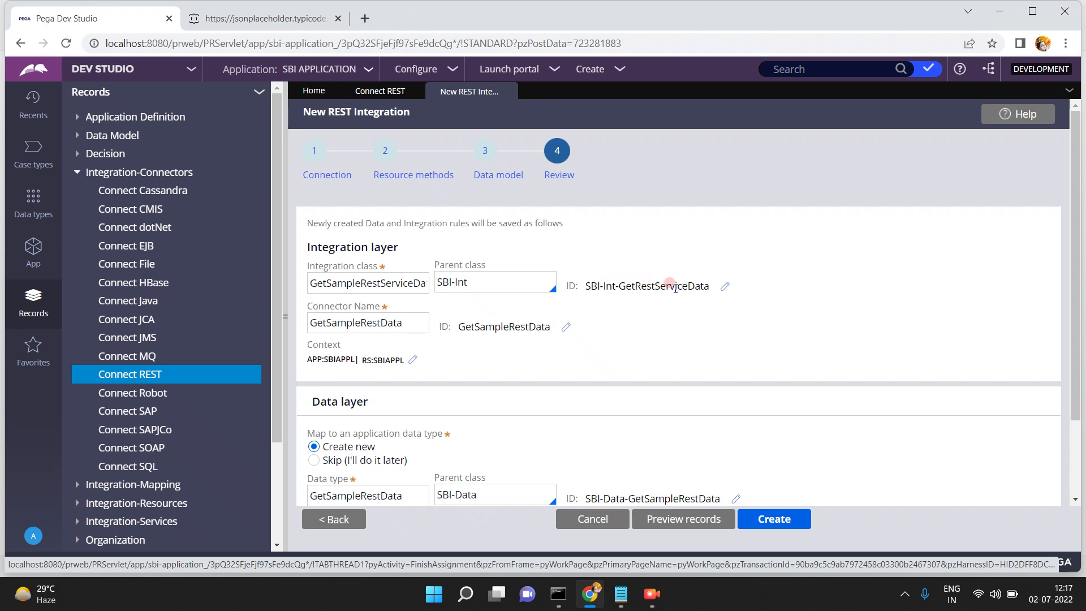
Shorten the integration class identifier to SBI-Int-GetRServiceData.
click(724, 286)
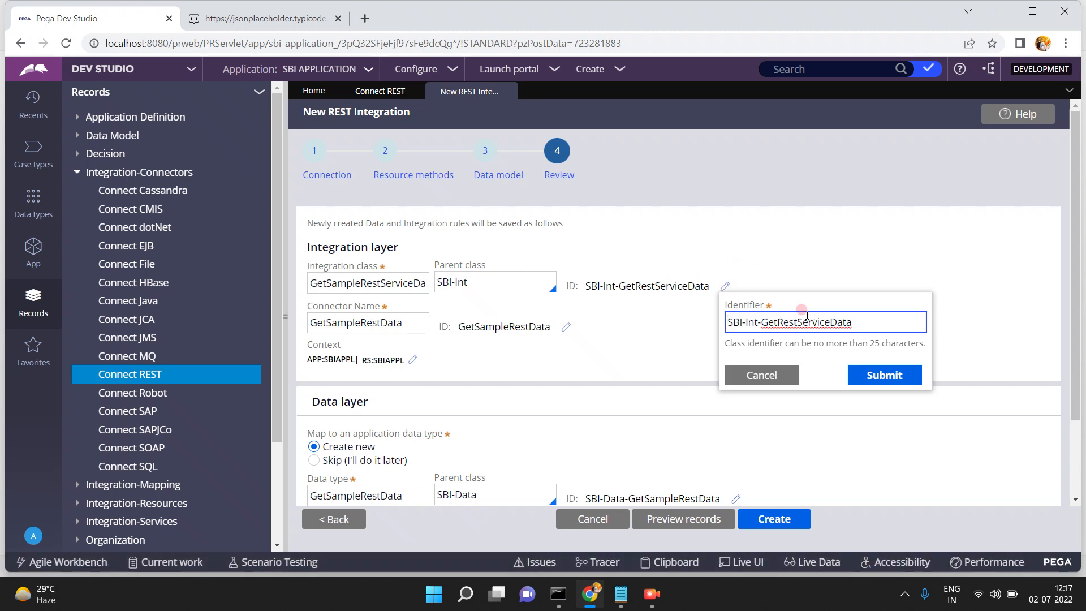
click(786, 322)
click(787, 318)
key(BackSpace)
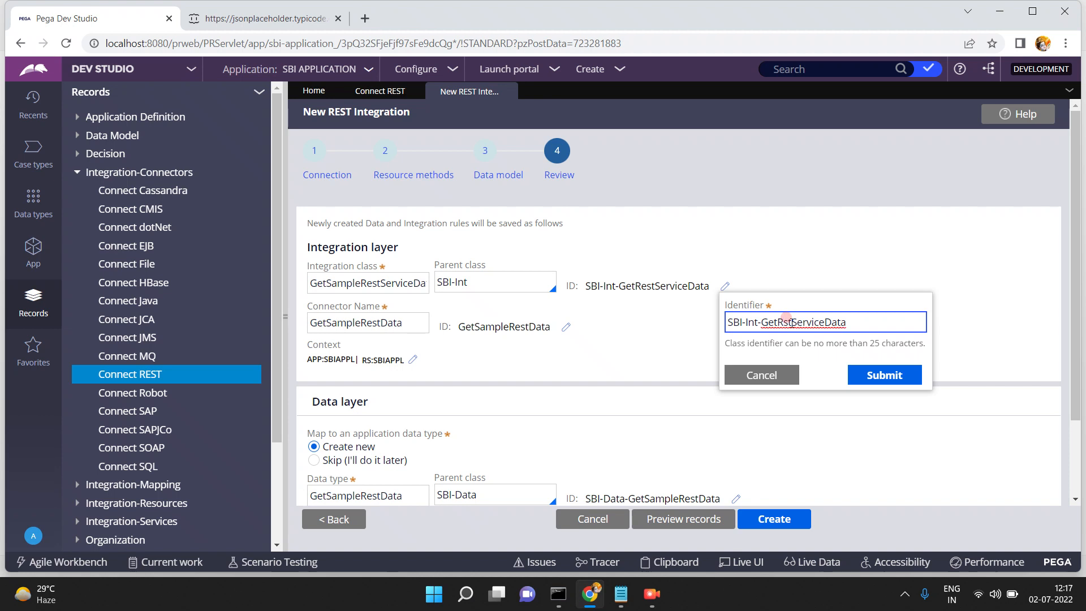
key(Delete)
key(Delete)
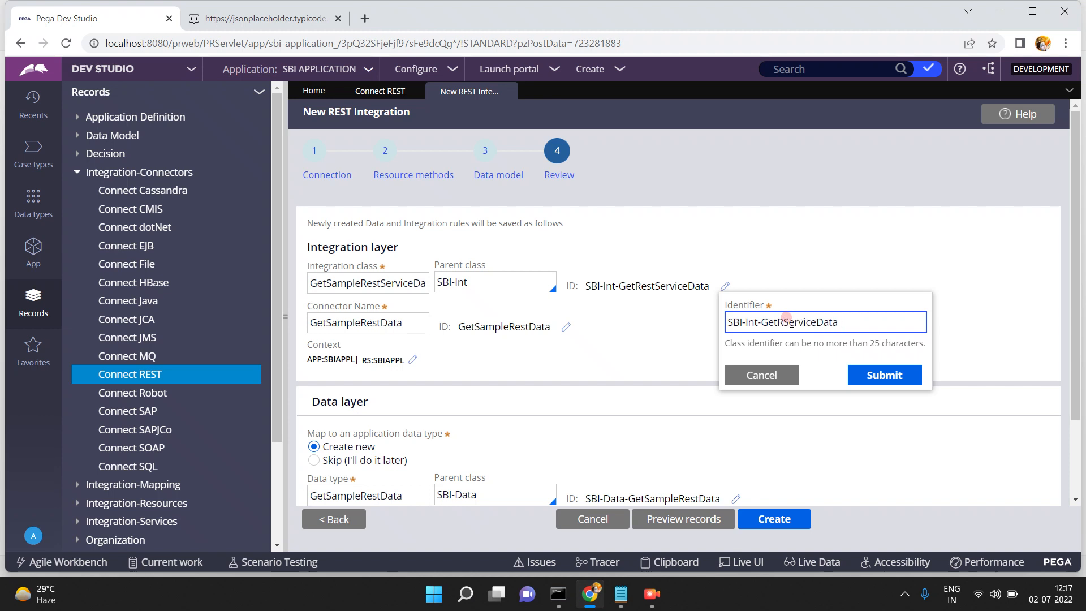
click(883, 376)
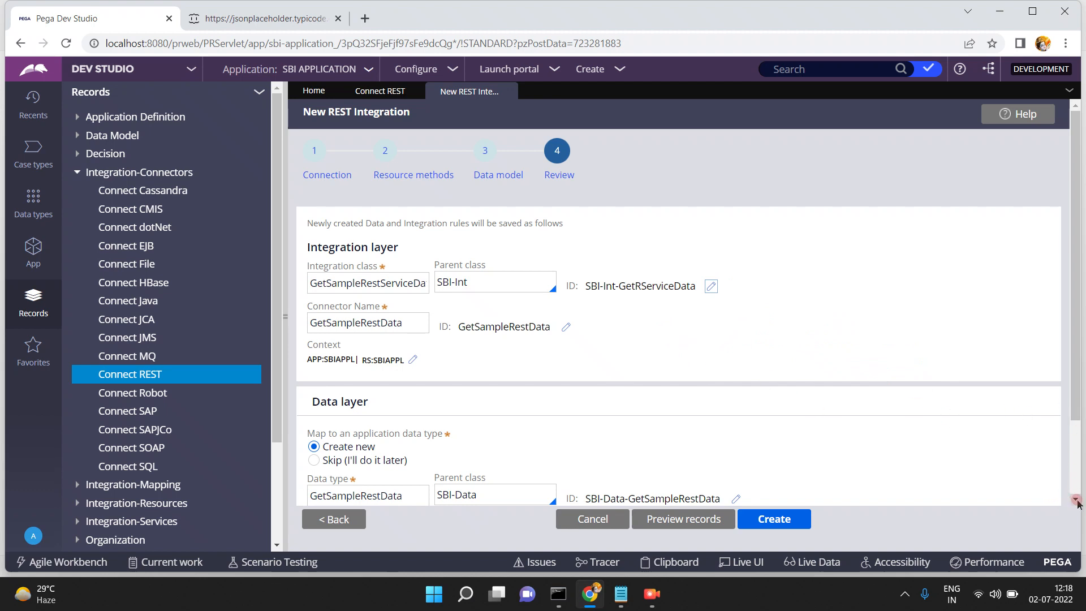
Shorten the data type's class identifier to SBI-Data-GetSampleRData and try to create the integration.
scroll(1074, 498, down, 2)
click(735, 414)
click(796, 448)
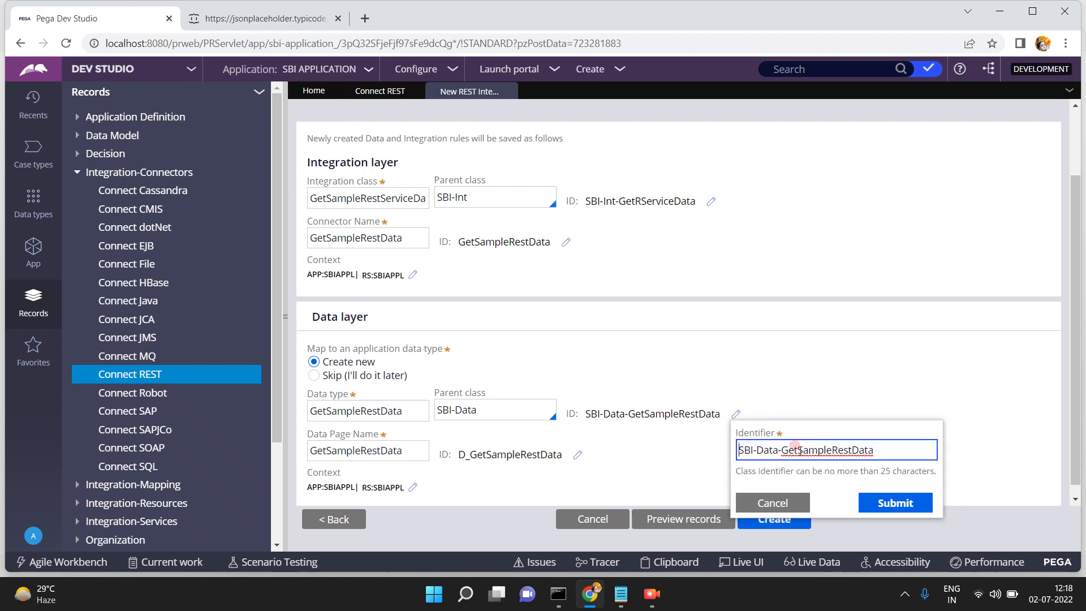
click(835, 449)
key(Delete)
key(Delete)
key(Delete)
click(906, 502)
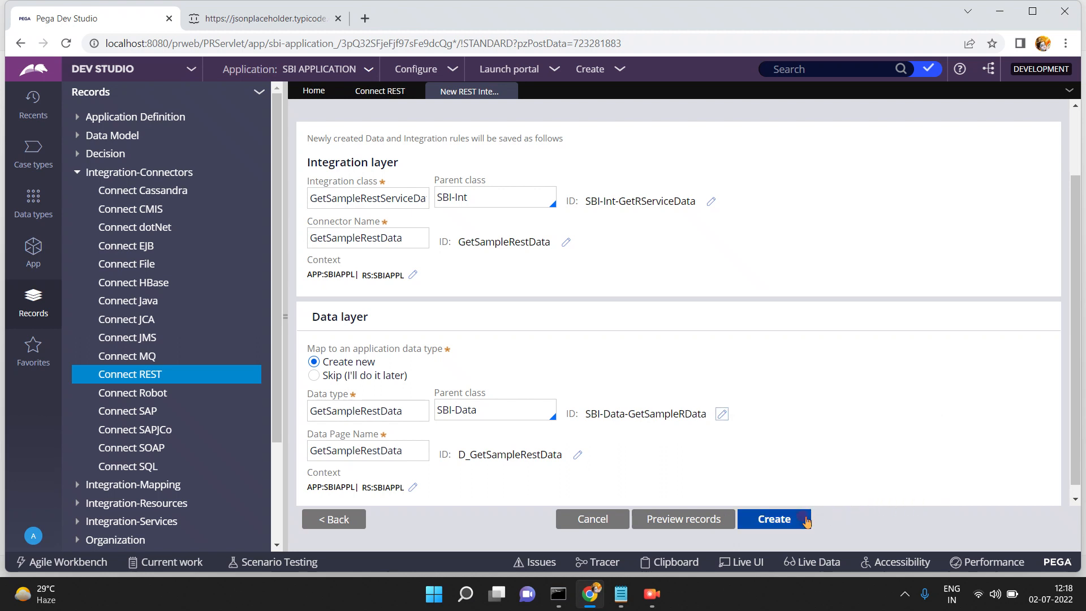
click(785, 520)
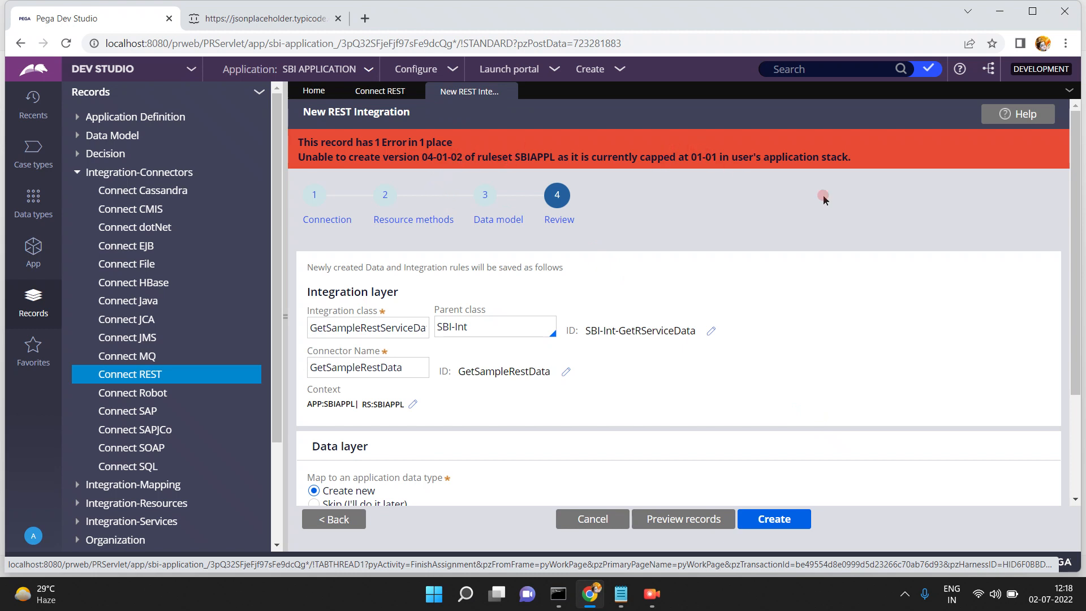
Set the SBIAPPL ruleset version to 01-01-01 in the integration layer's context.
click(1074, 444)
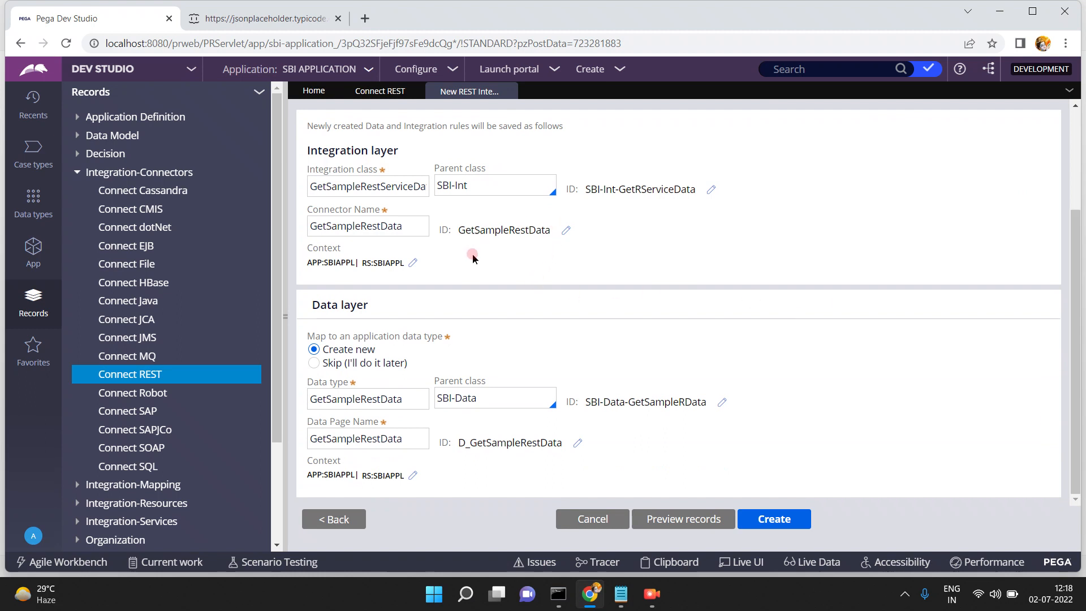
click(412, 262)
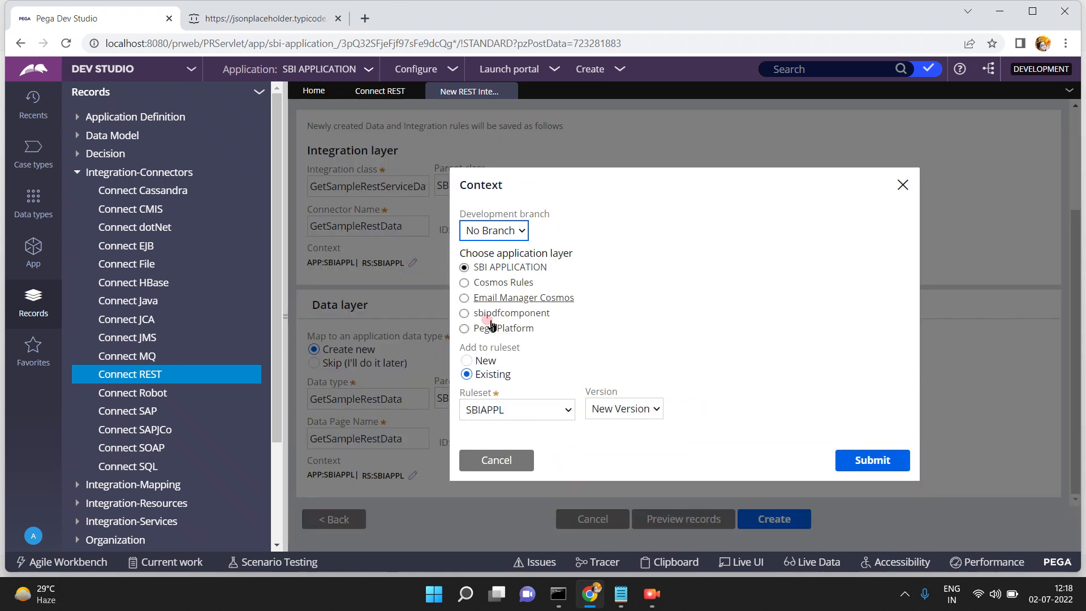
click(621, 410)
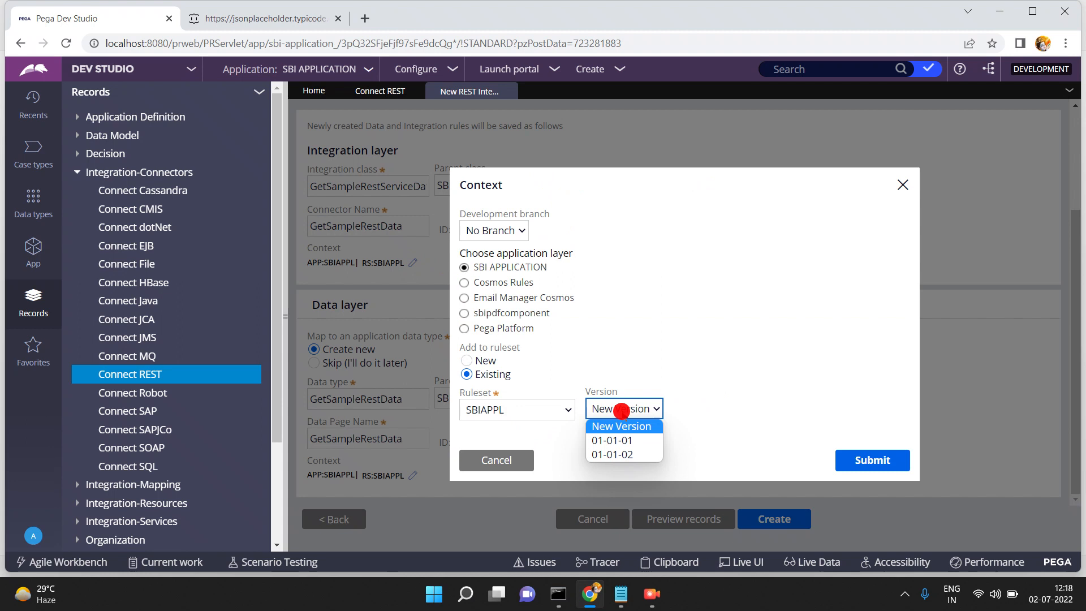
click(612, 440)
click(864, 461)
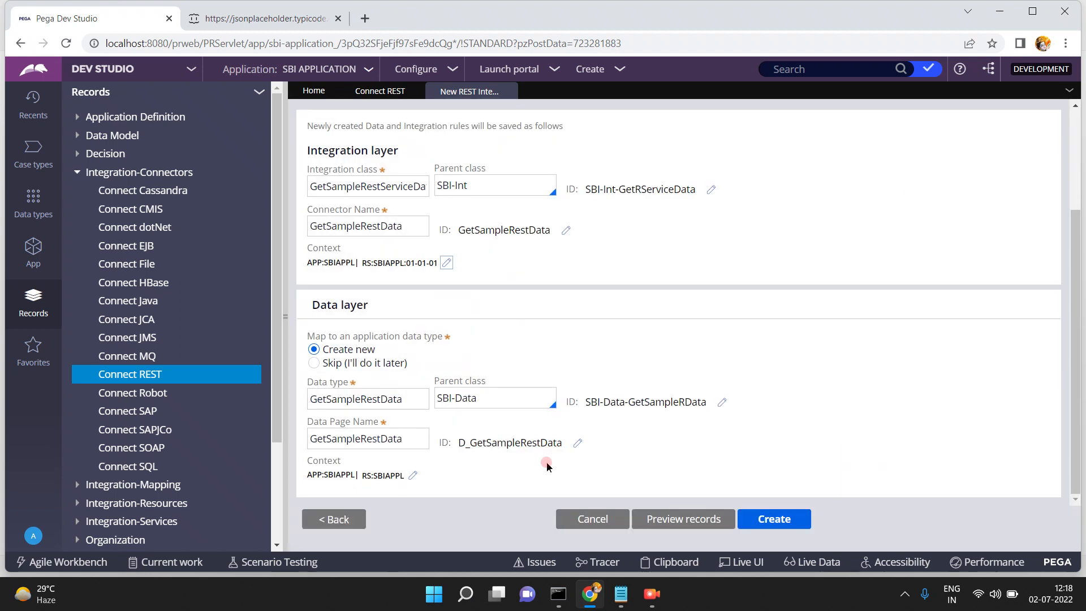
Set the data layer's SBIAPPL ruleset version to 01-01-01, and generate the REST integration records.
click(414, 475)
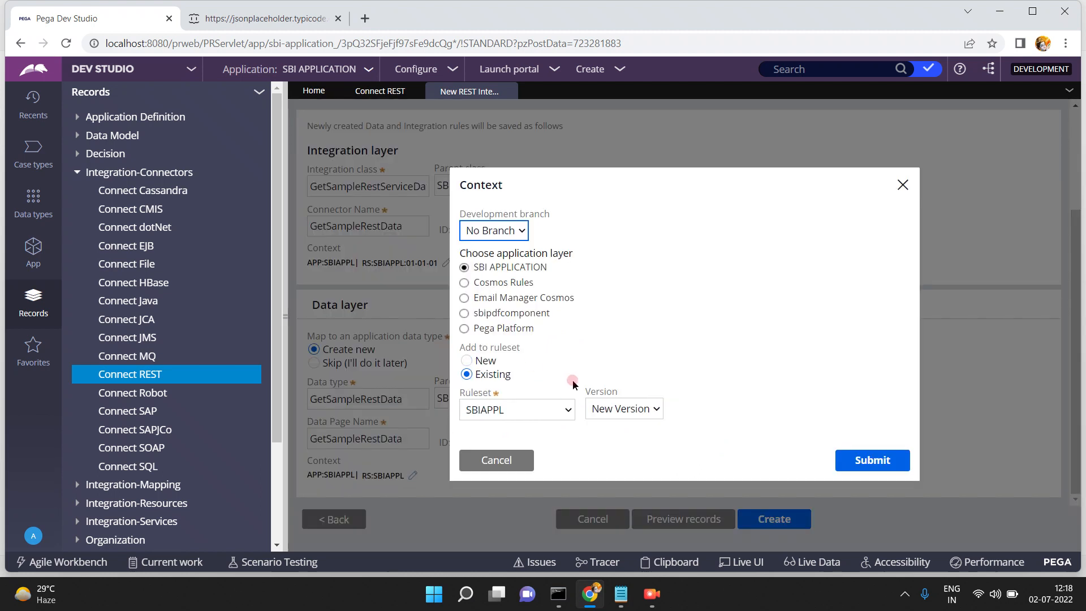
click(604, 409)
click(611, 441)
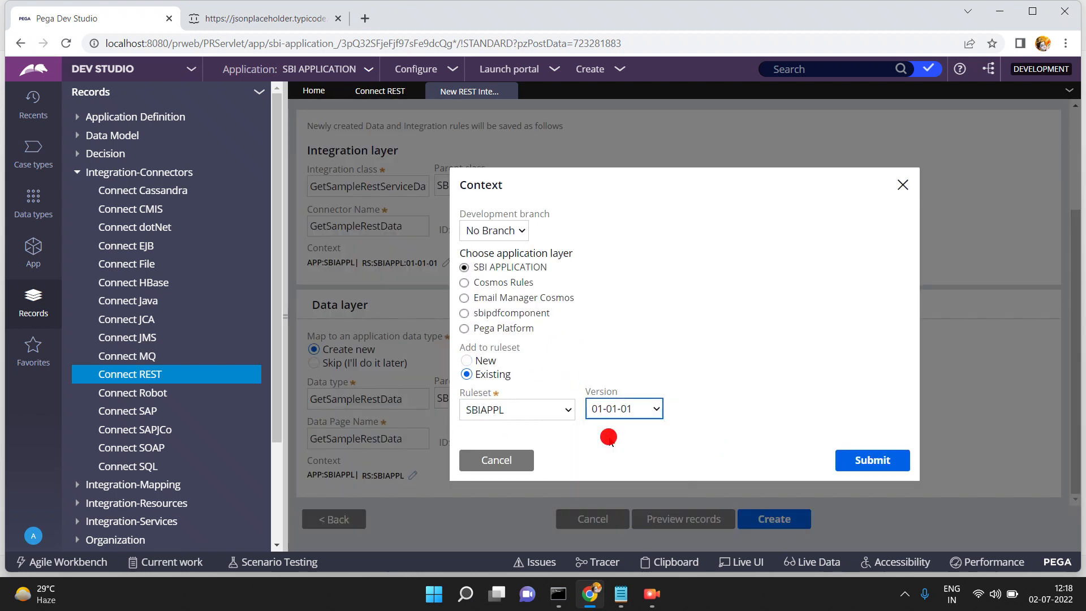
click(864, 461)
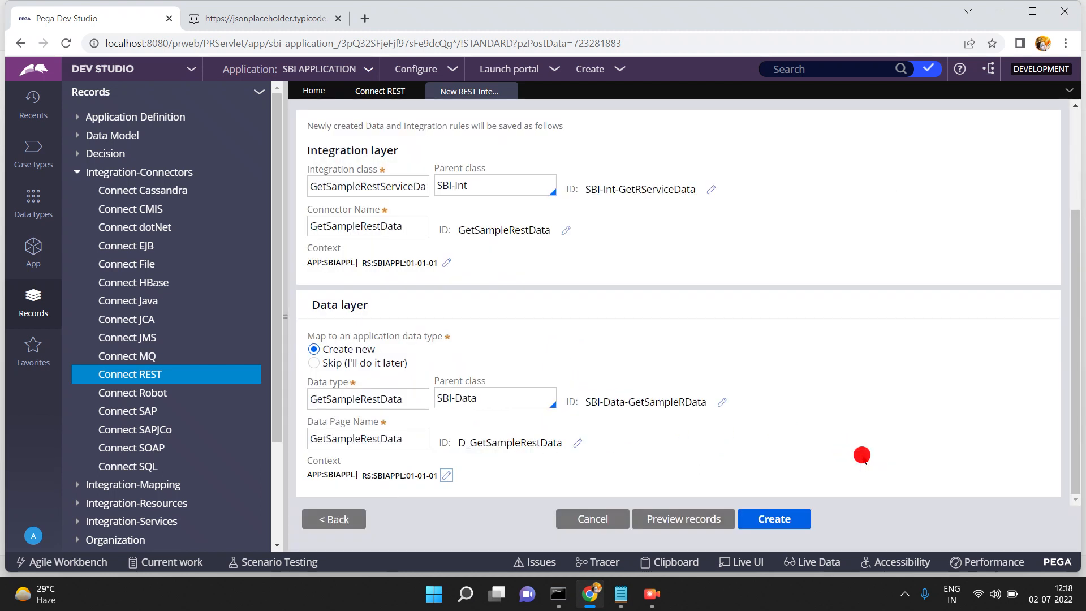
click(790, 520)
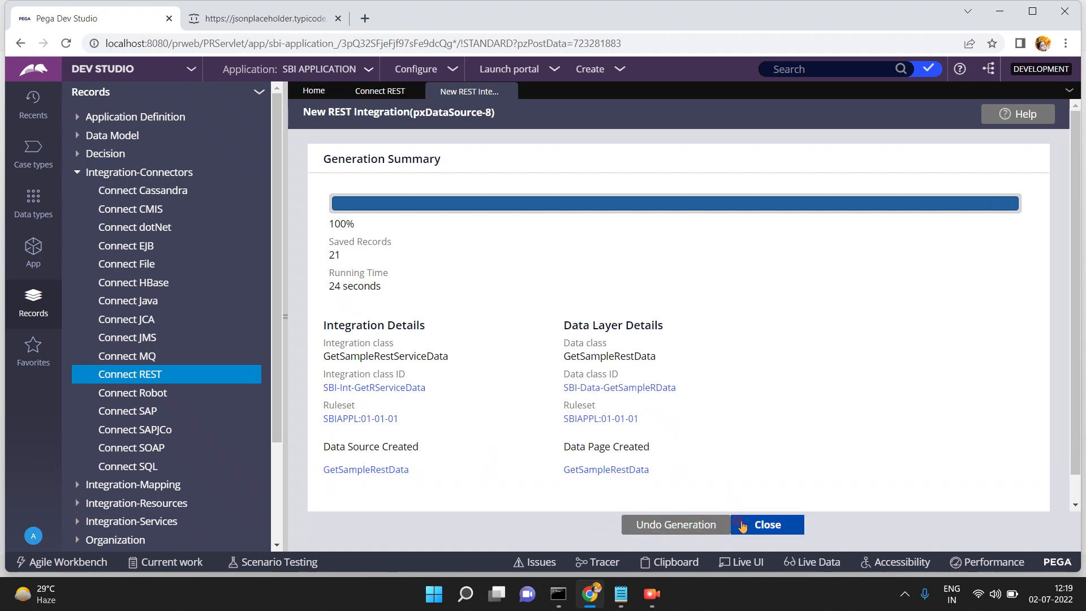
click(769, 525)
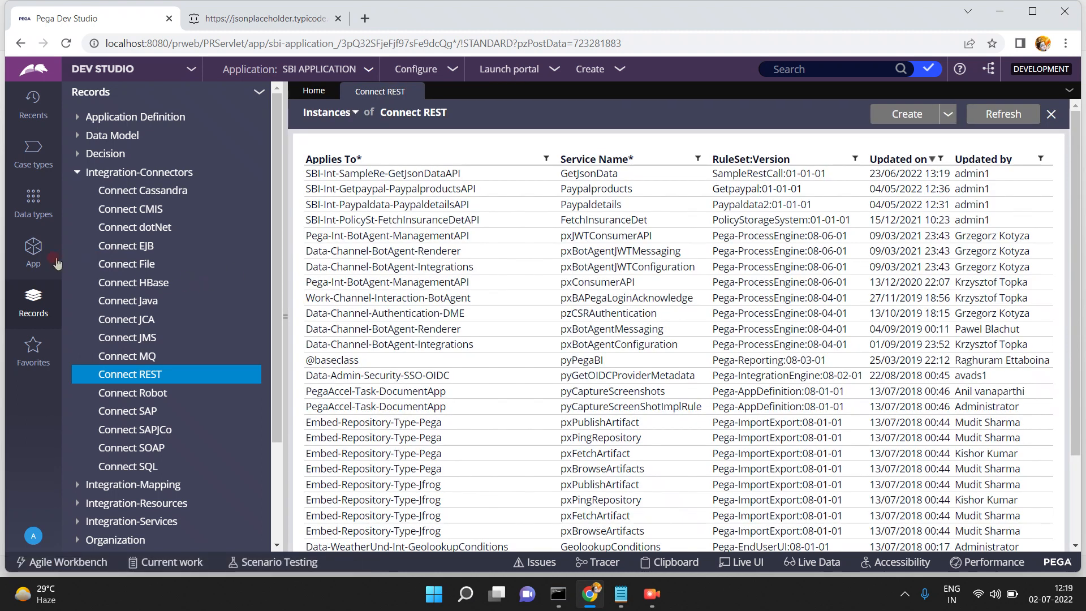
Look up the SBI-Int class in the application's class explorer to list its subclasses.
click(36, 260)
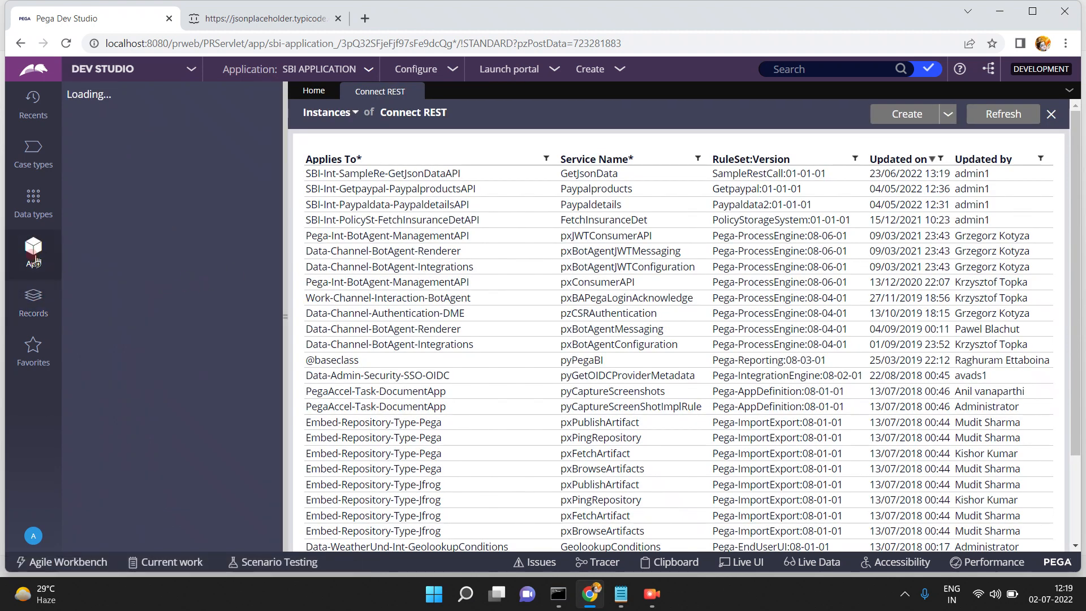
click(247, 149)
key(BackSpace)
key(BackSpace)
key(BackSpace)
key(BackSpace)
key(BackSpace)
key(BackSpace)
key(BackSpace)
key(BackSpace)
key(BackSpace)
key(BackSpace)
key(BackSpace)
key(BackSpace)
key(BackSpace)
key(BackSpace)
key(BackSpace)
key(BackSpace)
key(BackSpace)
key(BackSpace)
key(BackSpace)
key(BackSpace)
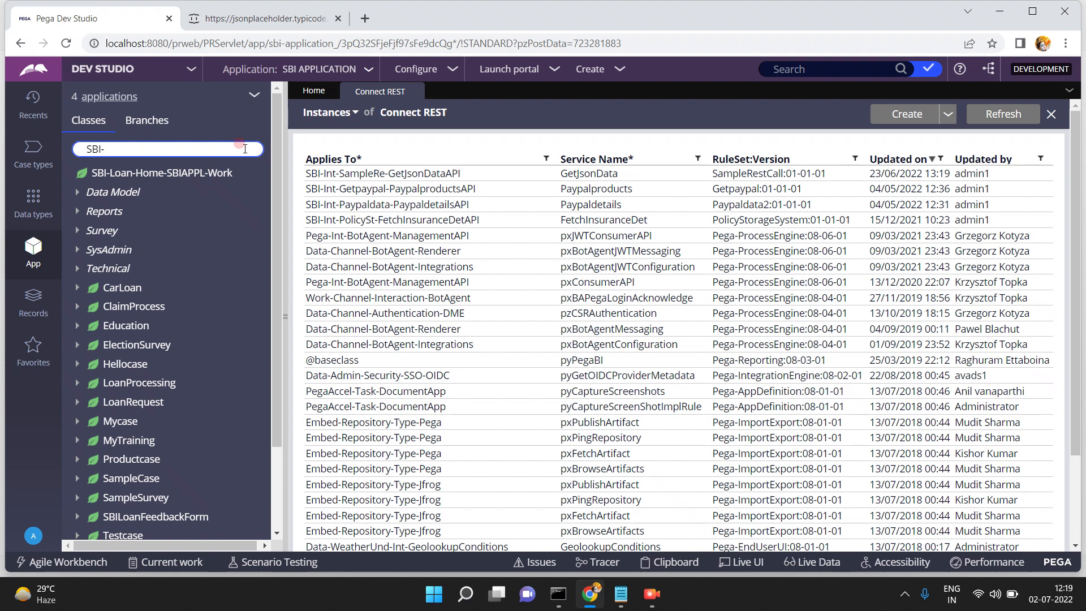
text(Int)
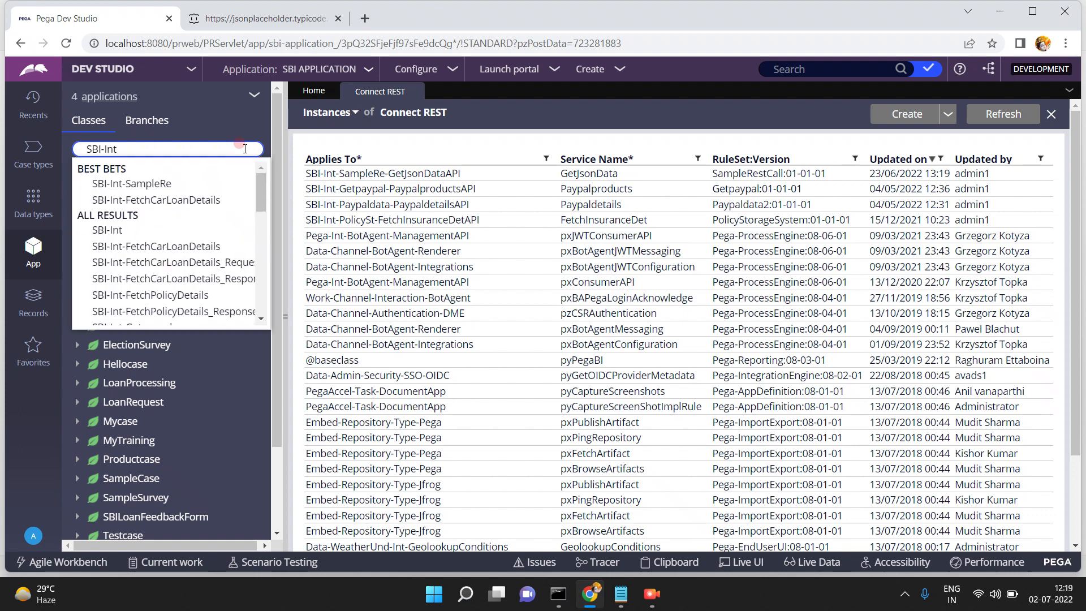
click(226, 200)
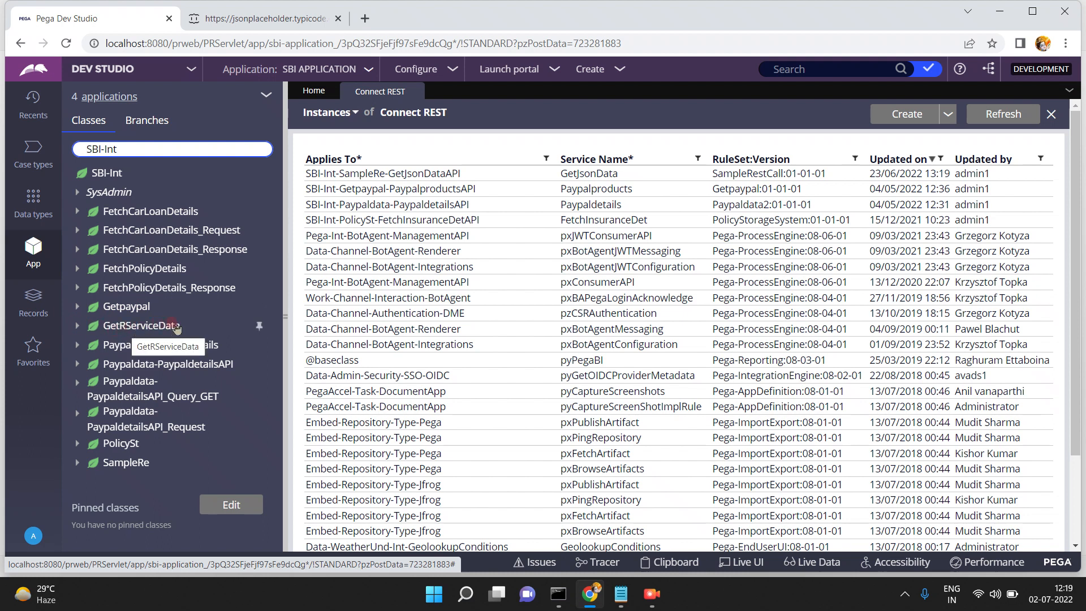
Expand the GetRServiceData class and inspect its subclasses and SysAdmin group.
click(76, 326)
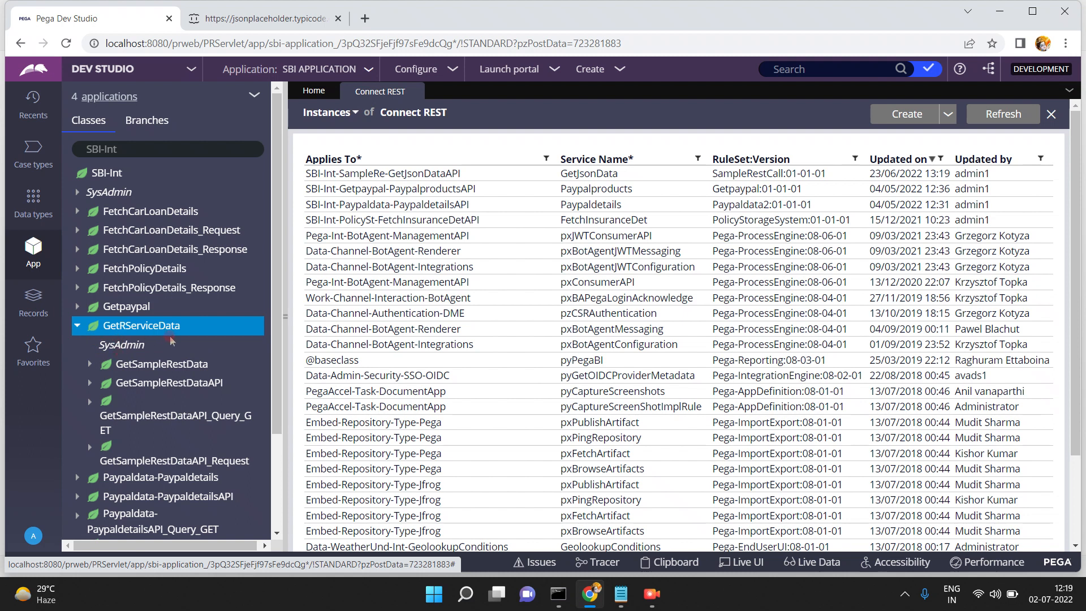
click(124, 341)
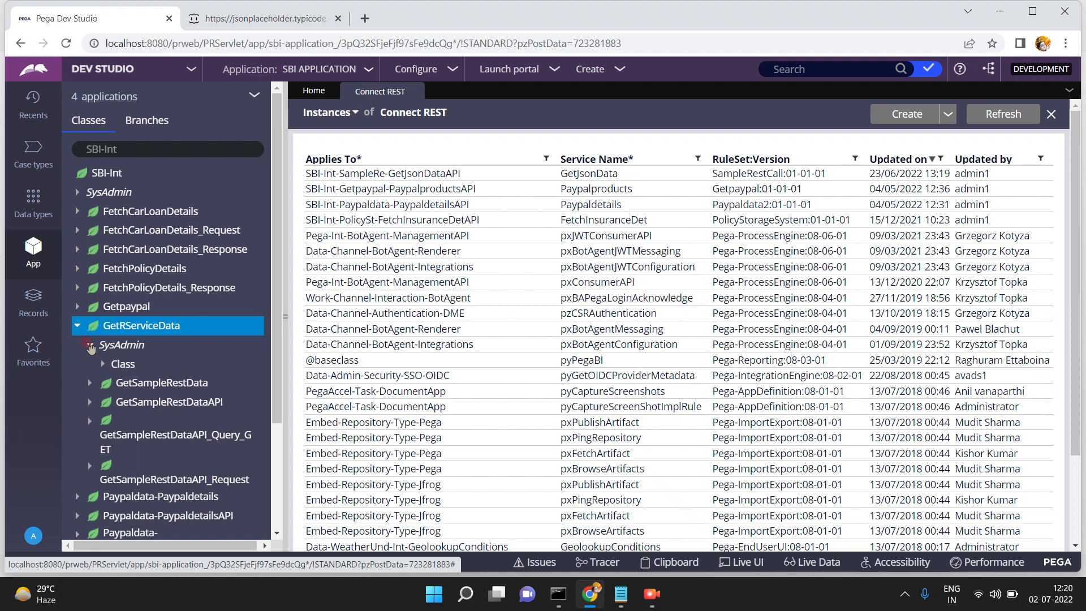
click(91, 346)
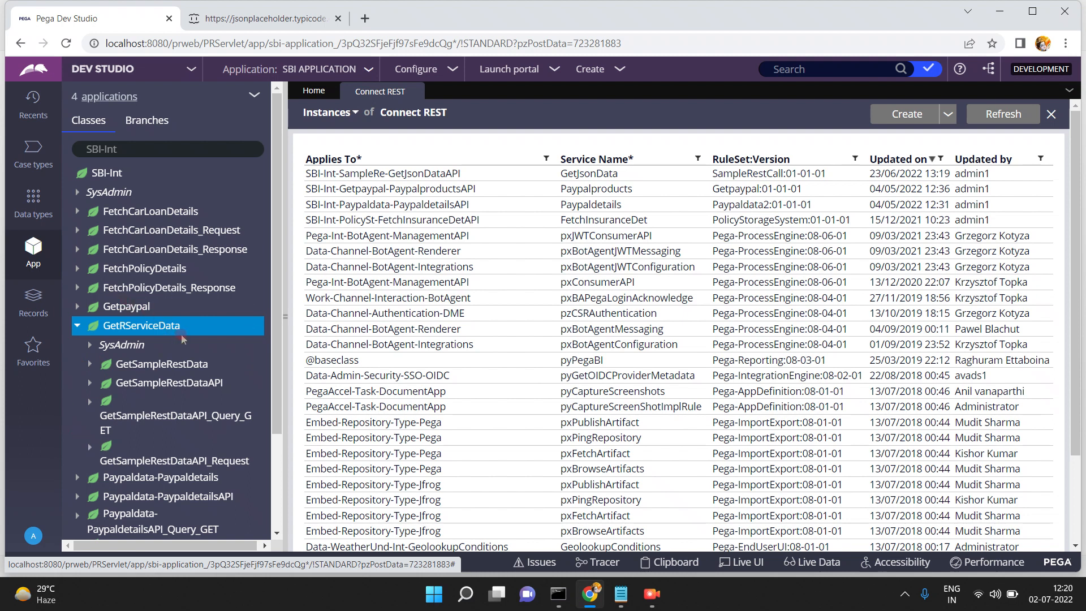
Narrow the class explorer to the SBI-Int-GetRServiceData class.
click(150, 148)
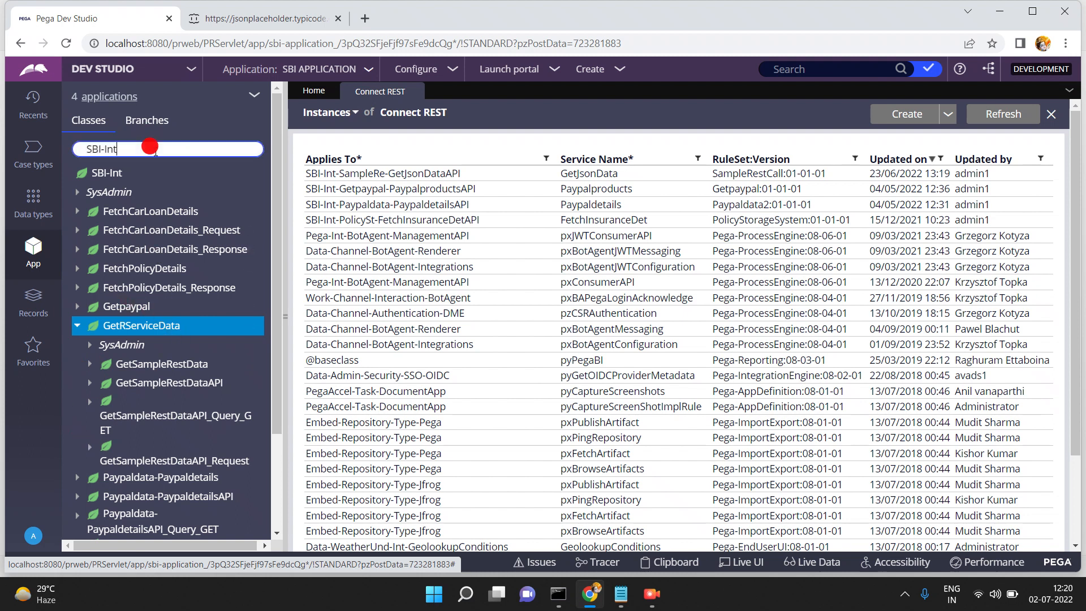
text(R)
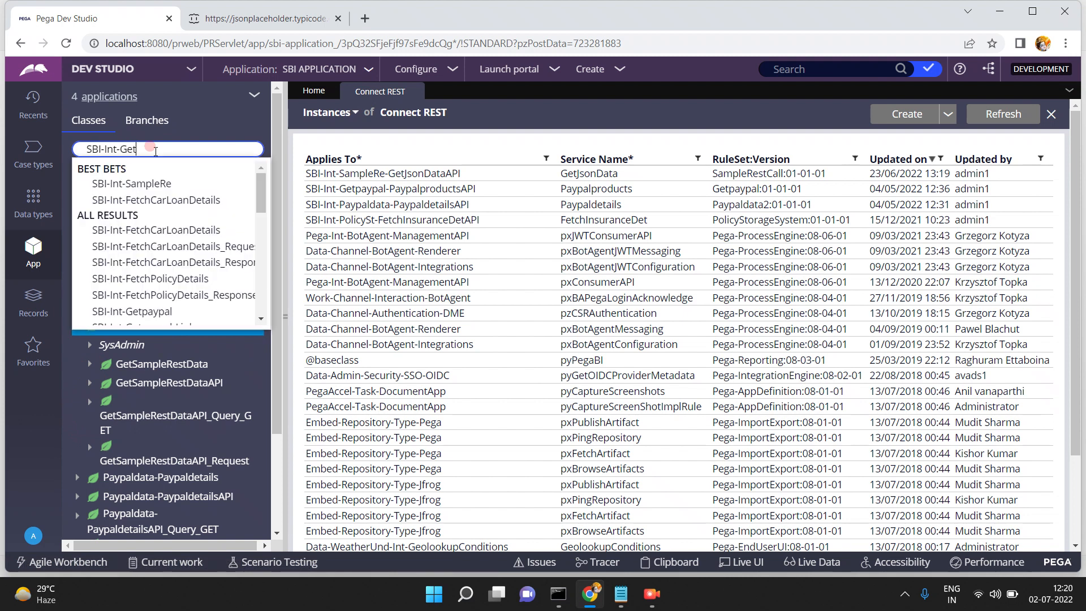
text(R)
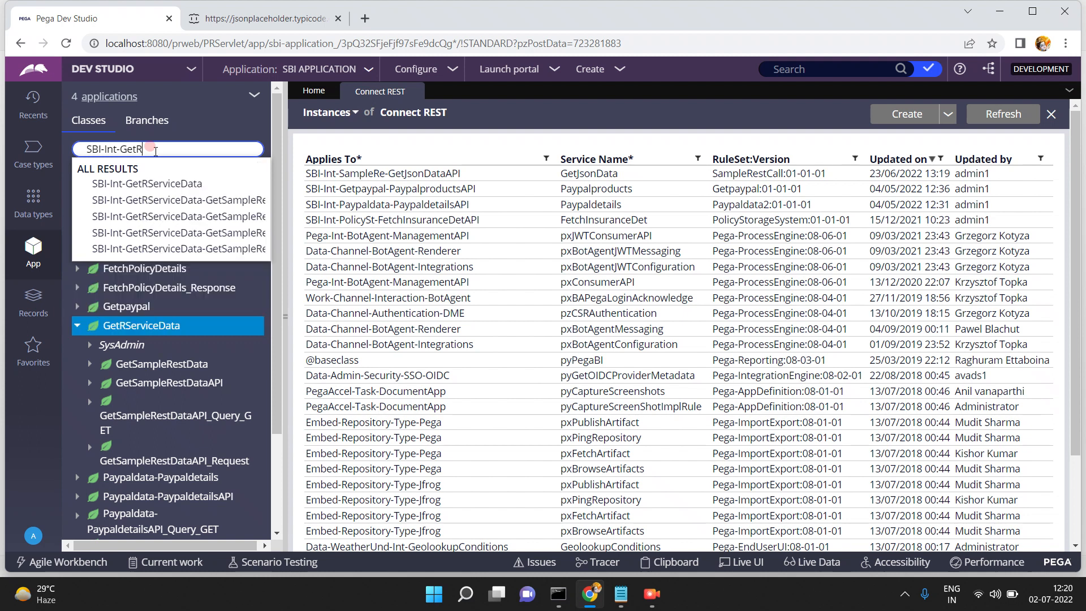
click(167, 183)
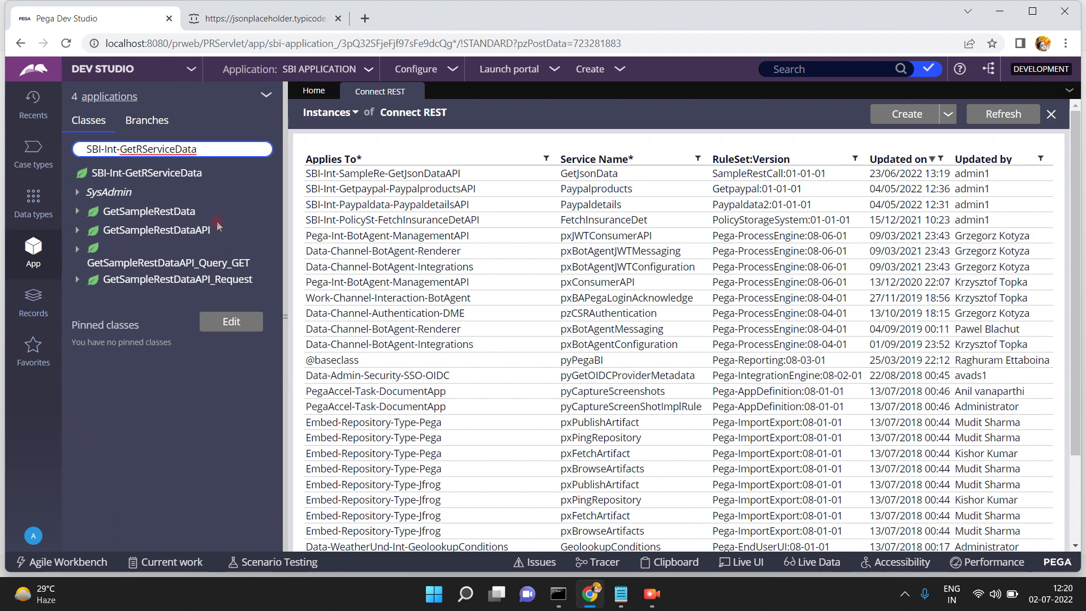
click(206, 147)
key(BackSpace)
key(BackSpace)
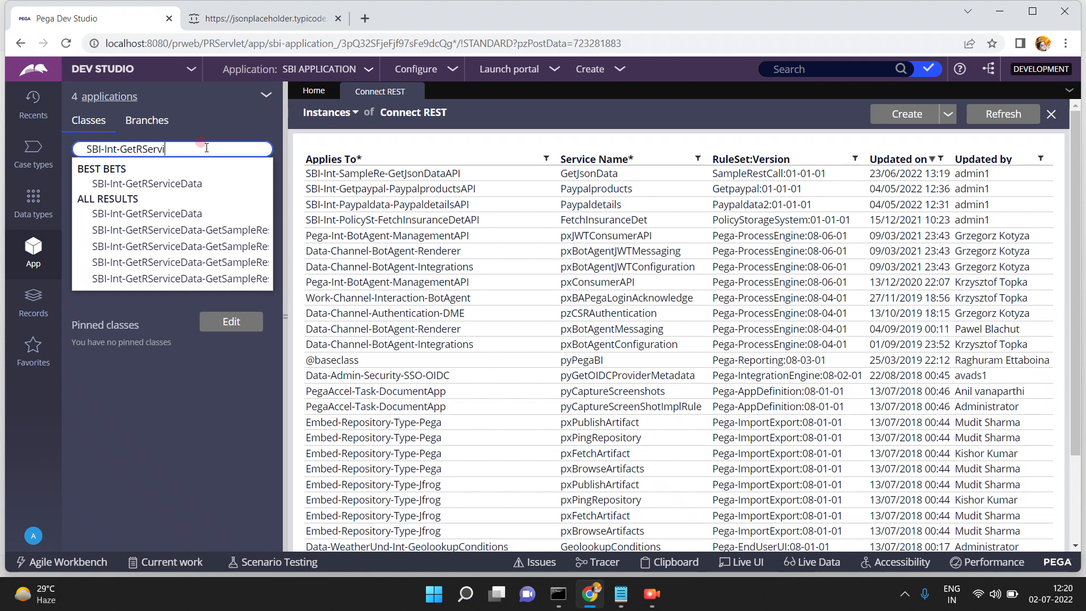
key(BackSpace)
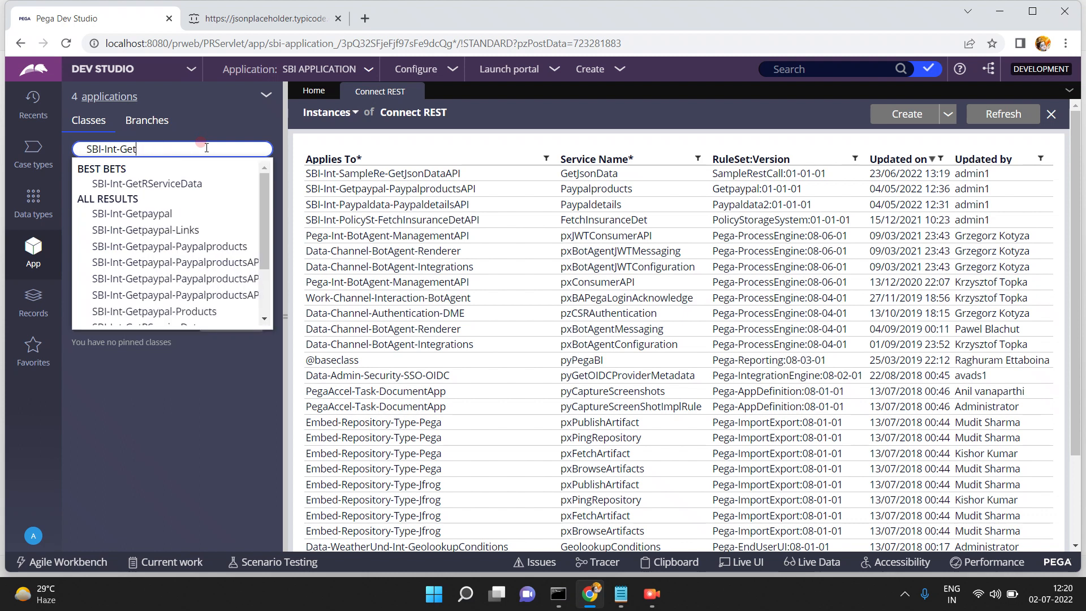
click(403, 134)
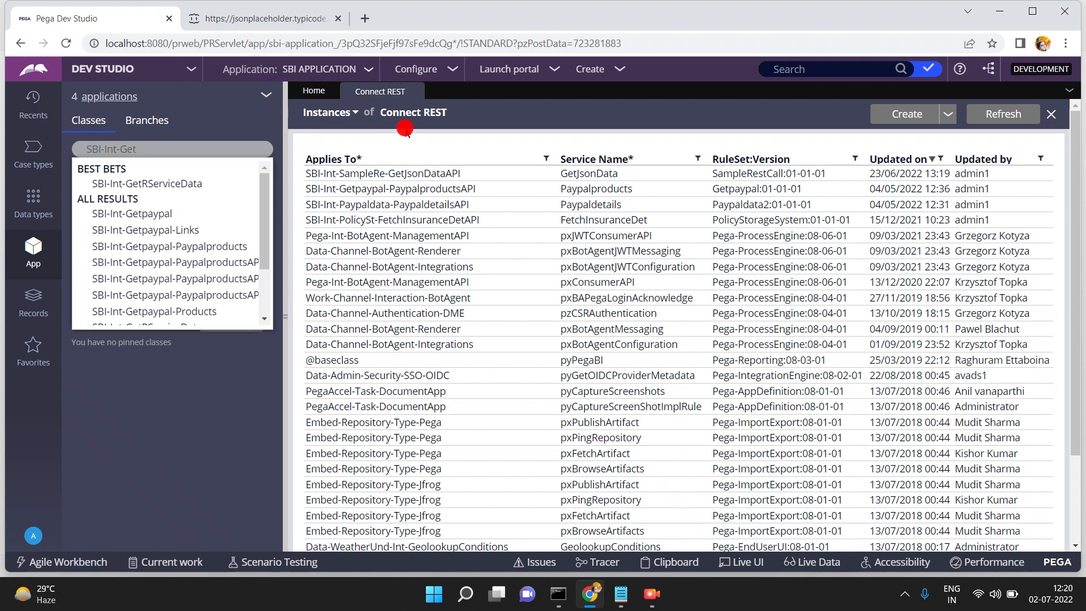
click(148, 143)
key(BackSpace)
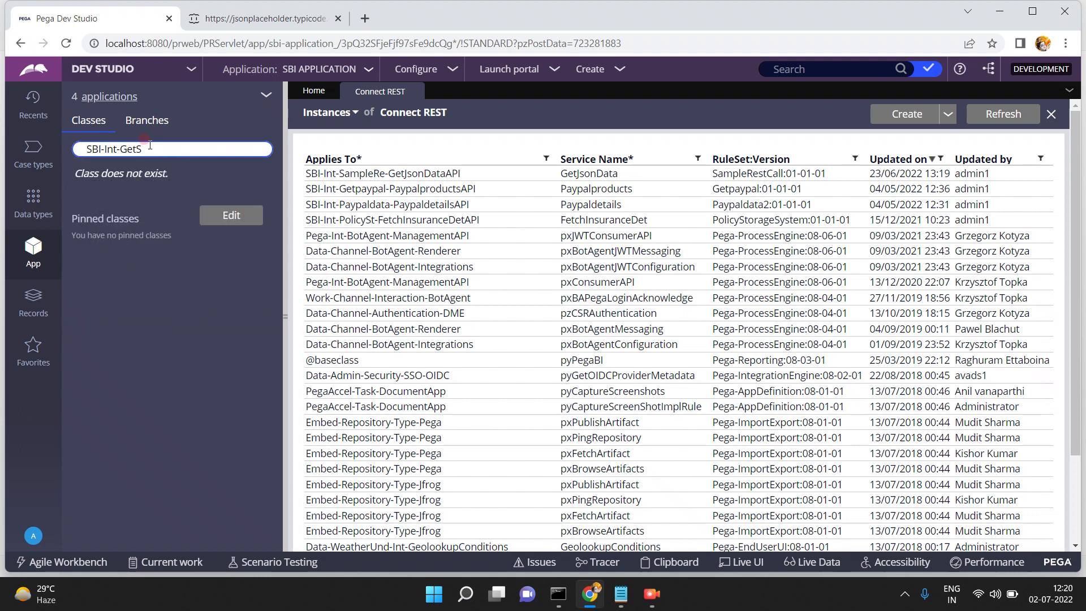
key(BackSpace)
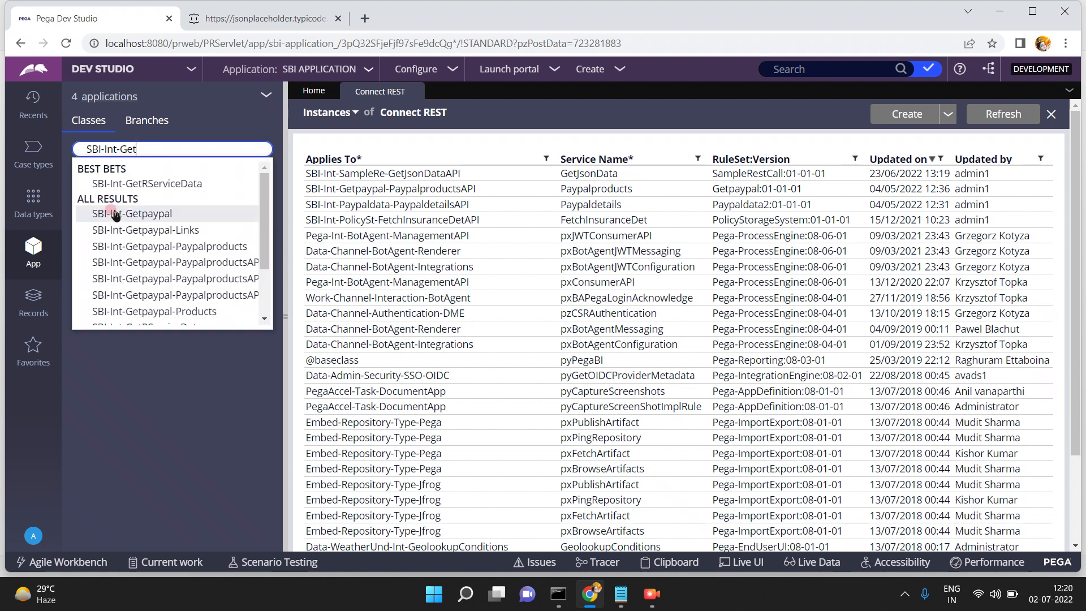
click(129, 184)
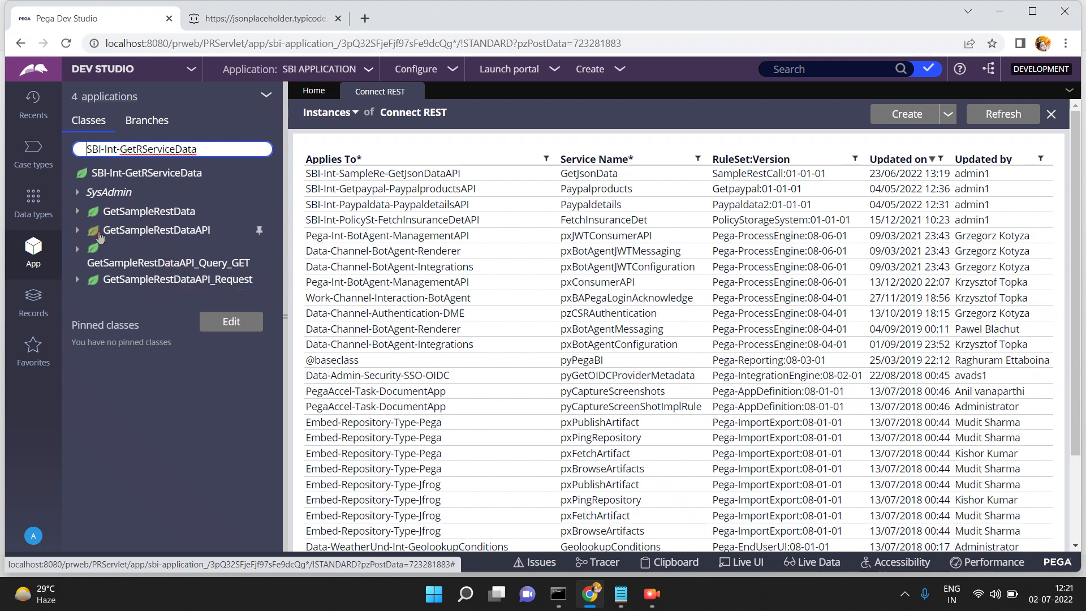
Expand the GetSampleRestData subclass, and narrow the class explorer to SBI-Int-GetRServiceData-GetSampleRestData.
click(78, 212)
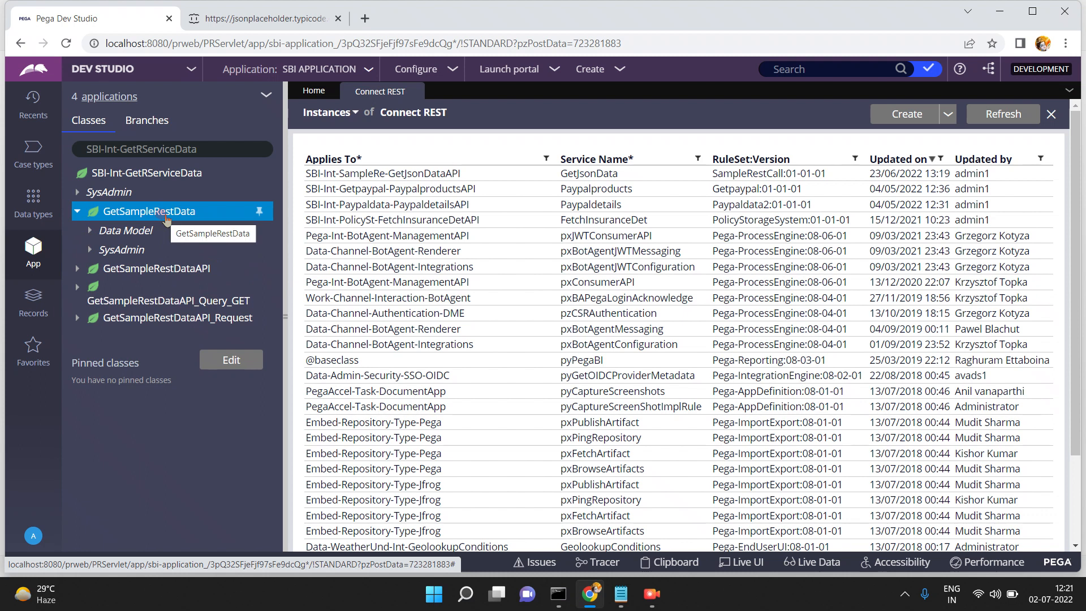
click(206, 143)
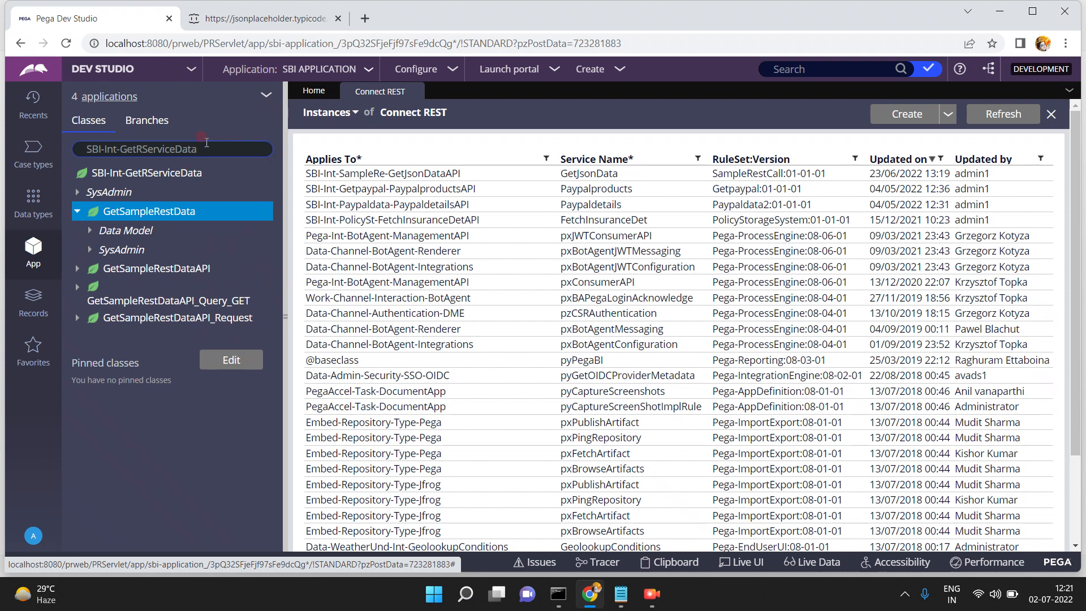
triple_click(211, 147)
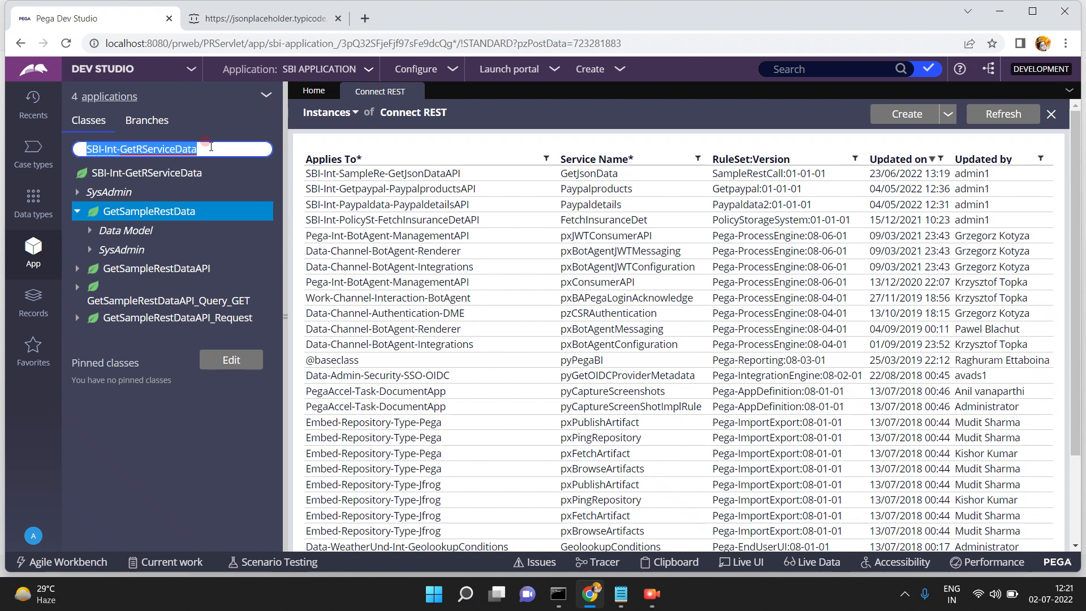
click(211, 147)
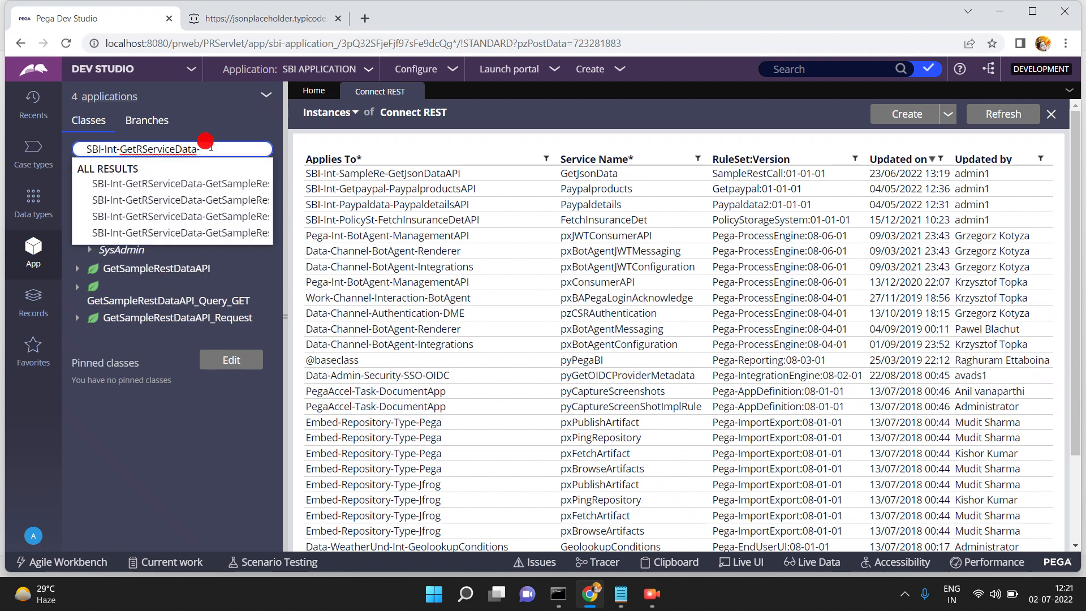
click(219, 191)
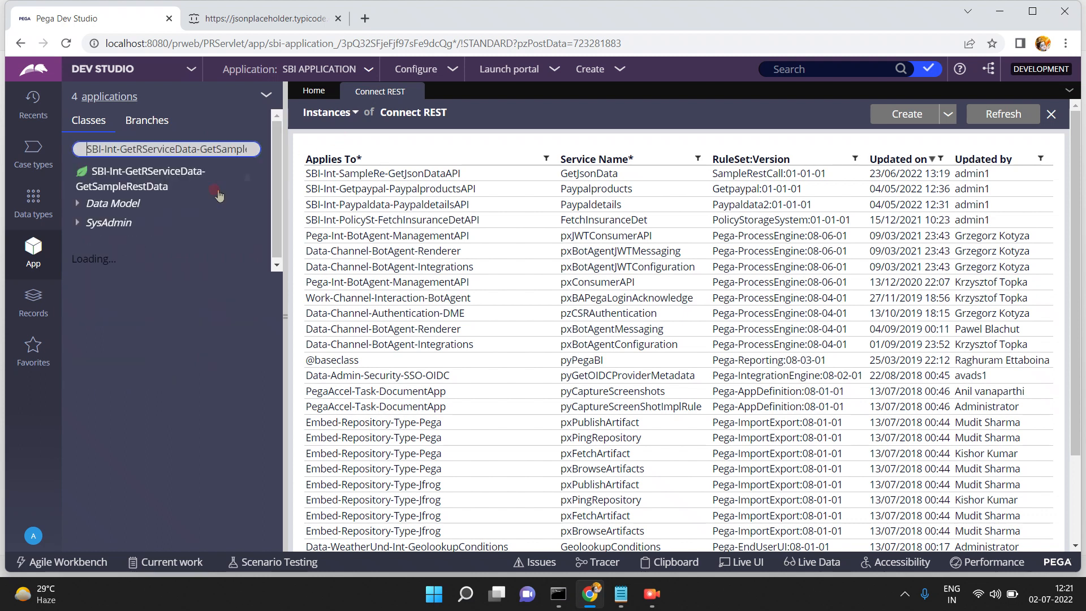
click(220, 148)
key(End)
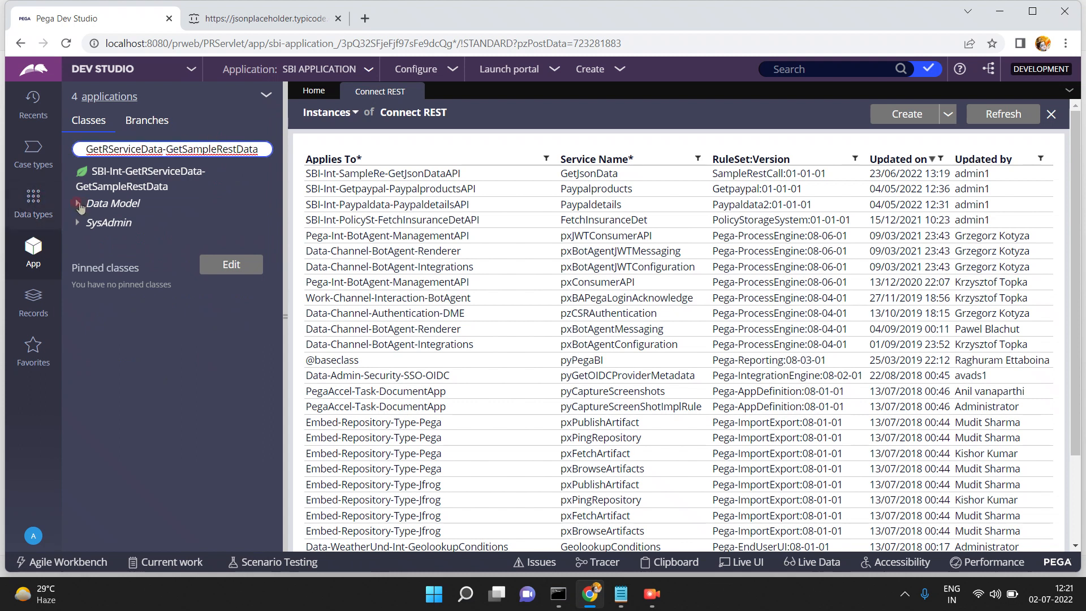
Examine the properties in the data model of the GetSampleRestData class, and collapse the data model again.
click(79, 206)
click(90, 223)
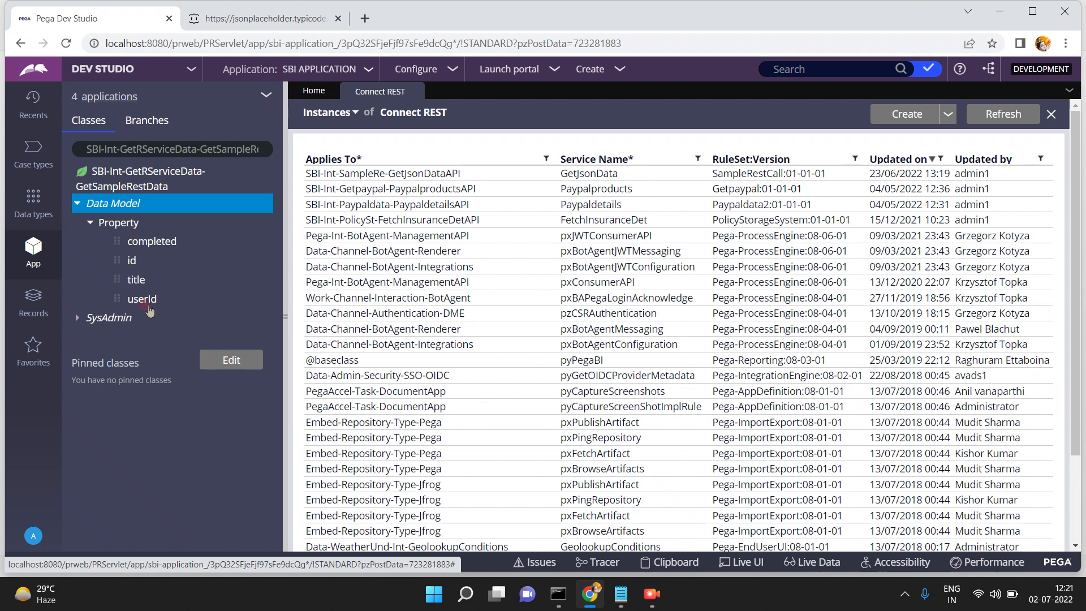
click(78, 205)
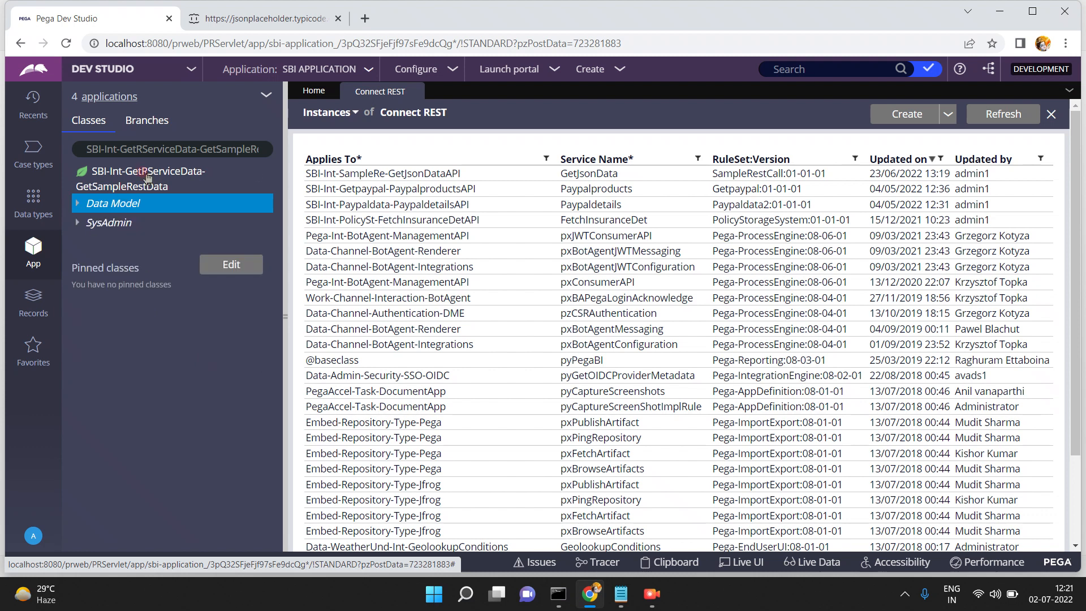
Return the class explorer to SBI-Int-GetRServiceData and expand the data model of its GetSampleRestDataAPI subclass.
double_click(202, 150)
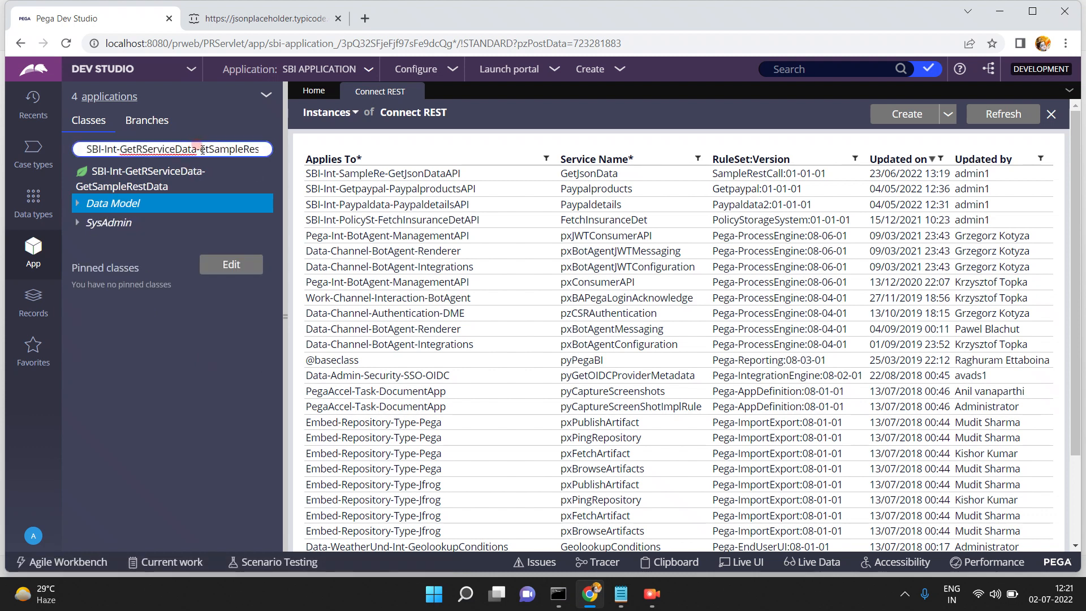
key(BackSpace)
key(BackSpace)
key(Return)
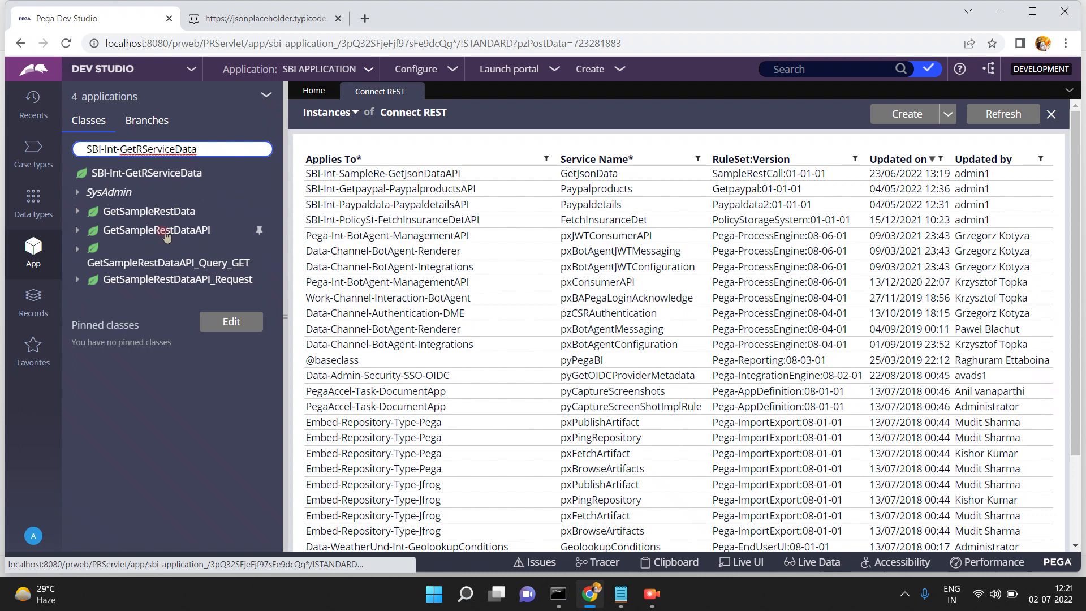
click(77, 230)
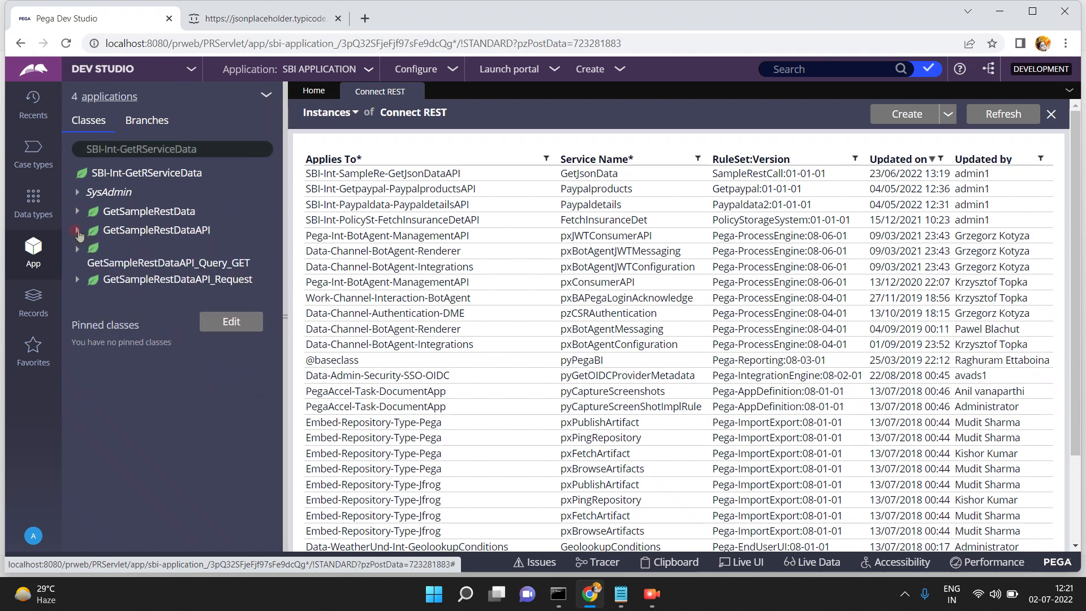
click(78, 230)
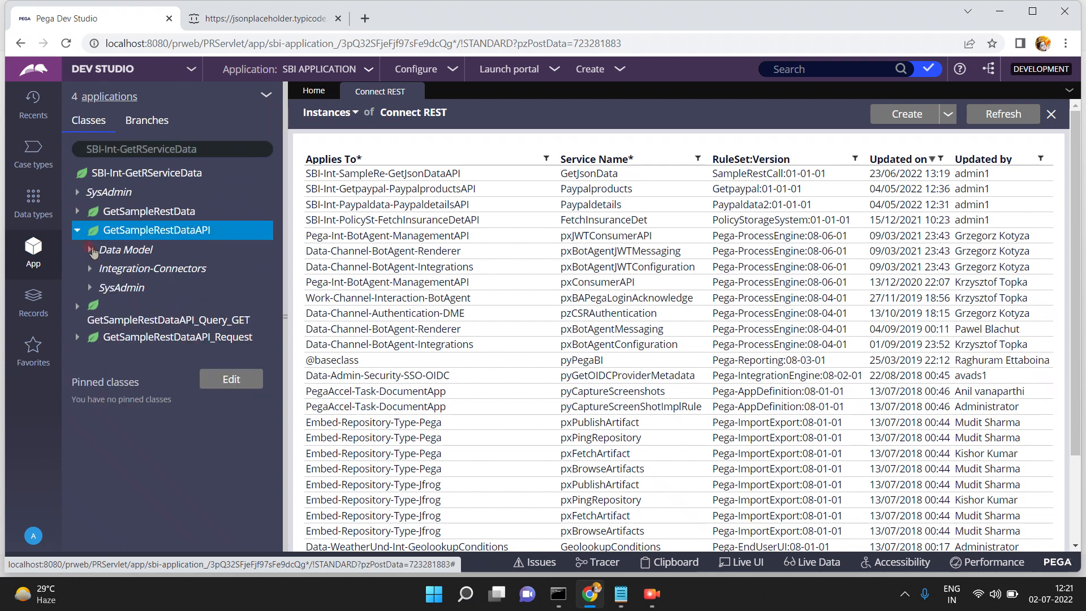
click(88, 252)
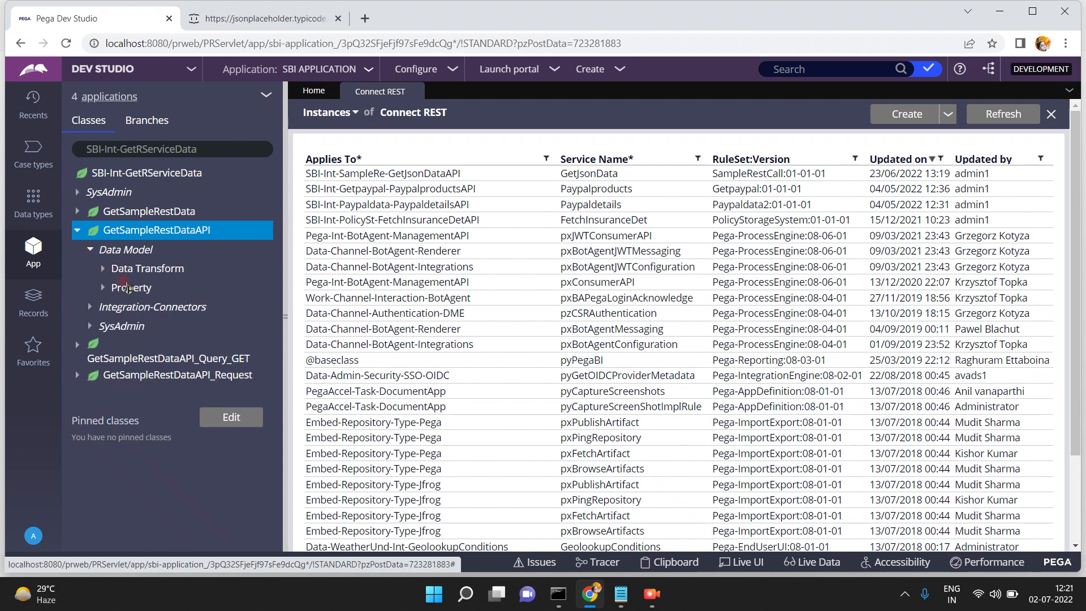
Expand the properties of the GetSampleRestDataAPI class and the contents of its request property.
click(102, 288)
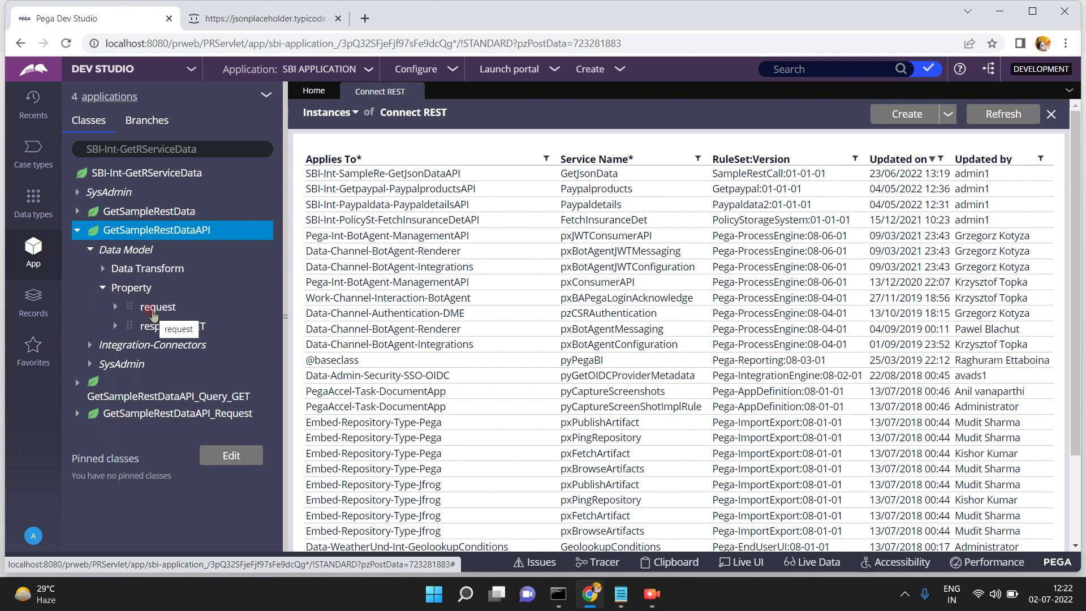
click(119, 327)
click(115, 307)
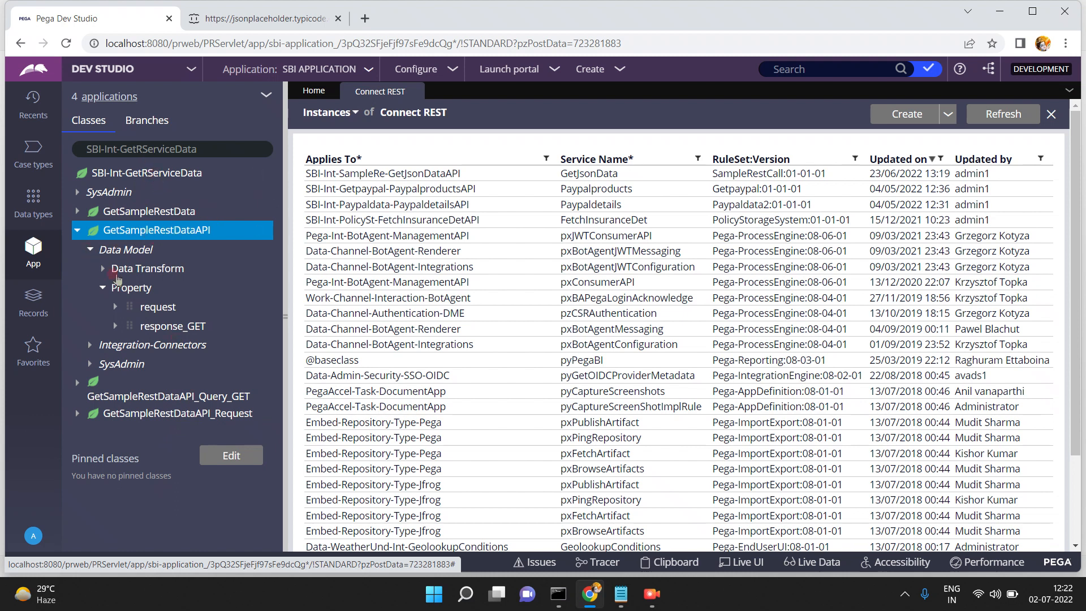
click(115, 307)
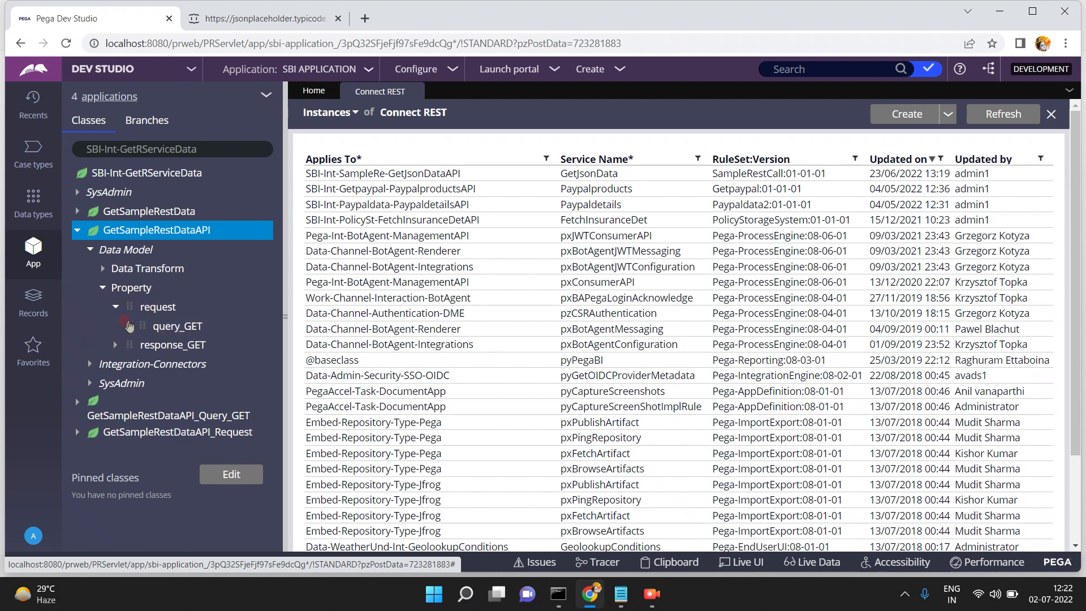
Open the query_GET property under request and read its page definition through to the end.
click(174, 327)
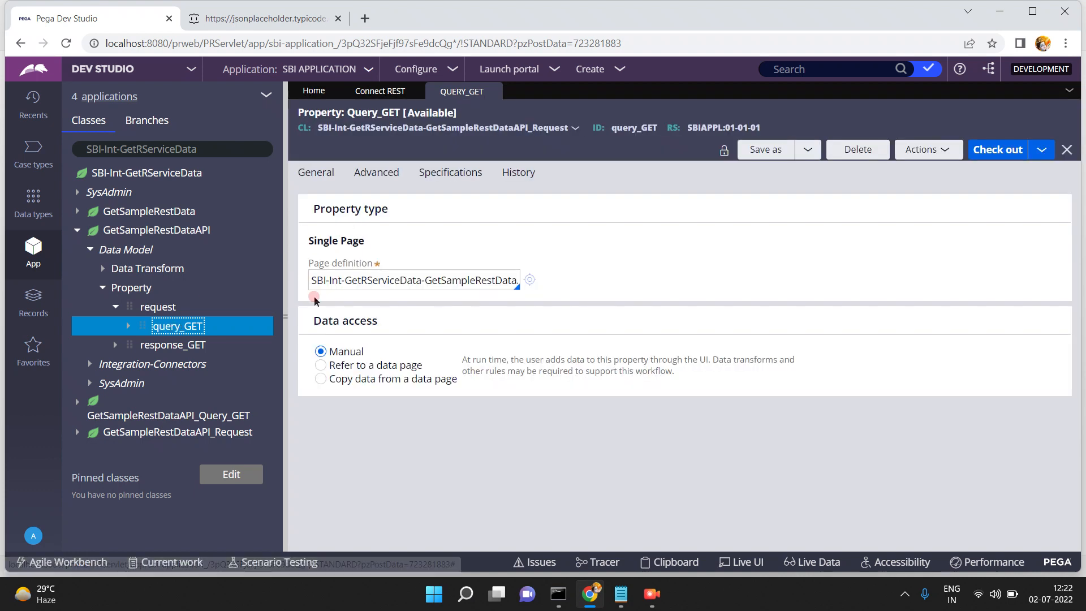
click(419, 280)
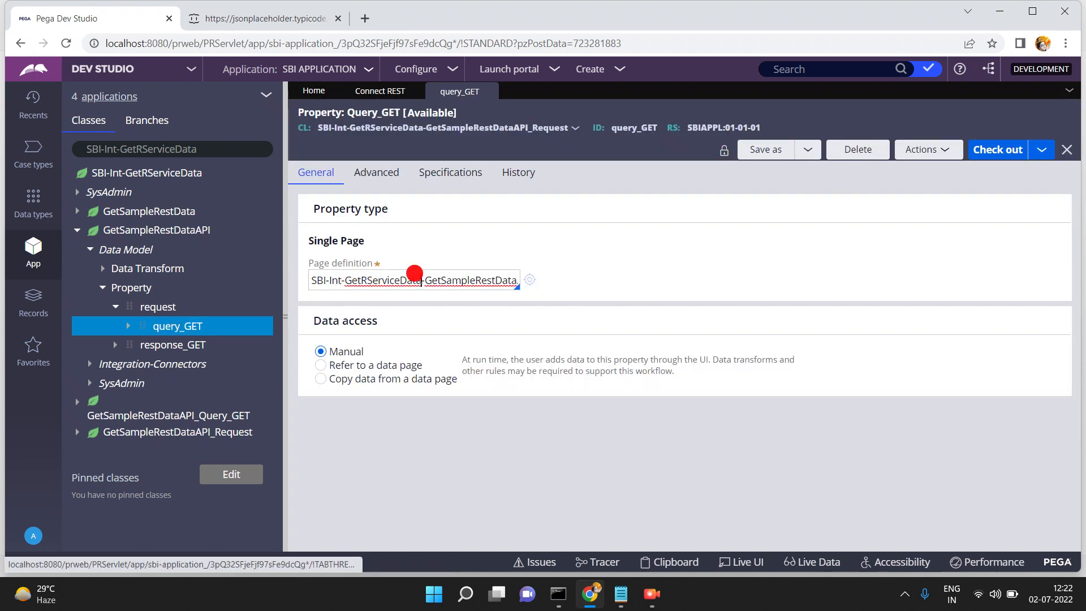
key(Right)
key(Right)
key(Right)
key(Right)
key(Right)
key(Right)
key(Right)
key(Right)
key(Right)
key(Right)
key(Right)
key(Right)
key(Right)
key(Right)
key(Right)
key(Right)
key(Right)
key(Right)
key(Right)
key(Right)
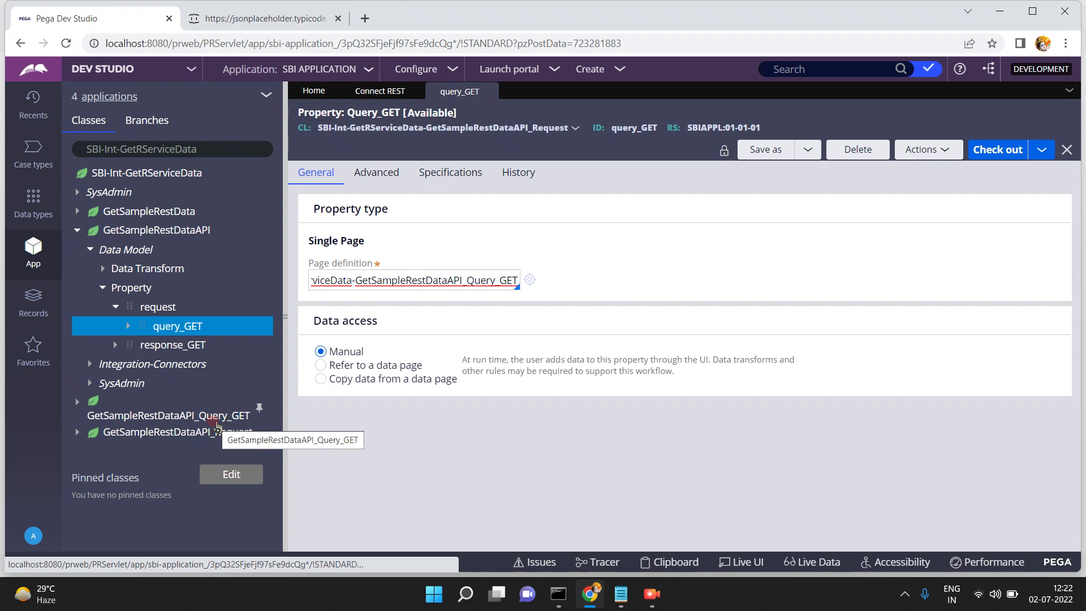
Open the request property of GetSampleRestDataAPI and examine its full page definition.
click(161, 309)
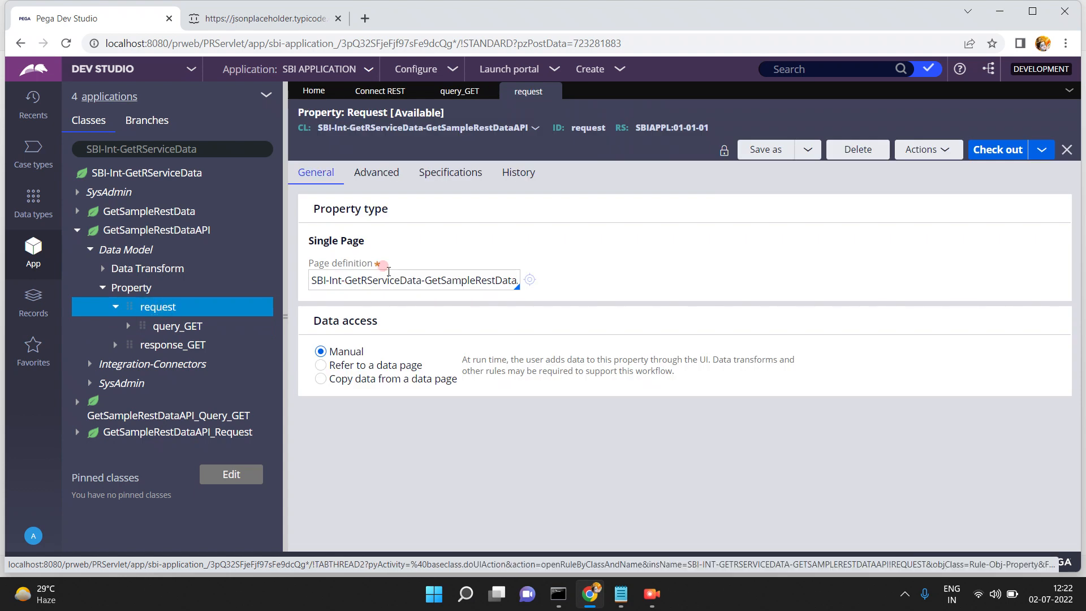
click(443, 280)
key(Right)
key(Right)
key(Right)
key(Right)
key(Right)
key(Right)
key(Right)
key(Right)
key(Right)
key(Right)
key(Right)
key(Right)
key(Right)
key(Right)
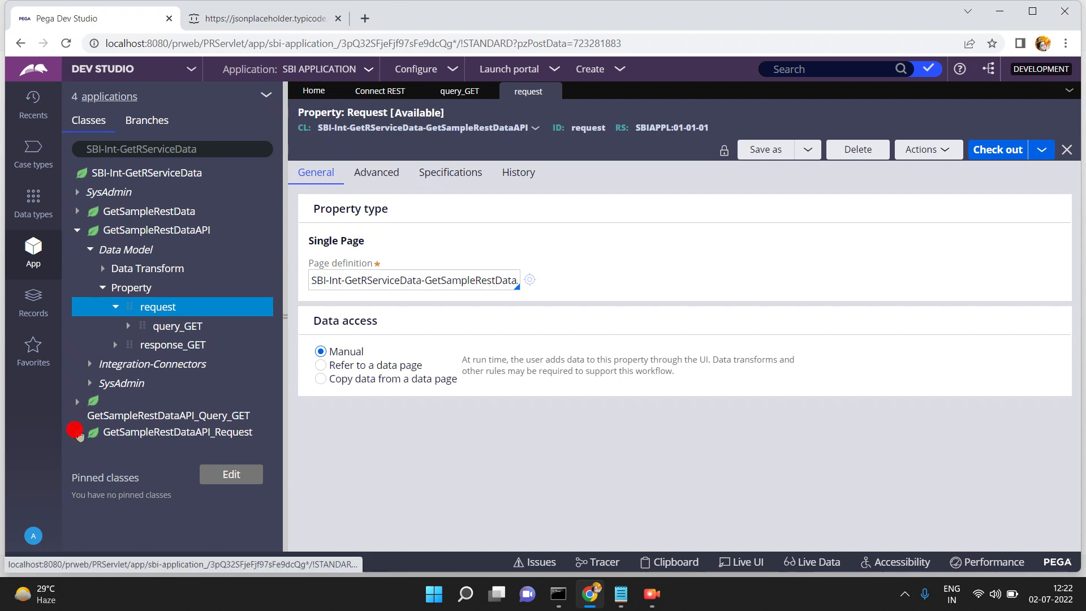
Expand the GetSampleRestDataAPI_Request class down to the properties in its data model.
click(77, 431)
click(89, 452)
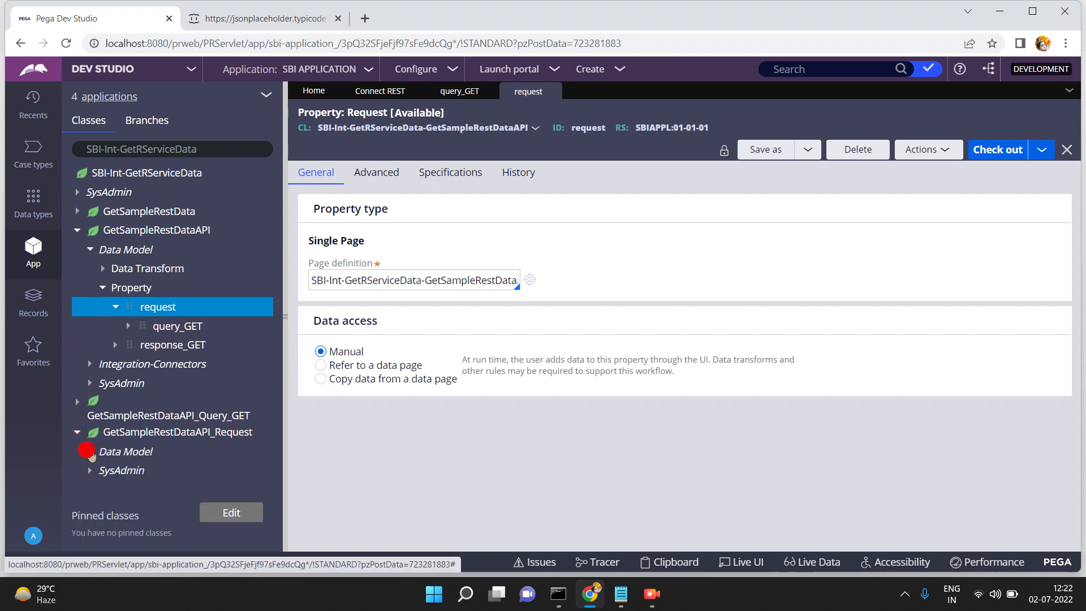
click(99, 470)
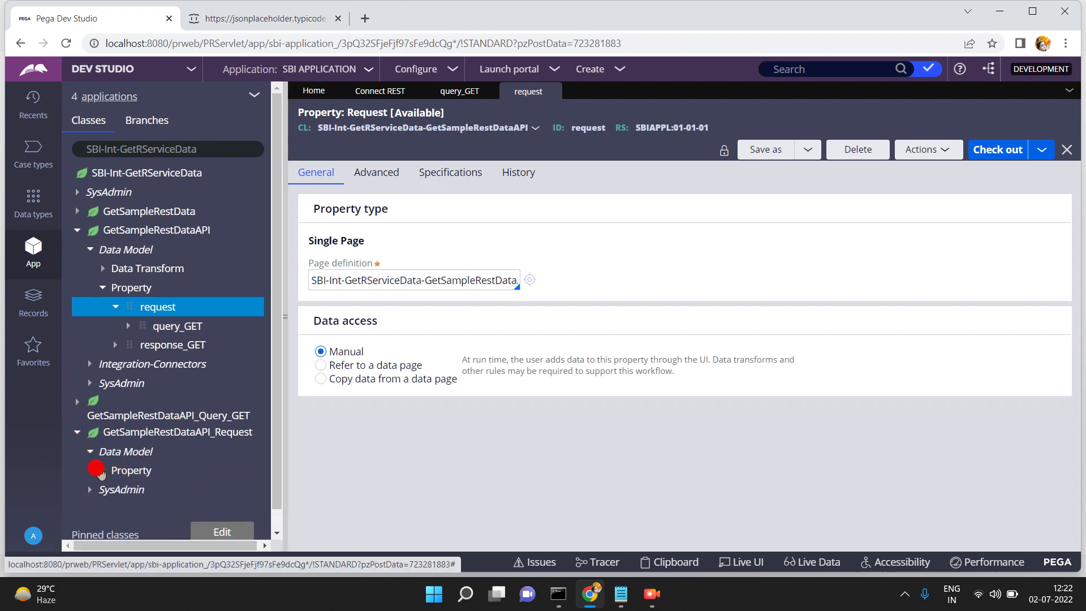
Open the query_GET property of the GetSampleRestDataAPI_Request class and read its full page definition.
click(157, 490)
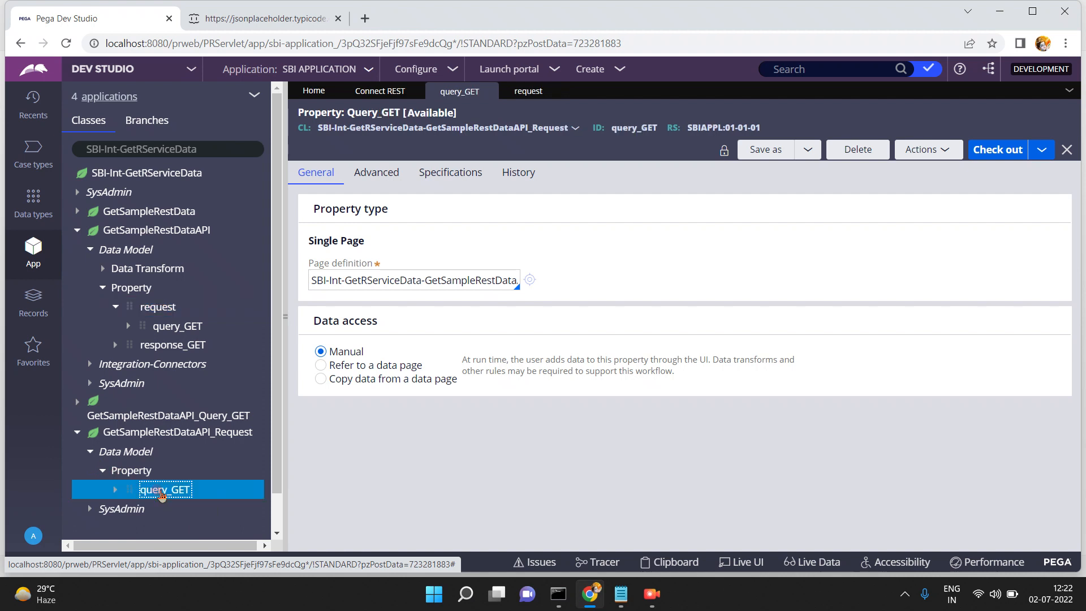
click(424, 280)
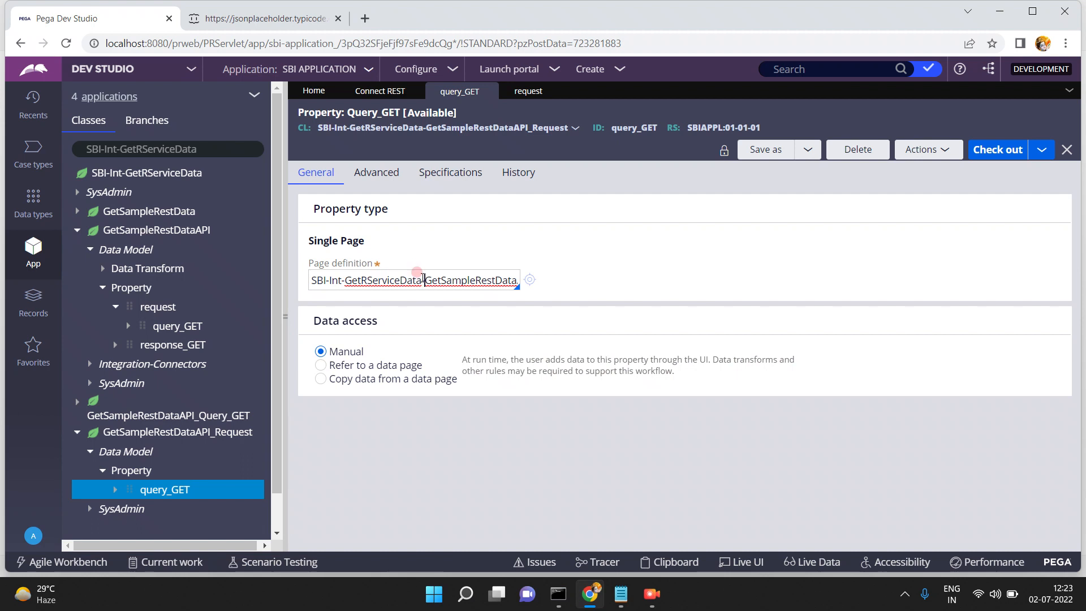
key(Right)
key(Right)
key(Right)
key(Right)
key(Right)
key(Right)
key(Right)
key(Right)
key(Right)
key(Right)
key(Right)
key(Right)
key(Right)
key(Right)
key(Right)
key(Right)
key(Right)
key(Right)
key(Right)
key(Right)
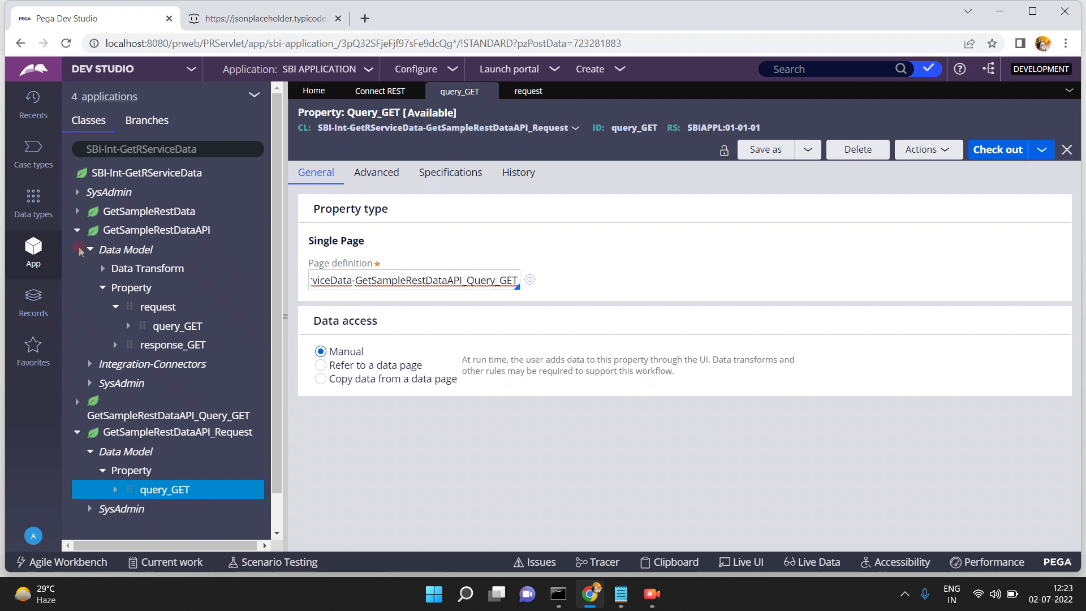
Collapse the GetSampleRestDataAPI and GetSampleRestDataAPI_Request classes in the class explorer.
click(77, 232)
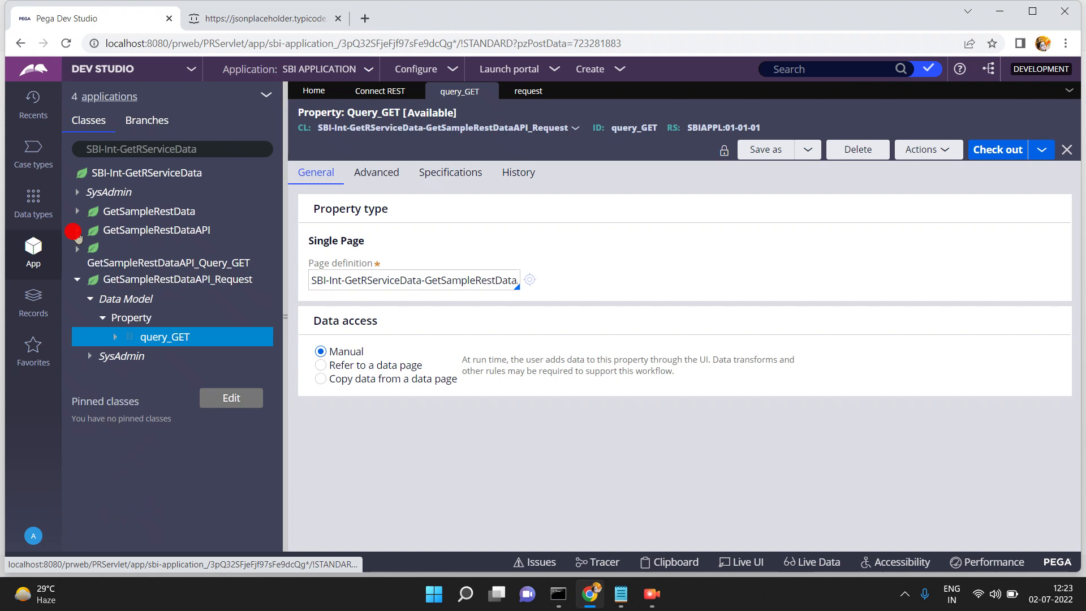
click(77, 281)
click(195, 147)
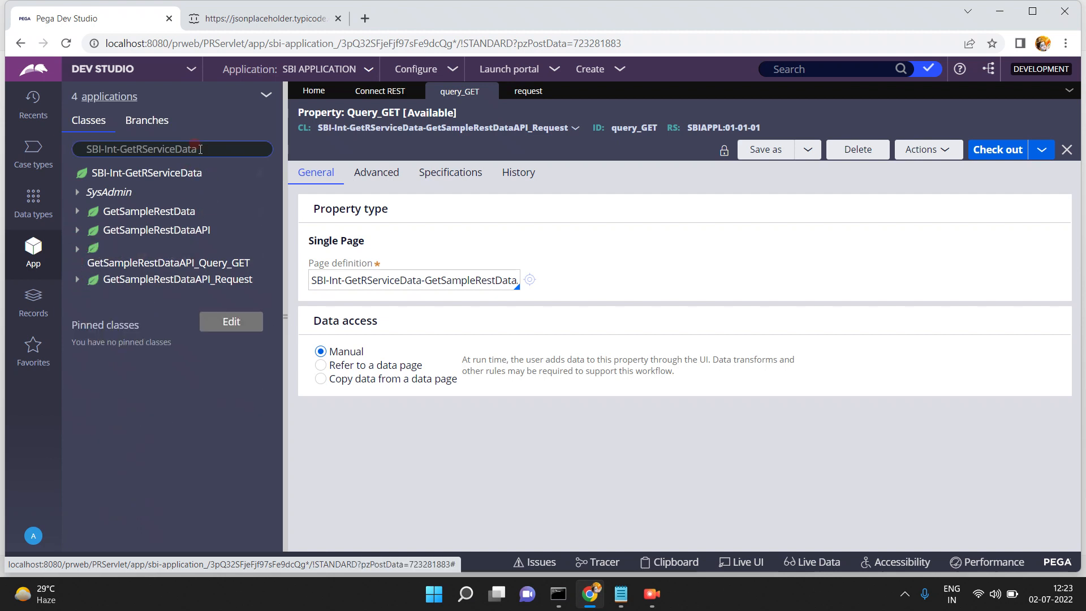
triple_click(200, 147)
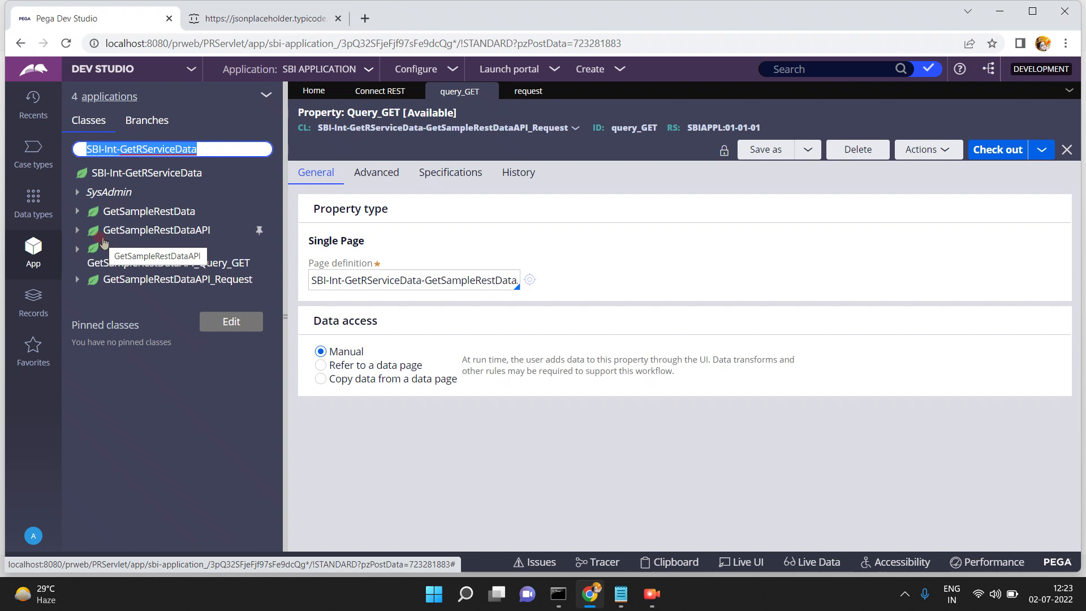
List the Property rules in the Data Model records and compare them with the jsonplaceholder todos JSON response.
click(34, 302)
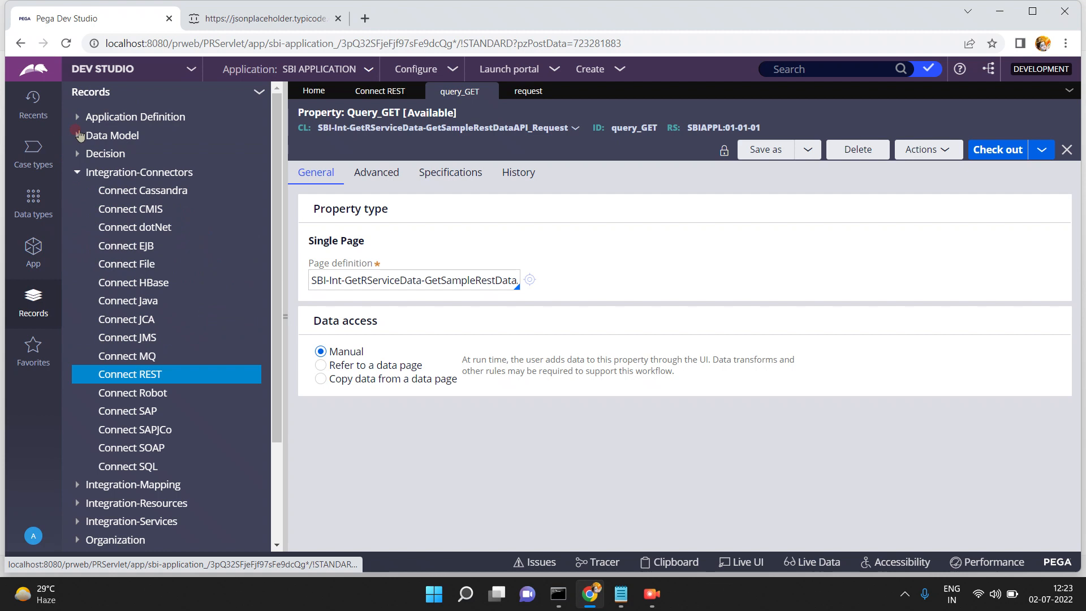
click(79, 135)
click(123, 302)
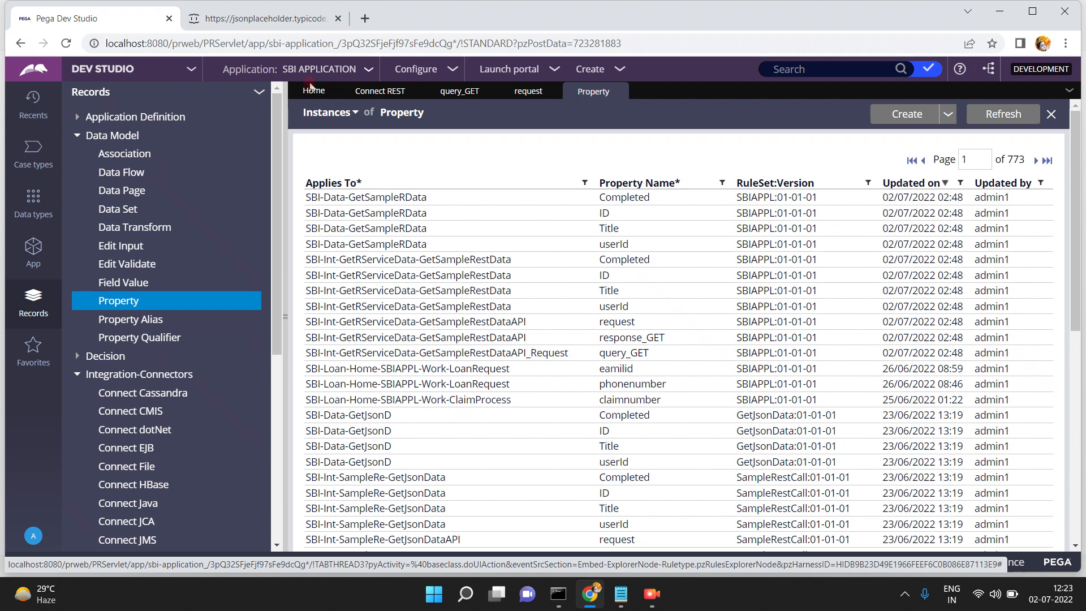
click(276, 21)
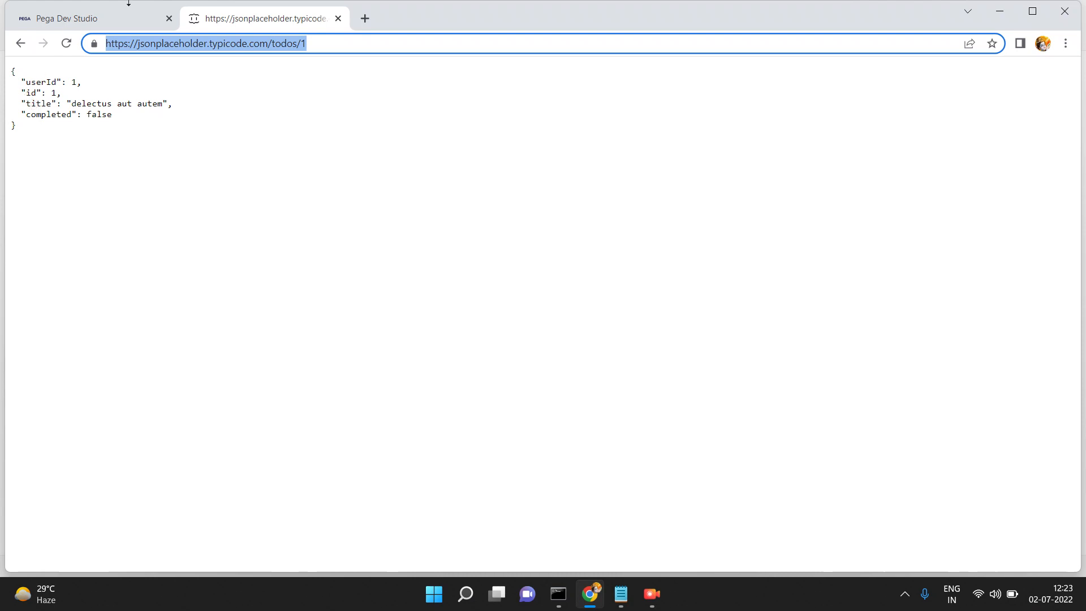
click(125, 25)
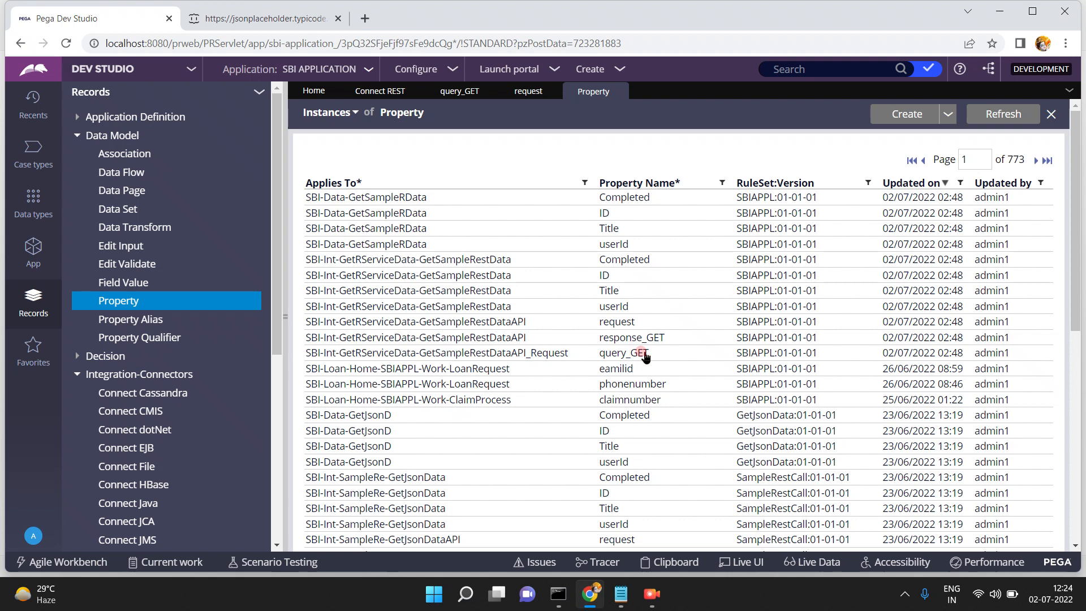
Refresh the list of Connect REST rules and open the GetSampleRestData connector.
click(77, 135)
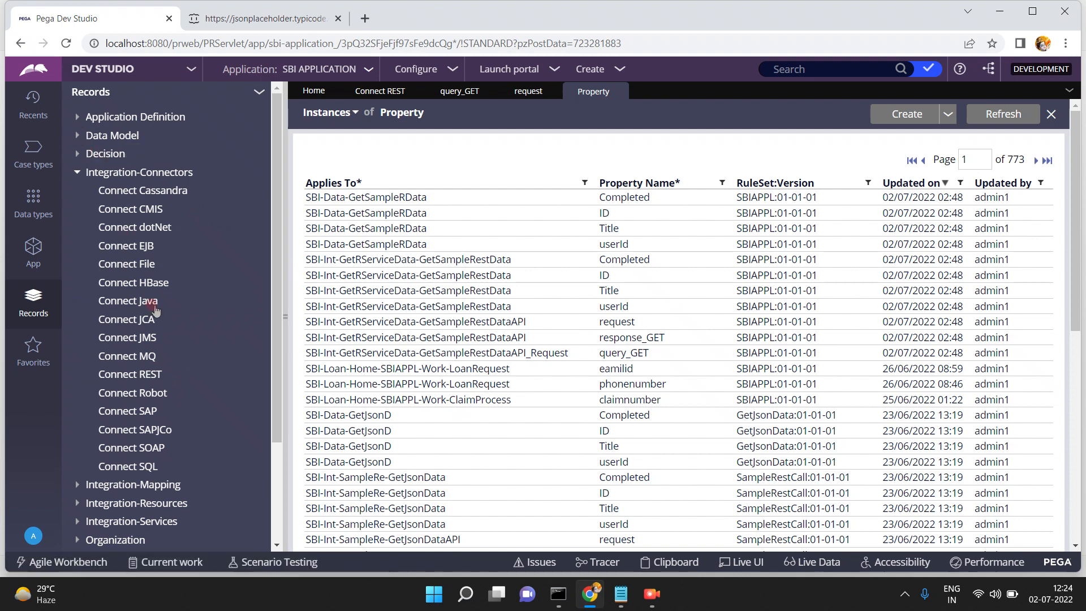
click(141, 374)
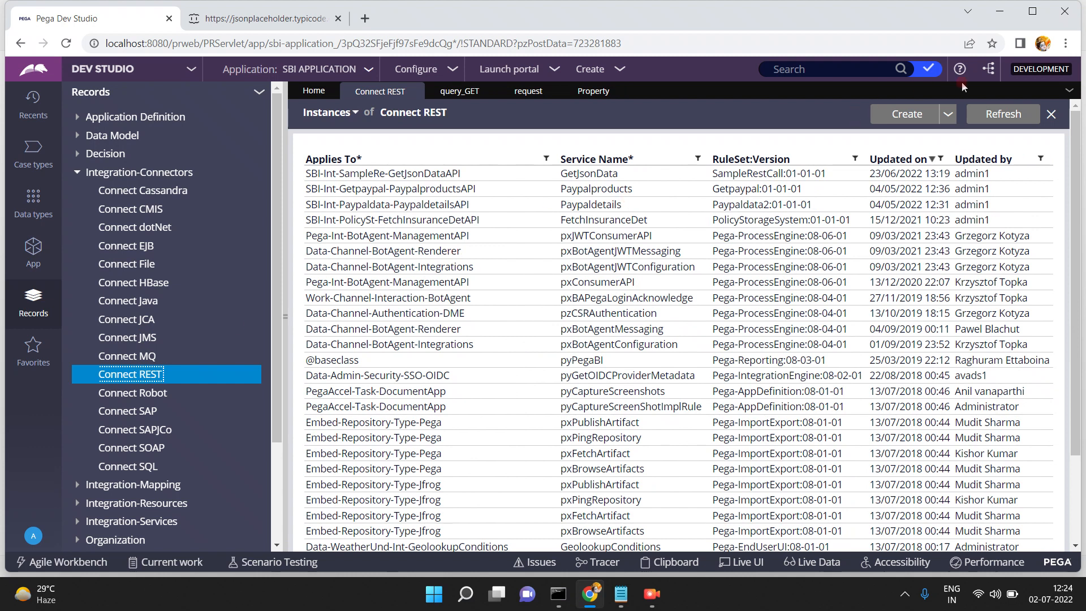
click(995, 114)
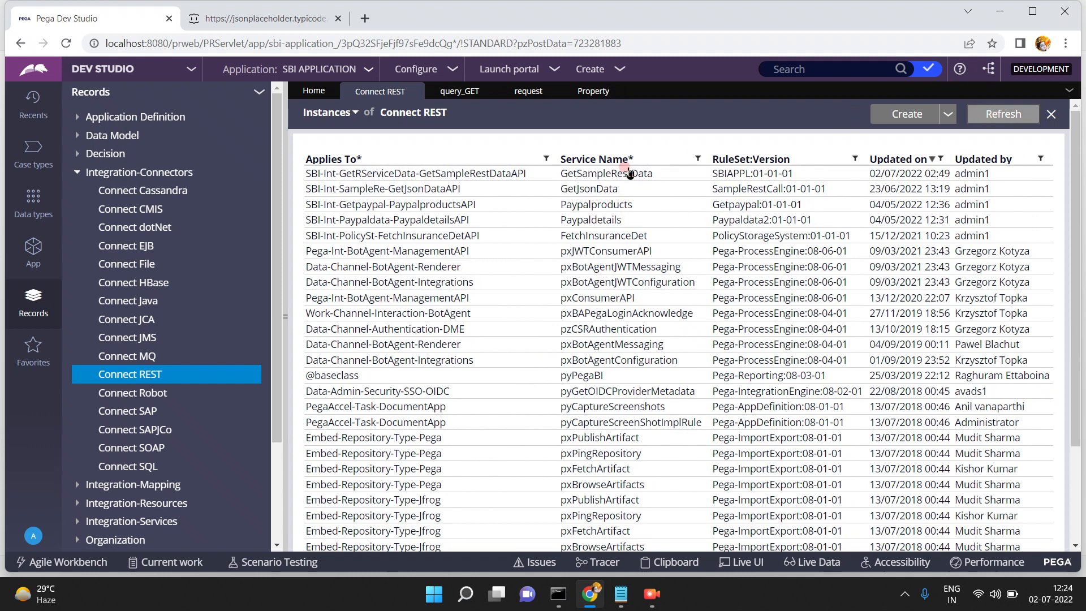
click(611, 174)
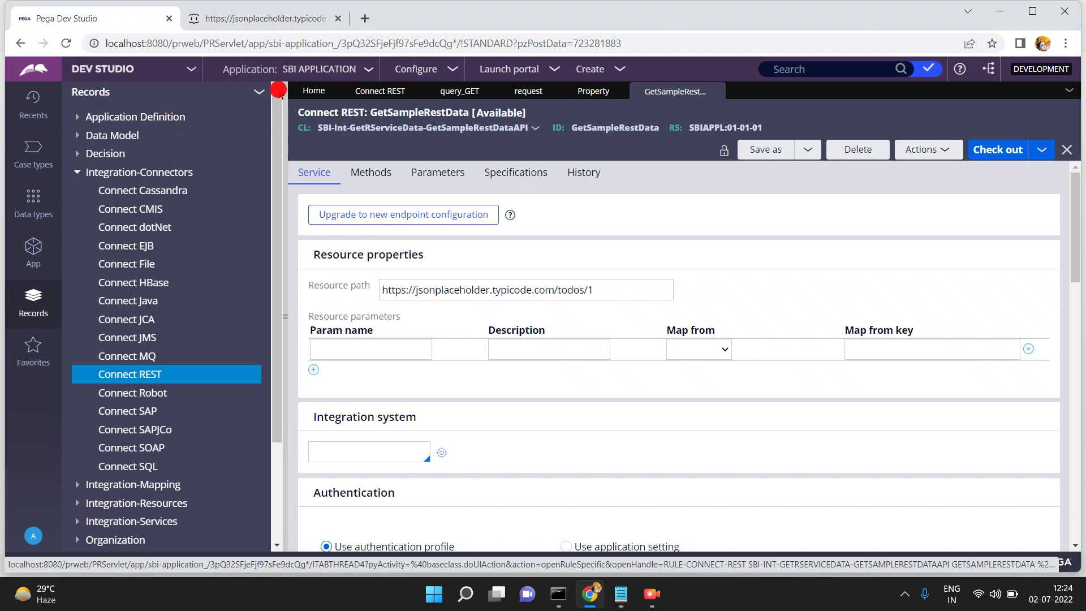
Check the application's data types and return to the class explorer.
click(33, 252)
click(222, 140)
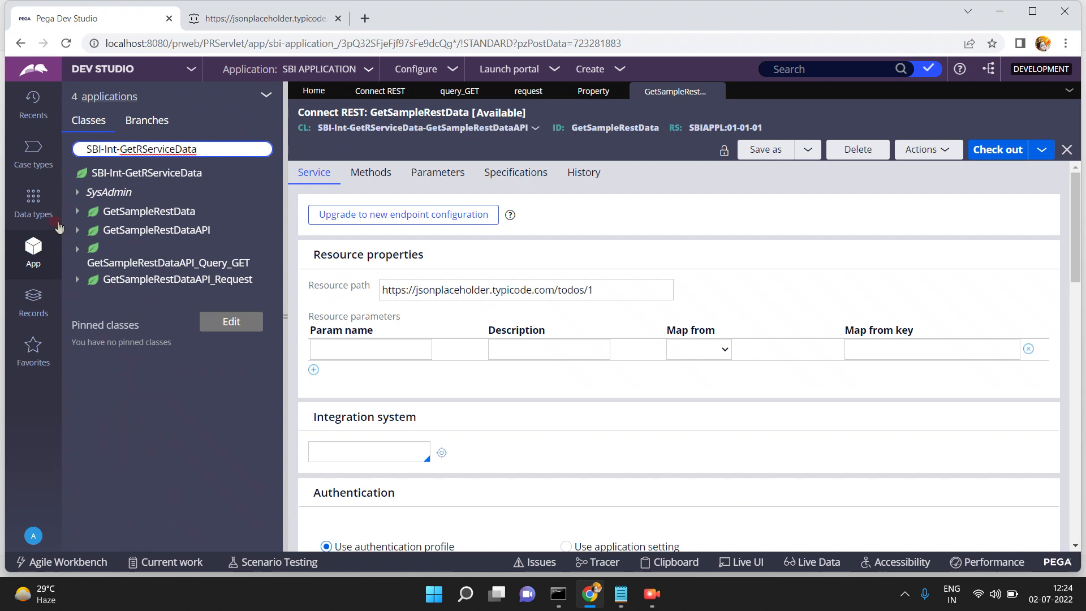
click(33, 196)
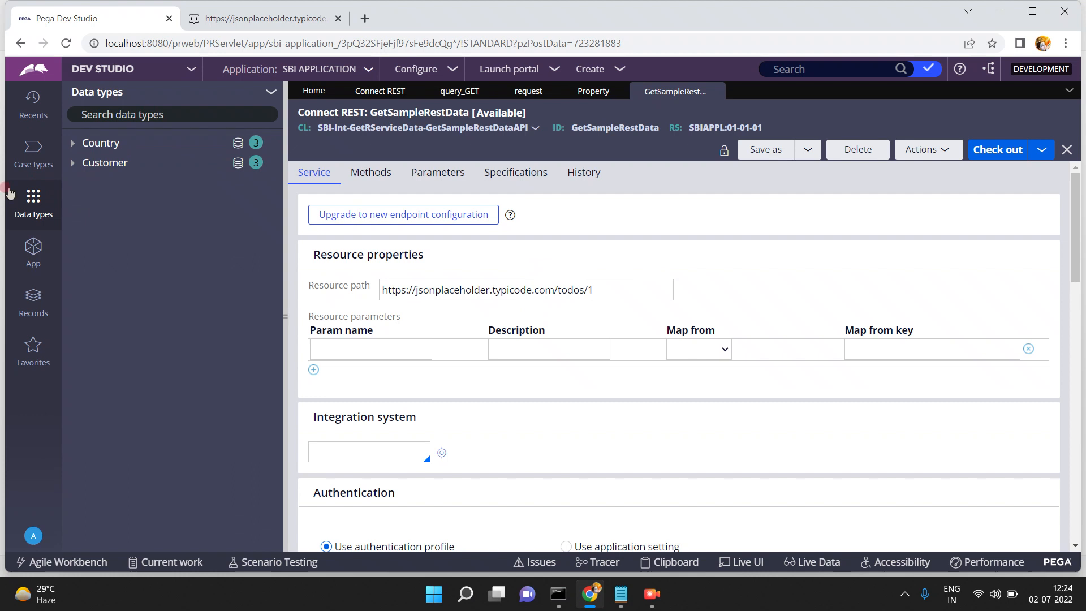
click(33, 249)
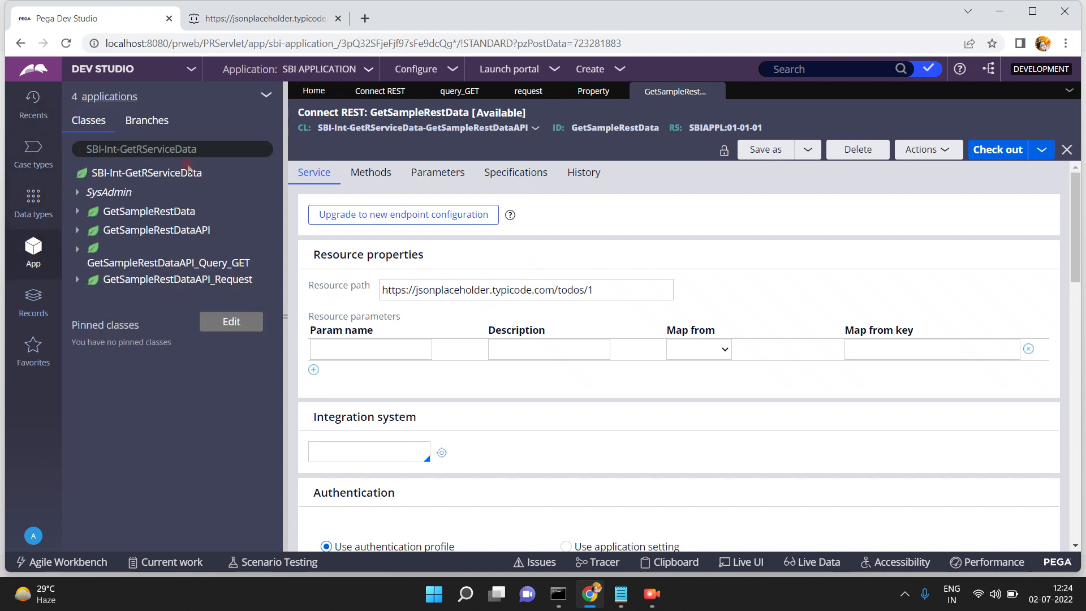
Narrow the class explorer to the SBI-Data-GetSampleRData class.
click(203, 148)
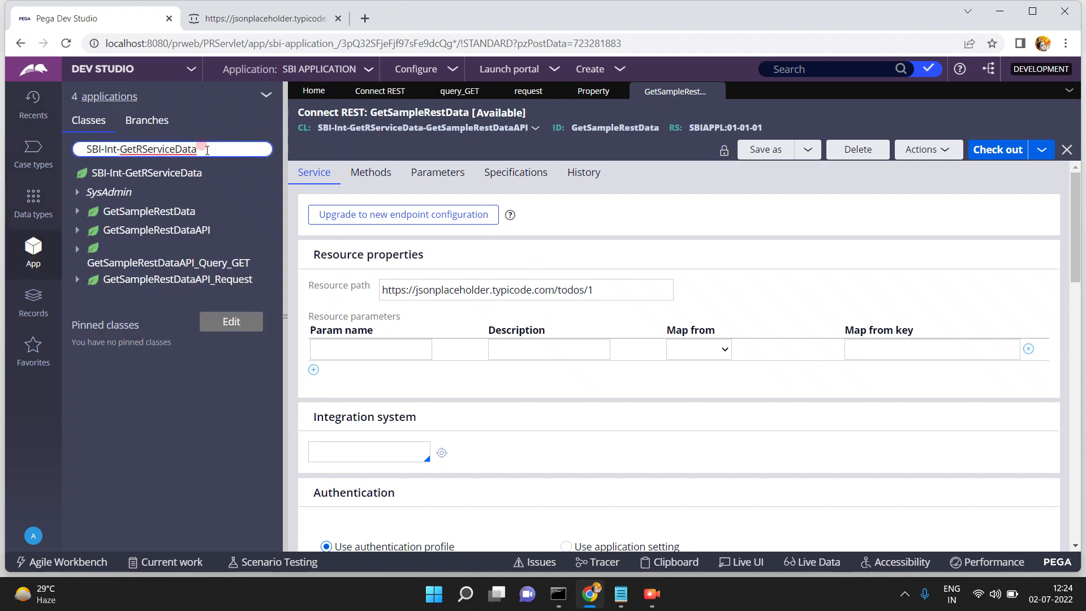
key(BackSpace)
key(BackSpace)
key(BackSpace)
key(BackSpace)
key(BackSpace)
key(BackSpace)
key(BackSpace)
key(BackSpace)
key(BackSpace)
key(BackSpace)
key(BackSpace)
key(BackSpace)
key(BackSpace)
key(BackSpace)
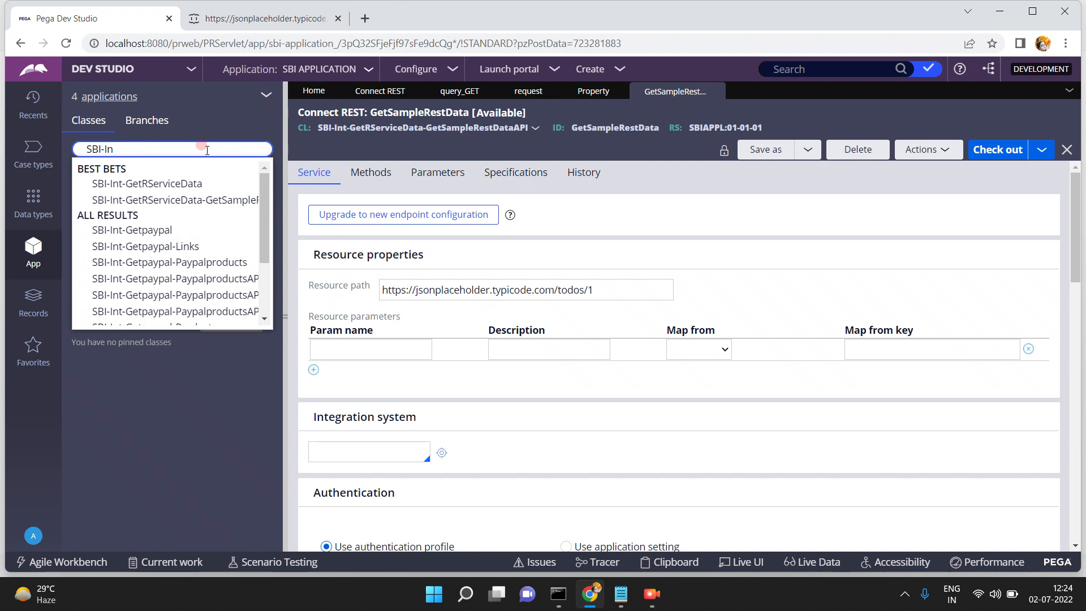
text(Data)
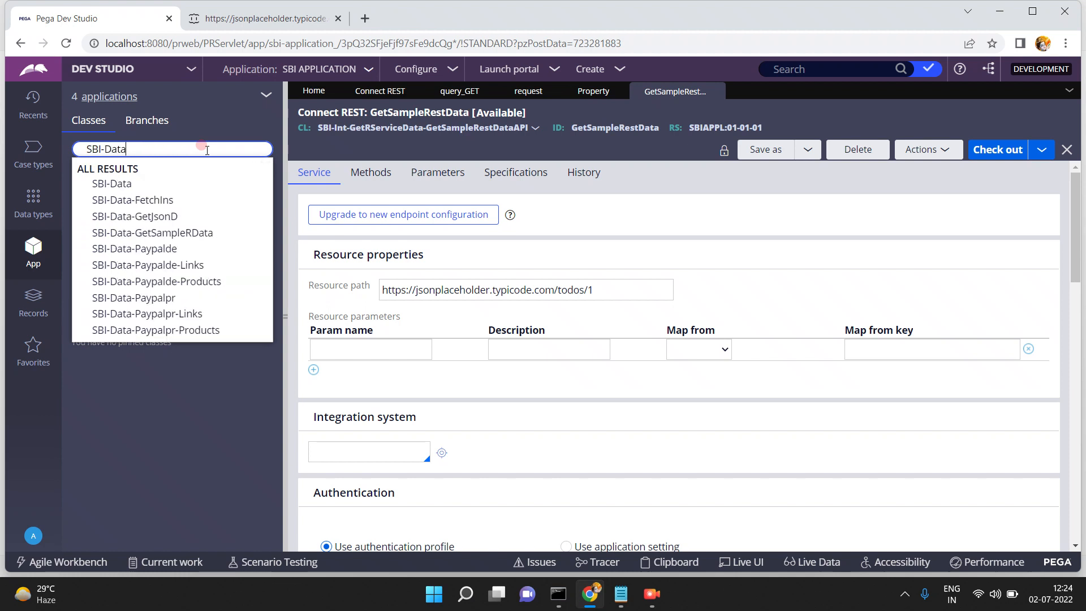
click(170, 232)
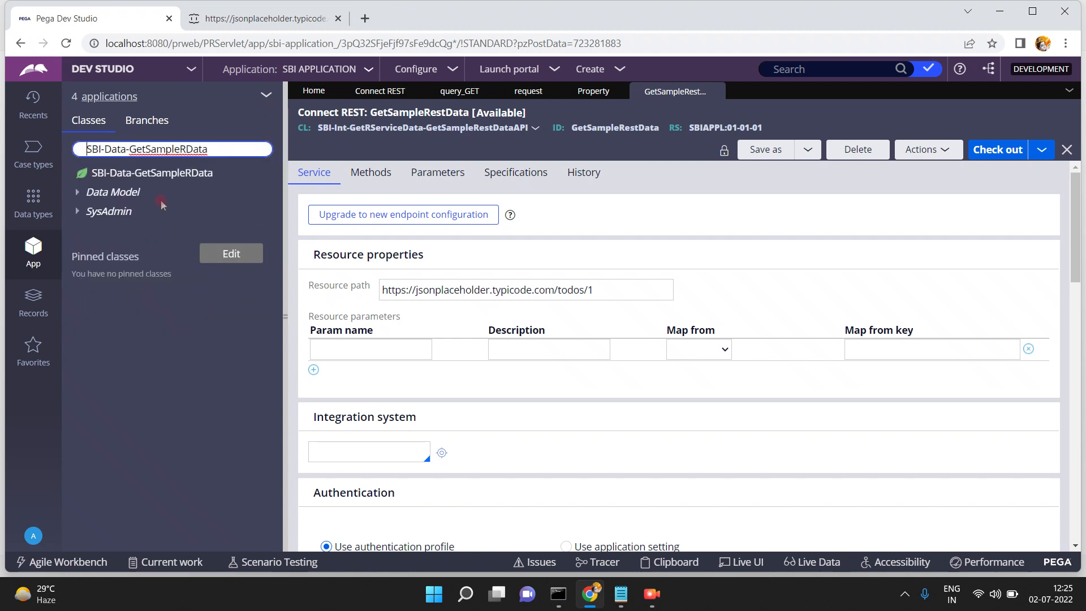
Examine the properties, data transform and data page of SBI-Data-GetSampleRData, and return to the Connect REST instances.
click(76, 192)
click(90, 251)
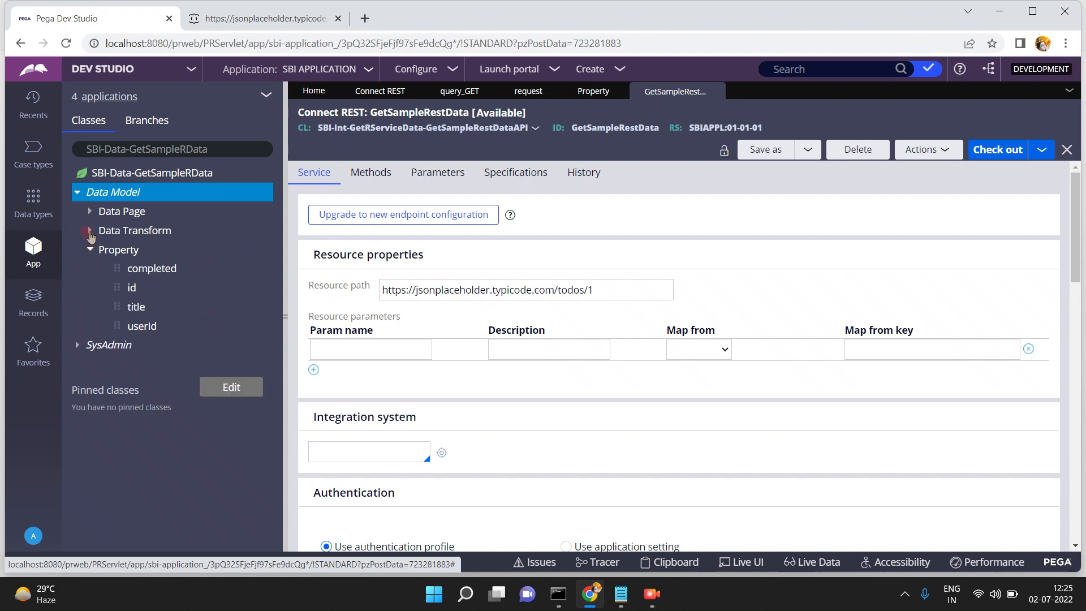
click(89, 232)
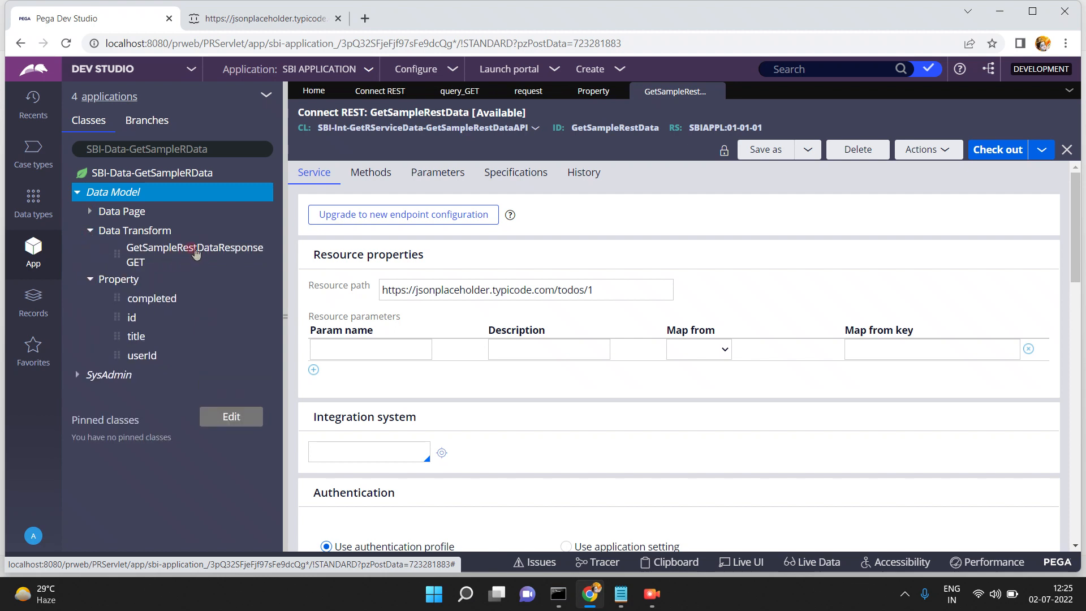
click(88, 211)
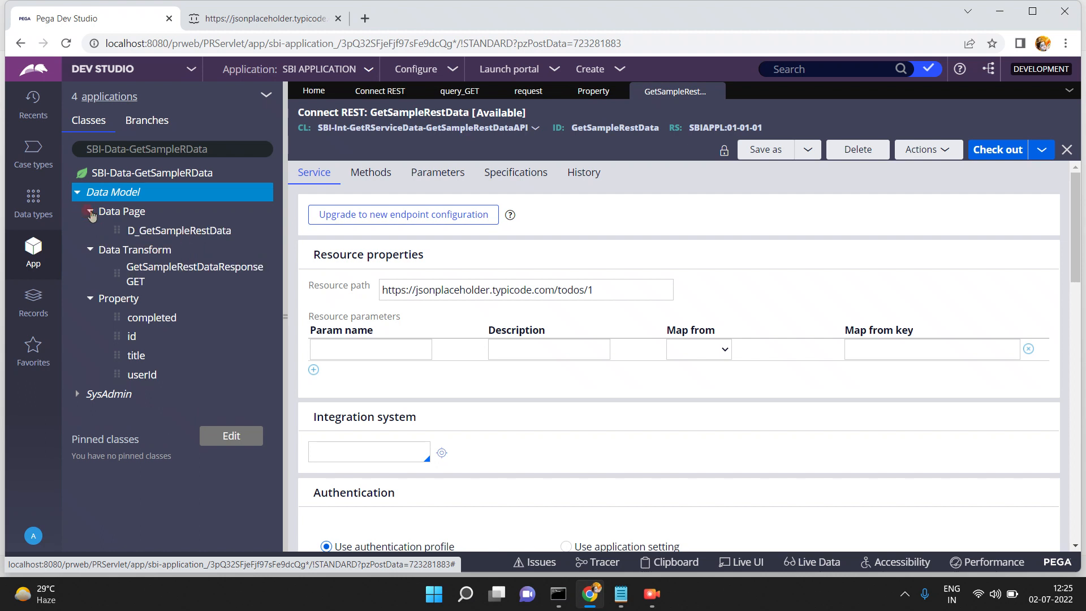
click(162, 231)
click(378, 97)
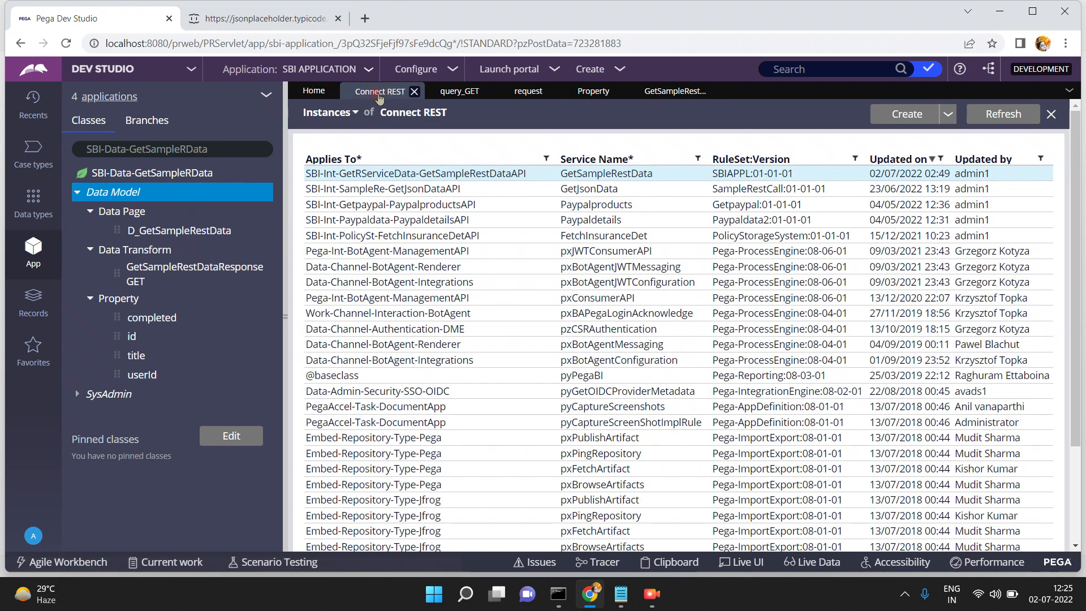
Check the GetSampleRestData connector's ID, and open the D_GetSampleRestData data page with the class explorer collapsed.
click(498, 176)
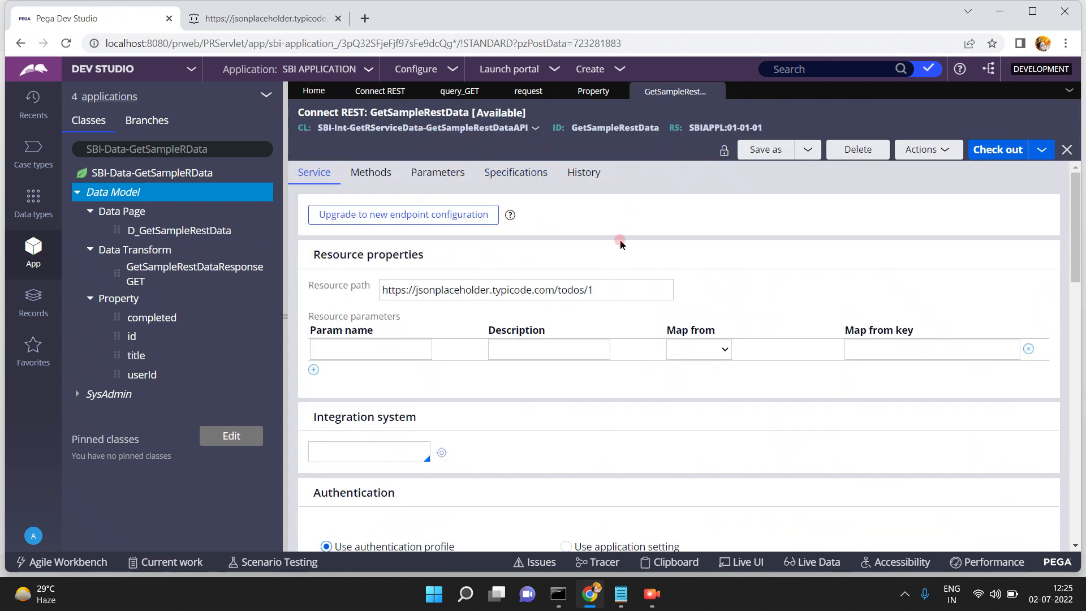
double_click(625, 128)
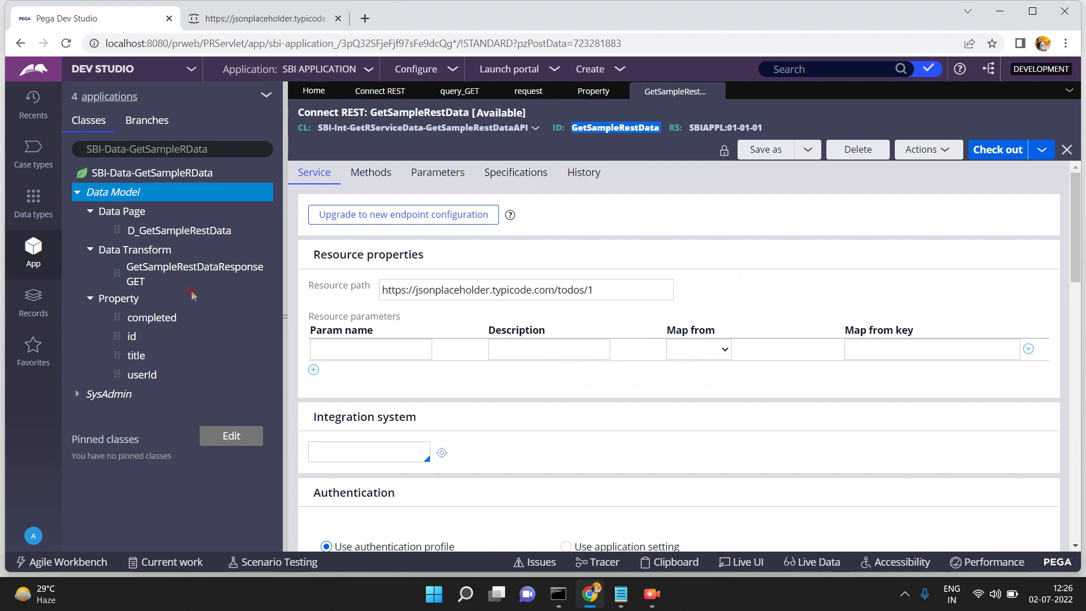
click(157, 232)
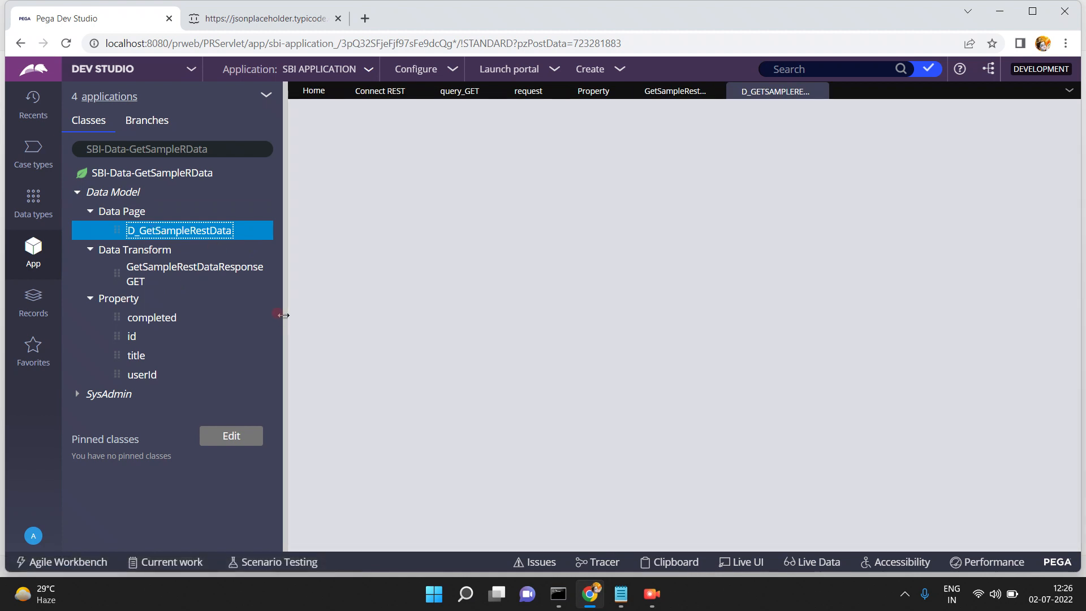
click(283, 315)
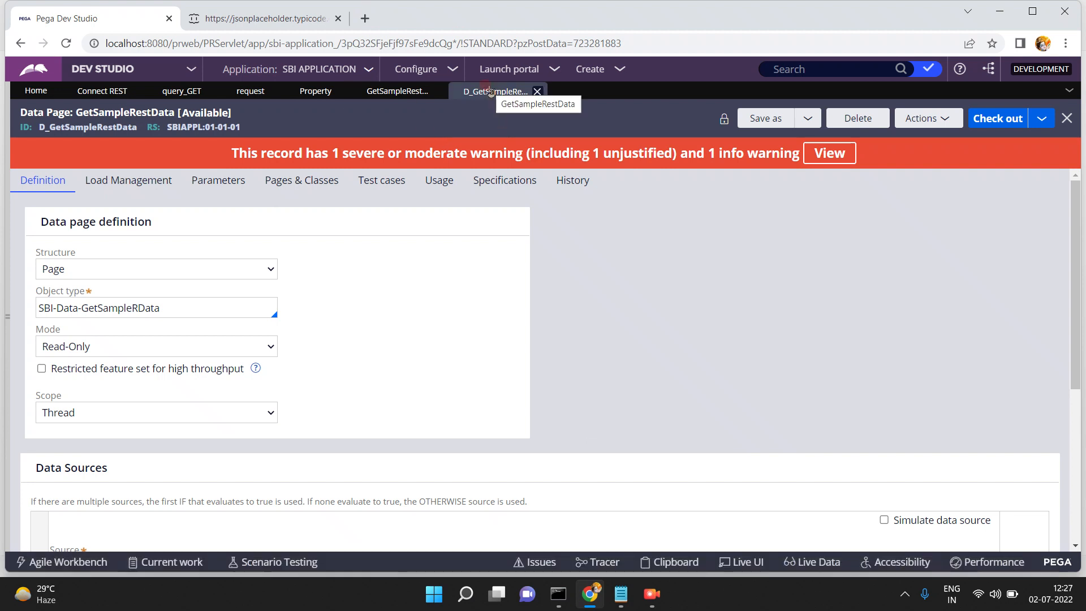
Examine the data page's REST connector source, inspect the referenced GetSampleRestData connector, and return to the data page.
click(1077, 451)
click(78, 333)
click(177, 326)
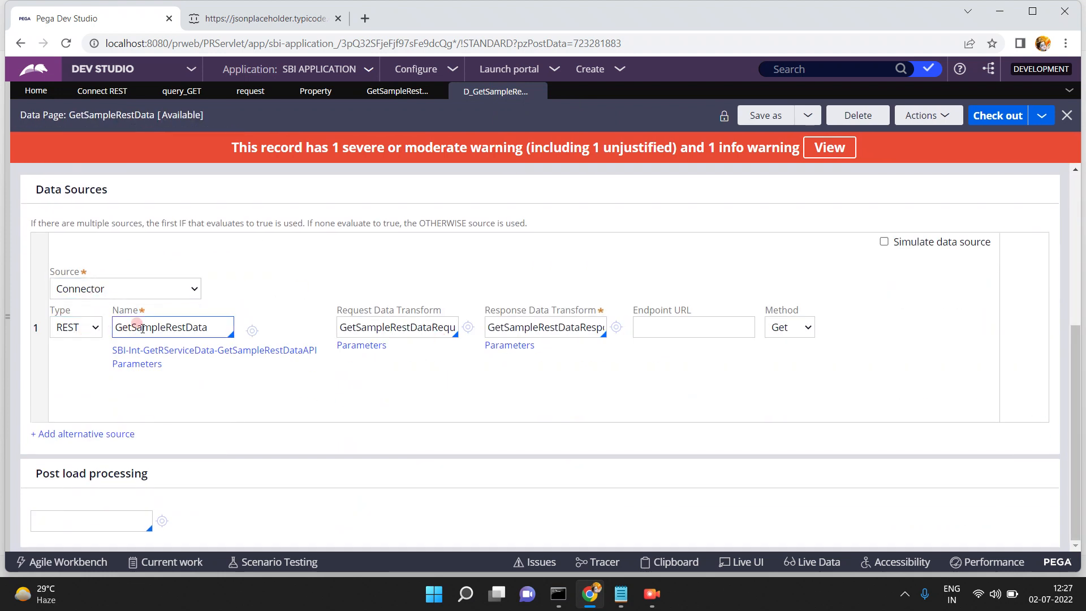
double_click(180, 327)
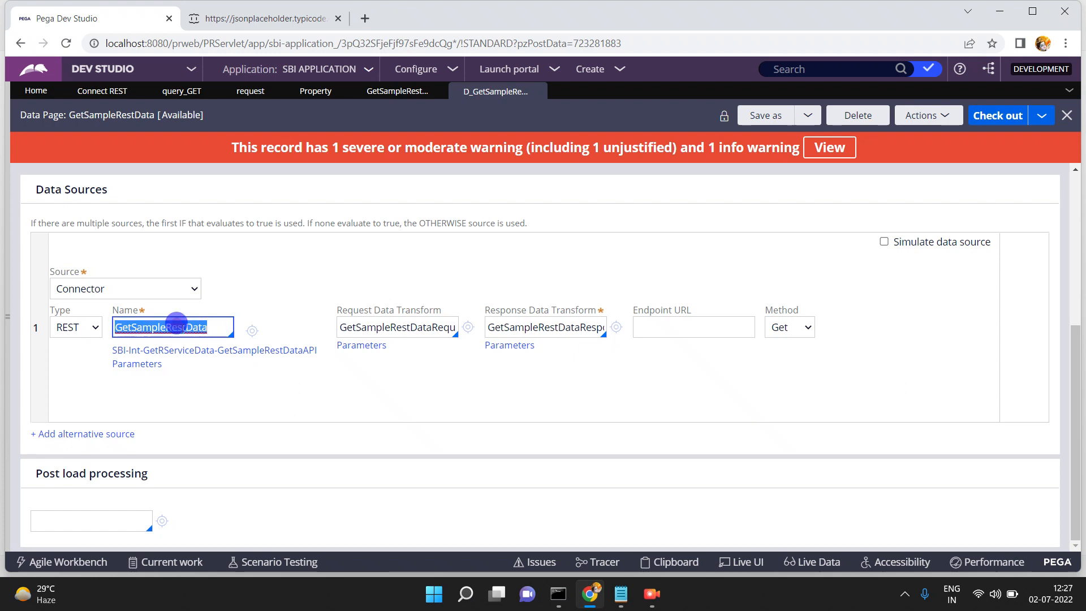
click(252, 328)
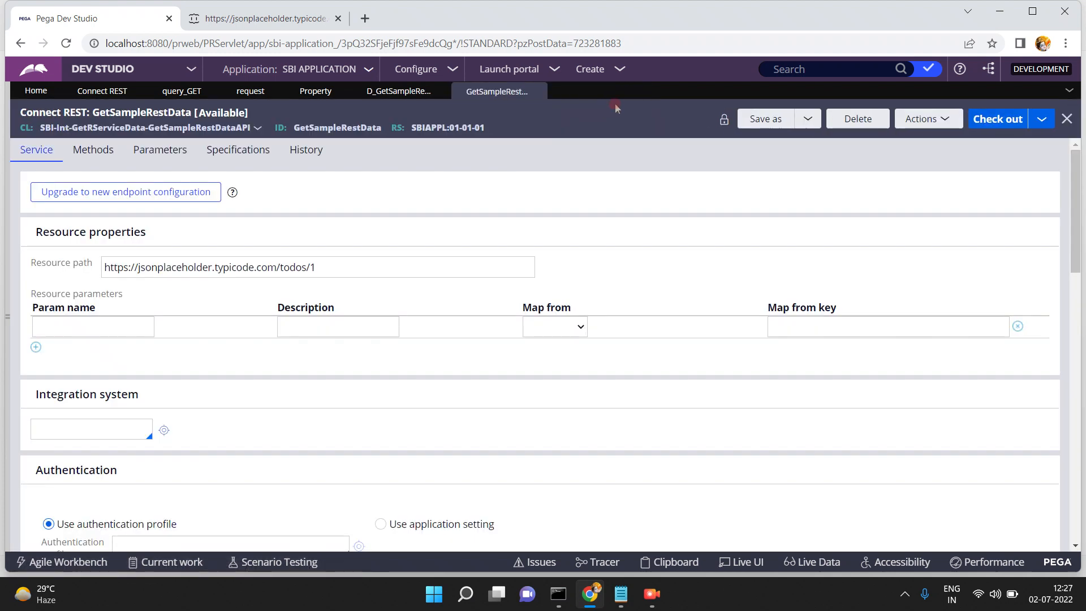
double_click(338, 127)
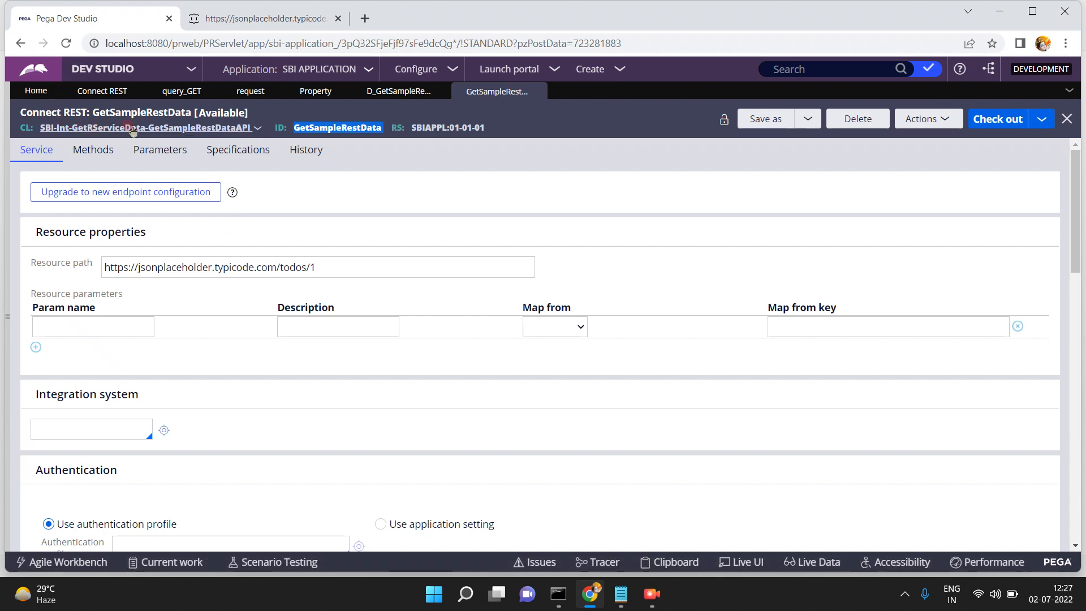
click(387, 92)
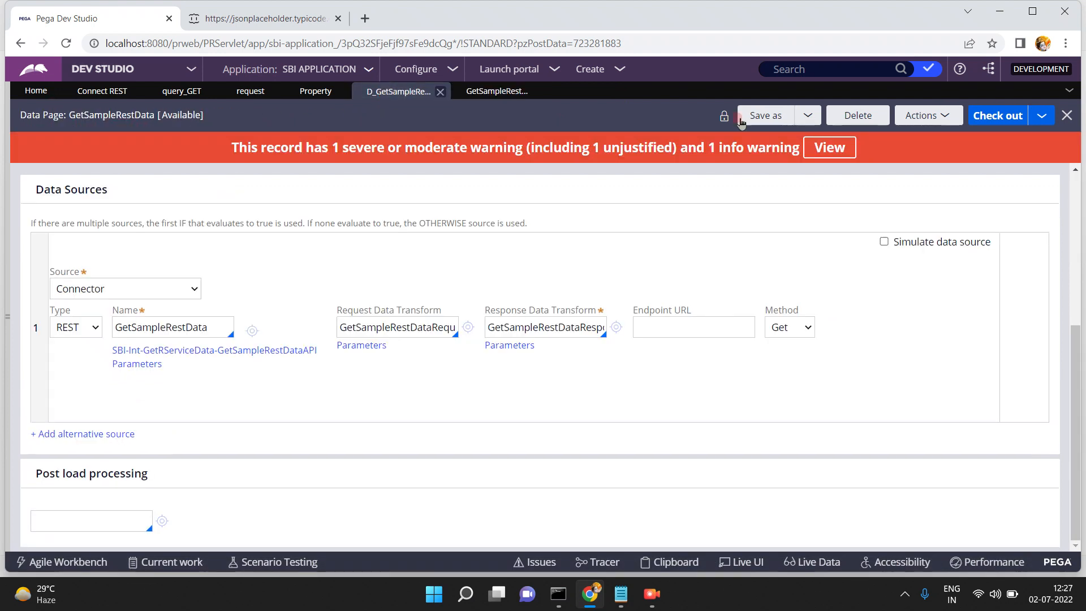
Run the D_GetSampleRestData data page in the Standard thread and examine the returned property values.
click(919, 116)
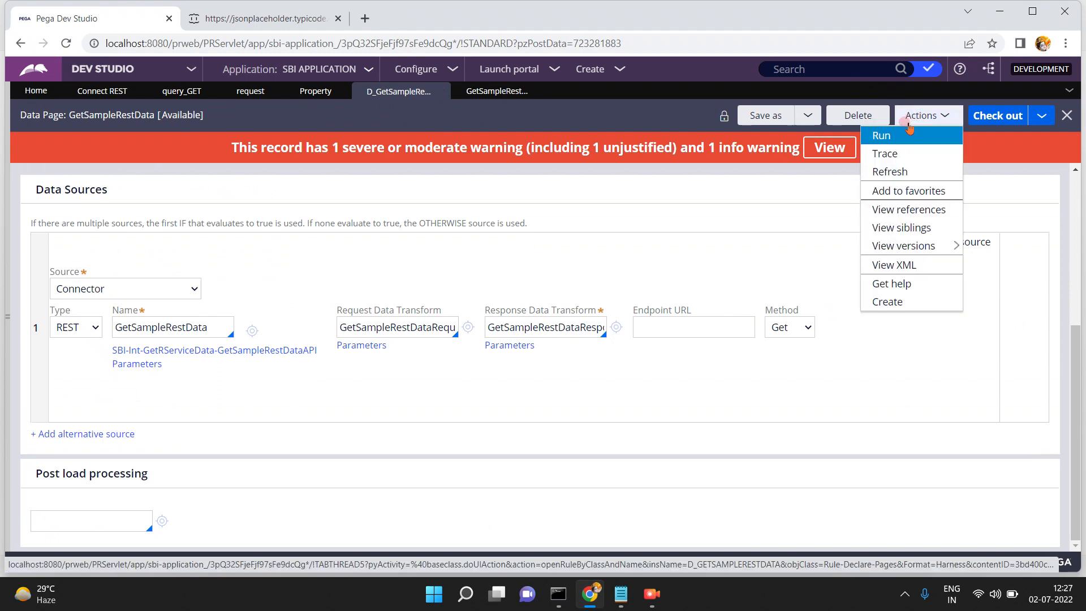
click(901, 139)
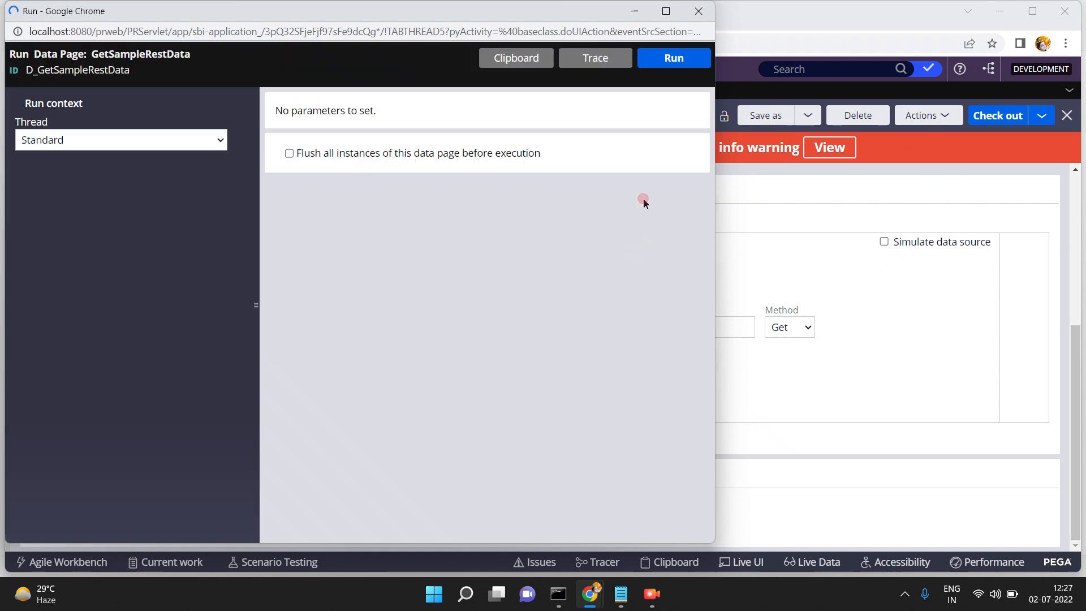
click(675, 59)
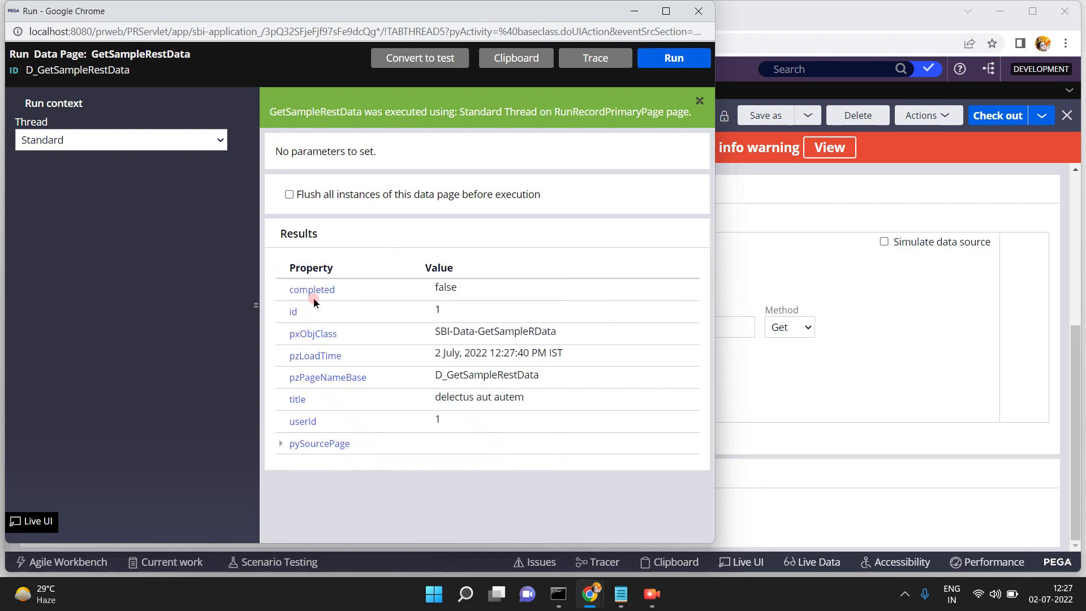
click(312, 289)
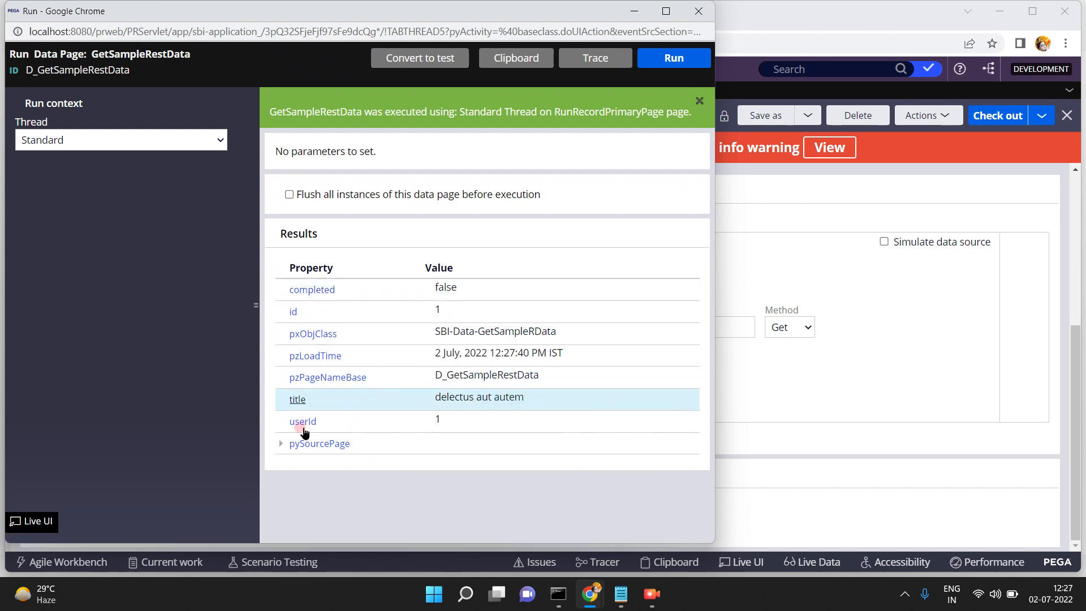
click(754, 225)
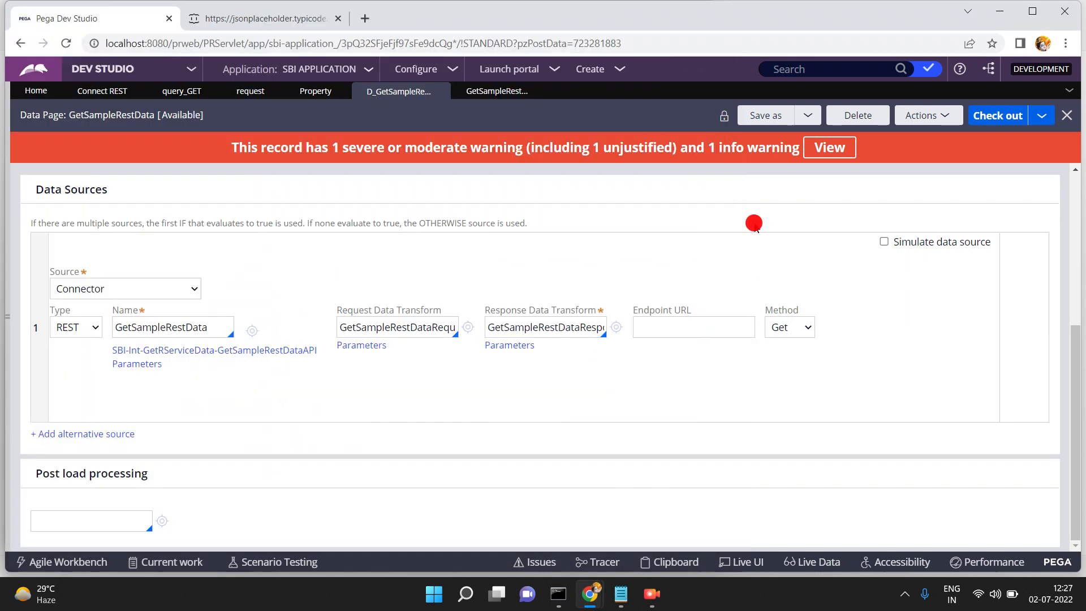
Reload jsonplaceholder.typicode.com/todos/1 in its browser tab to compare the JSON response, and return to Pega Dev Studio.
click(281, 19)
click(356, 42)
click(361, 45)
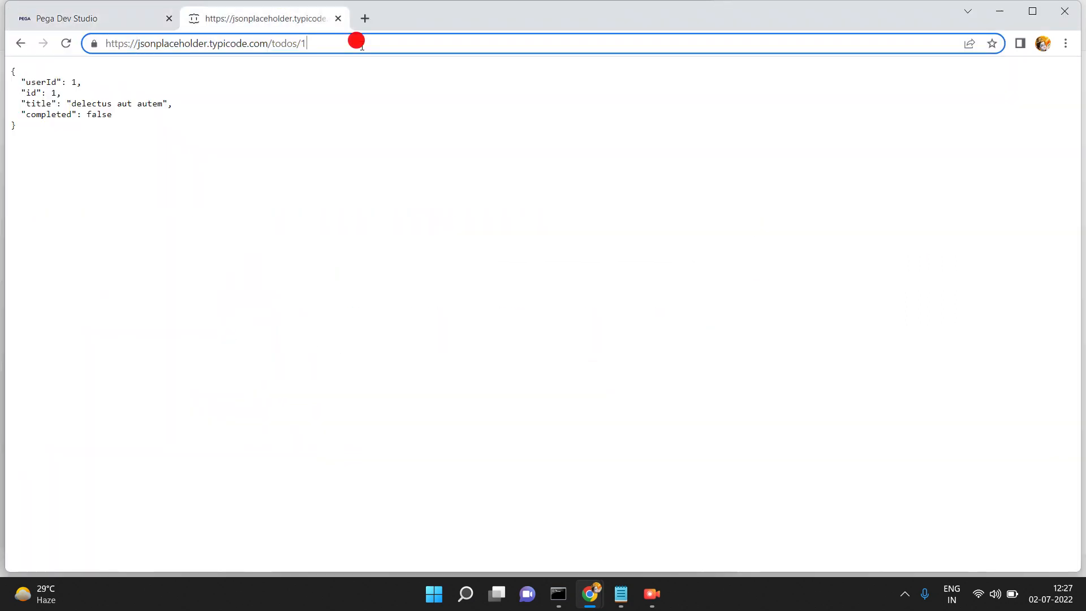
key(Return)
click(240, 80)
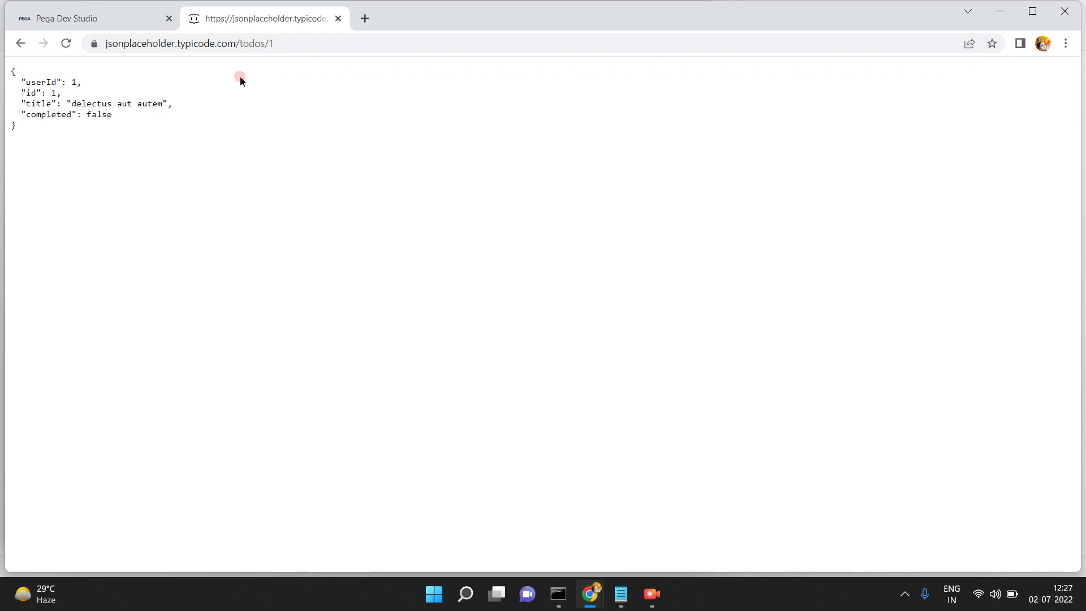
click(109, 18)
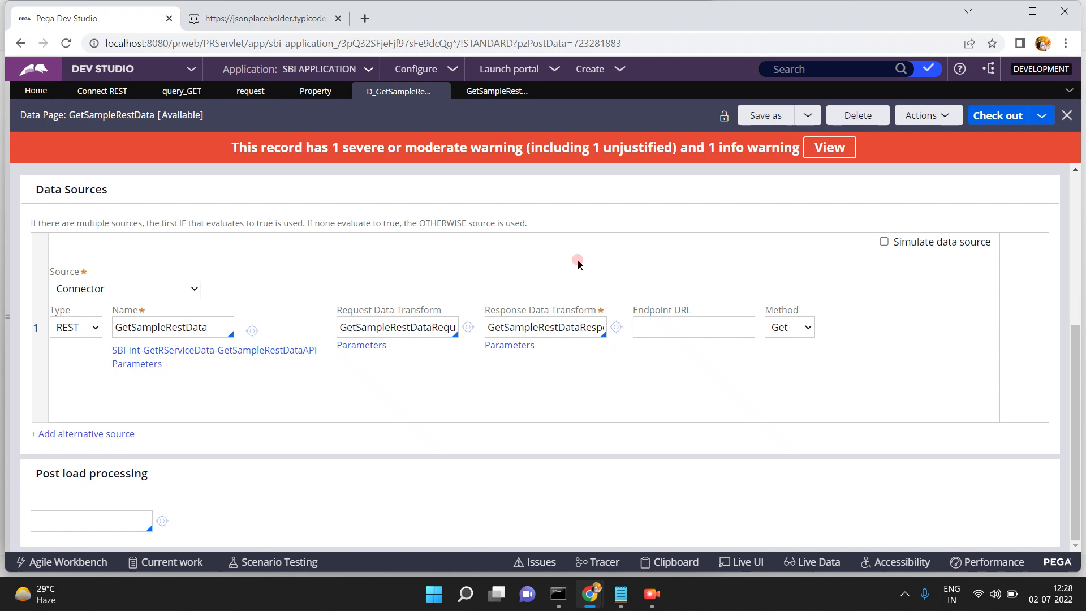
Show the desktop, open the Documents folder in a maximized File Explorer window, and browse to the Data (E:) drive.
click(438, 591)
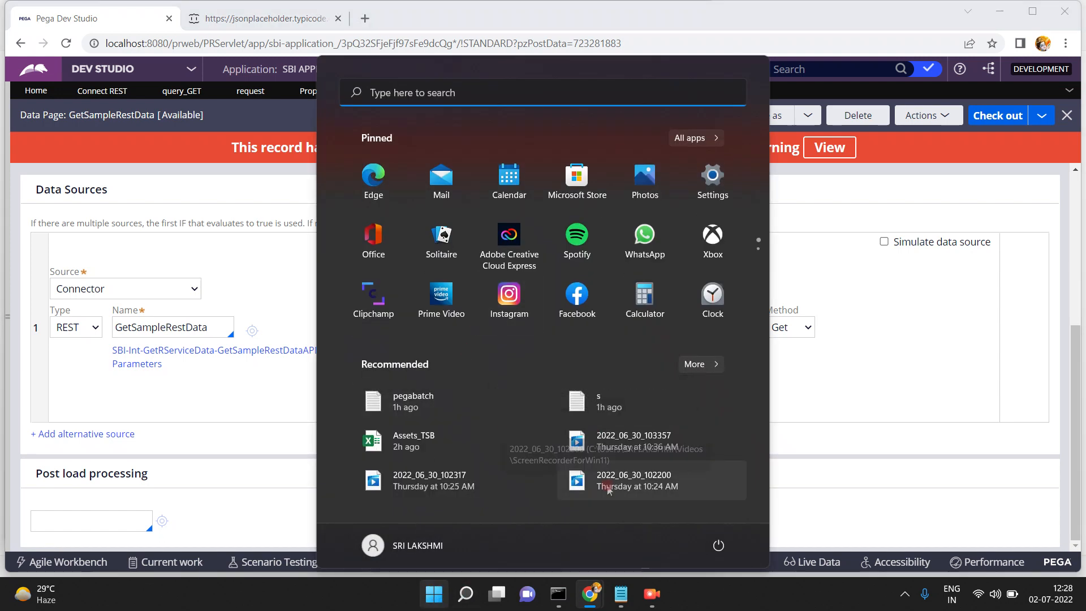
click(861, 384)
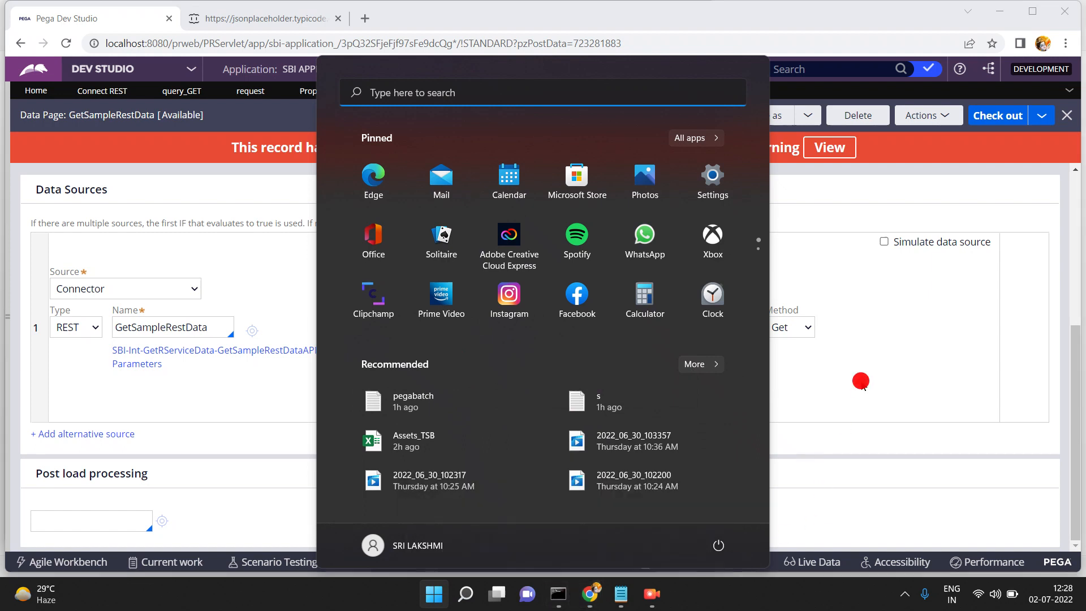
key(super+d)
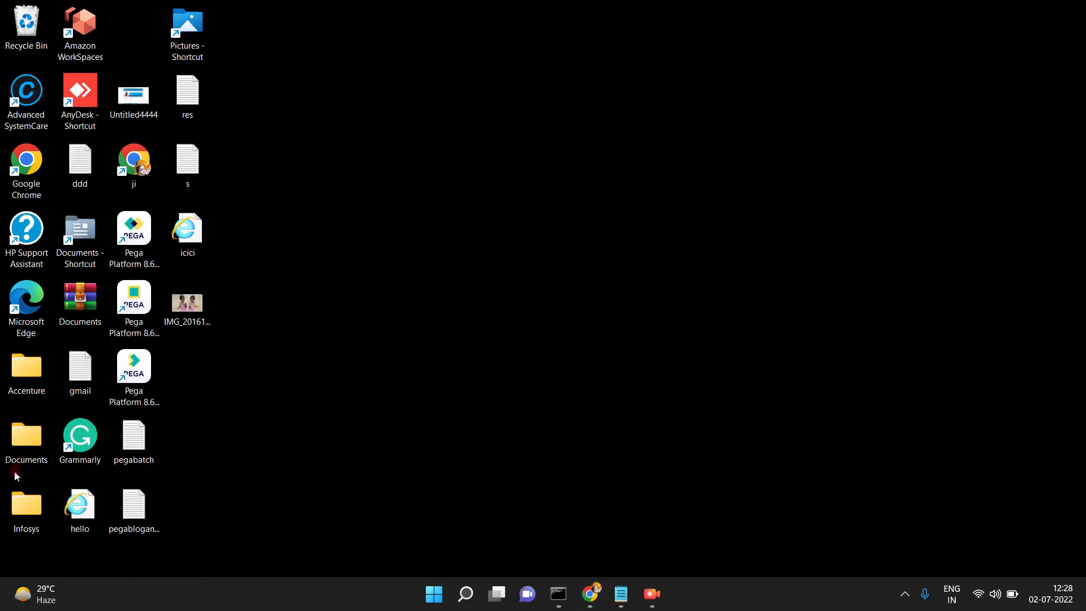
click(22, 434)
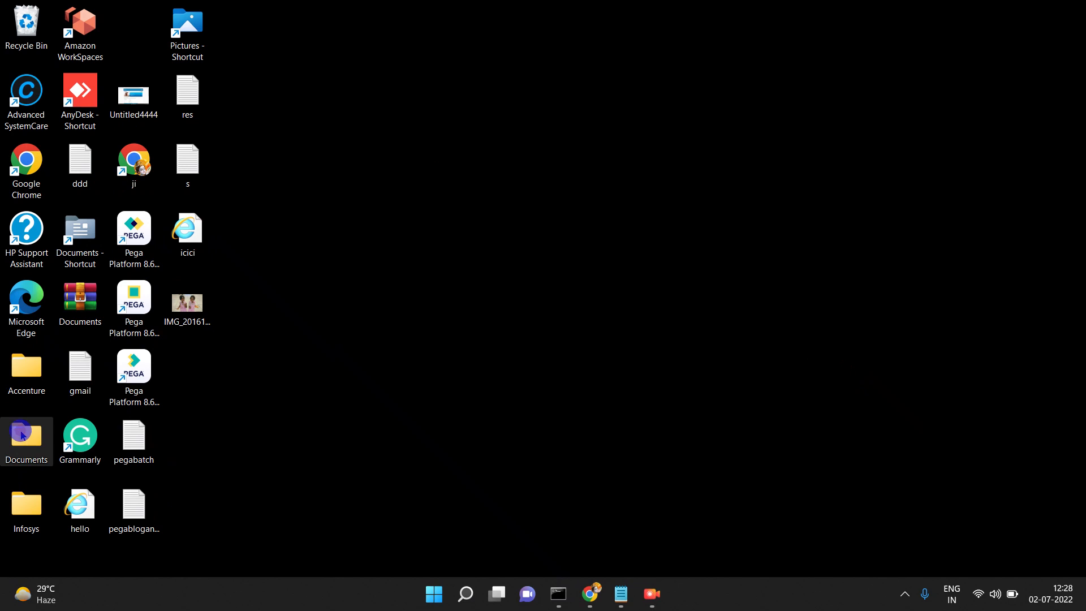
click(26, 435)
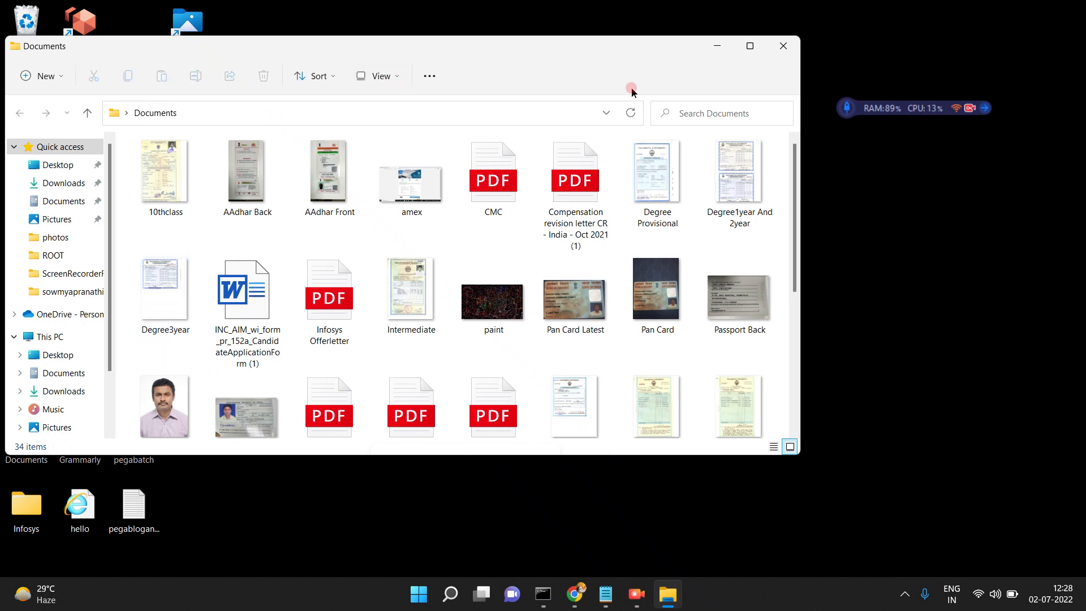
click(749, 46)
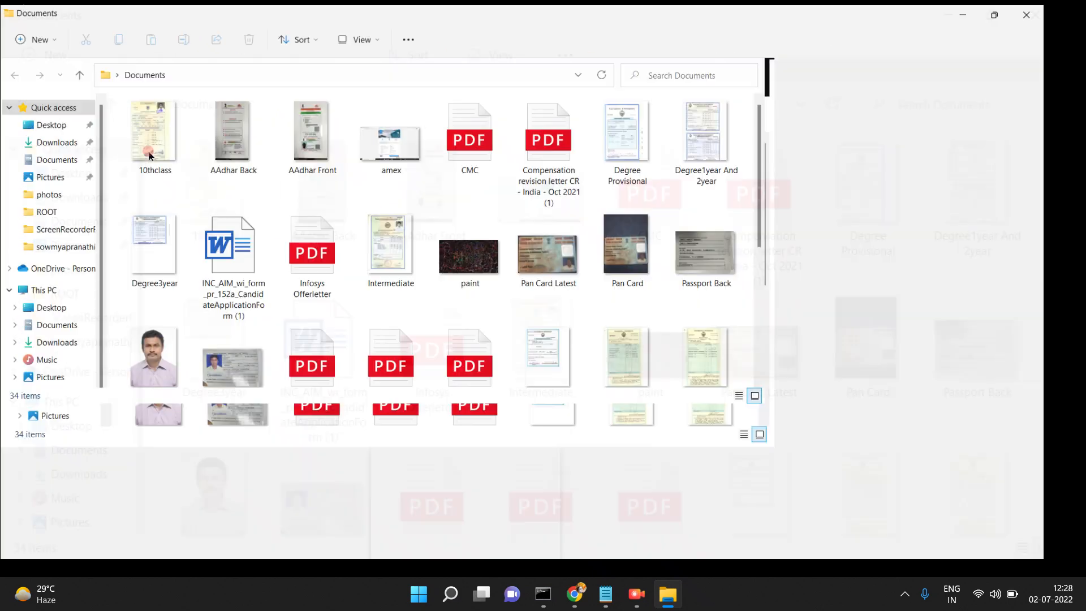
click(56, 162)
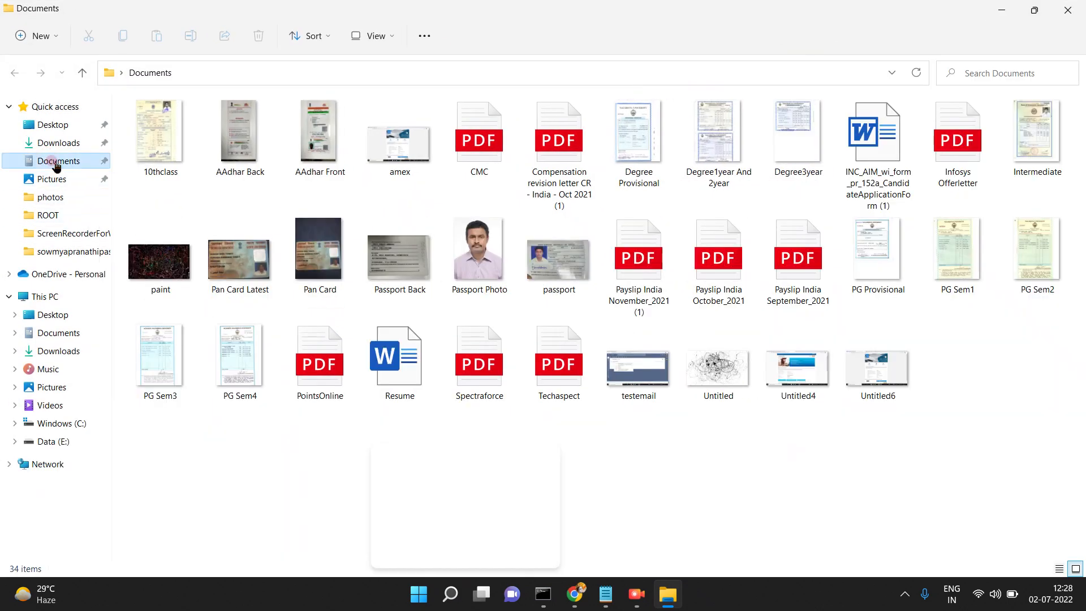
click(56, 164)
click(59, 144)
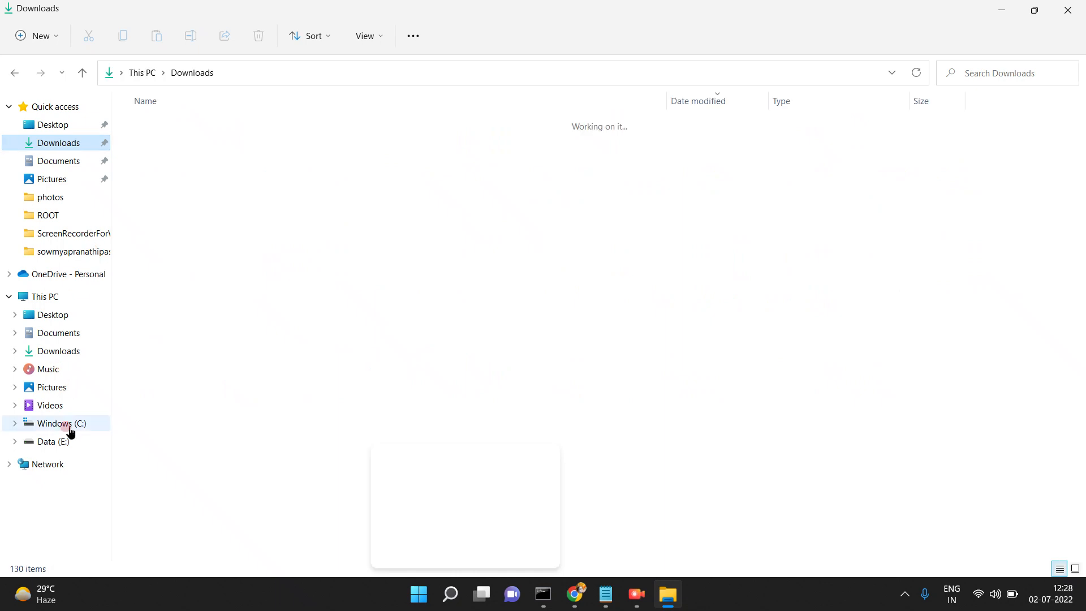
click(59, 442)
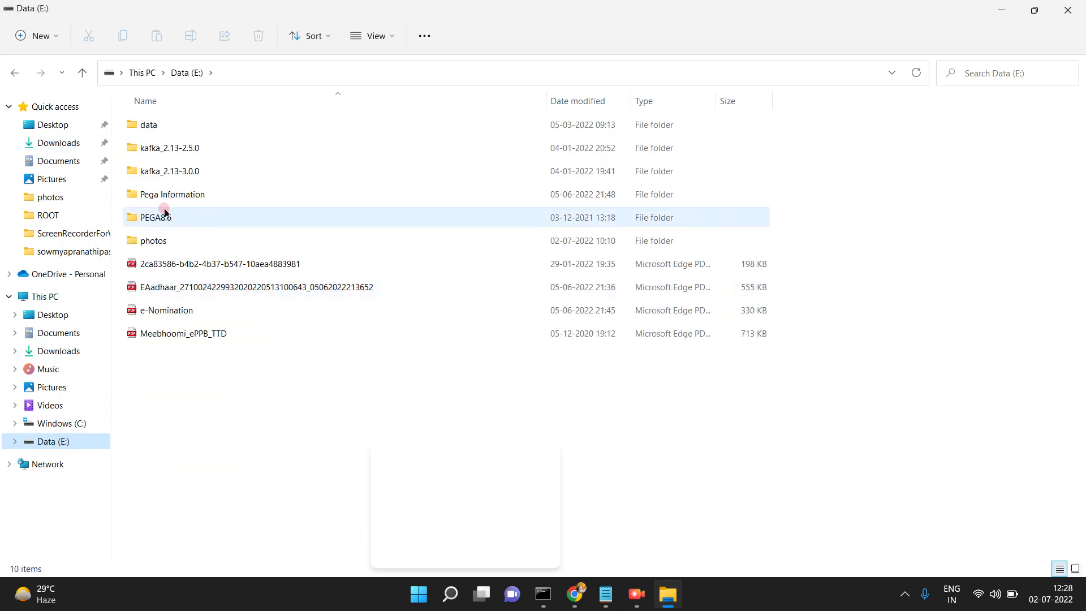
Open the Pega JRE's security folder at PEGA8.6\PRPCPersonalEdition\jre1.8.0_121\lib\security.
double_click(165, 219)
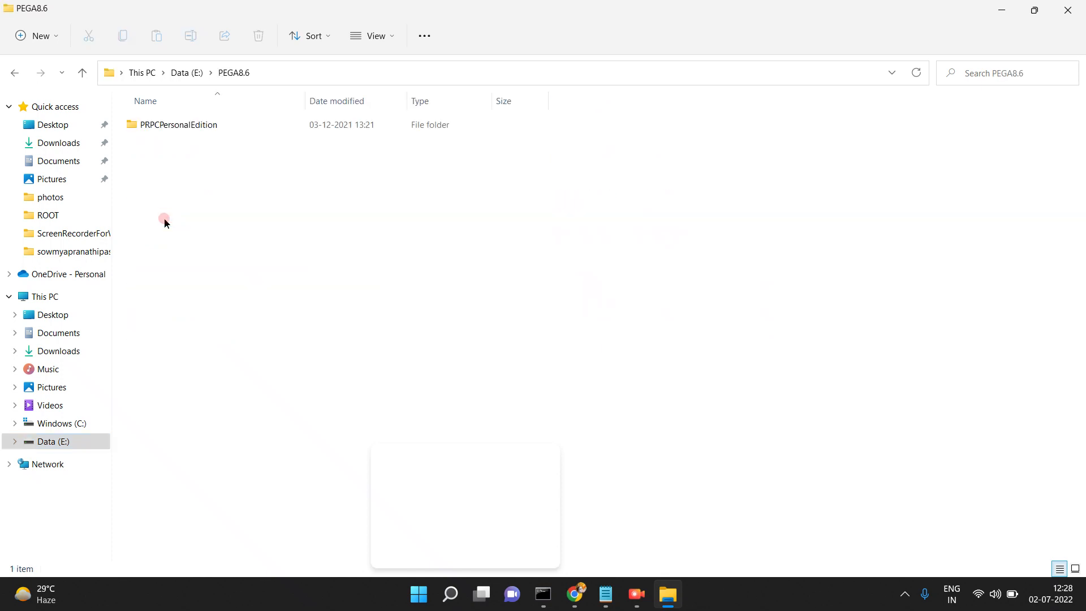
click(175, 126)
double_click(175, 126)
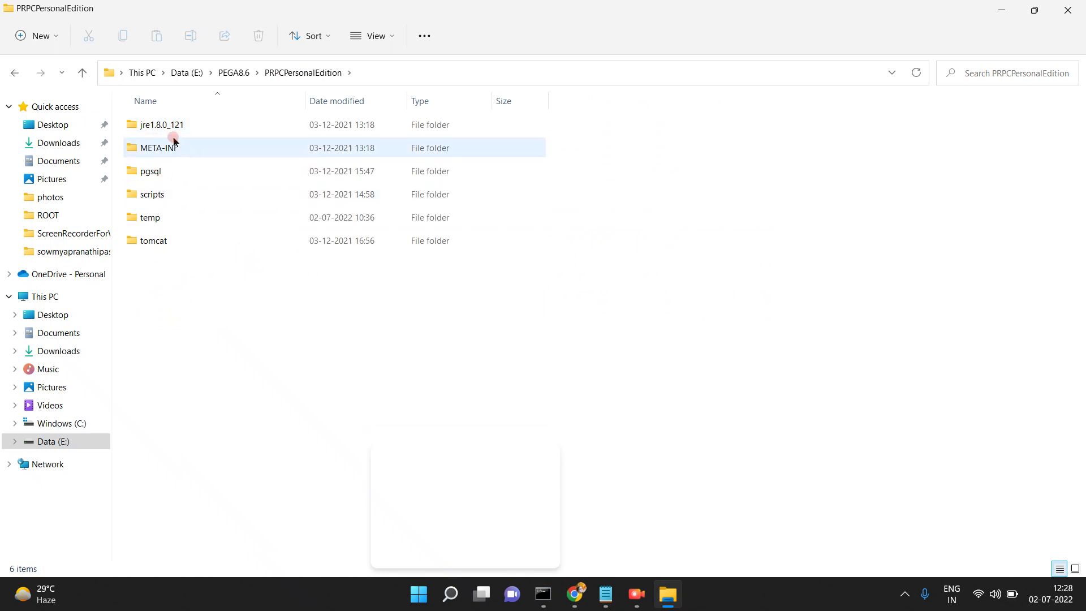
click(174, 125)
double_click(174, 126)
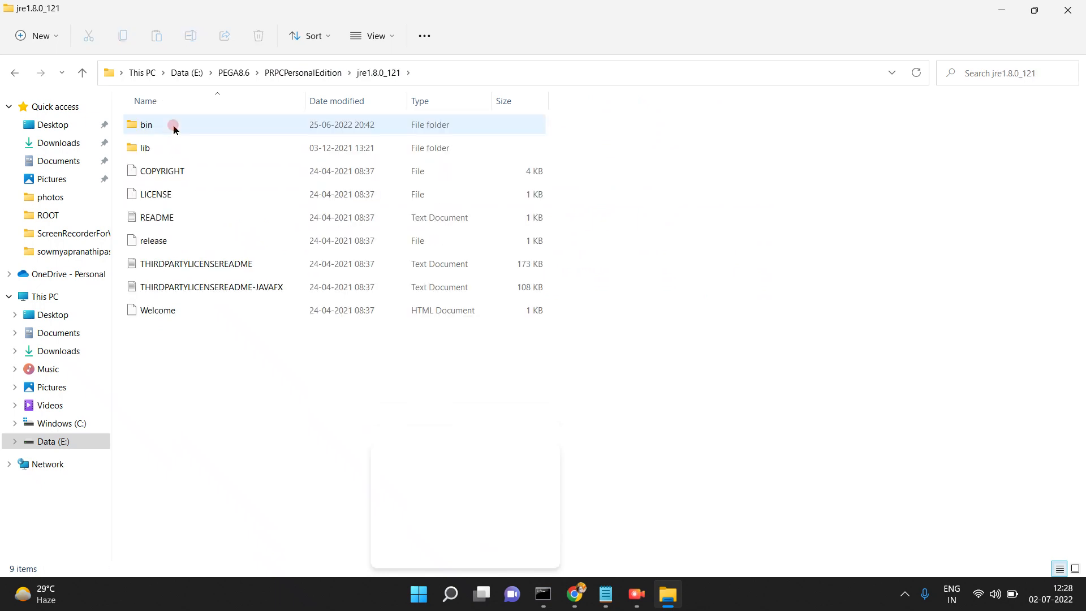
double_click(142, 150)
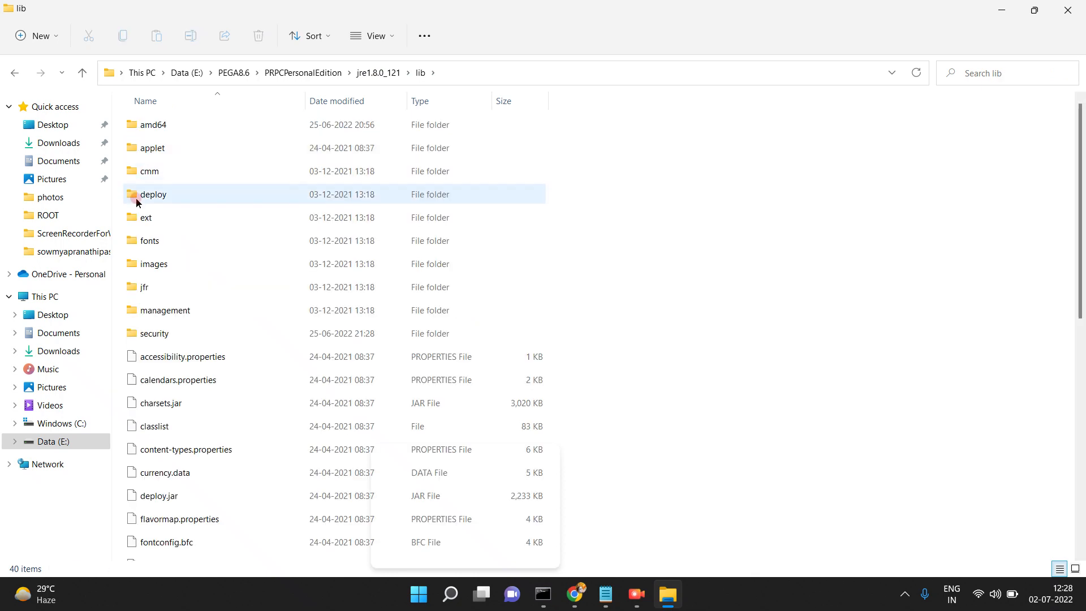
click(153, 334)
double_click(153, 333)
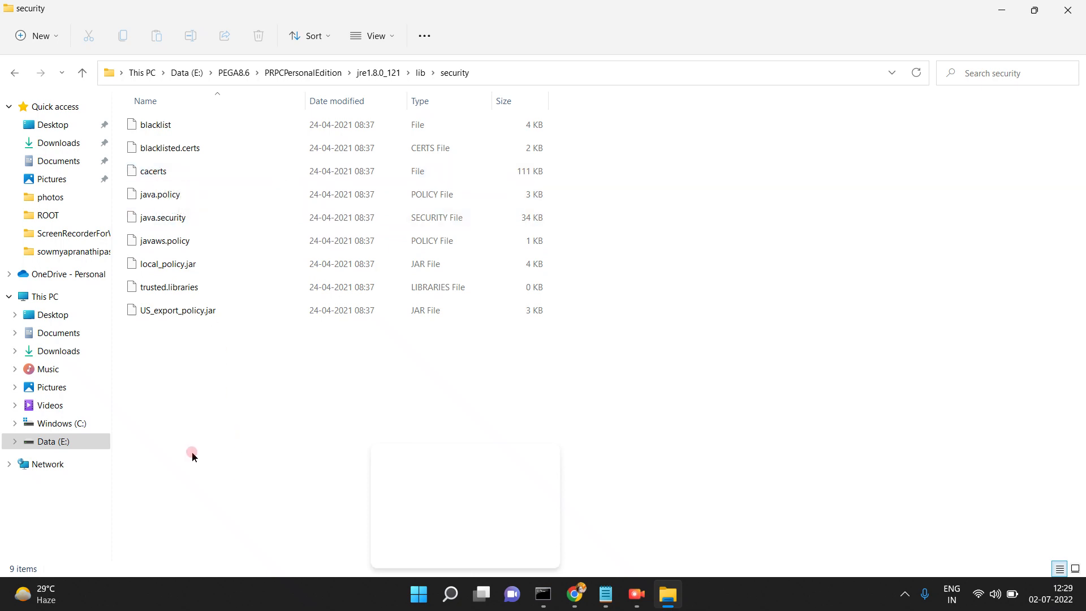
Copy the cacerts file from the security folder to the desktop.
click(156, 171)
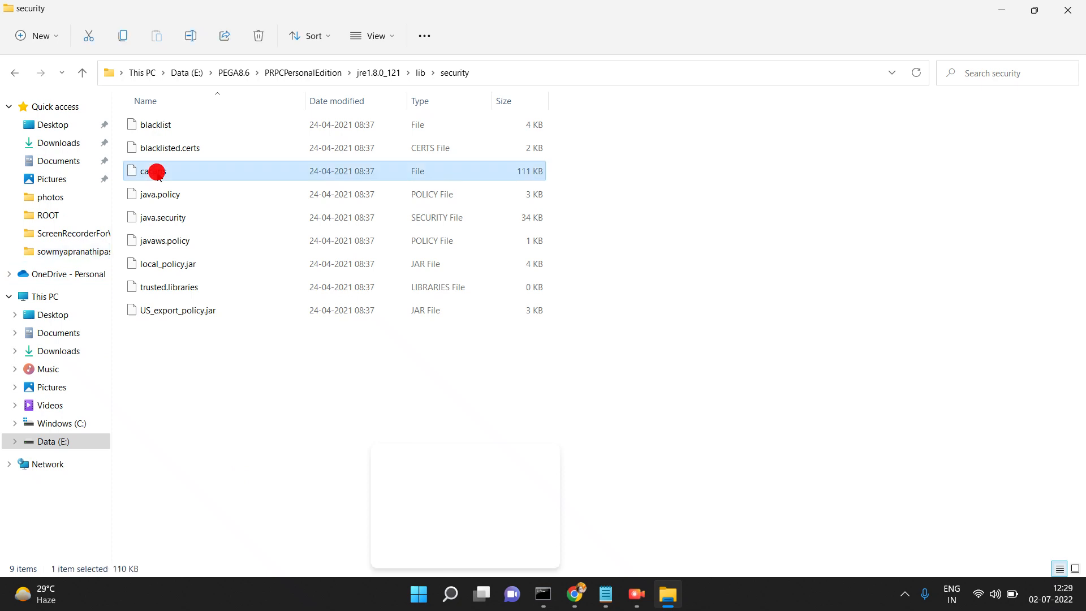
key(ctrl+c)
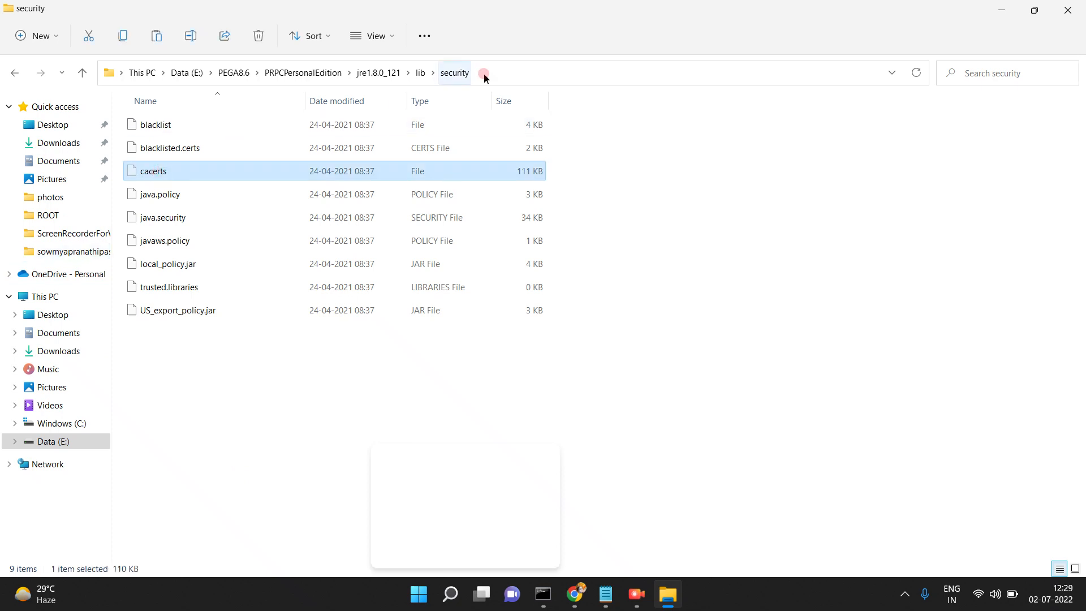
click(1010, 11)
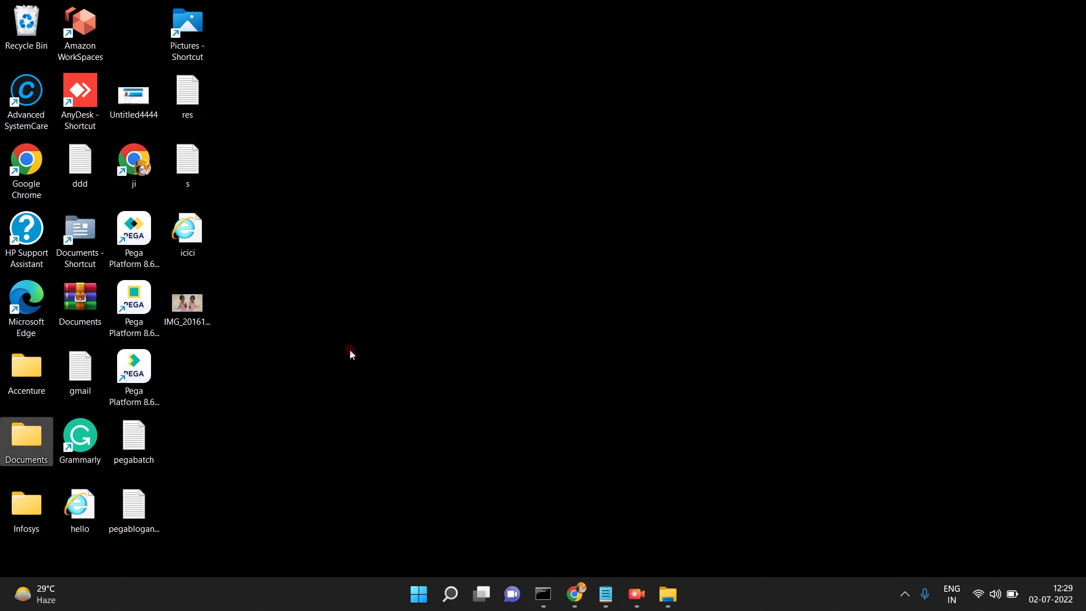
click(350, 352)
key(ctrl+v)
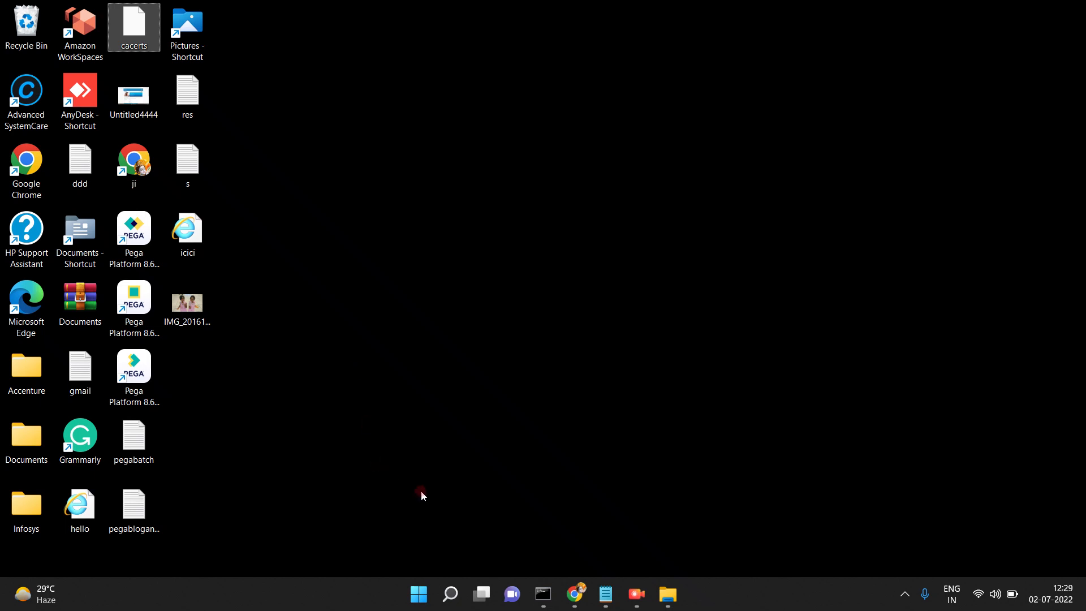
Check the Pega Platform 8.6.0 Startup console and select the Pega Platform 8.6.0 Shutdown shortcut on the desktop.
mouse_move(547, 597)
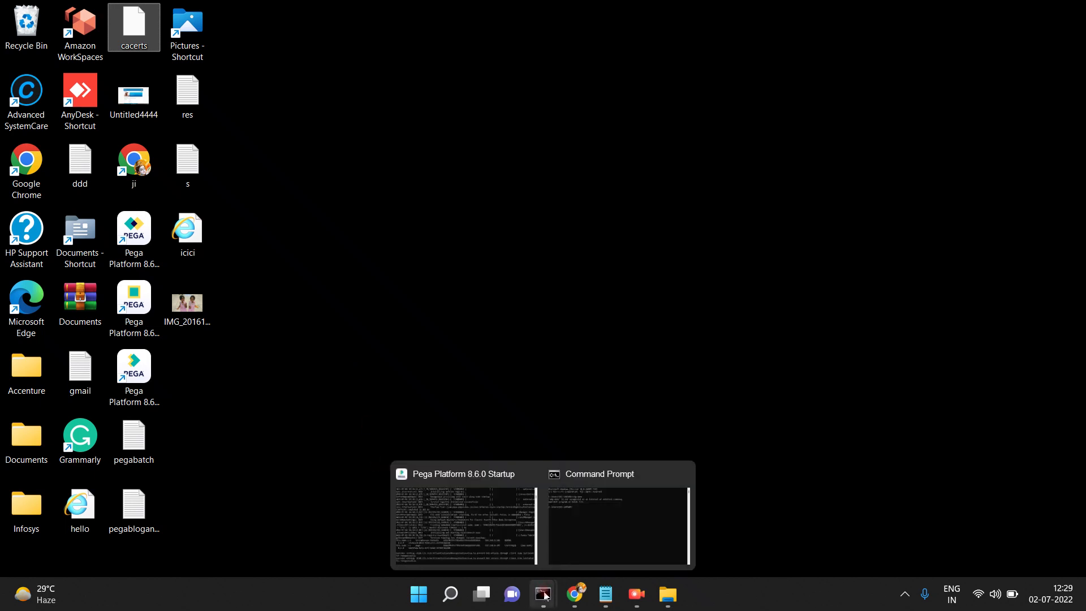
click(461, 527)
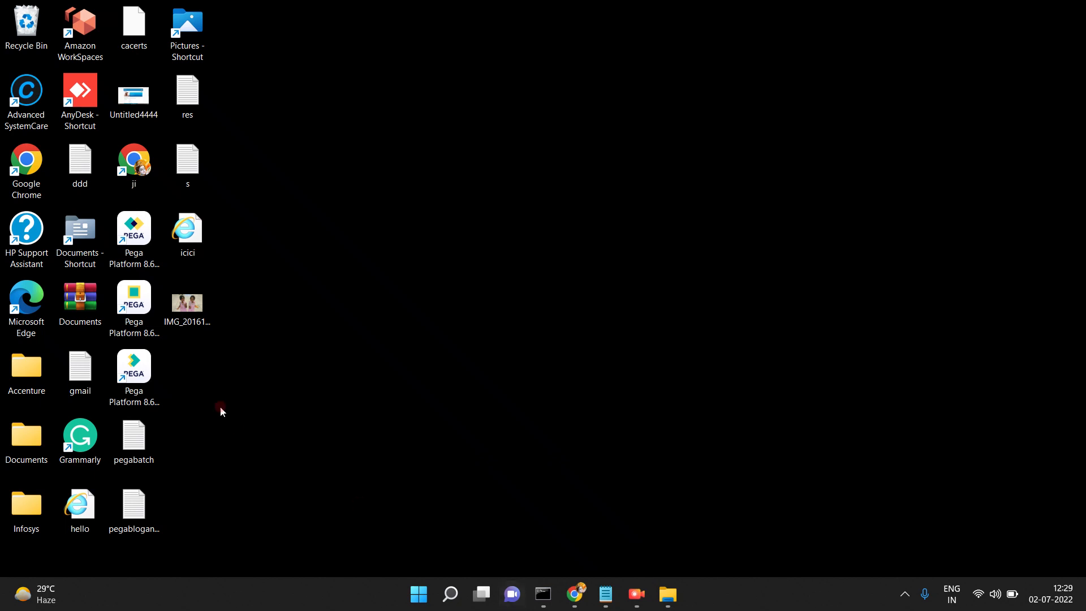
click(147, 304)
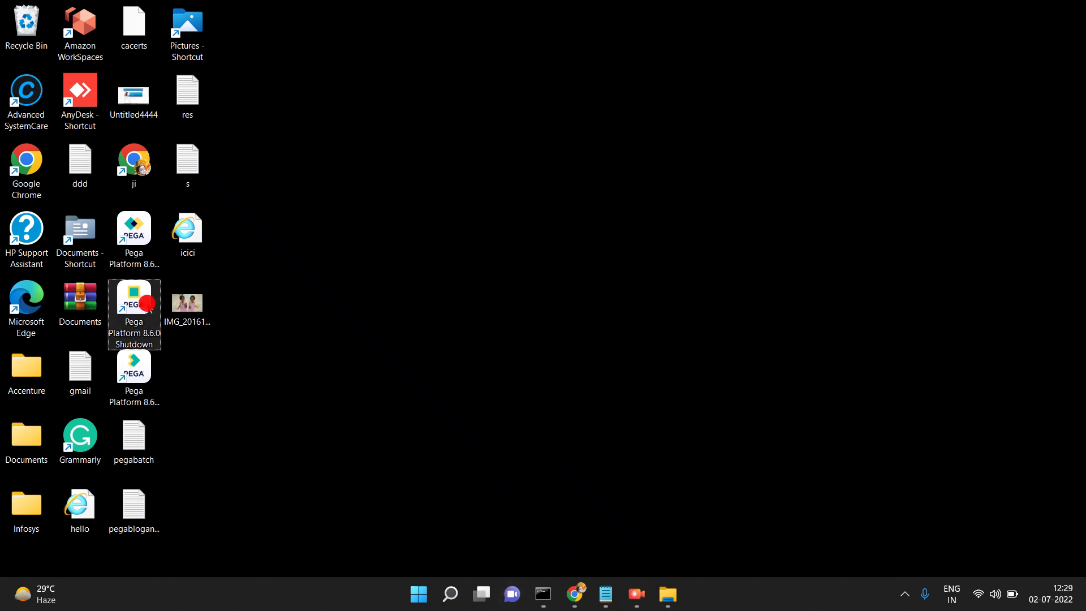
Close the blank Run browser window and bring the Pega Dev Studio window back to the front.
mouse_move(582, 605)
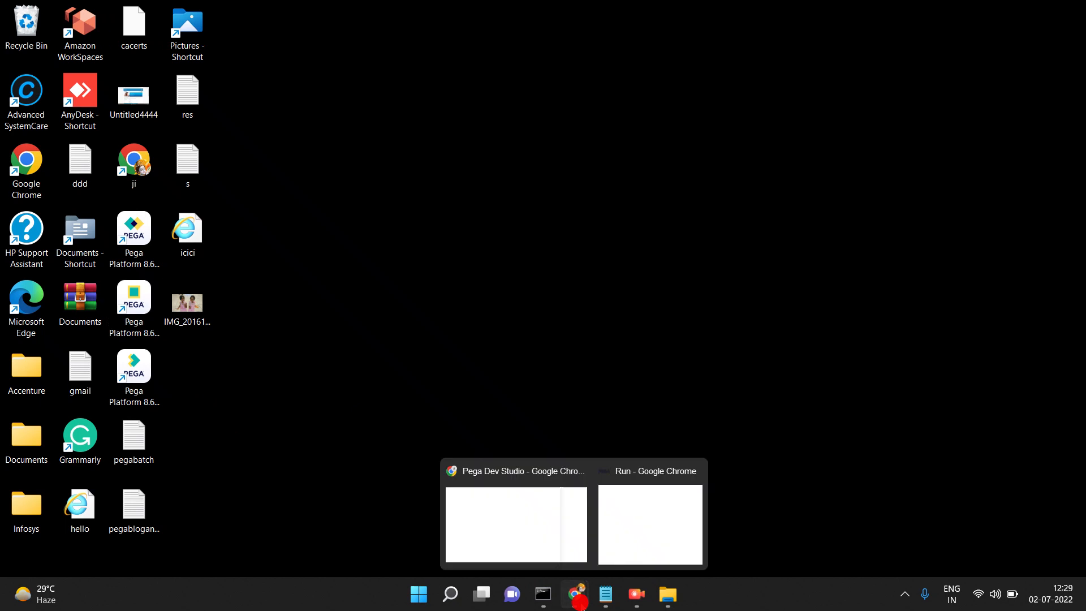
click(541, 553)
click(576, 592)
click(537, 535)
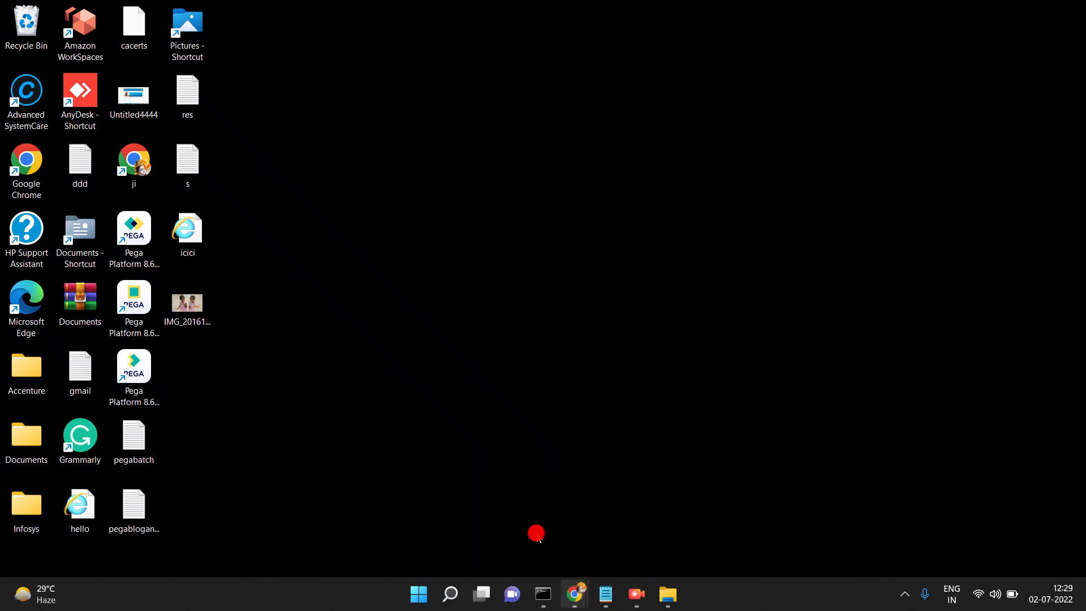
click(575, 594)
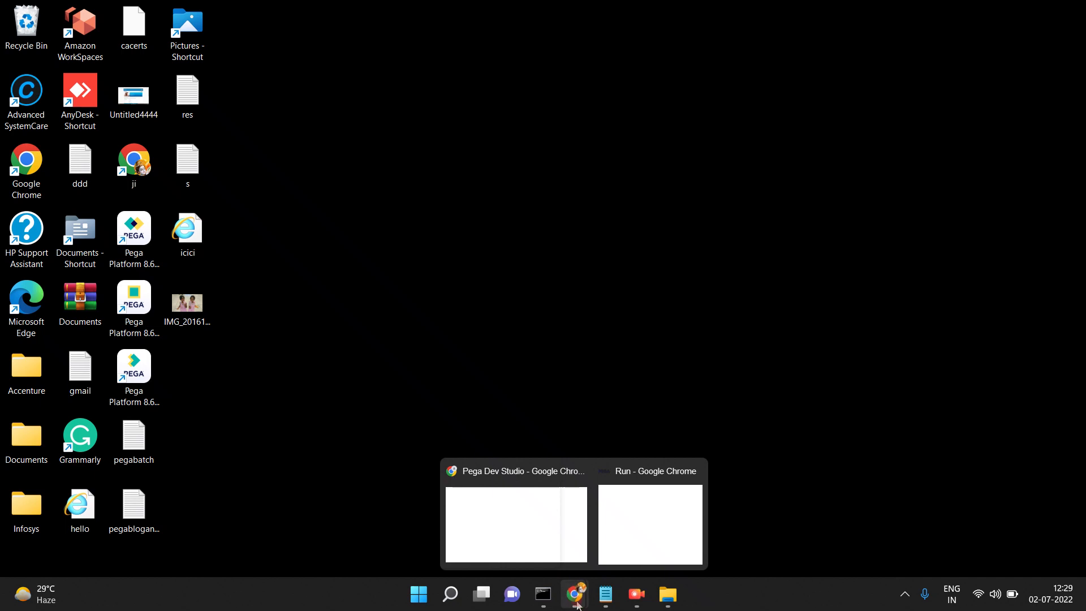
click(549, 536)
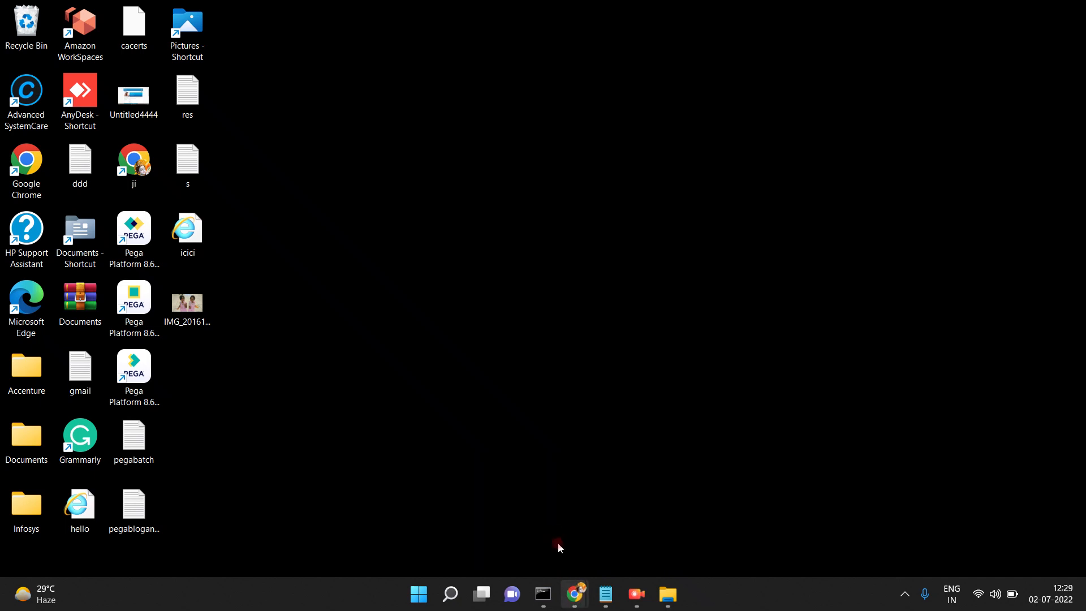
click(579, 583)
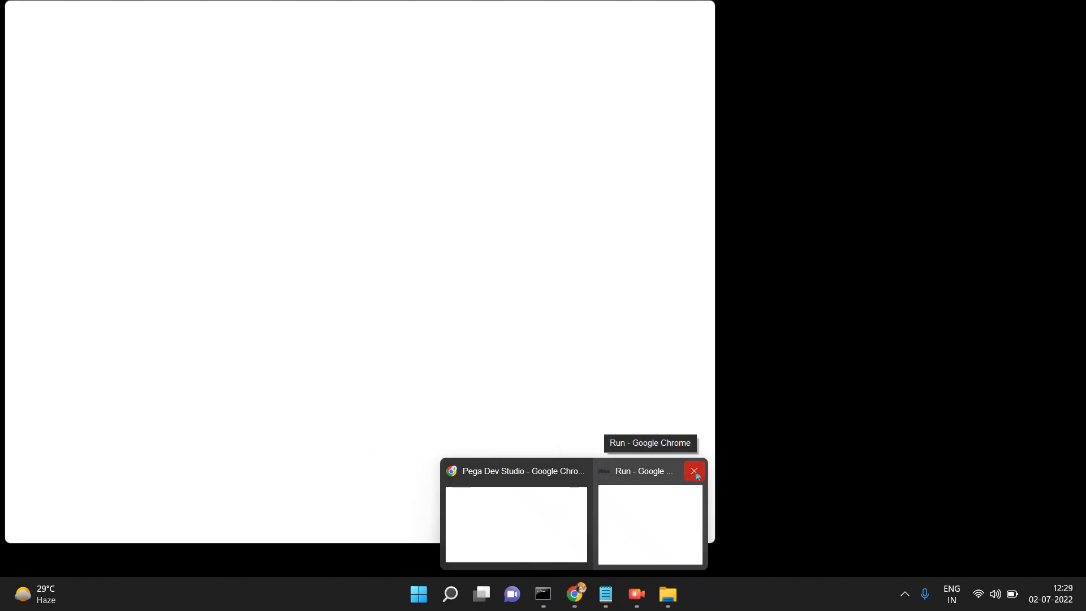
click(694, 471)
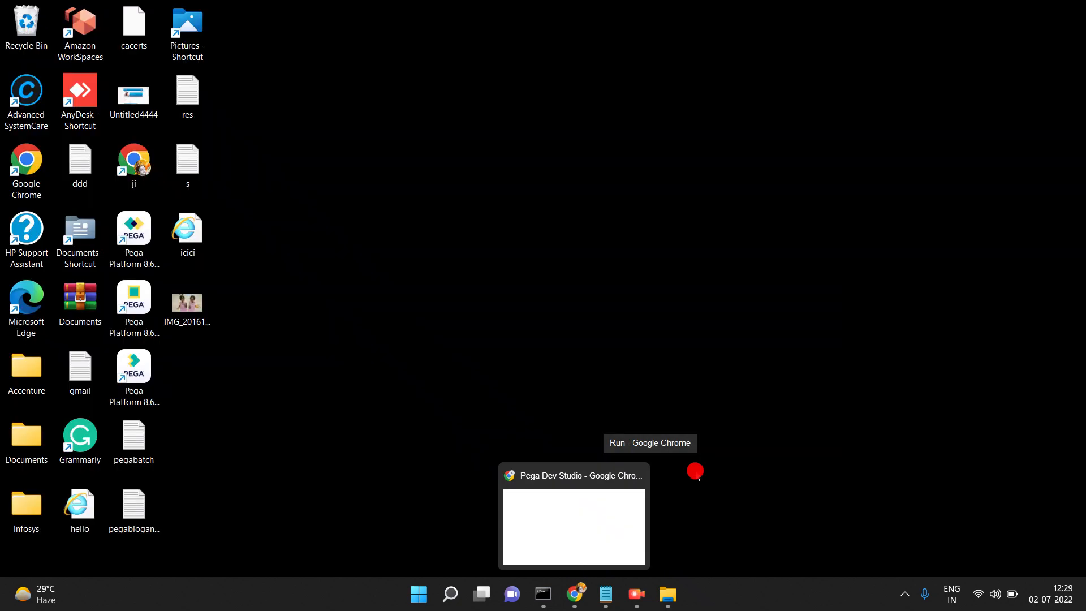
click(602, 500)
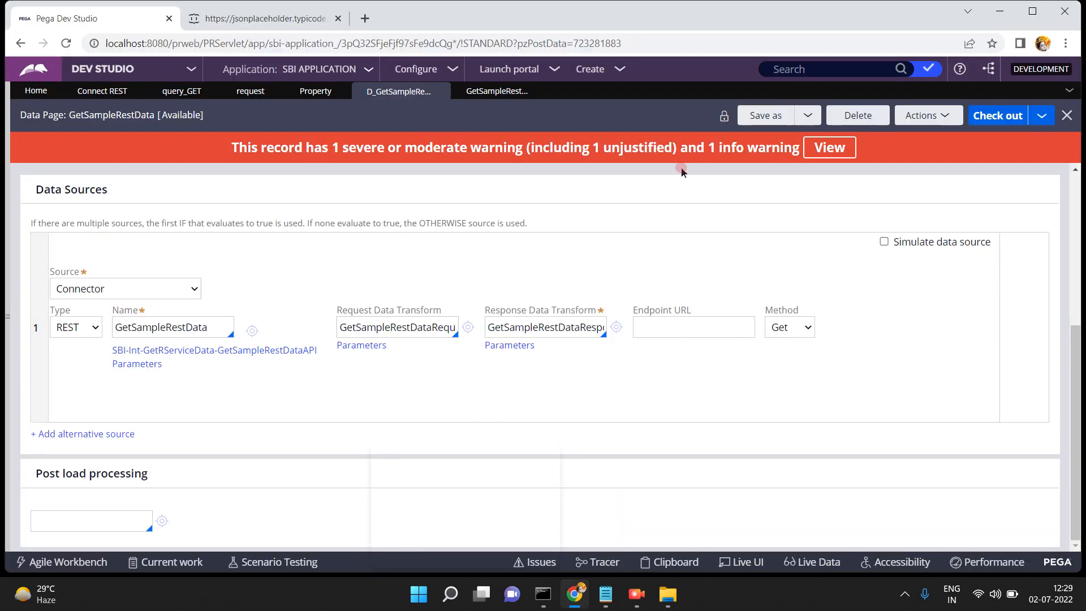
Run the GetSampleRestData data page in the Standard thread, and minimize the Run and Dev Studio windows.
click(927, 115)
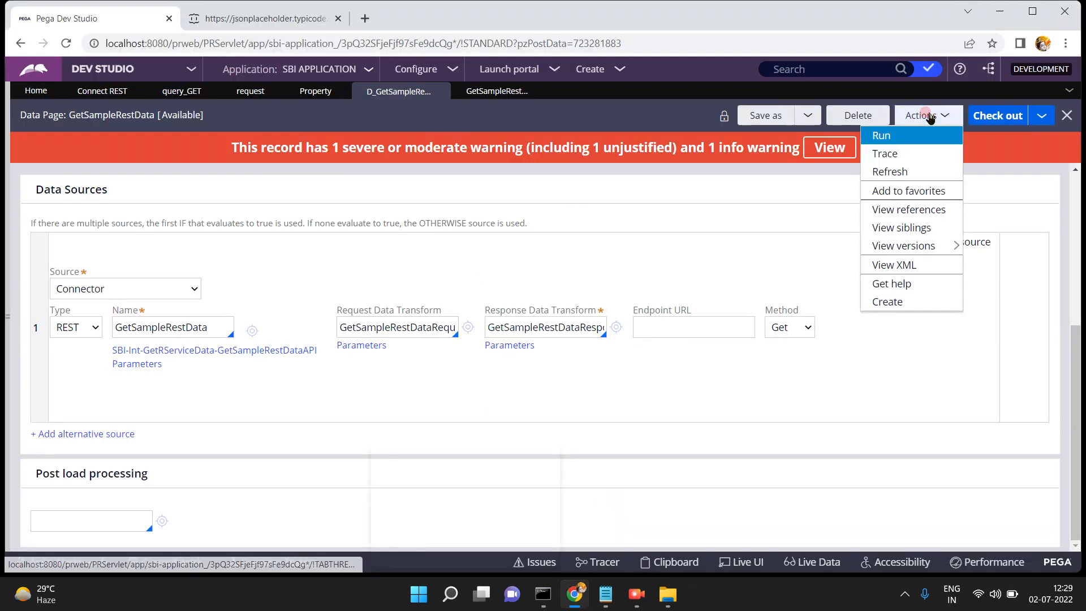
click(881, 136)
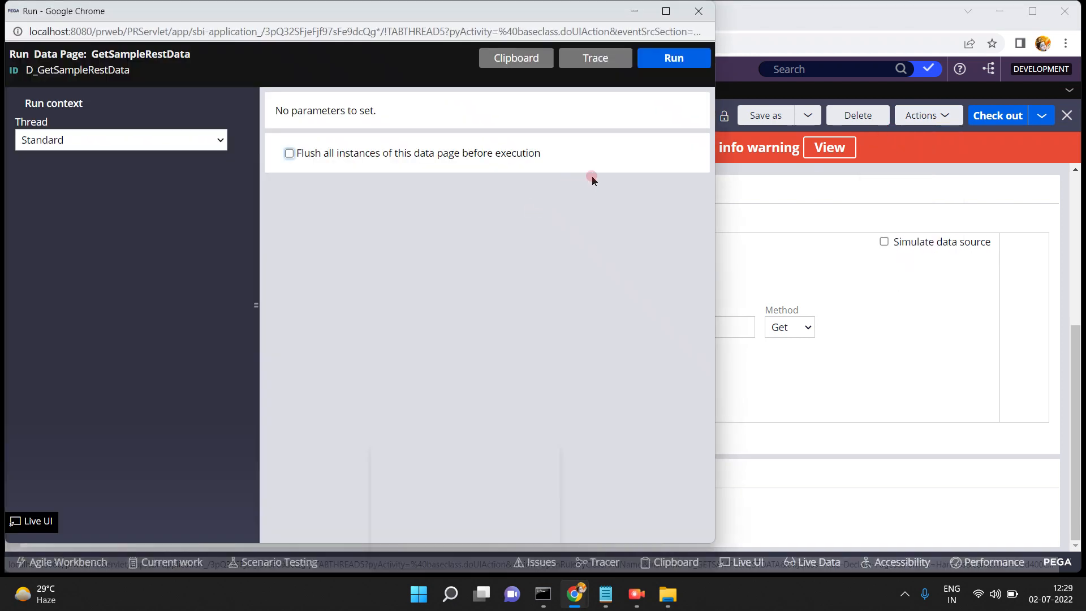
click(666, 68)
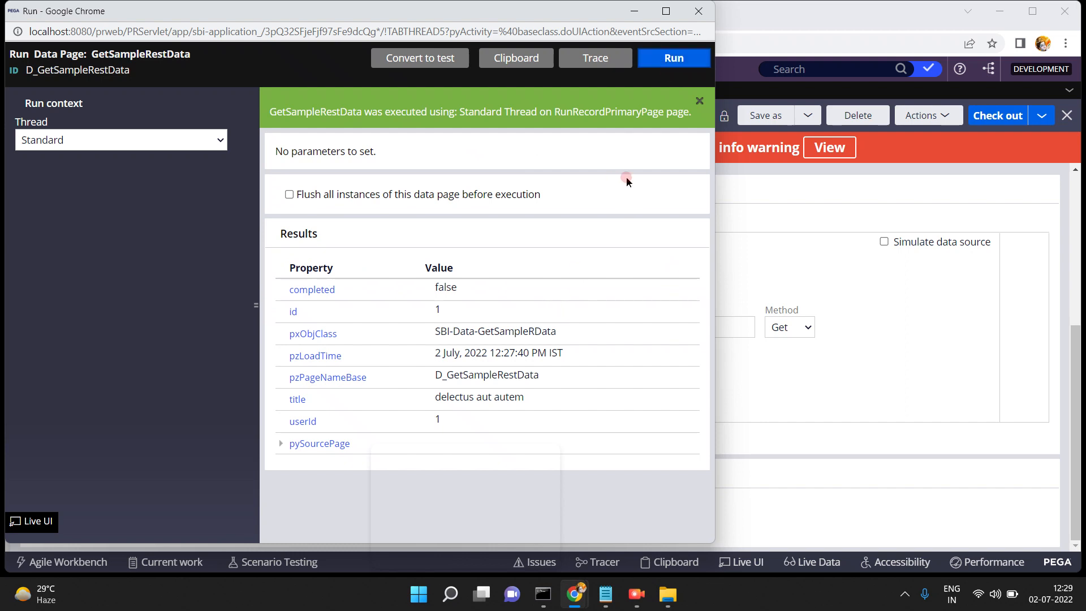
click(634, 11)
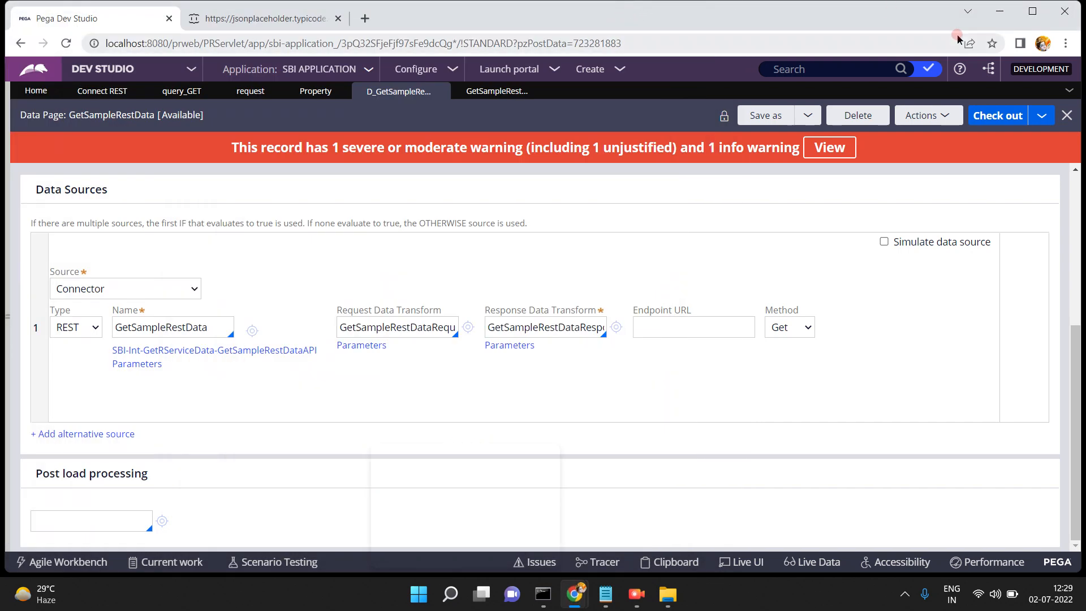
click(999, 10)
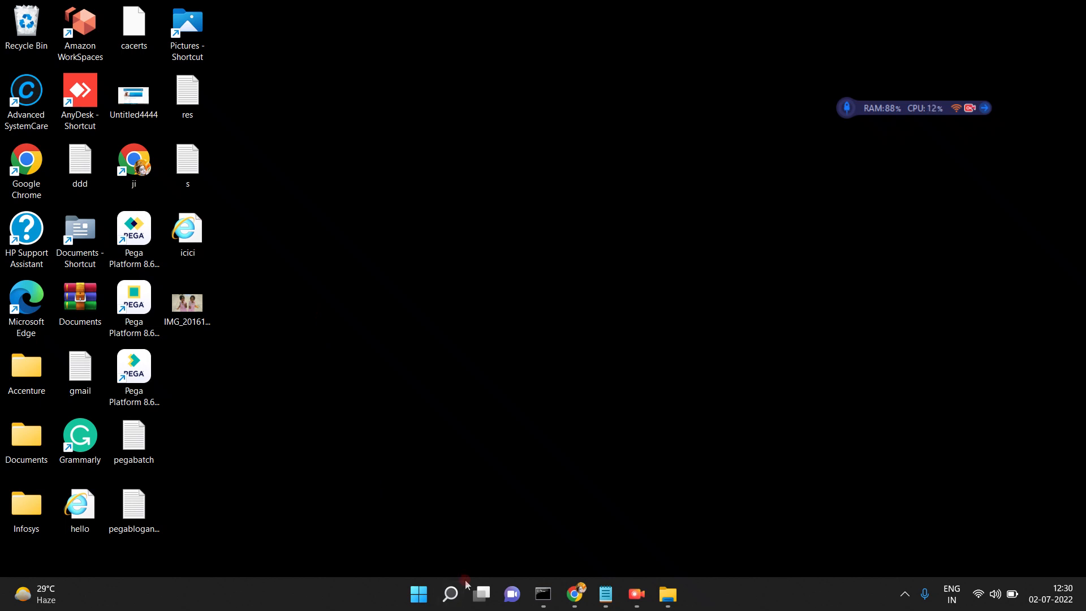
Restore Pega Dev Studio and open the GetSampleRestData Connect REST rule from the data page's source.
mouse_move(574, 604)
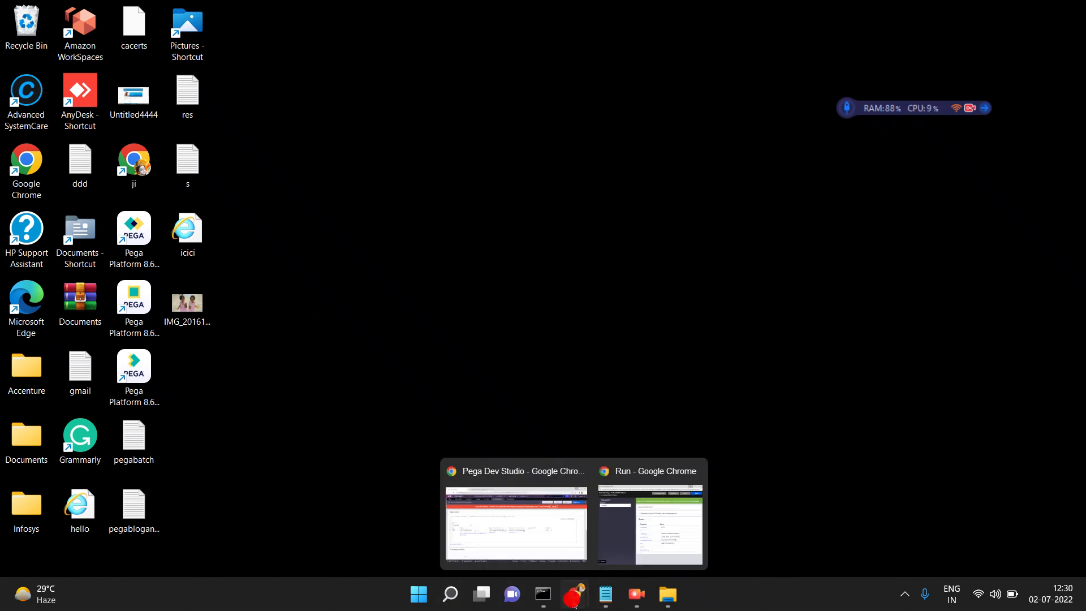
click(544, 524)
click(459, 290)
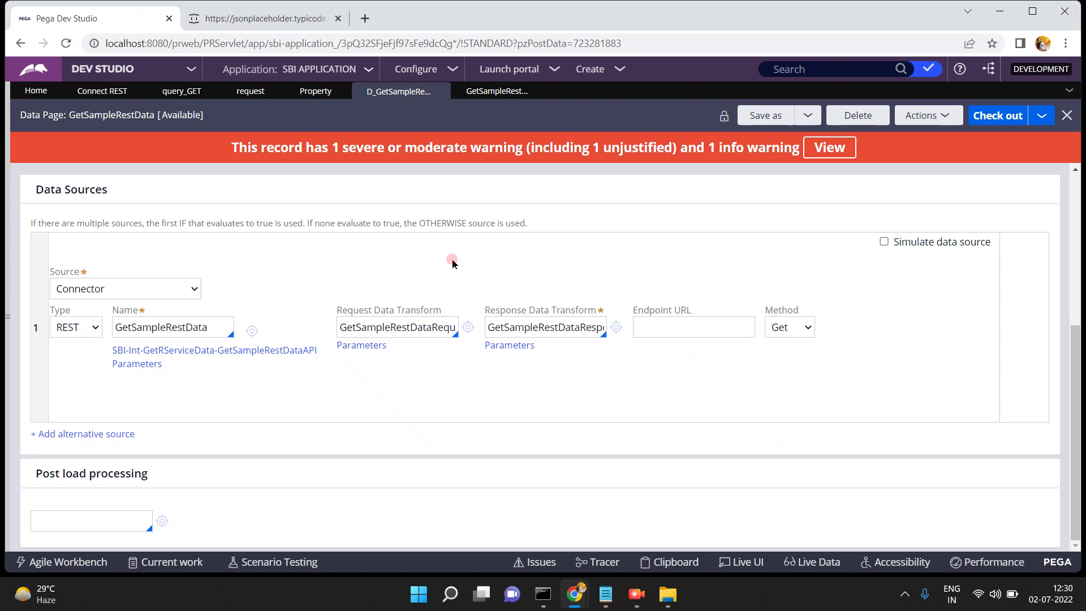
click(251, 330)
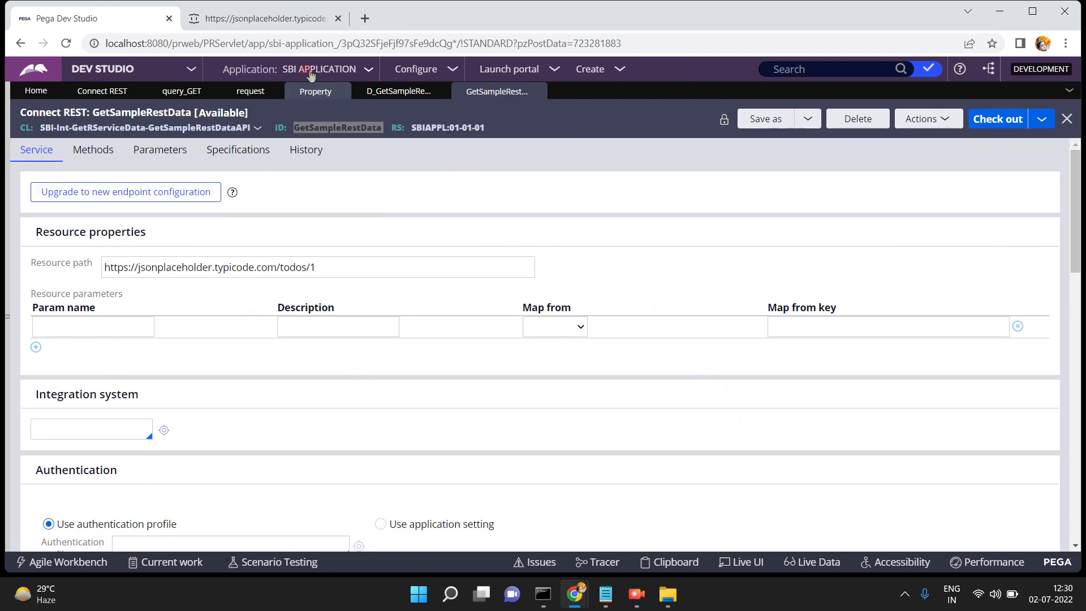
Reload jsonplaceholder.typicode.com/todos/1 in its browser tab.
click(294, 20)
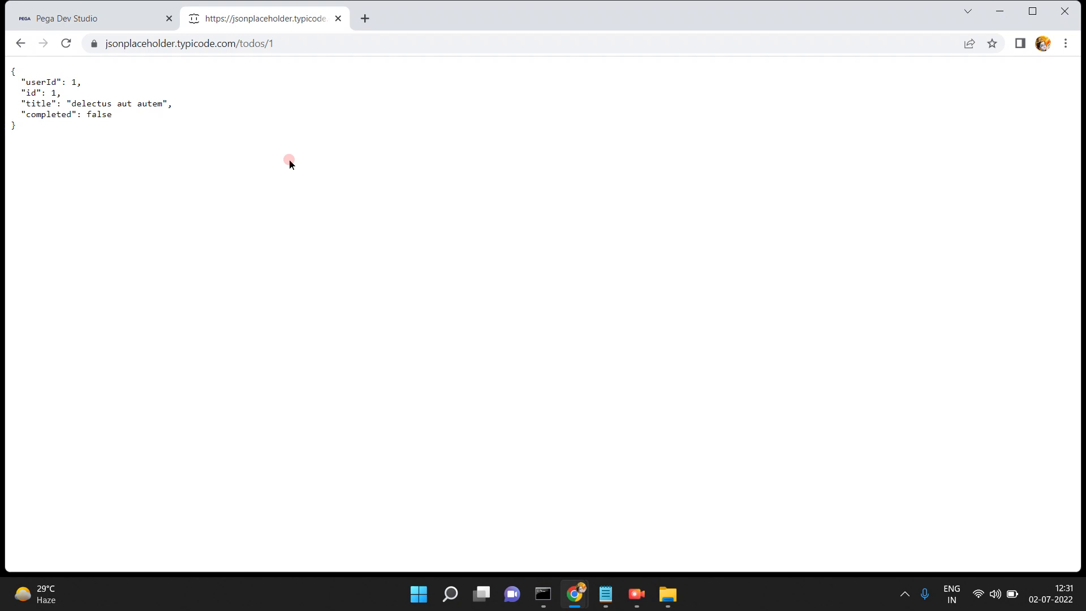
click(320, 44)
key(Return)
Open the browser's Security settings page under Privacy and security.
click(1067, 44)
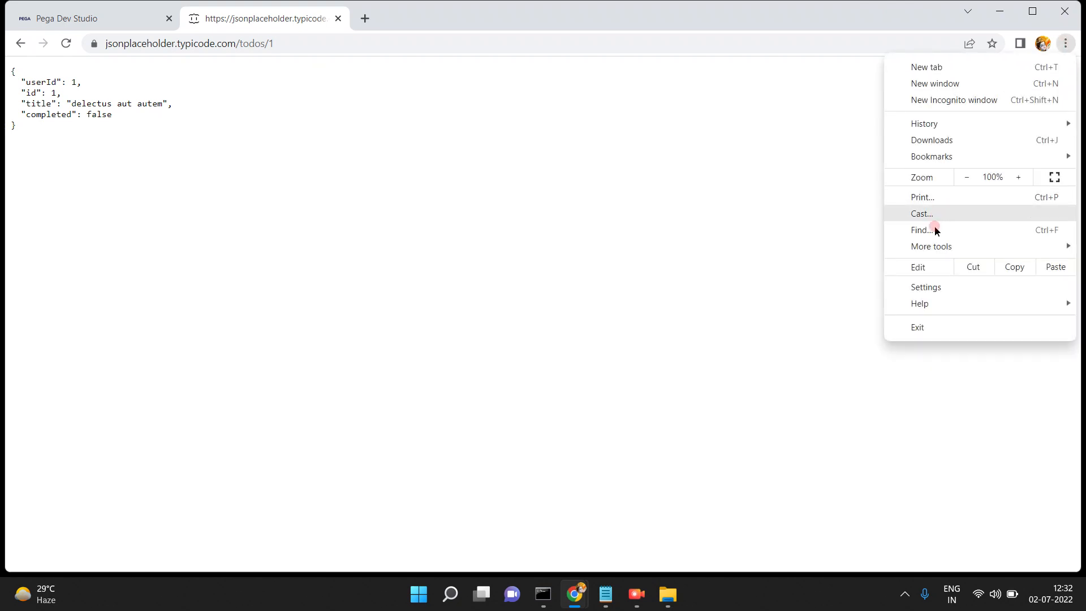
click(930, 292)
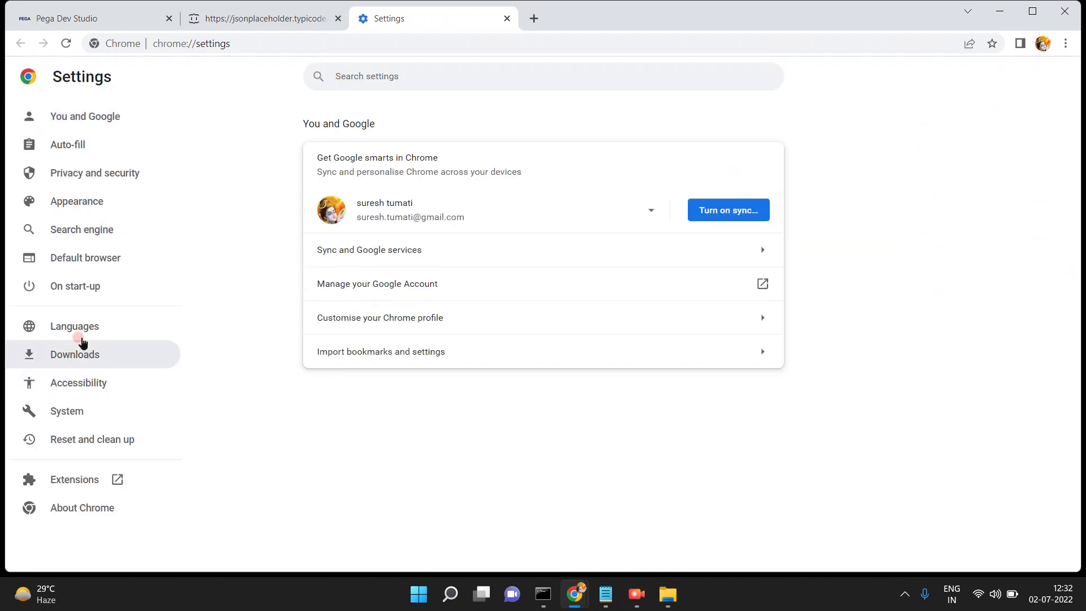
click(88, 175)
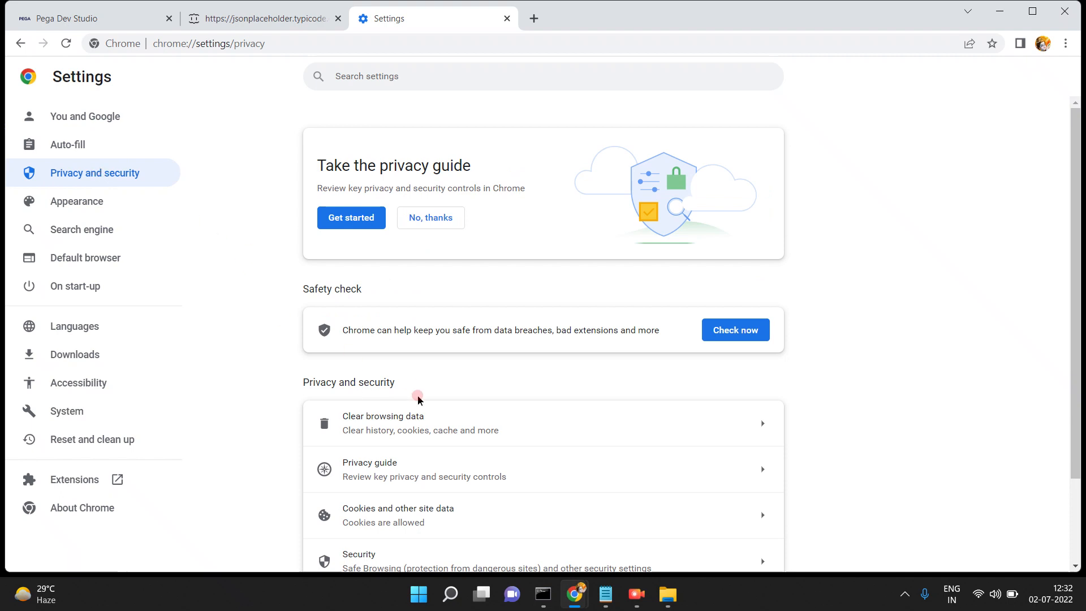
click(1074, 487)
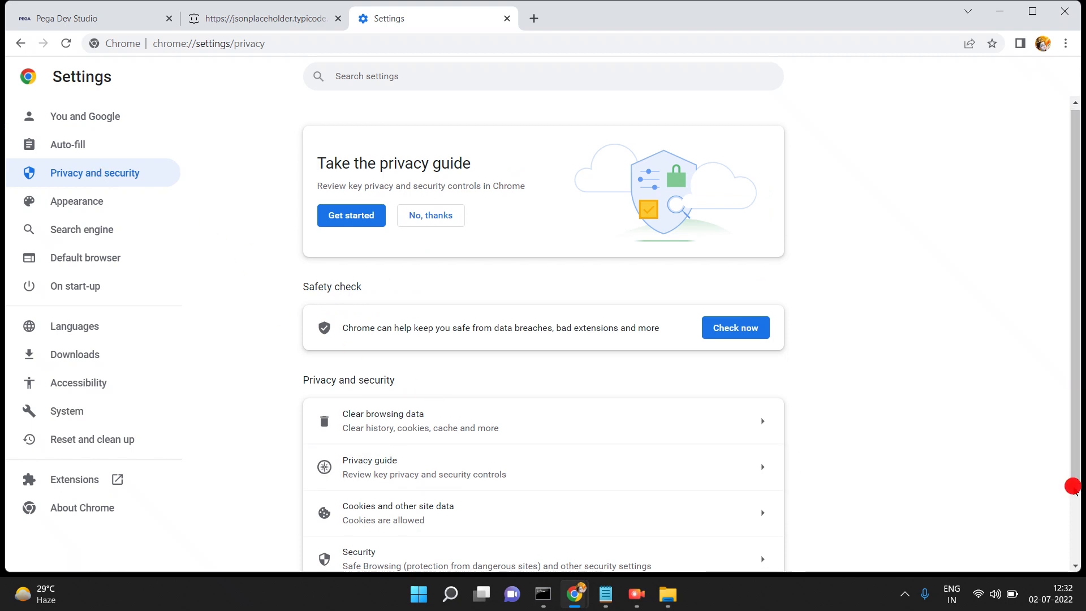
click(1076, 522)
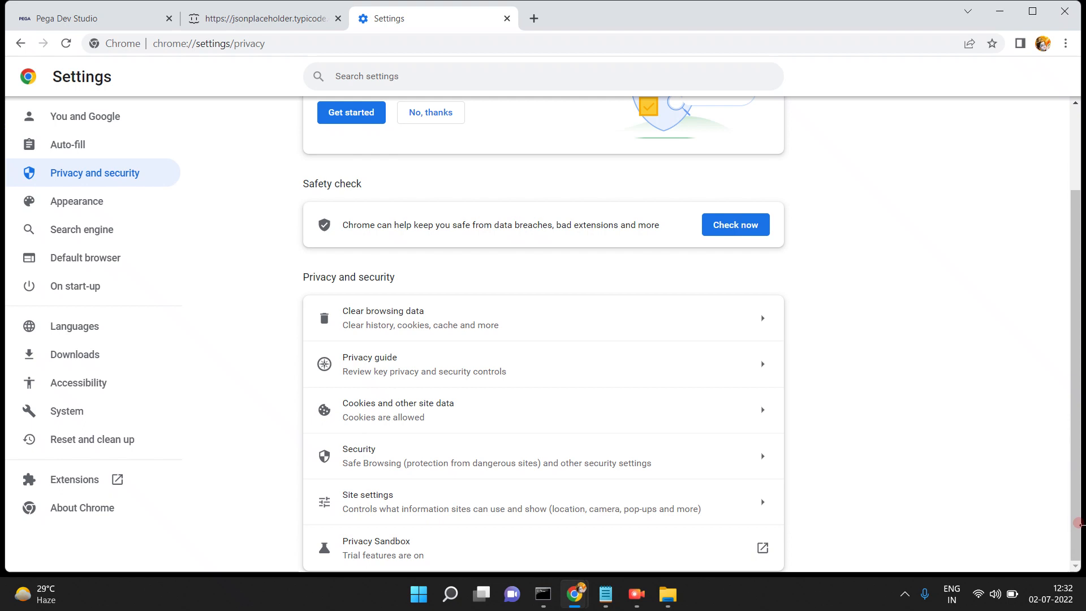
click(755, 454)
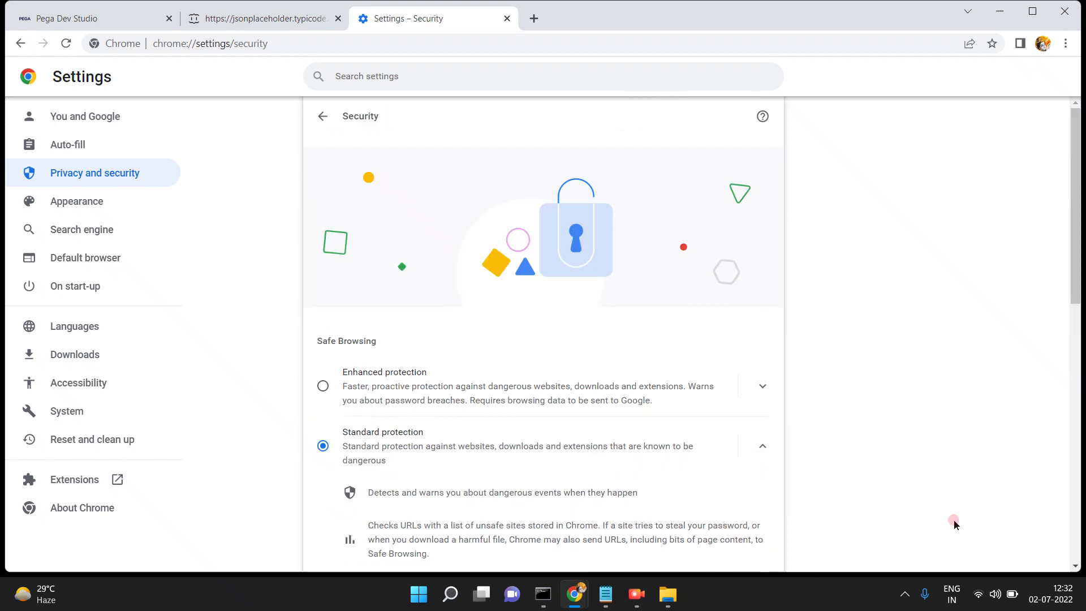
Open the certificate manager from the advanced options of the Security settings.
click(1073, 564)
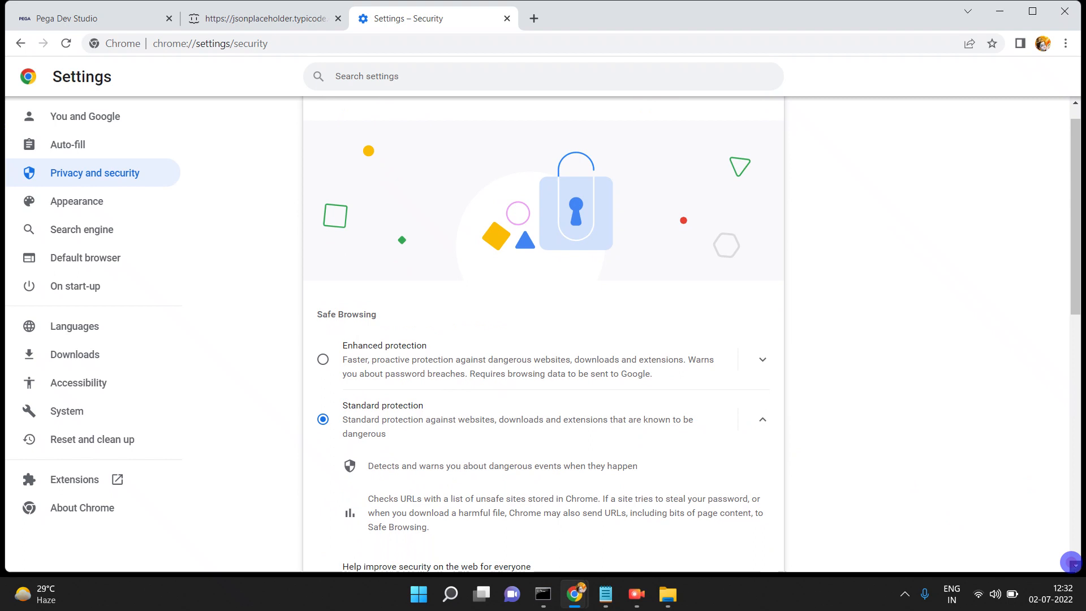
click(1073, 565)
click(1073, 566)
click(1073, 566)
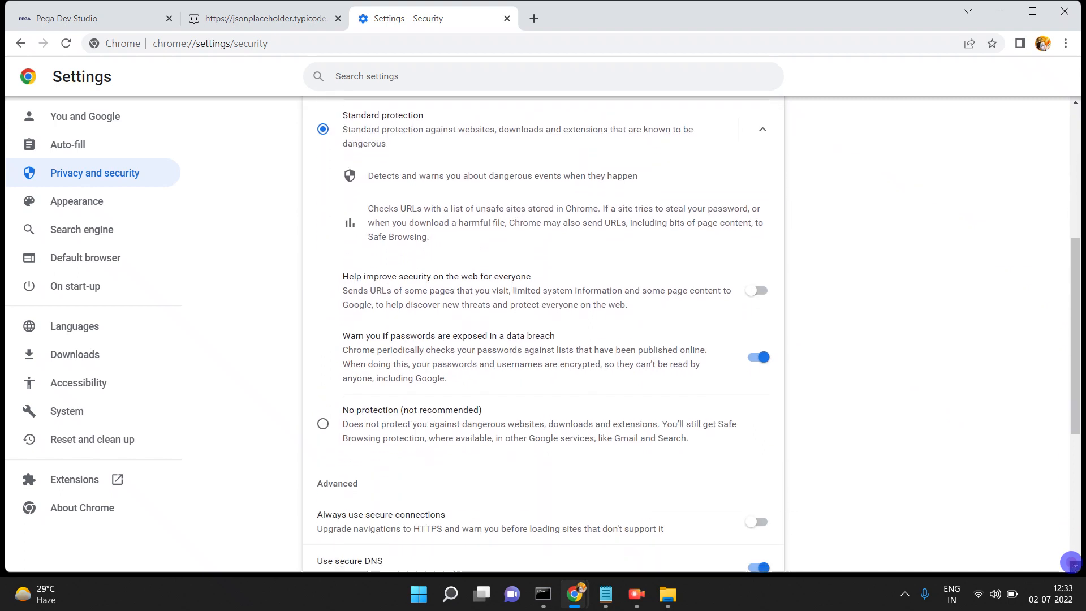
click(1074, 566)
click(1073, 566)
click(1073, 566)
click(1073, 566)
click(1073, 566)
click(1073, 566)
click(1073, 566)
click(1073, 566)
click(1073, 565)
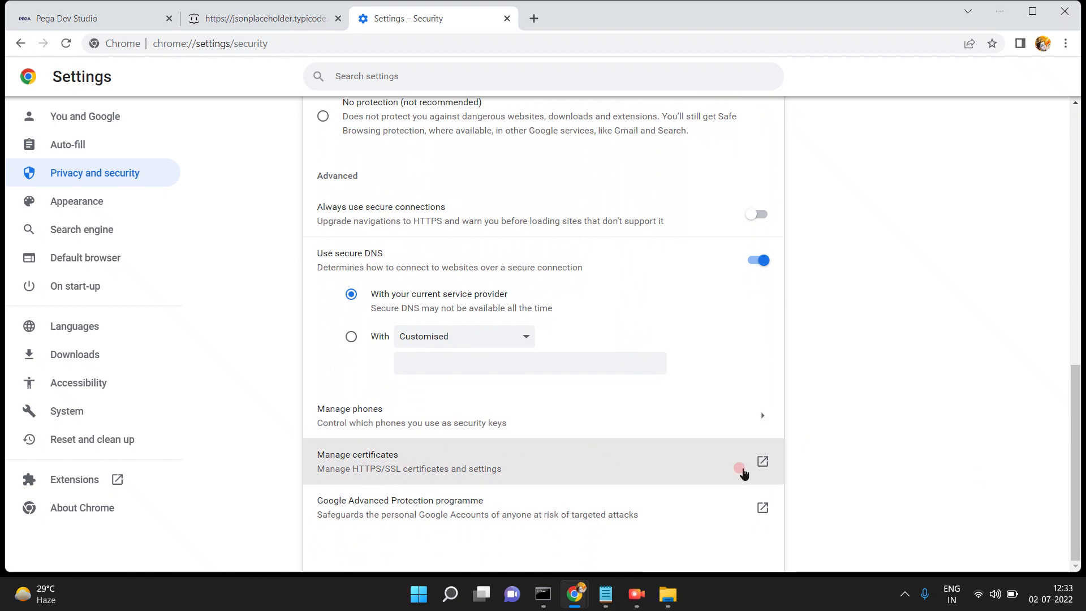
click(762, 461)
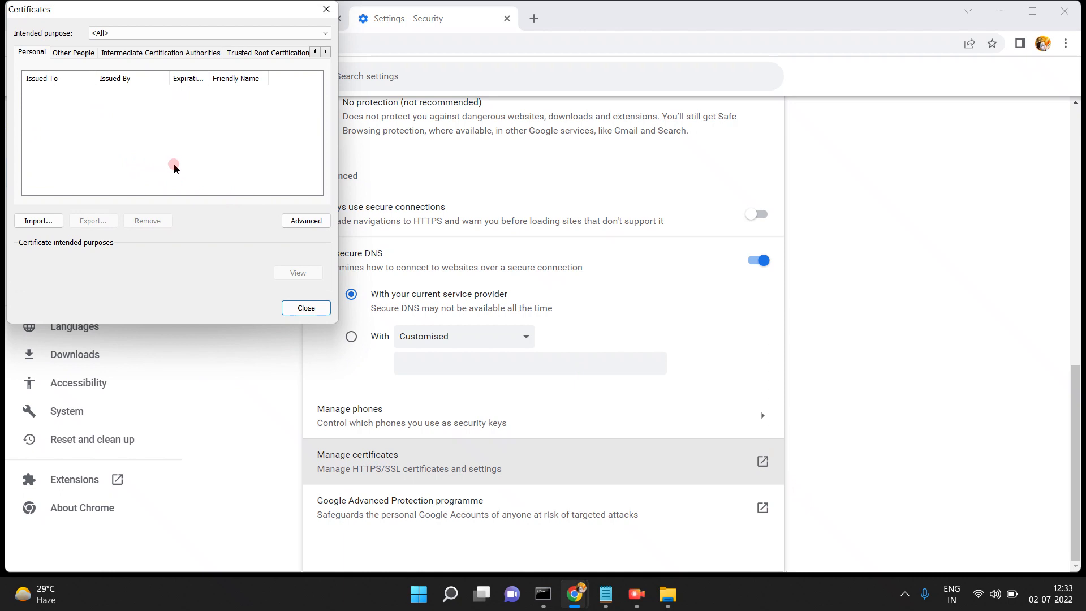
View the Trusted Root Certification Authorities certificates and close the certificate manager.
click(73, 52)
click(230, 54)
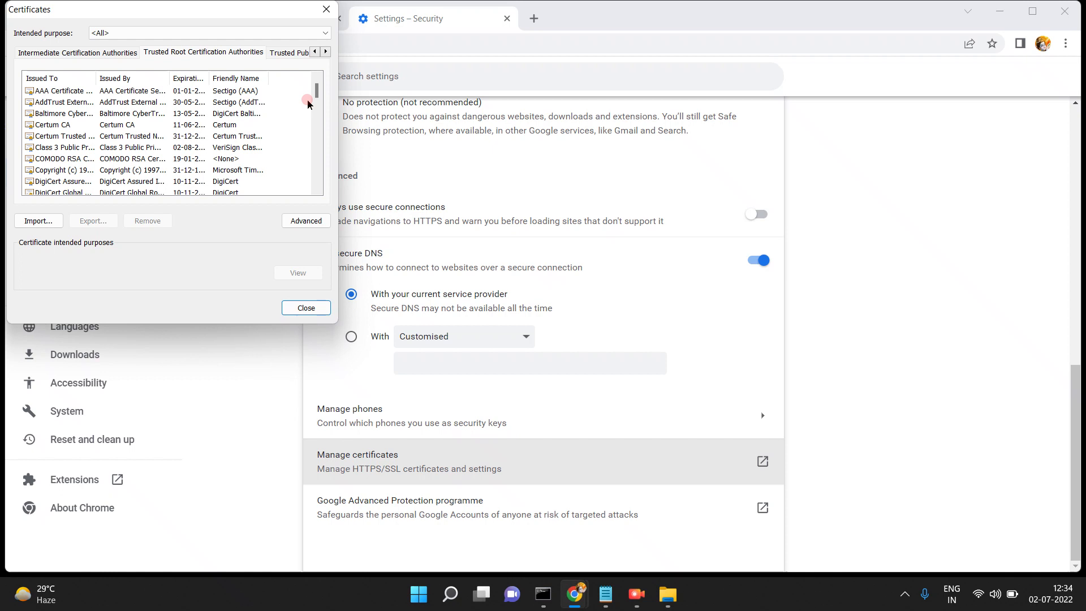
click(293, 311)
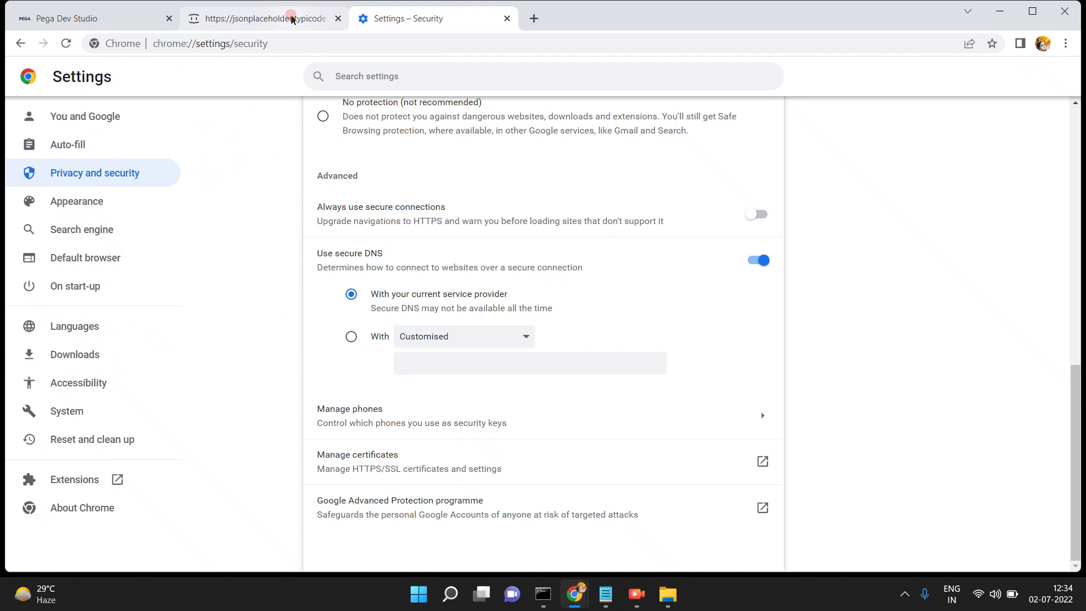
Select the jsonplaceholder todos URL in its browser tab, and reopen the certificate manager's Trusted Root Certification Authorities list.
click(292, 19)
click(283, 43)
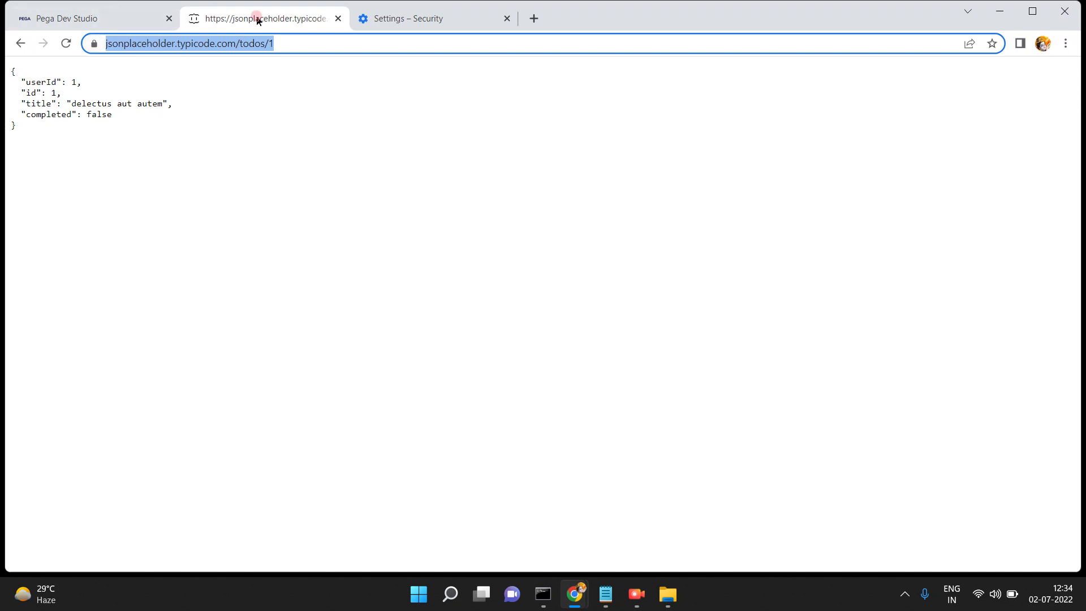
click(396, 18)
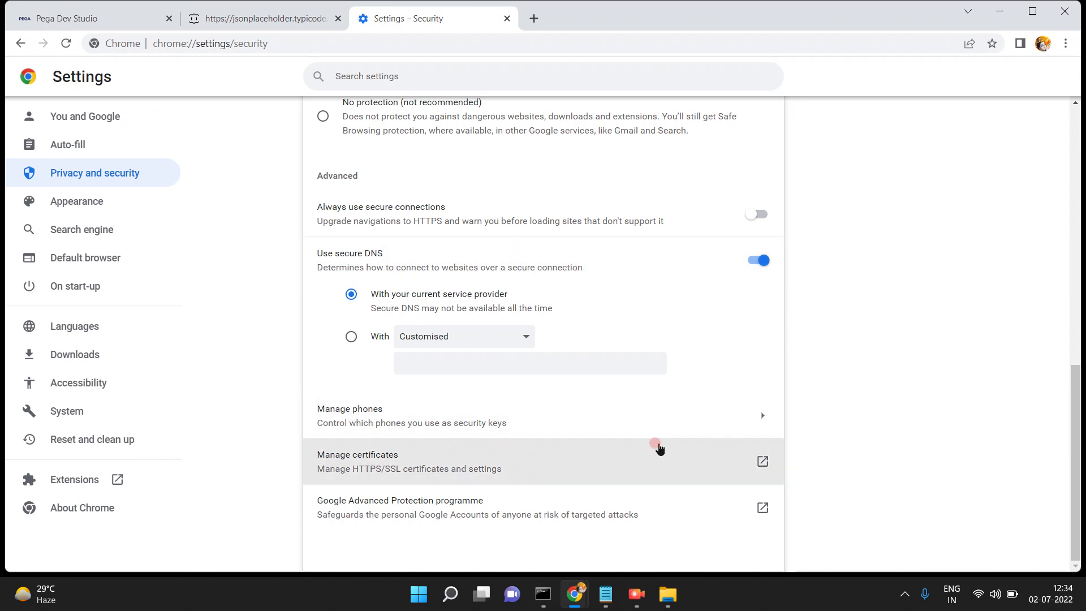
click(763, 462)
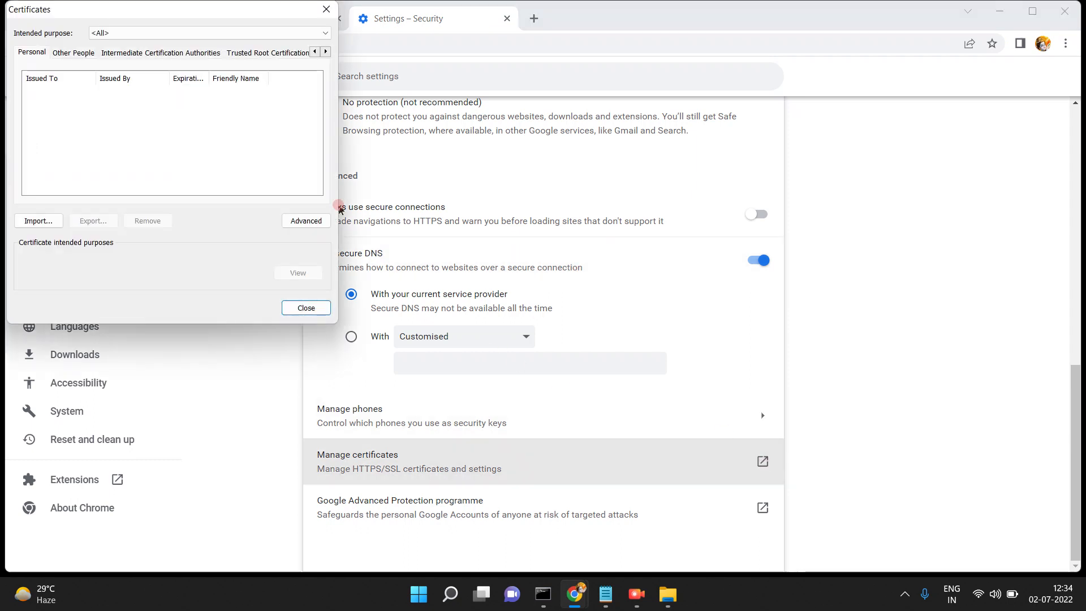
click(249, 55)
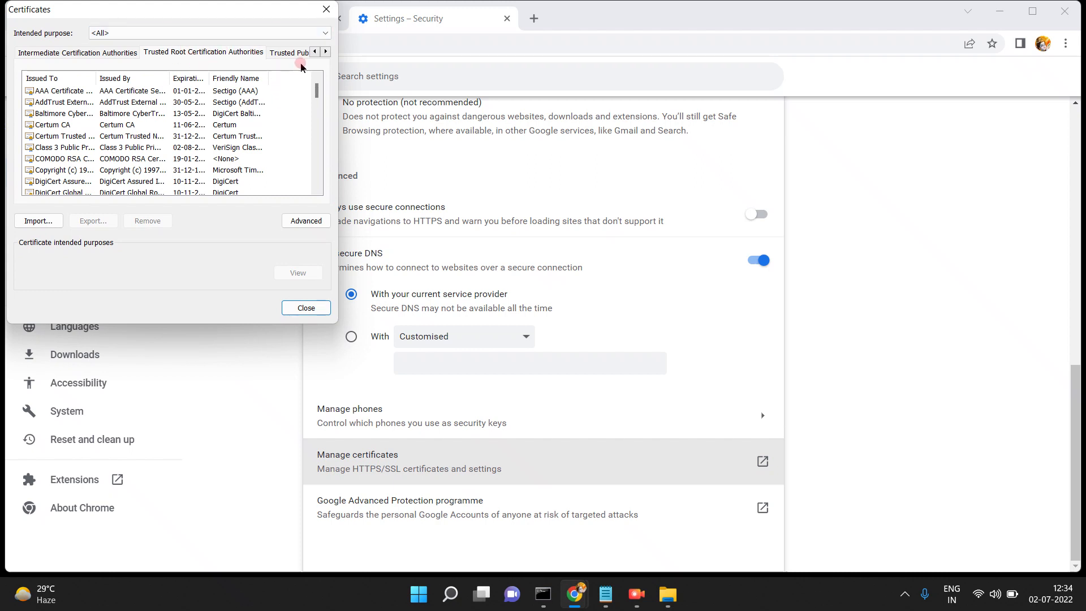
View the Untrusted Publishers and Trusted Root Certification Authorities certificates, and close the certificate manager.
click(325, 52)
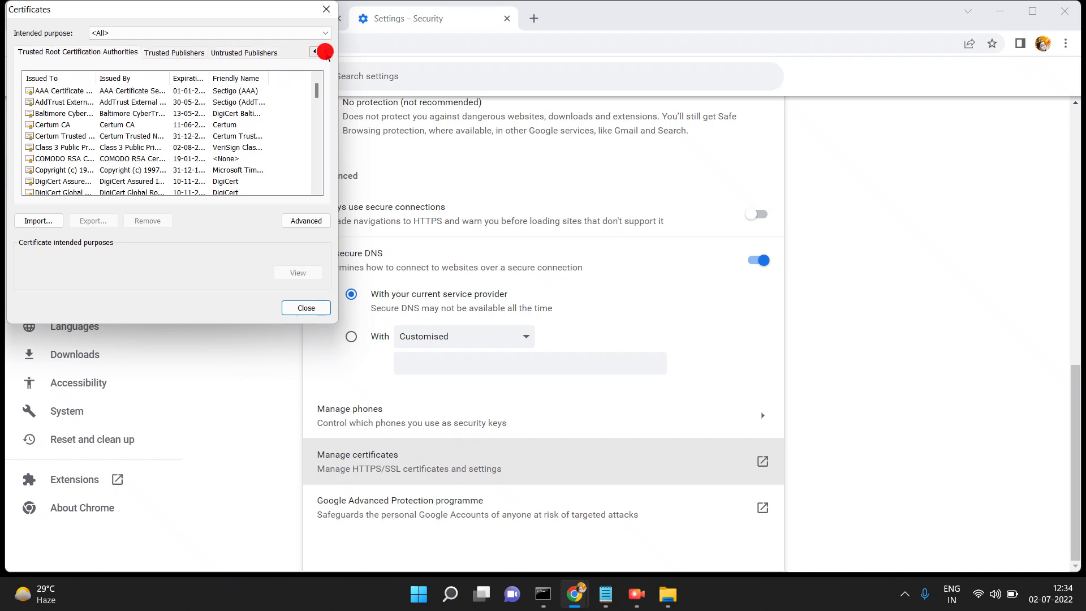
click(158, 50)
click(263, 55)
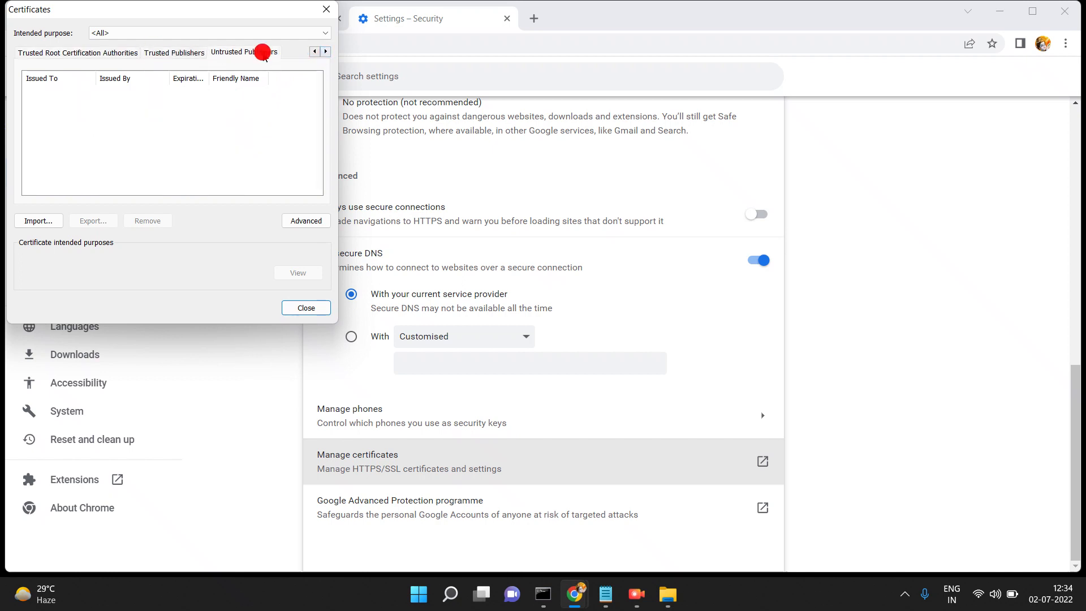
click(59, 55)
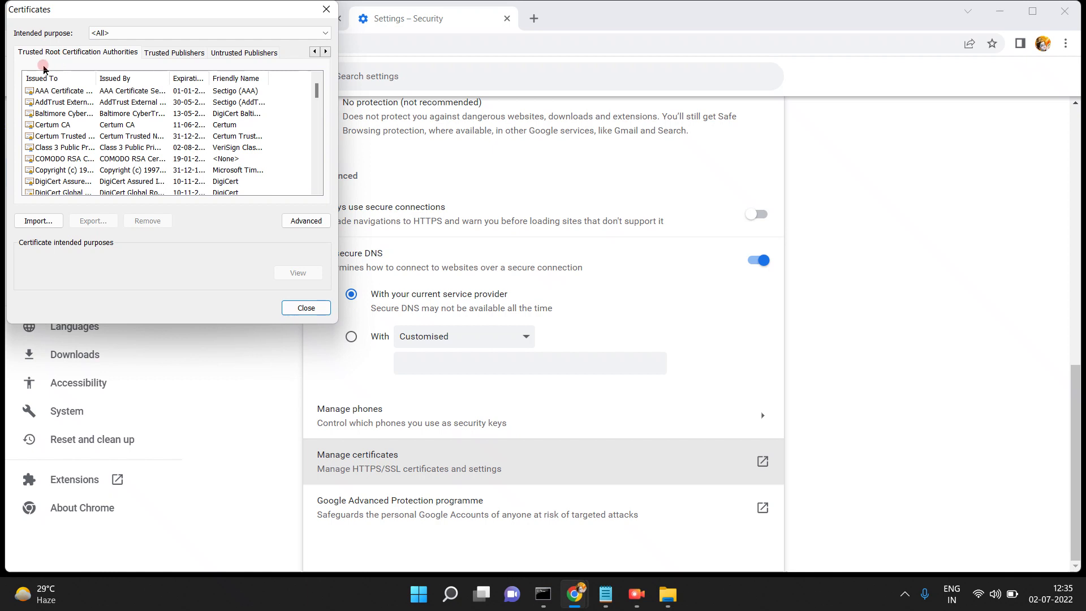
click(303, 308)
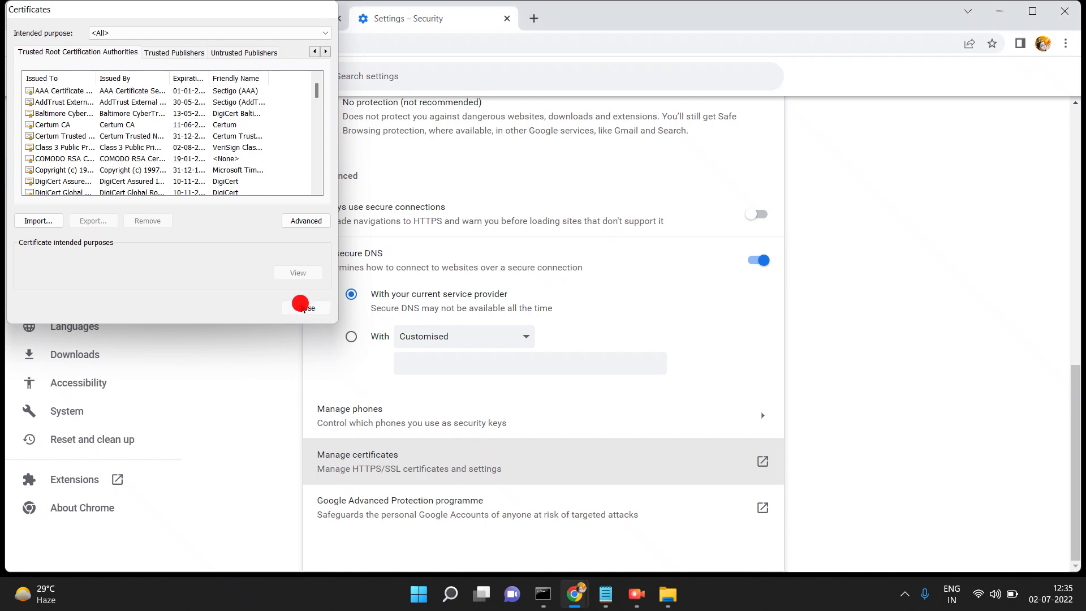
Return to the GetSampleRestData Connect REST rule in Pega Dev Studio and place the cursor in the Truststore field under Security settings.
click(99, 7)
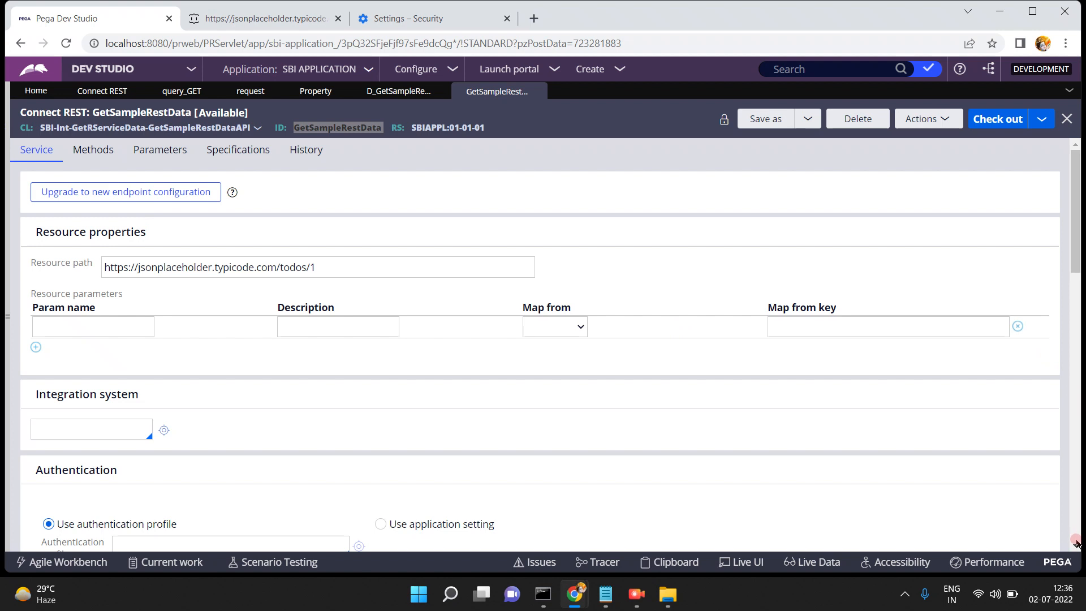
scroll(1076, 544, down, 3)
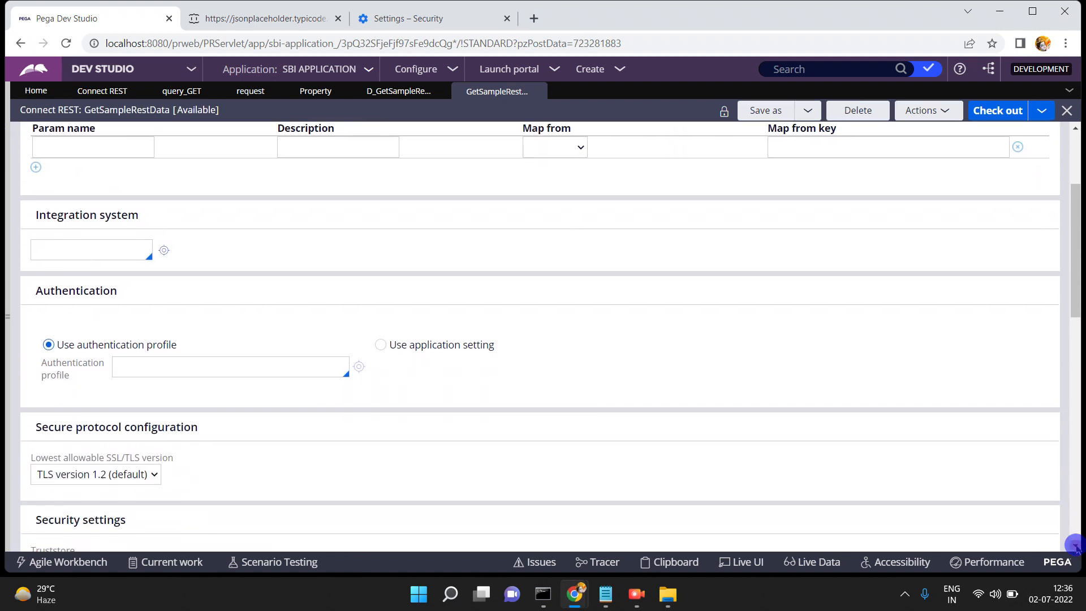
scroll(1074, 544, down, 5)
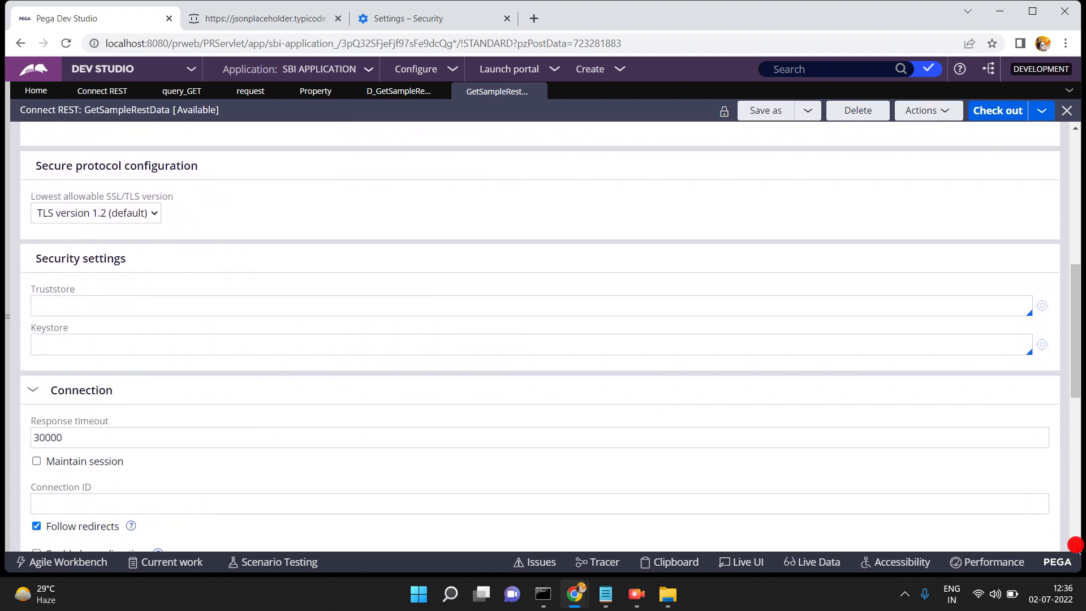
click(409, 306)
In File Explorer, walk through the path from PRPCPersonalEdition into jre1.8.0_121, lib and the security folder.
mouse_move(668, 604)
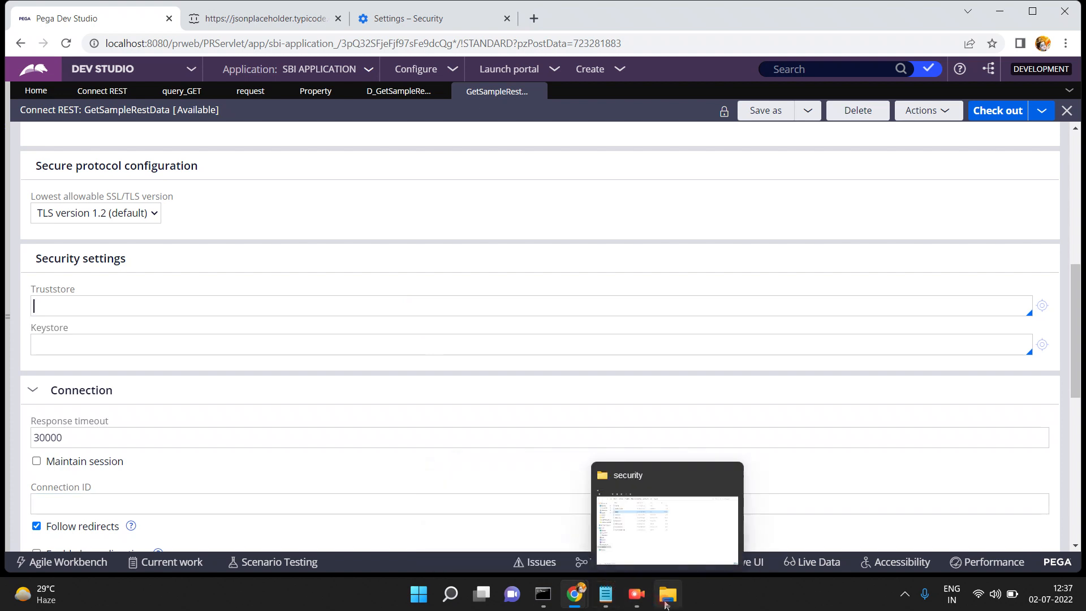
click(660, 555)
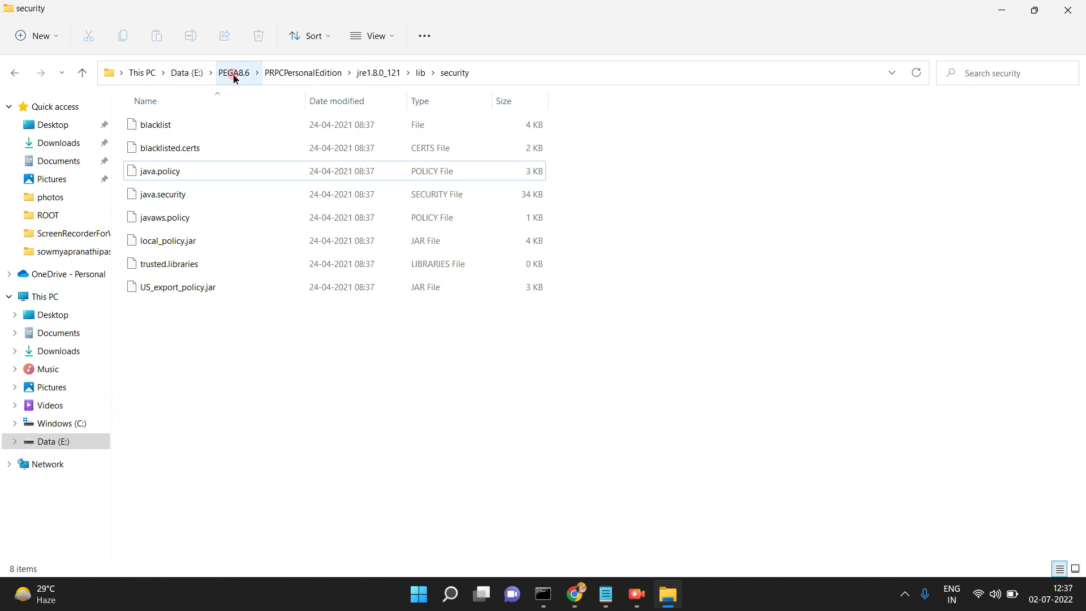
click(303, 74)
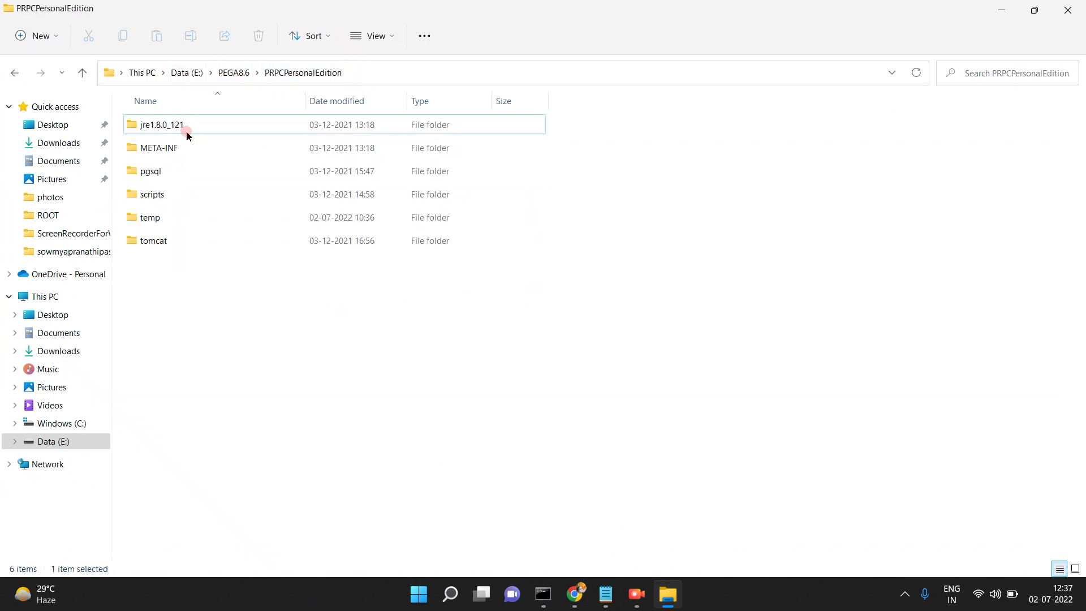
double_click(166, 130)
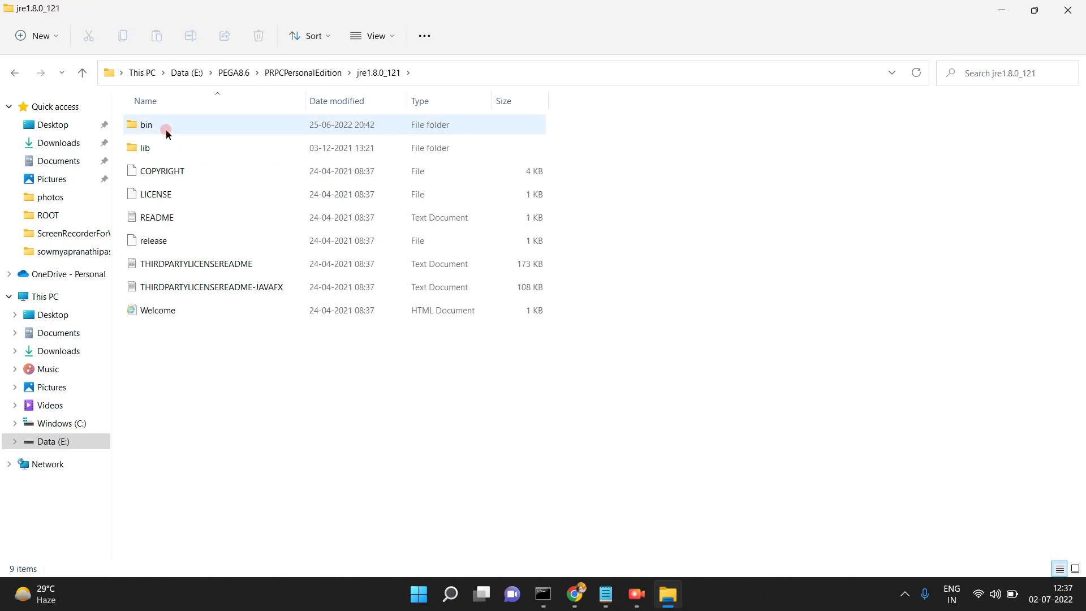
click(146, 151)
double_click(145, 151)
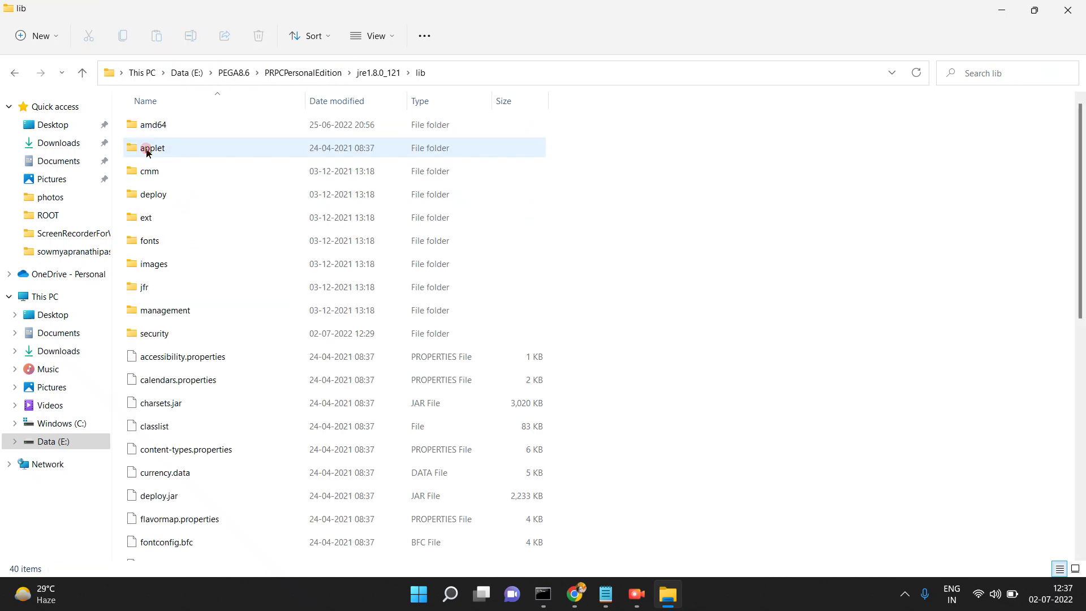
click(162, 257)
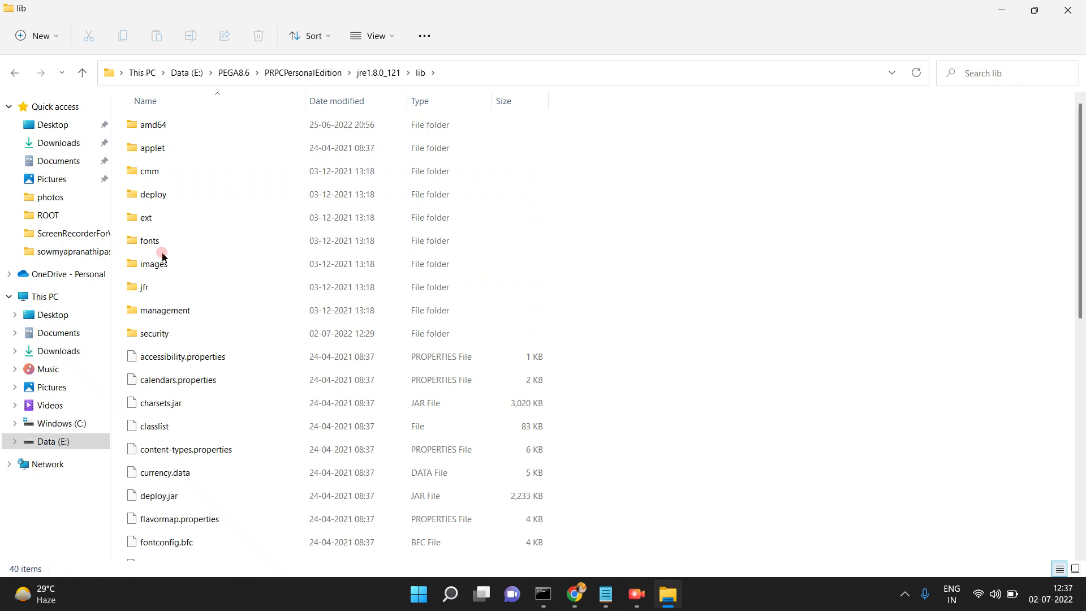
click(150, 338)
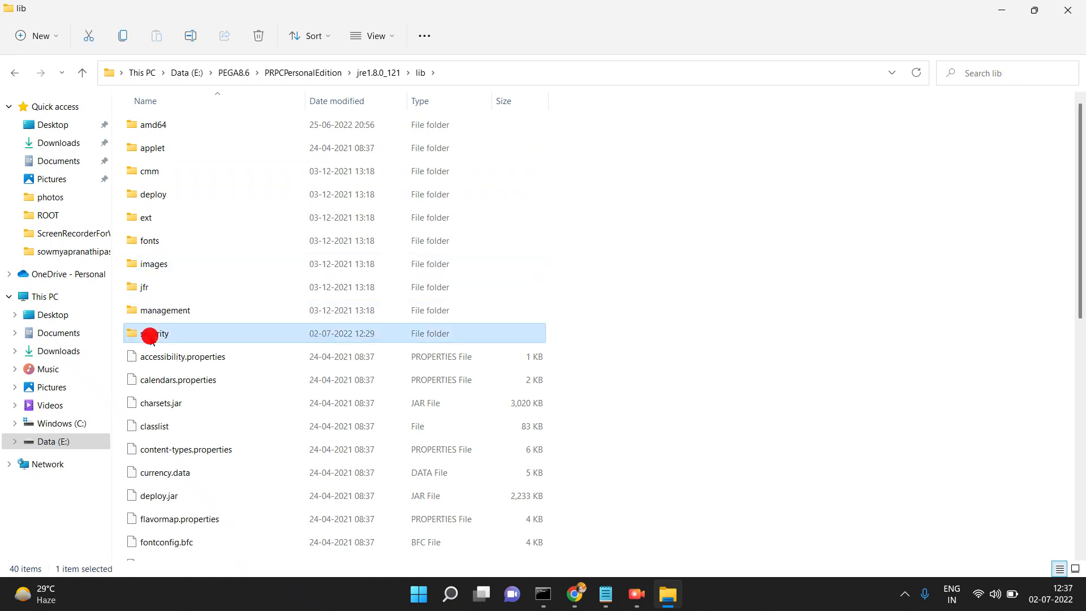
double_click(150, 336)
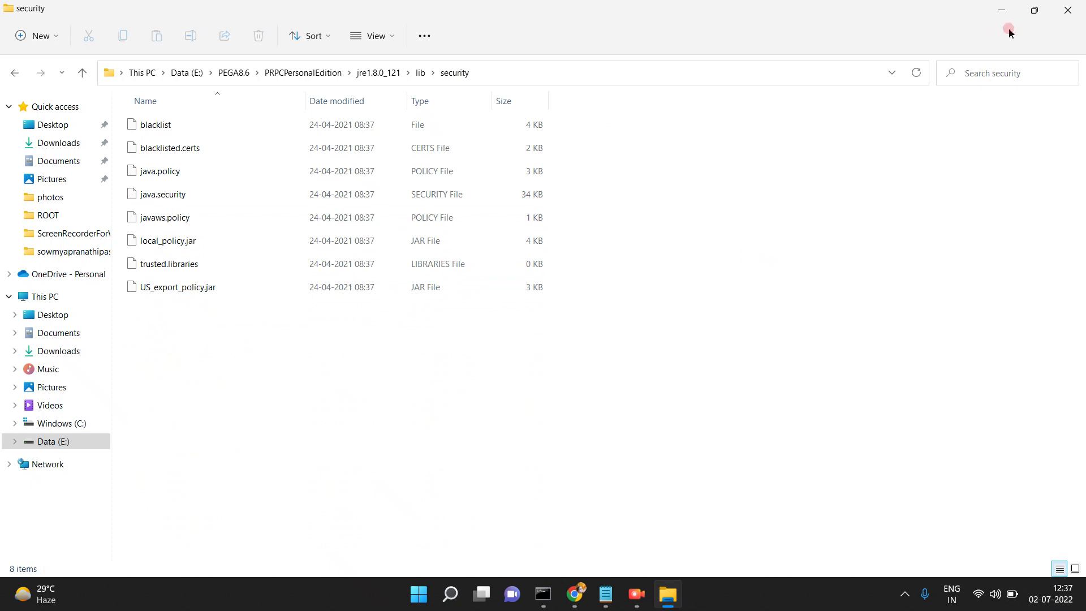
Copy the cacerts file from the desktop into the jre1.8.0_121\lib\security folder.
click(1030, 9)
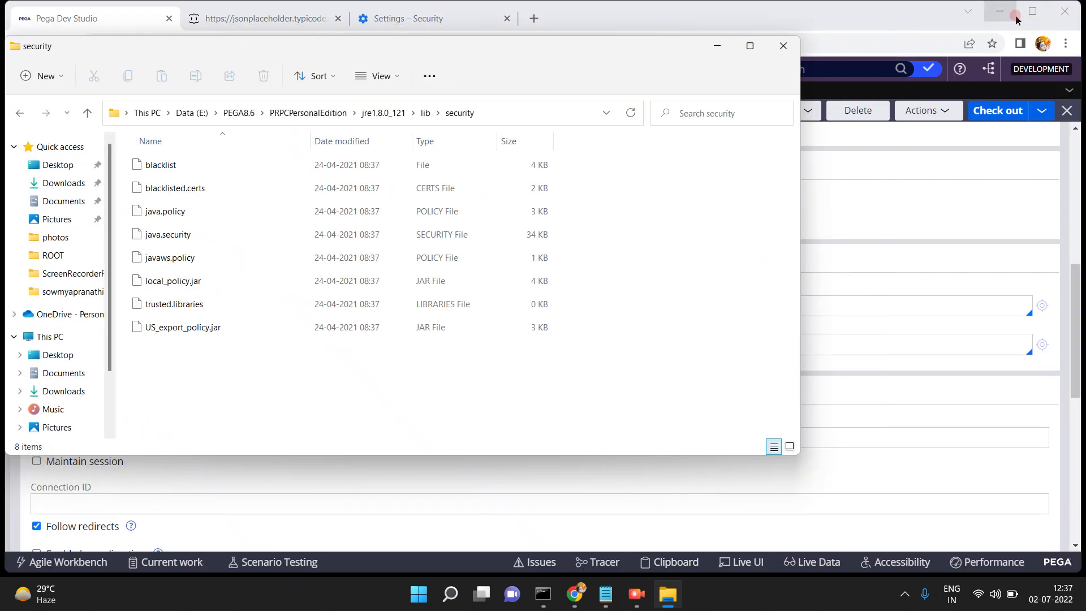
click(1017, 20)
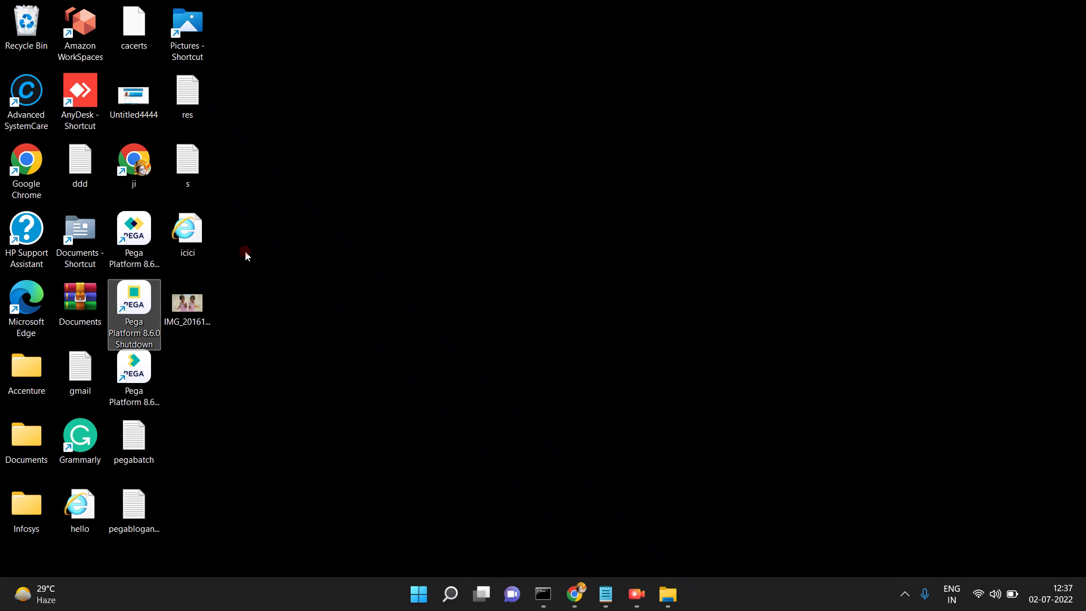
click(326, 258)
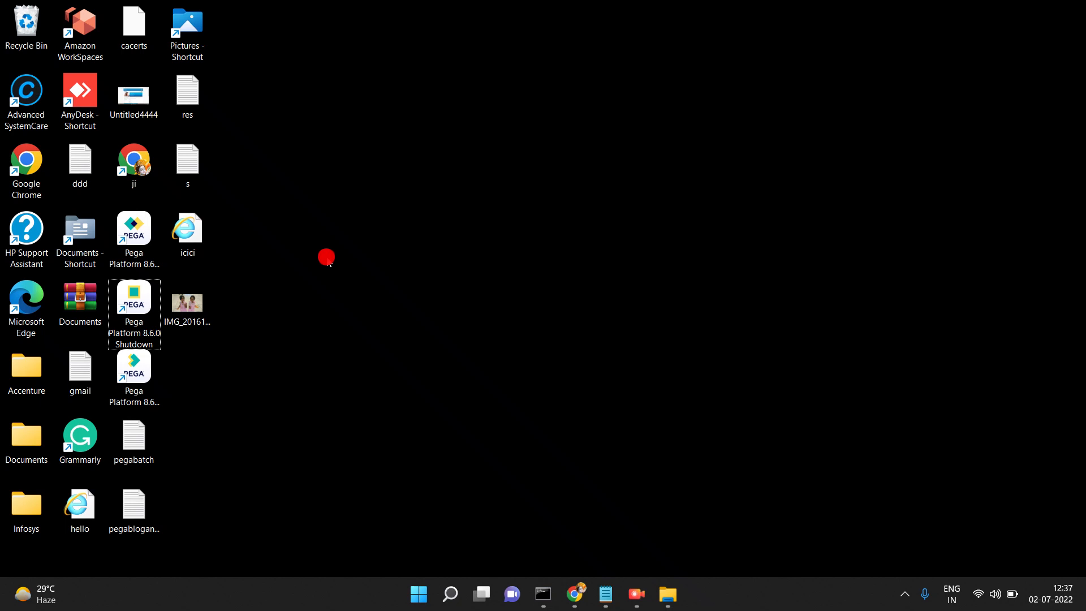
click(138, 48)
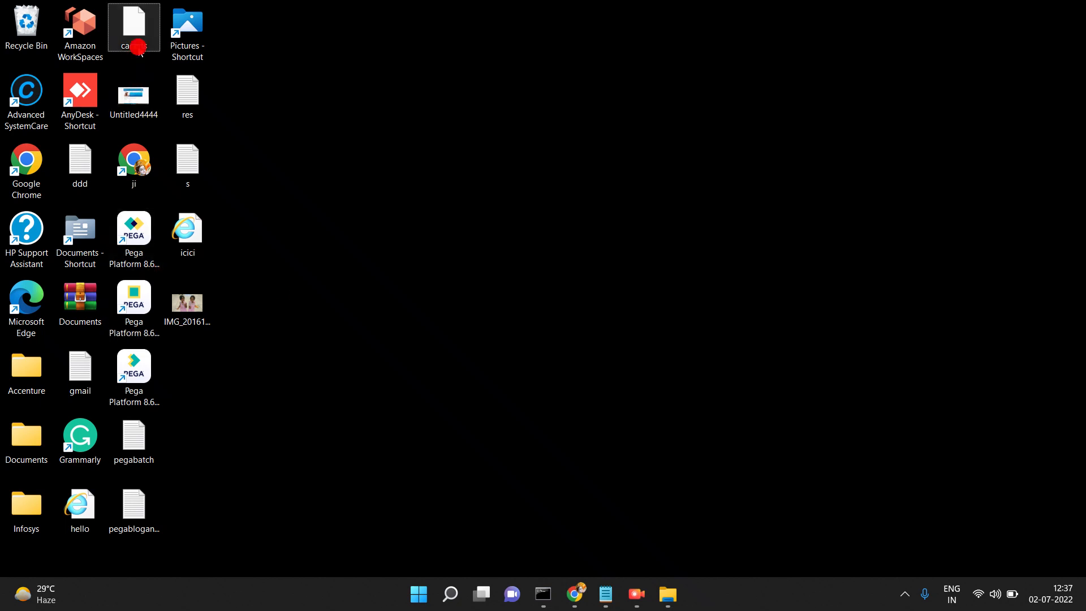
mouse_move(667, 591)
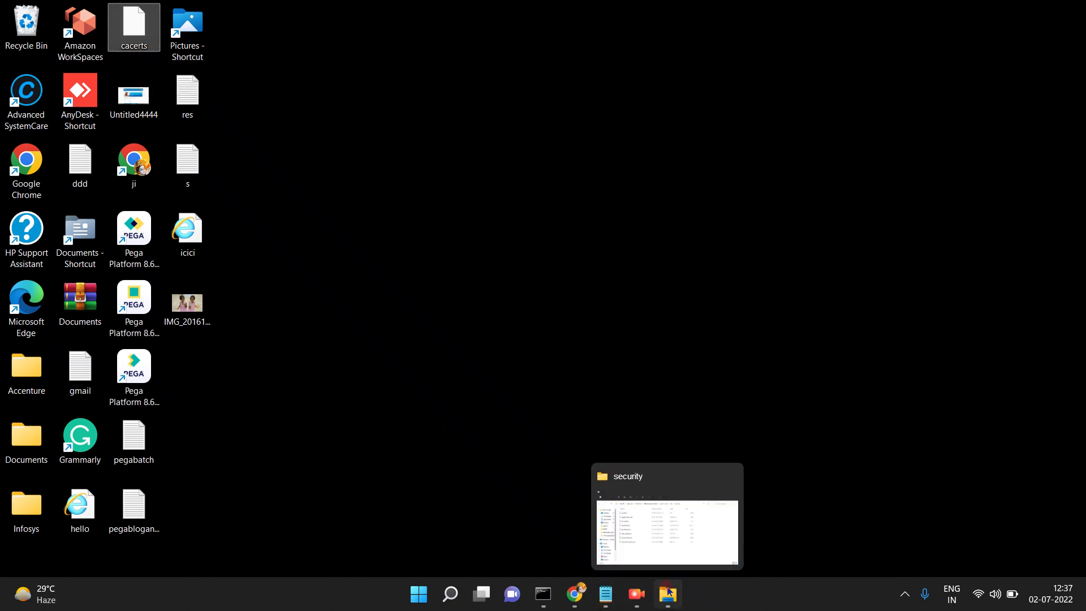
click(672, 540)
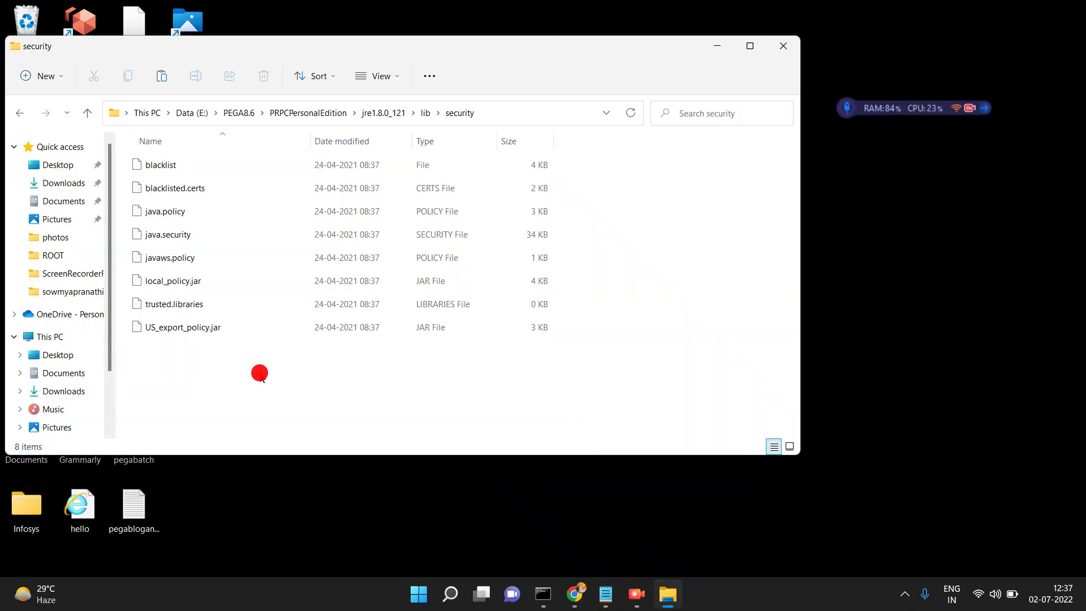
key(ctrl+v)
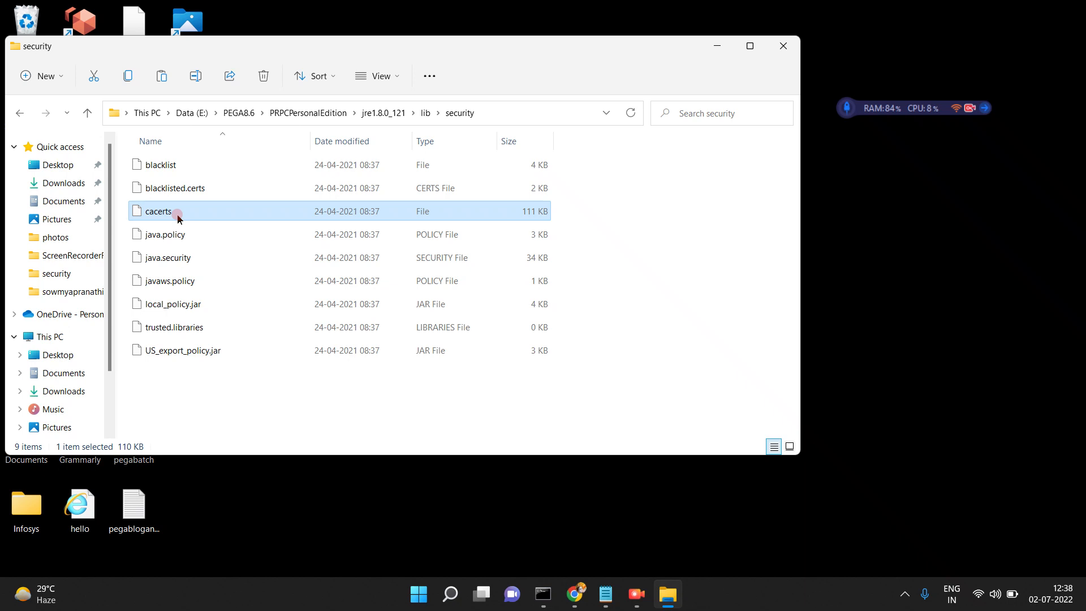
Switch to Chrome and search the web for "how to view cacerts" in the Settings browser tab.
click(575, 595)
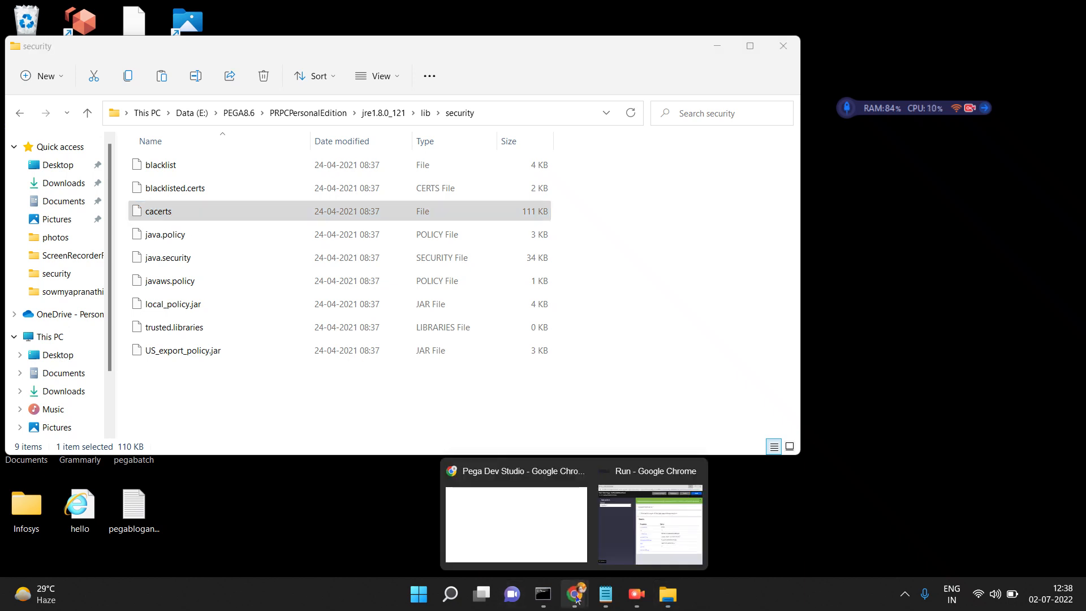
click(526, 512)
click(426, 22)
click(459, 41)
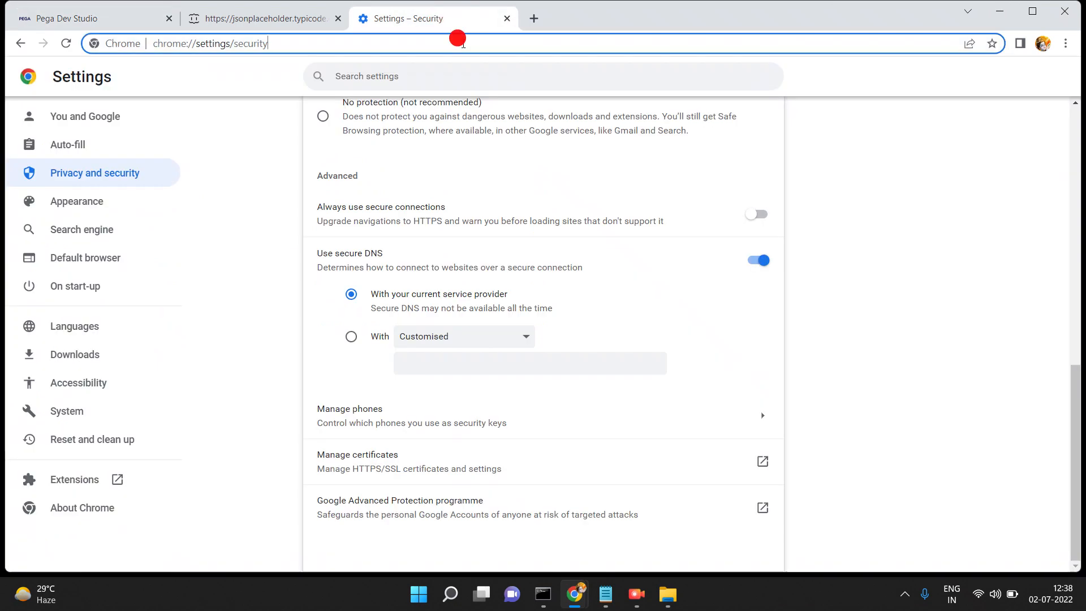
text(how to exp)
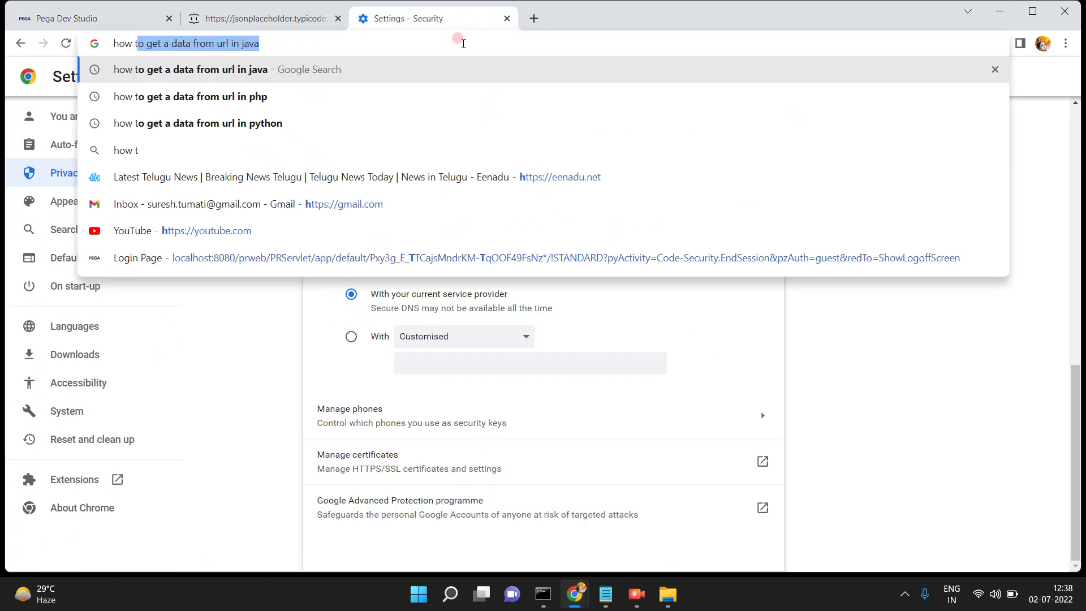
text(ore)
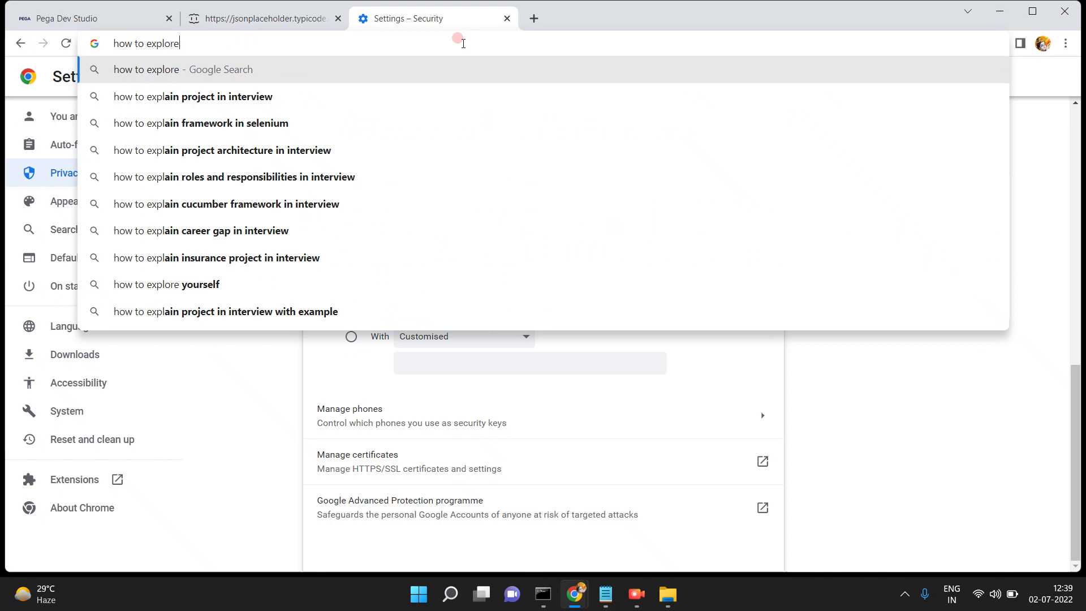
text( cacerts)
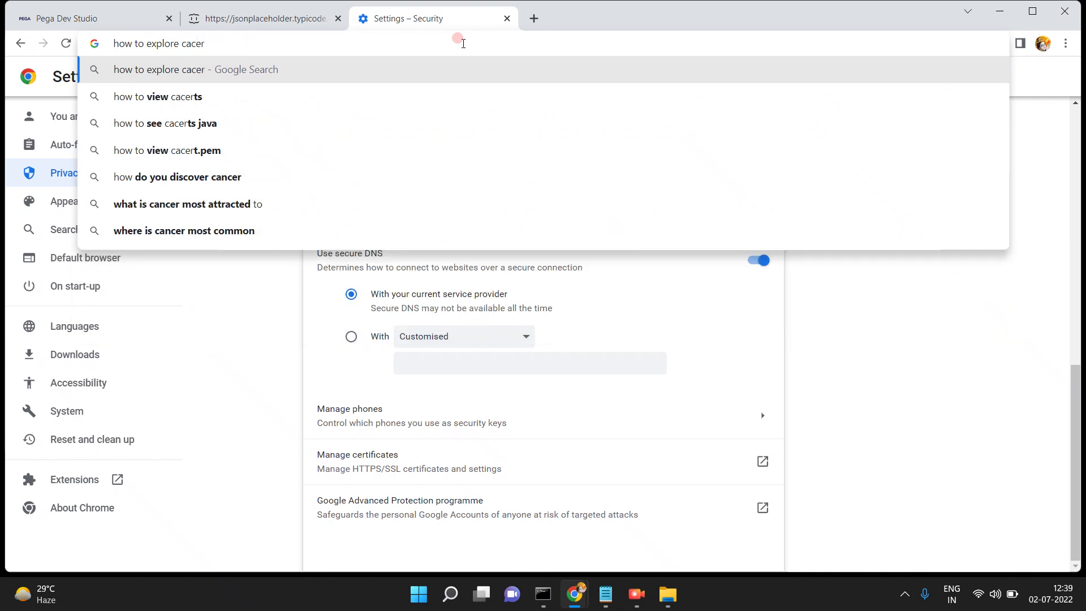
key(Down)
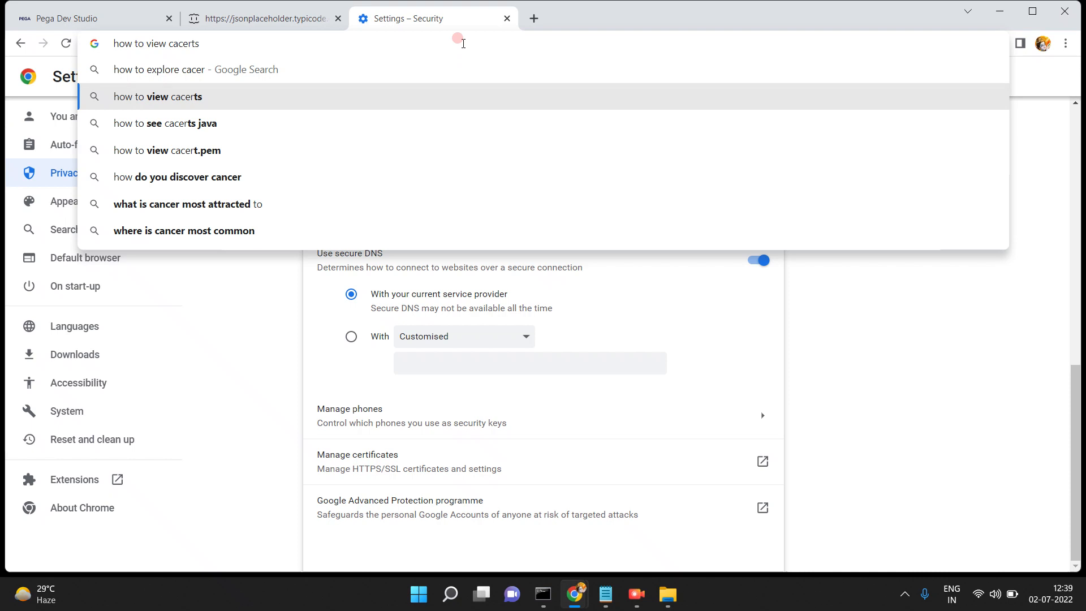
key(Return)
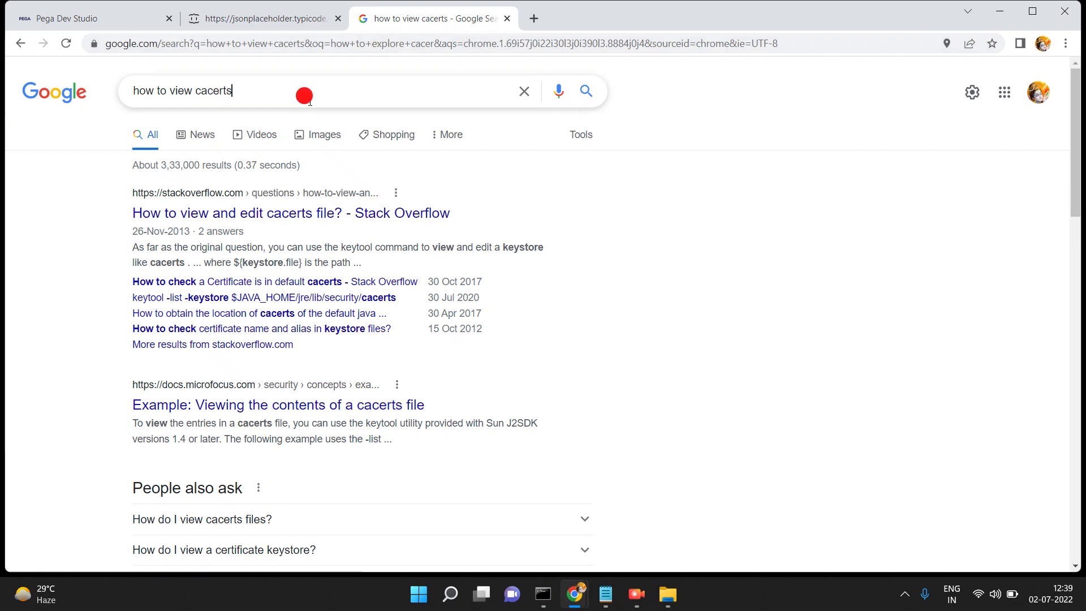
Refine the web search to "how to view cacerts online" and look through the results for a keystore viewer.
click(310, 101)
text(o)
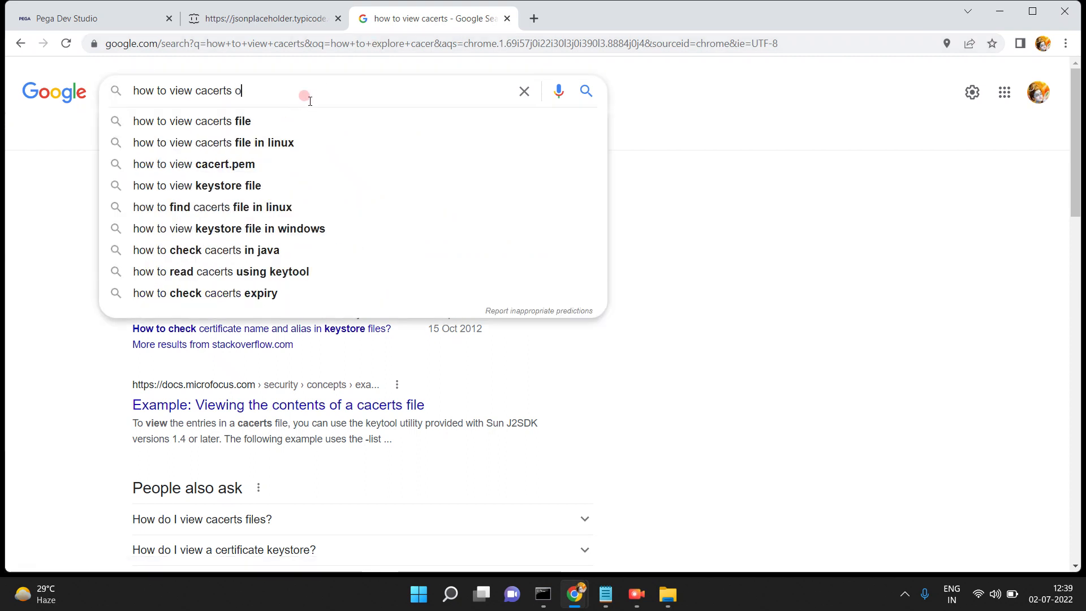
text(nline)
key(Return)
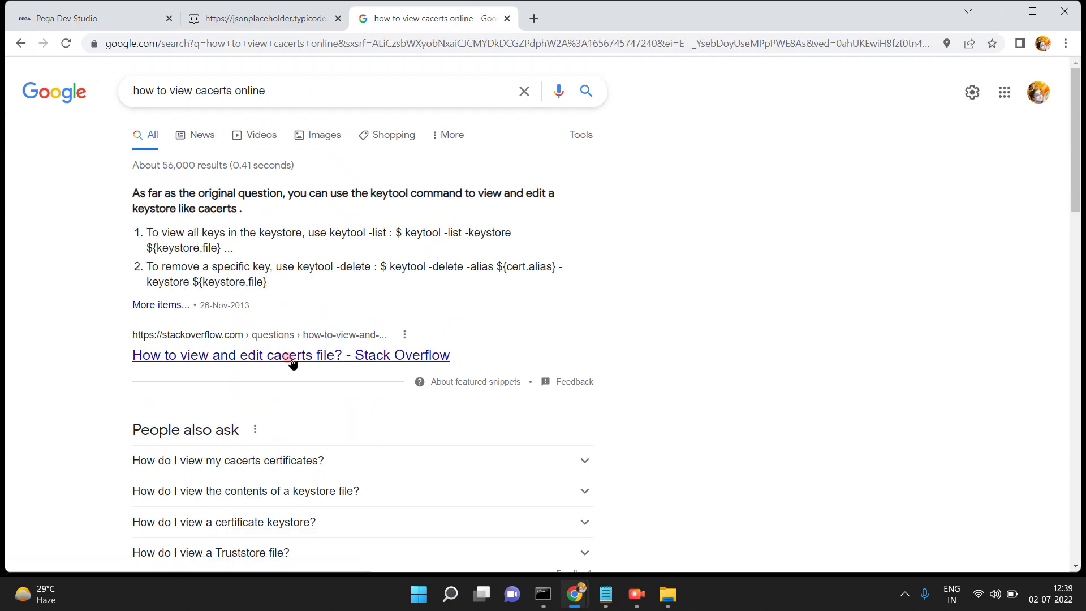
scroll(8, 315, down, 6)
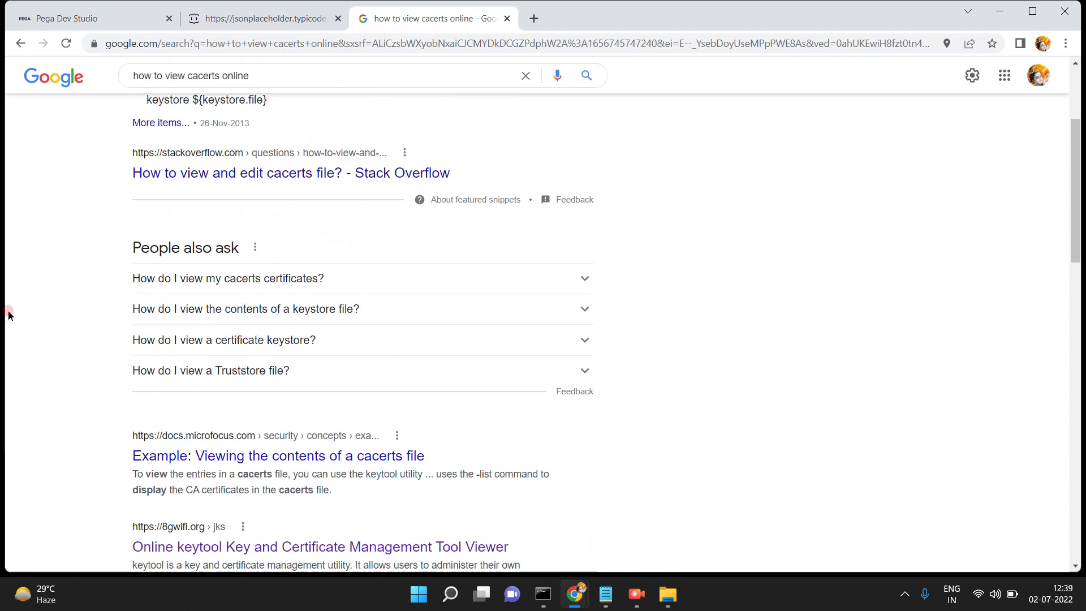
scroll(8, 315, down, 2)
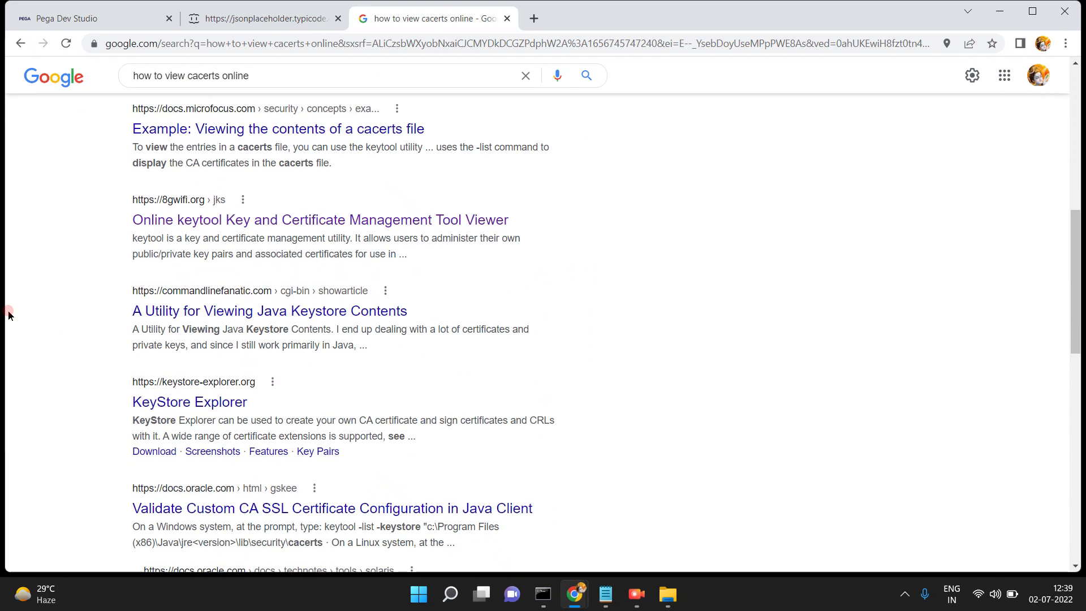
scroll(9, 315, down, 4)
scroll(9, 315, down, 2)
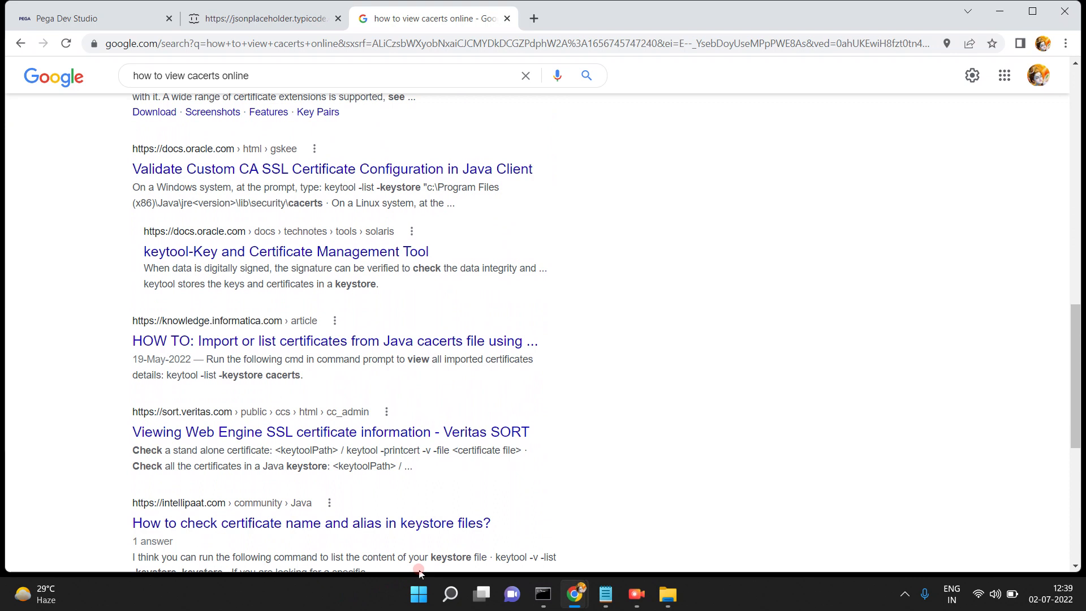
Switch to Command Prompt, run the command history, and return to the Chrome search results.
click(599, 531)
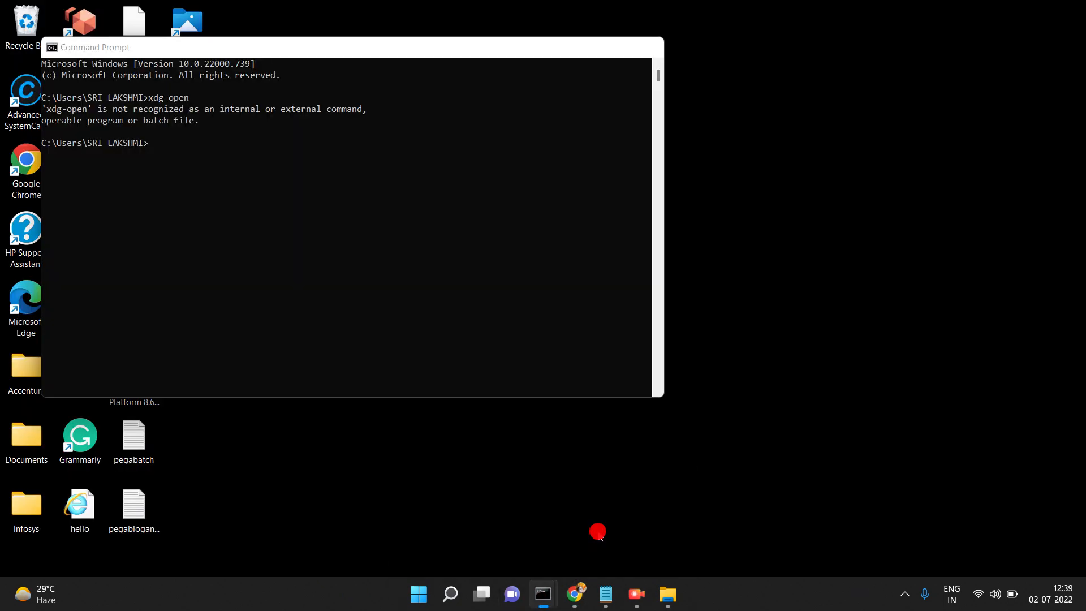
text(history)
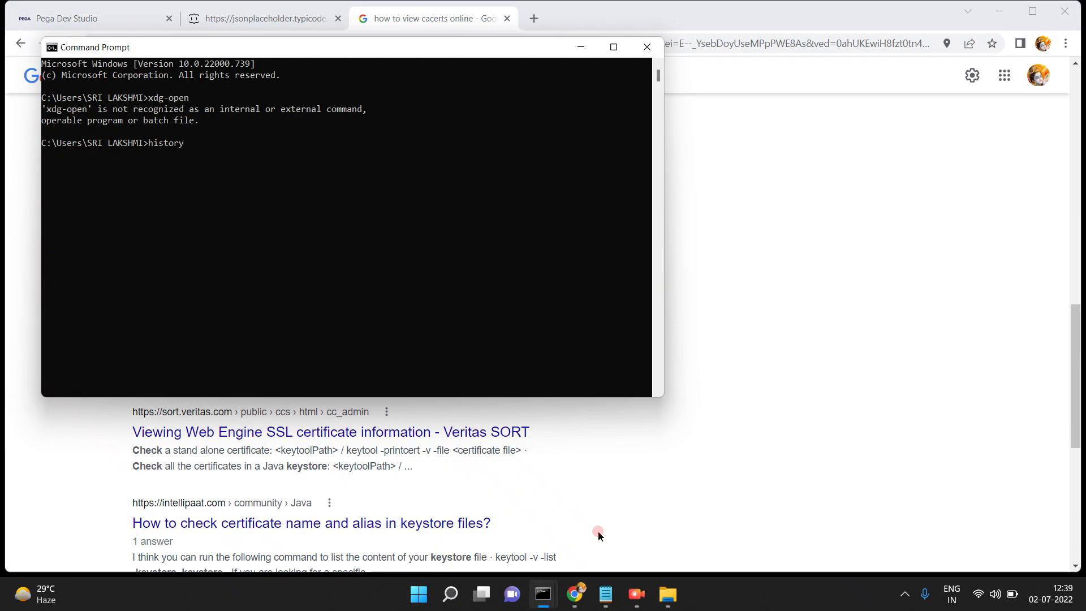
key(Return)
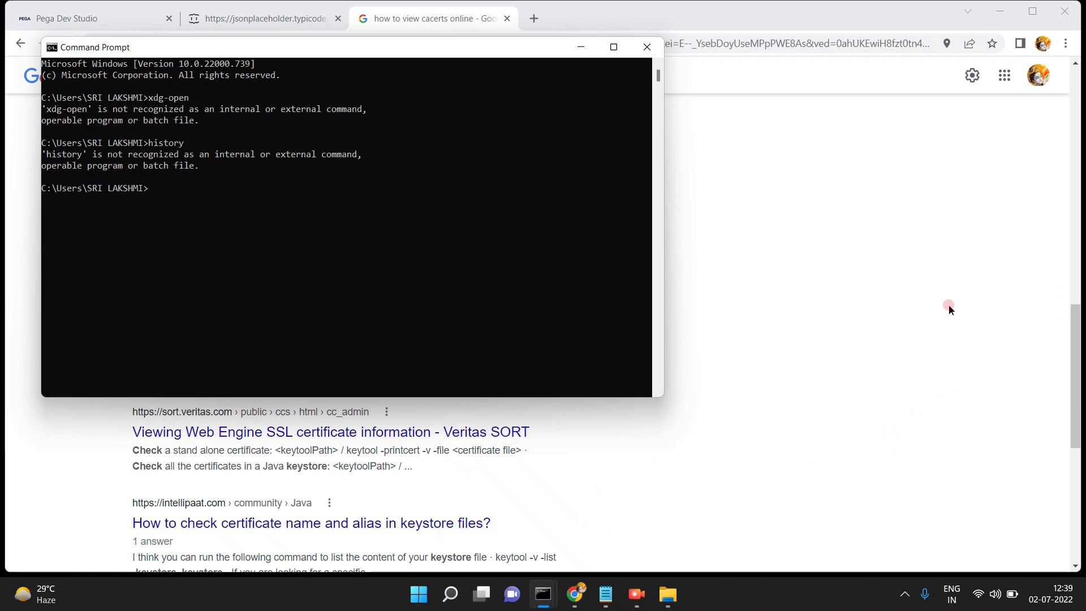
click(795, 252)
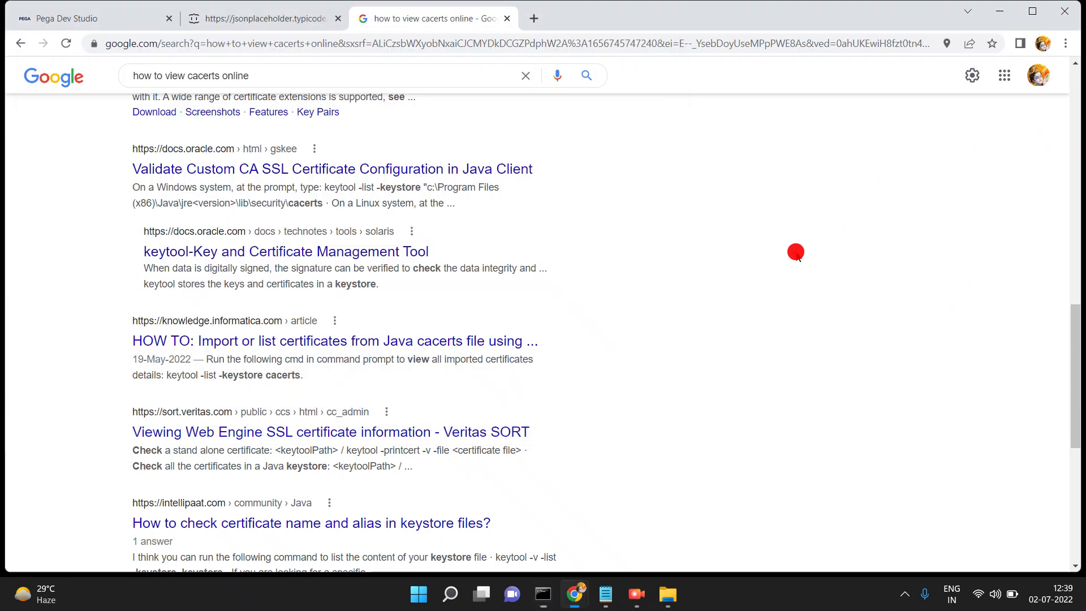
In the jsonplaceholder todos tab, view the site's security certificate details and close the certificate window.
click(116, 30)
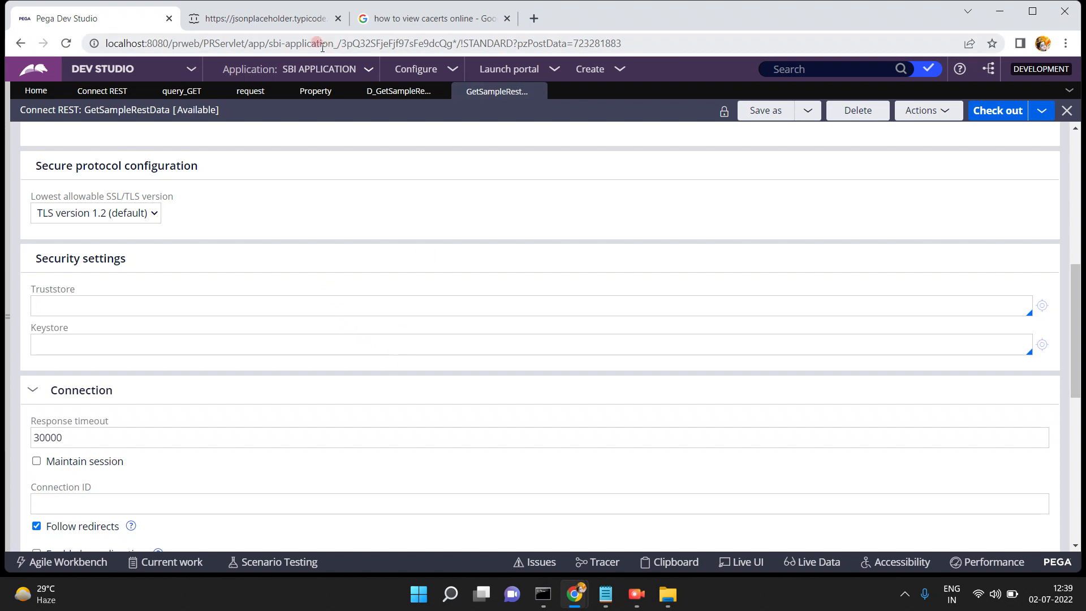
click(267, 18)
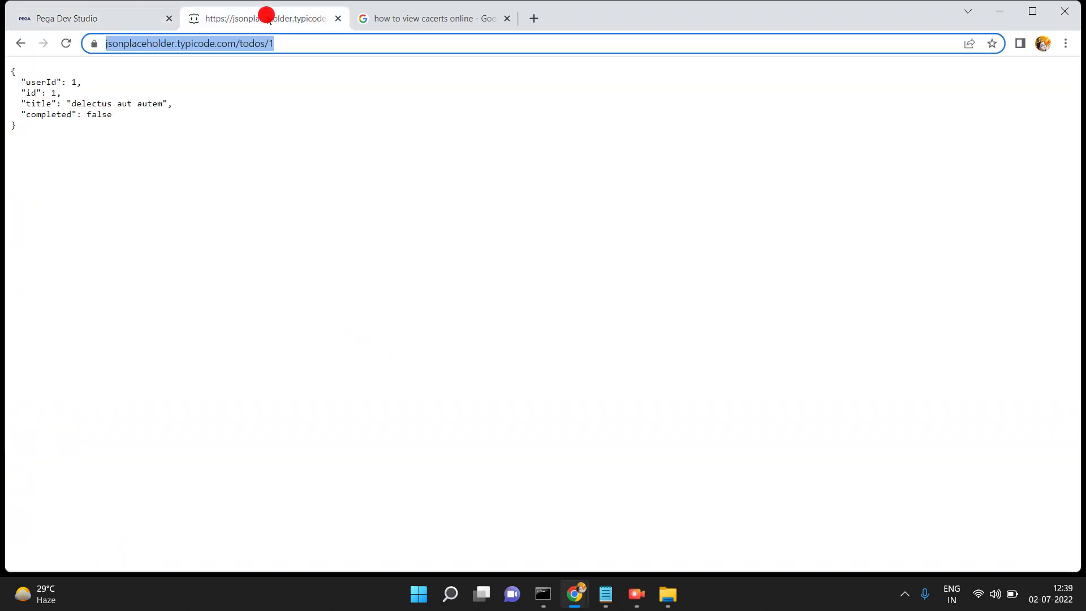
click(94, 44)
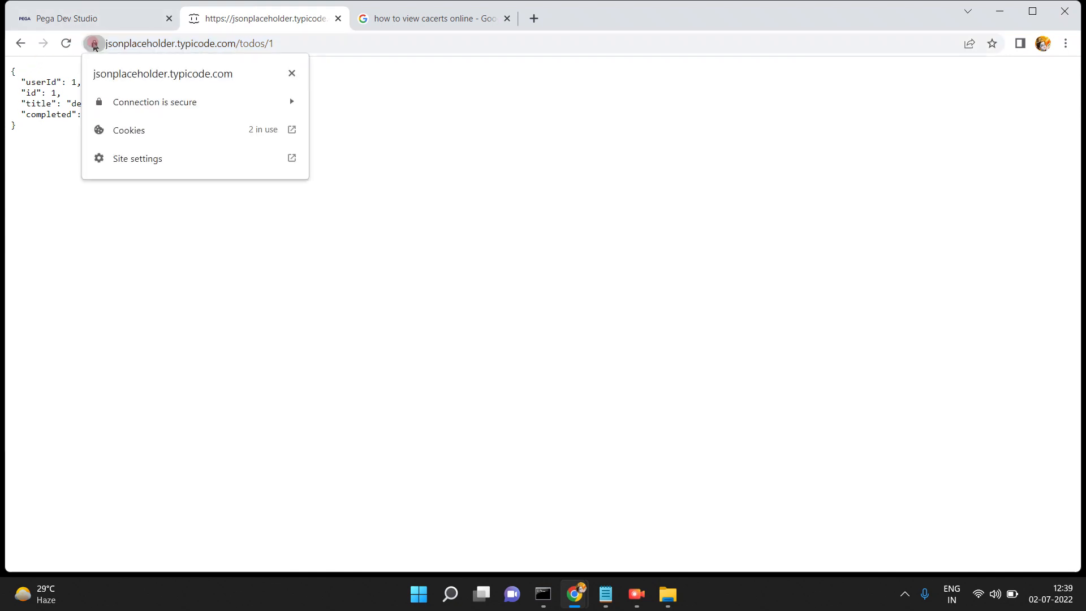
click(293, 101)
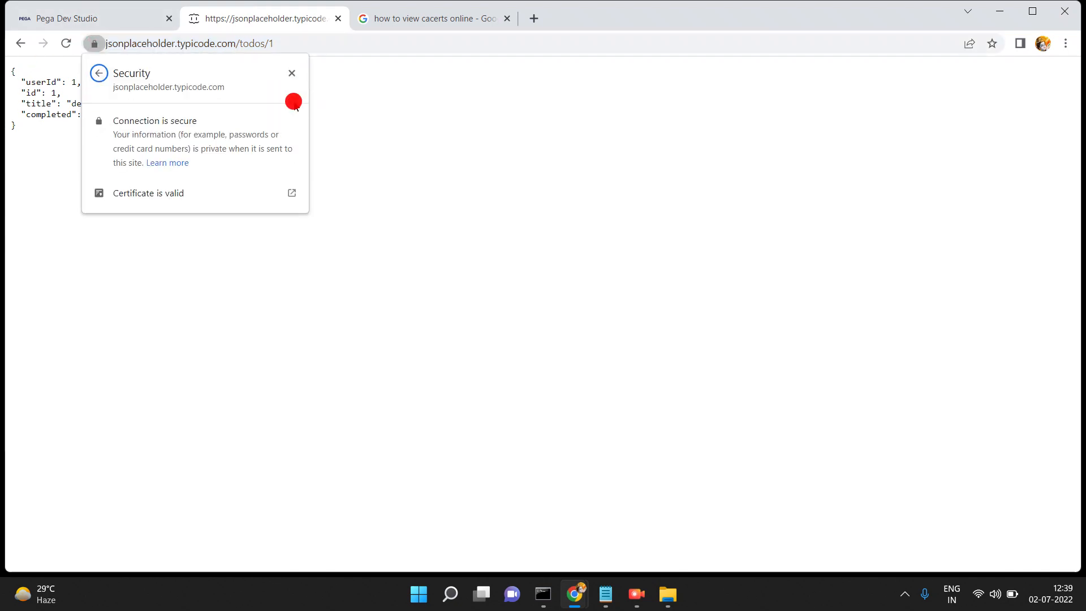
click(288, 191)
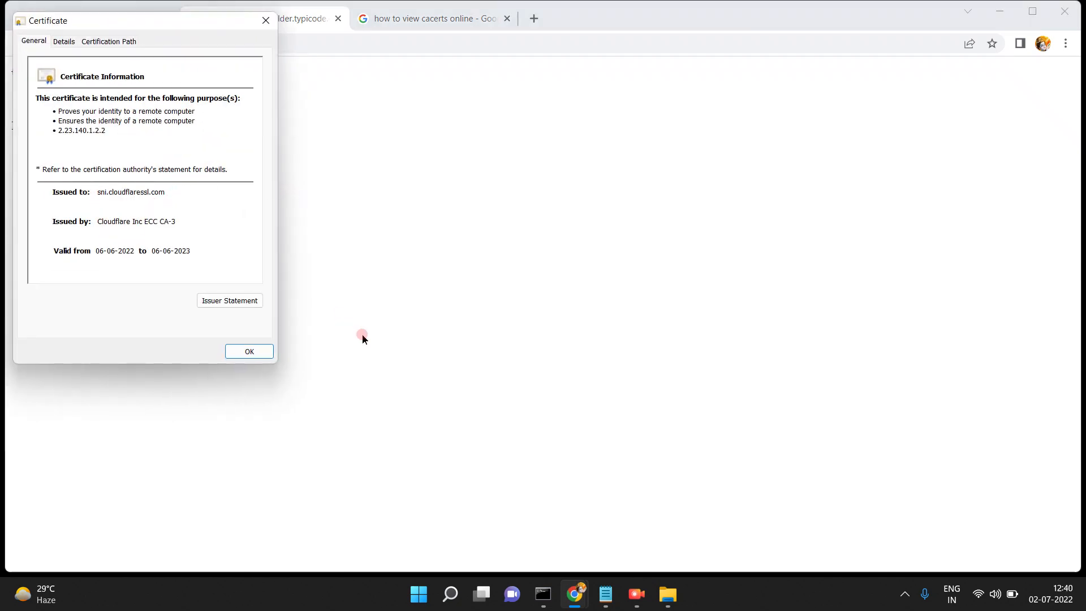
click(250, 351)
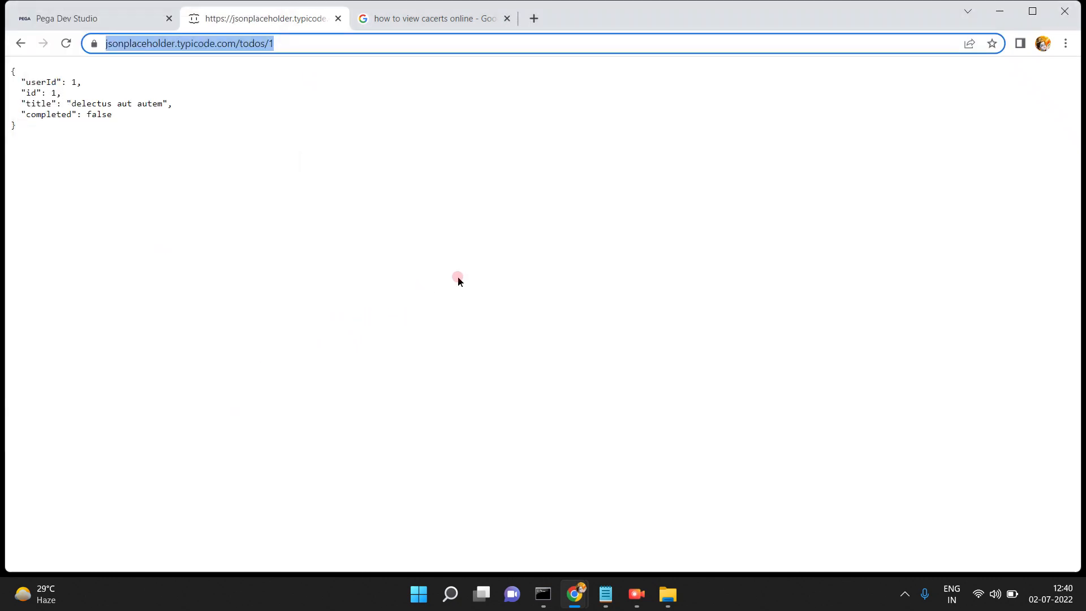
click(459, 279)
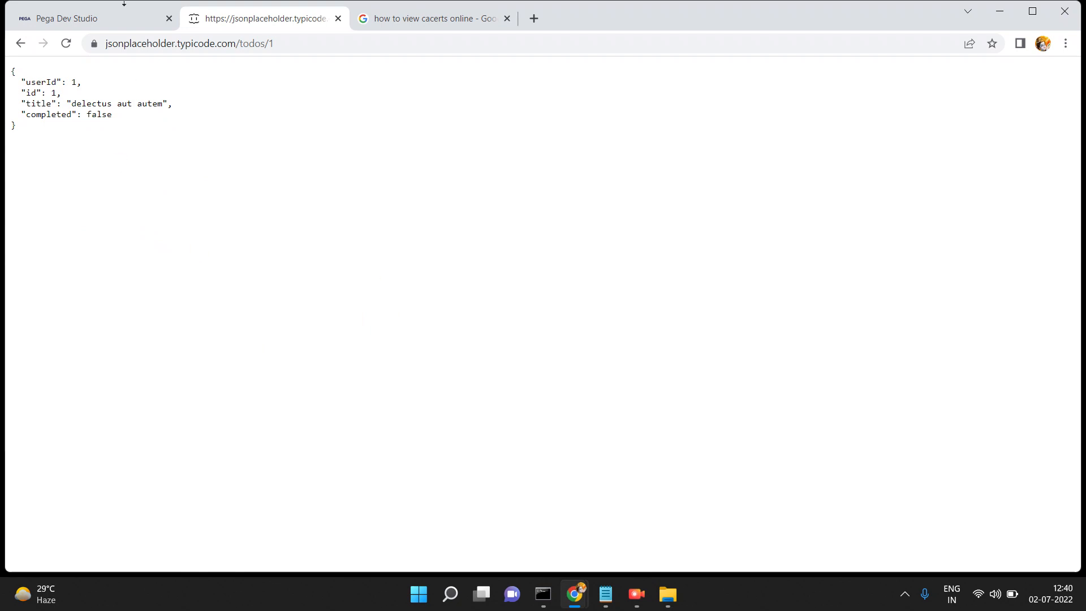
Return to the GetSampleRestData Connect REST rule and examine the Truststore field in its security settings.
click(120, 22)
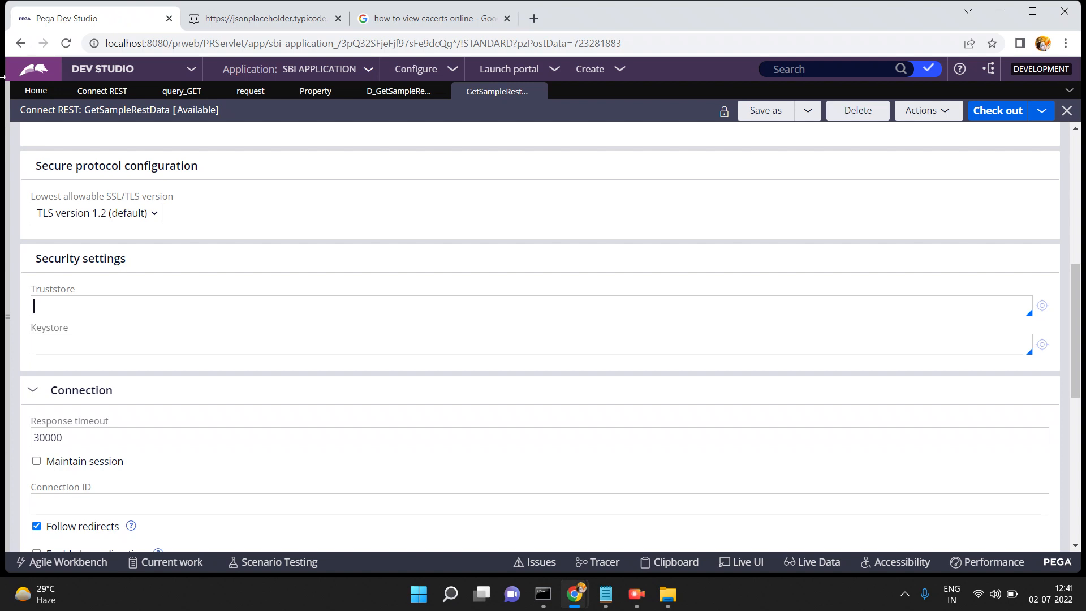
click(98, 303)
click(99, 304)
Revisit the jsonplaceholder page, check the cacerts file in File Explorer's security folder, and return to Chrome.
click(277, 8)
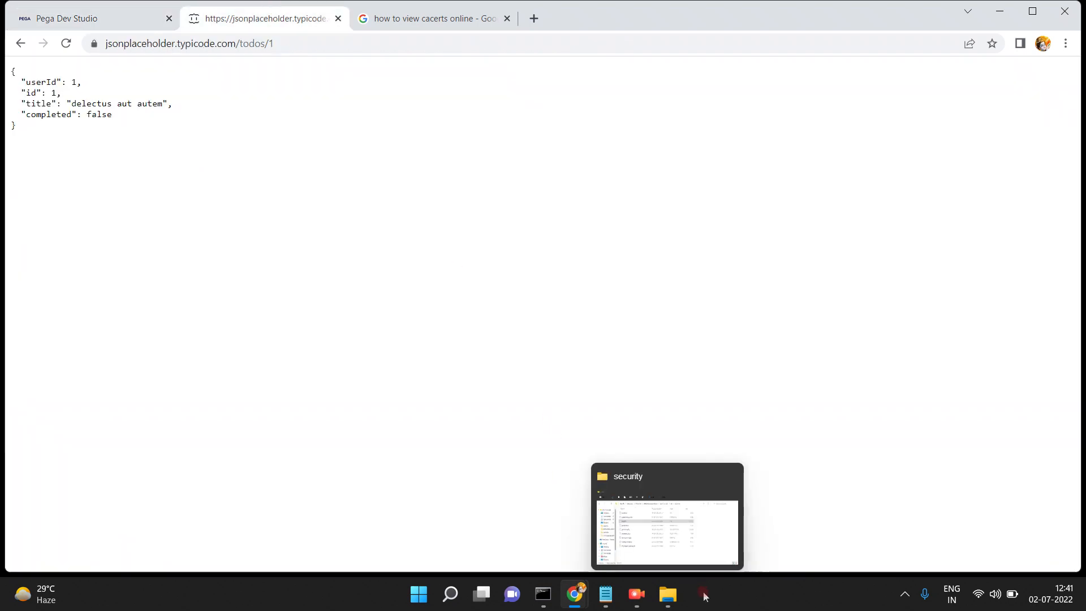
click(667, 593)
click(168, 217)
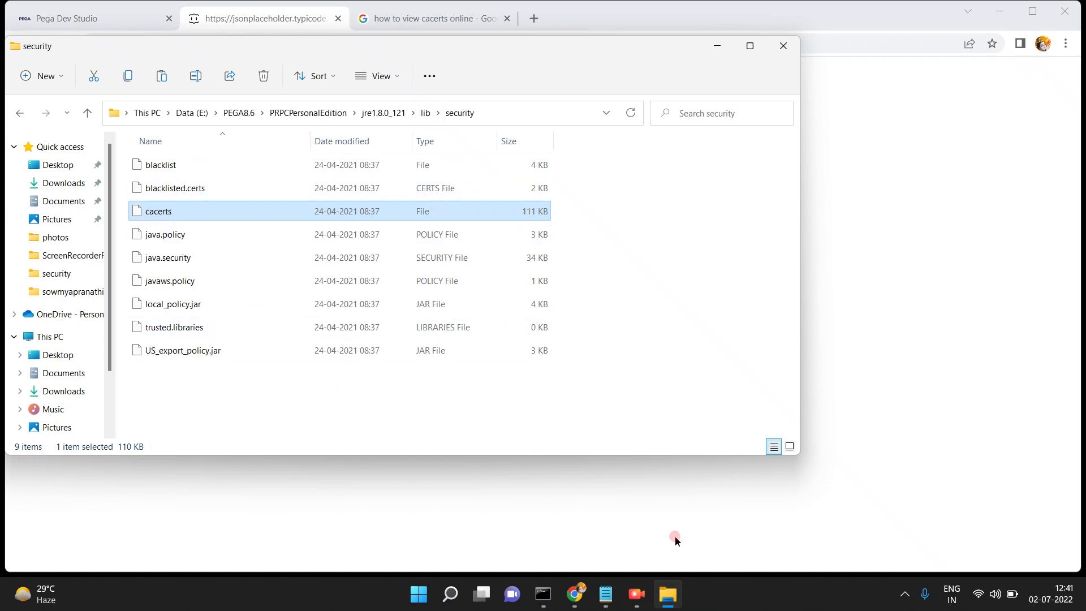
click(575, 594)
click(536, 531)
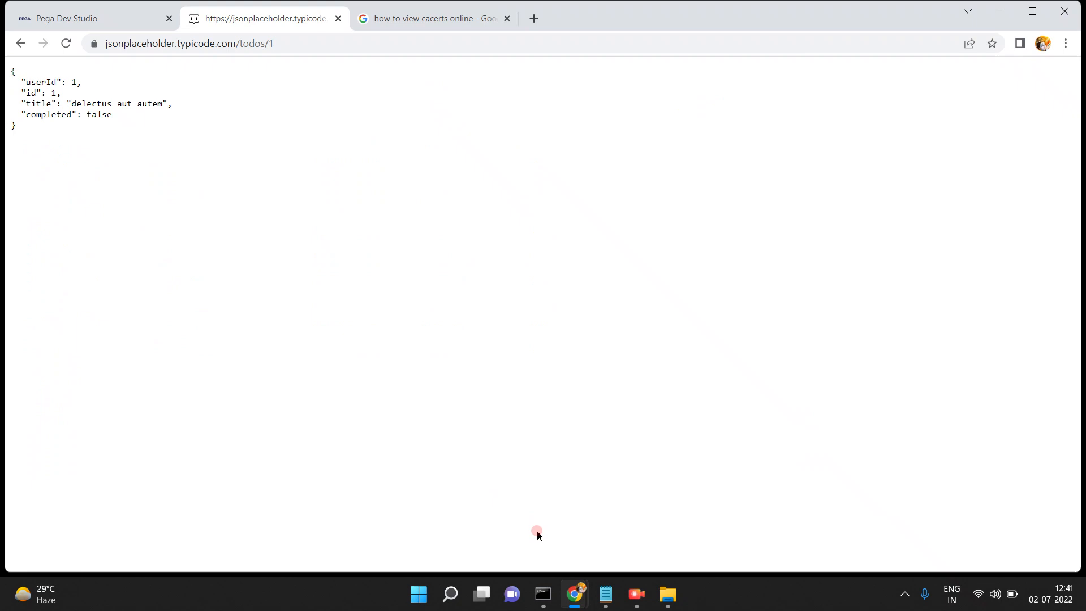
In the Pega Dev Studio tab, examine the Truststore and Keystore fields of the GetSampleRestData rule.
click(92, 21)
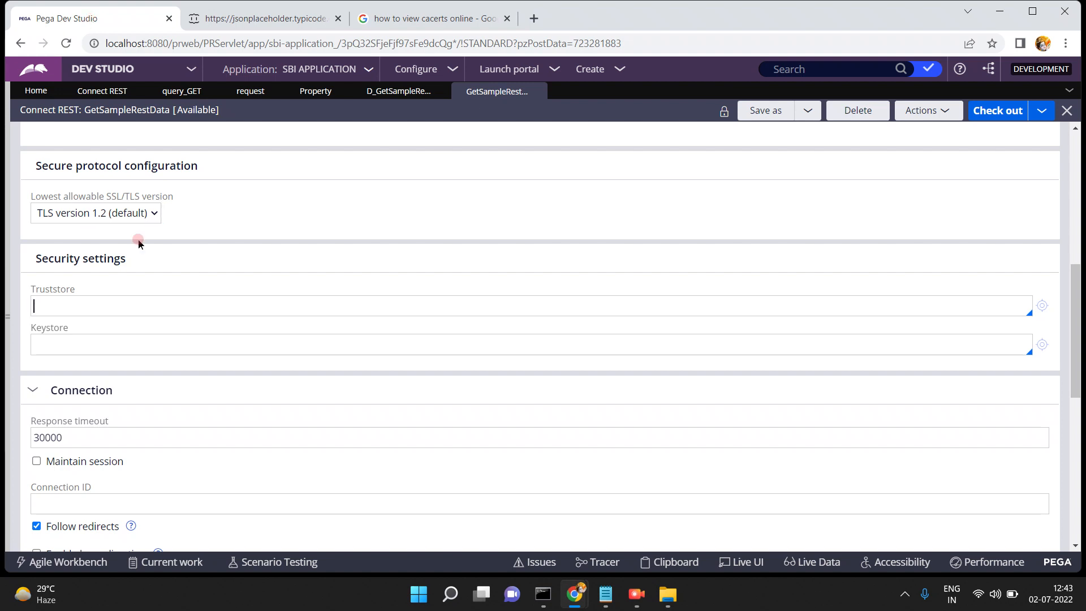
click(155, 301)
click(130, 341)
click(51, 303)
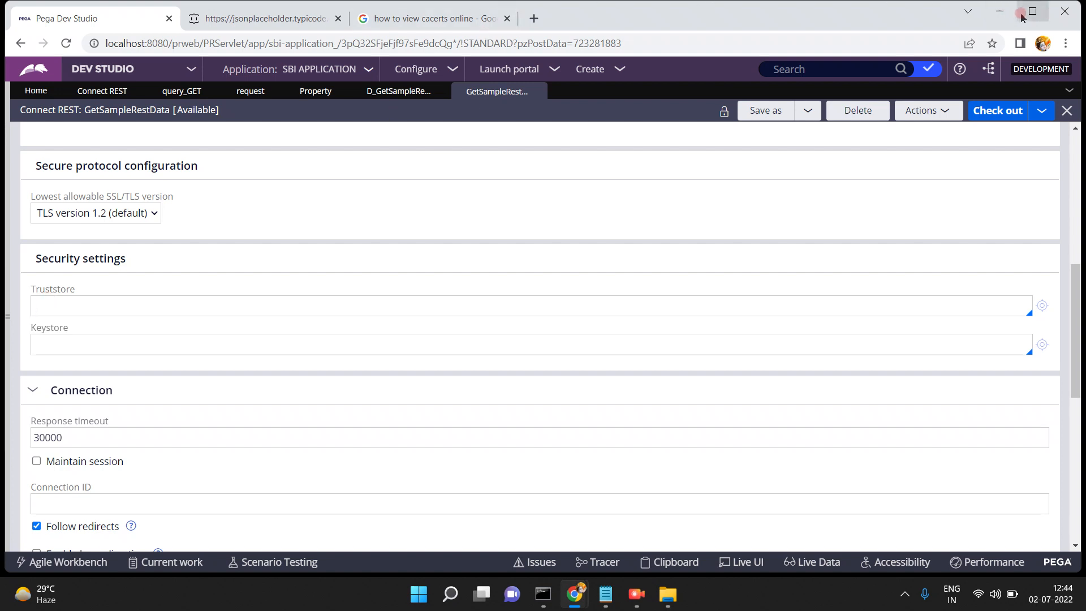
Minimize Chrome and close the security folder and Command Prompt windows to clear the desktop.
click(1000, 17)
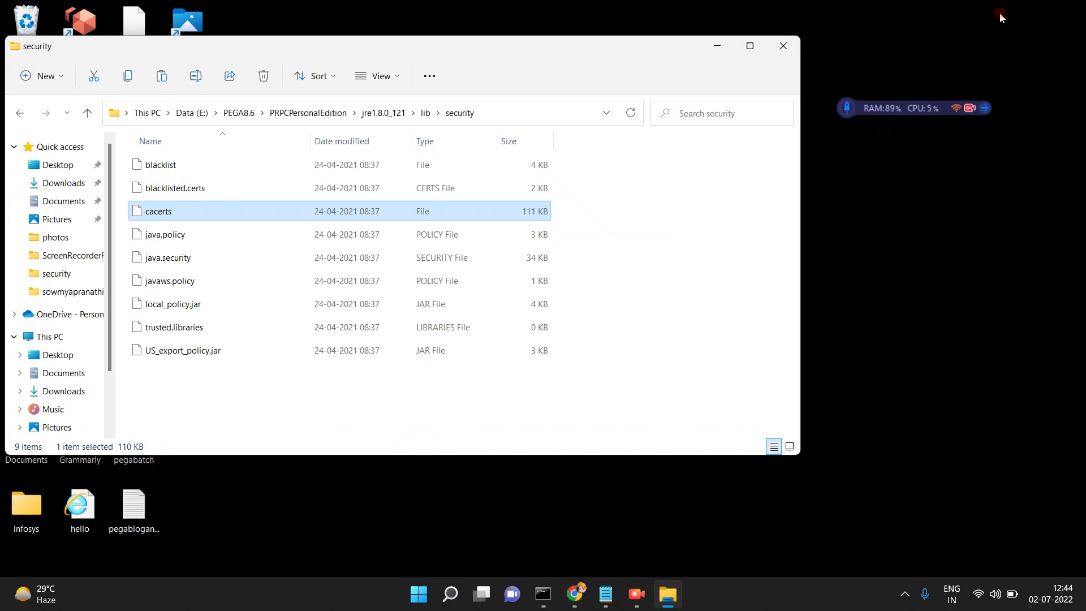
click(783, 46)
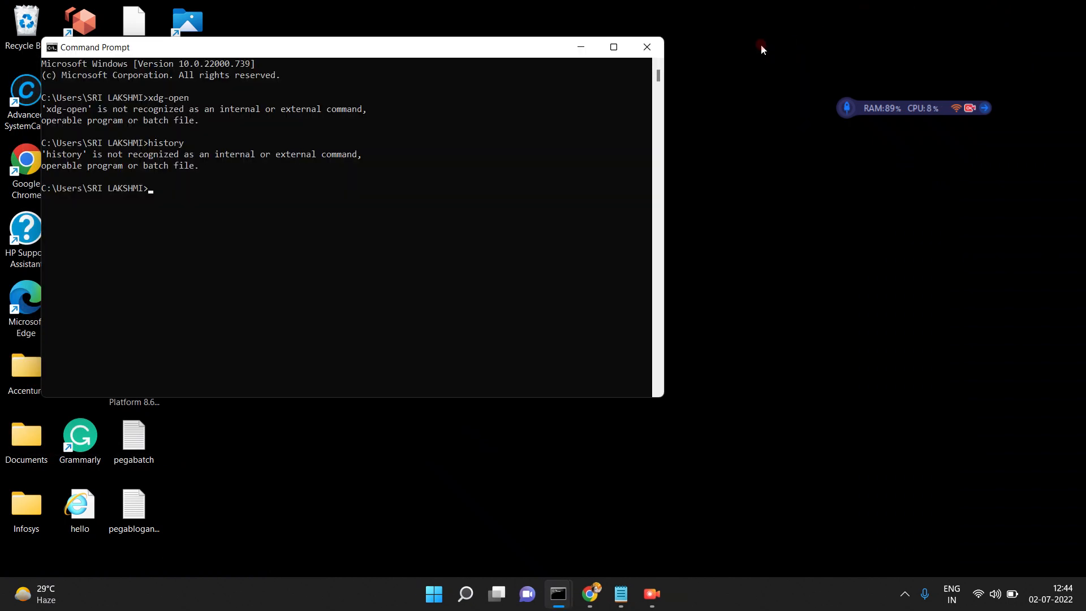
click(646, 48)
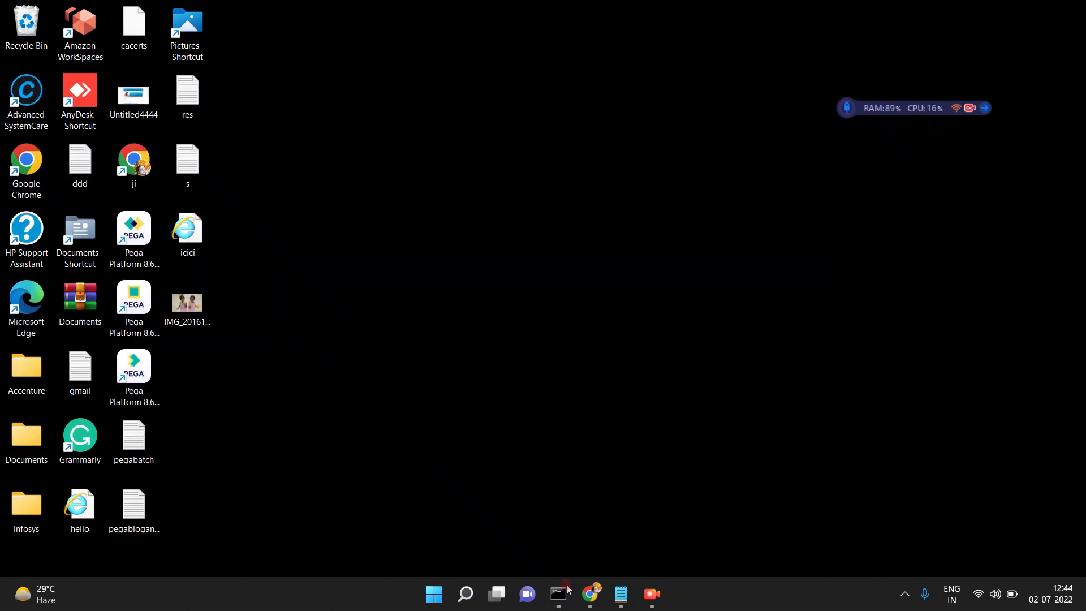
click(659, 591)
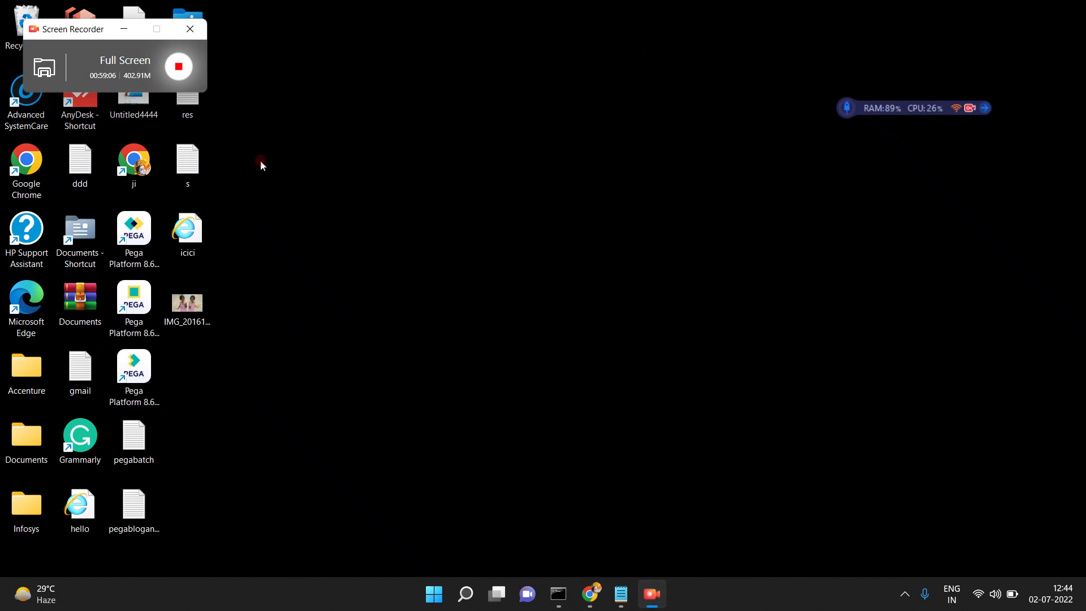